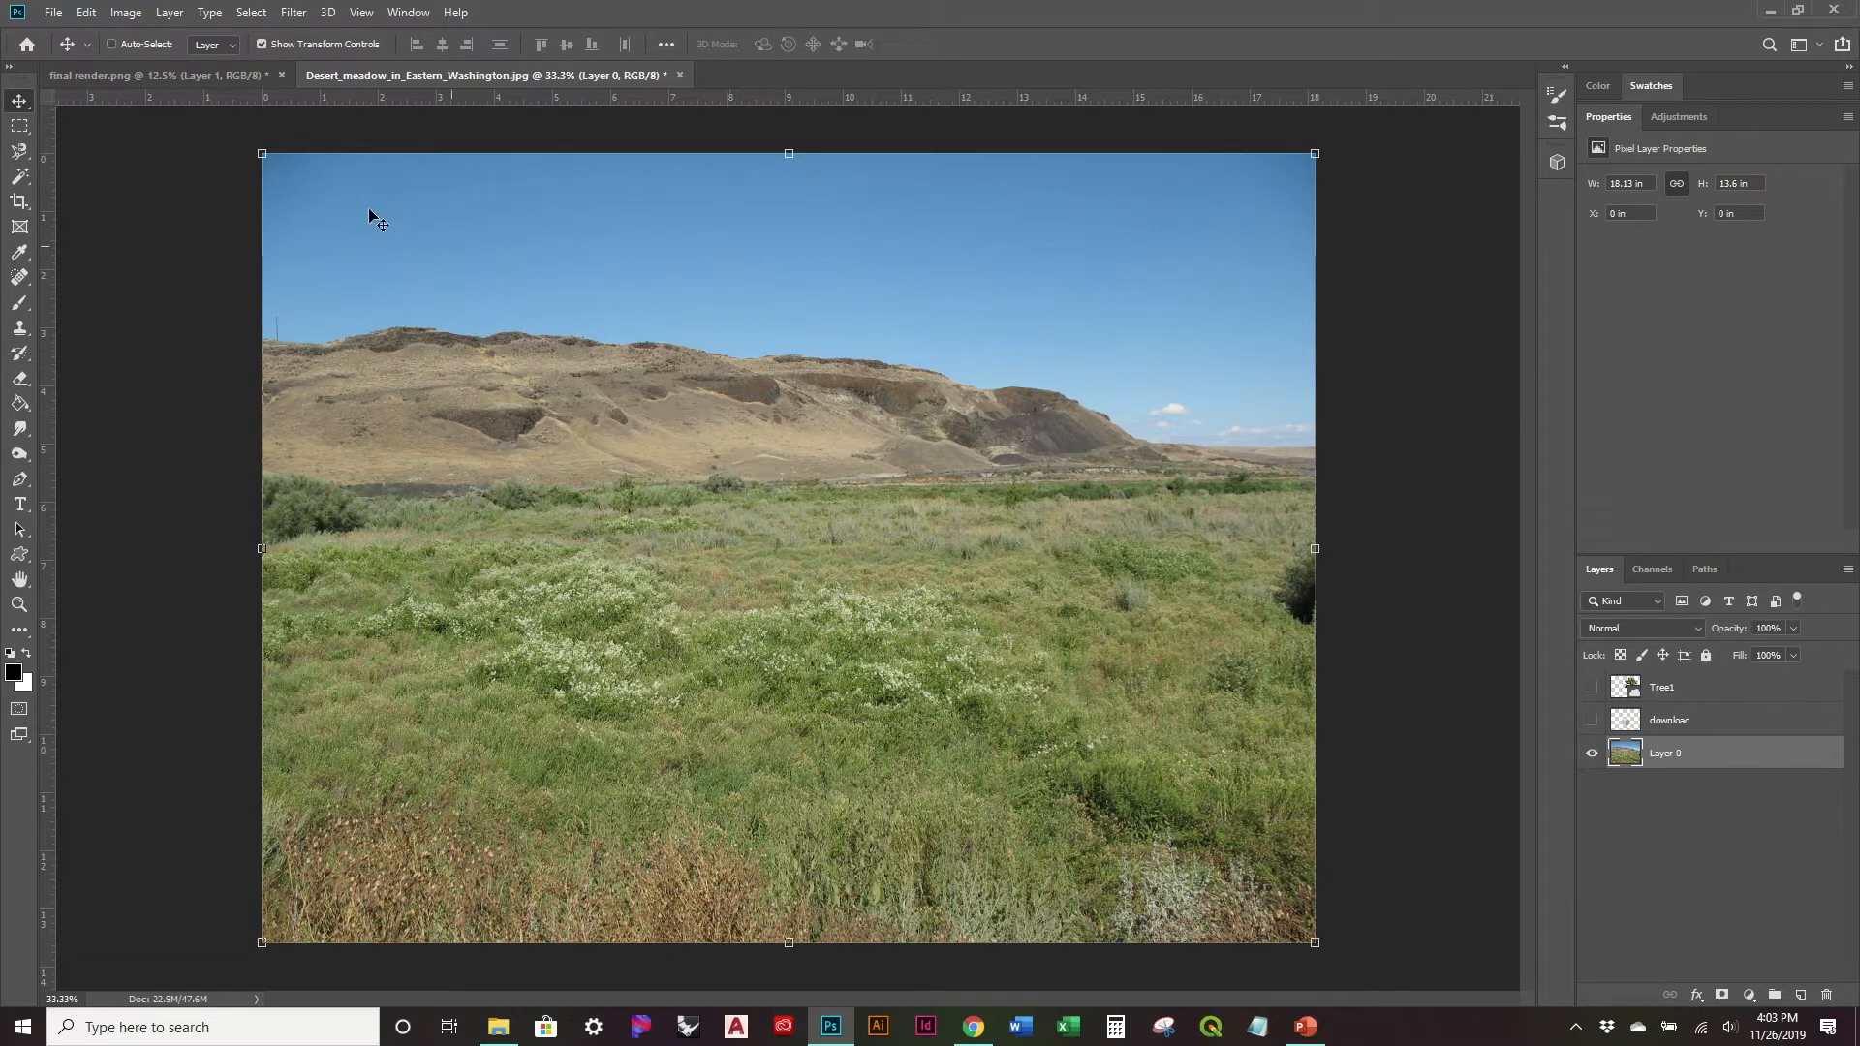
# Step: Glance at the final render document, return to the meadow photo, show the download cube layer, and position the cube near the meadow's centre
pyautogui.click(200, 81)
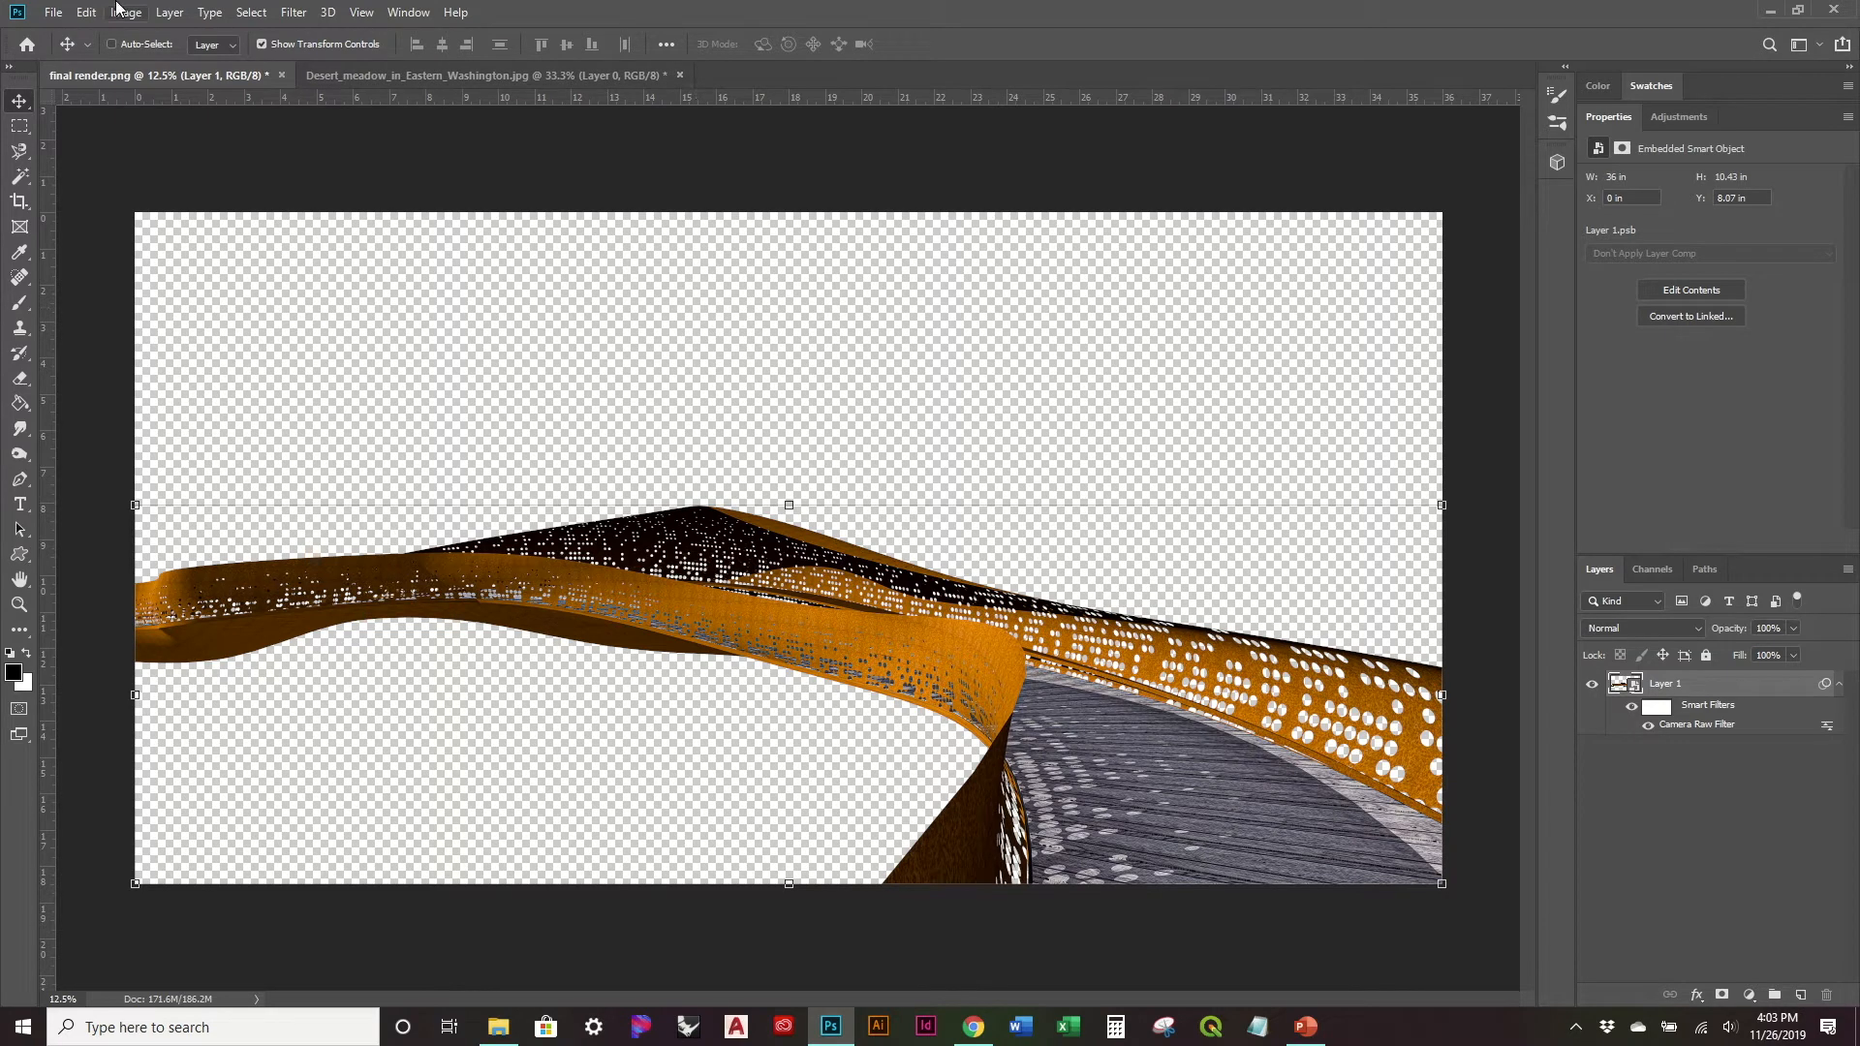
pyautogui.click(473, 77)
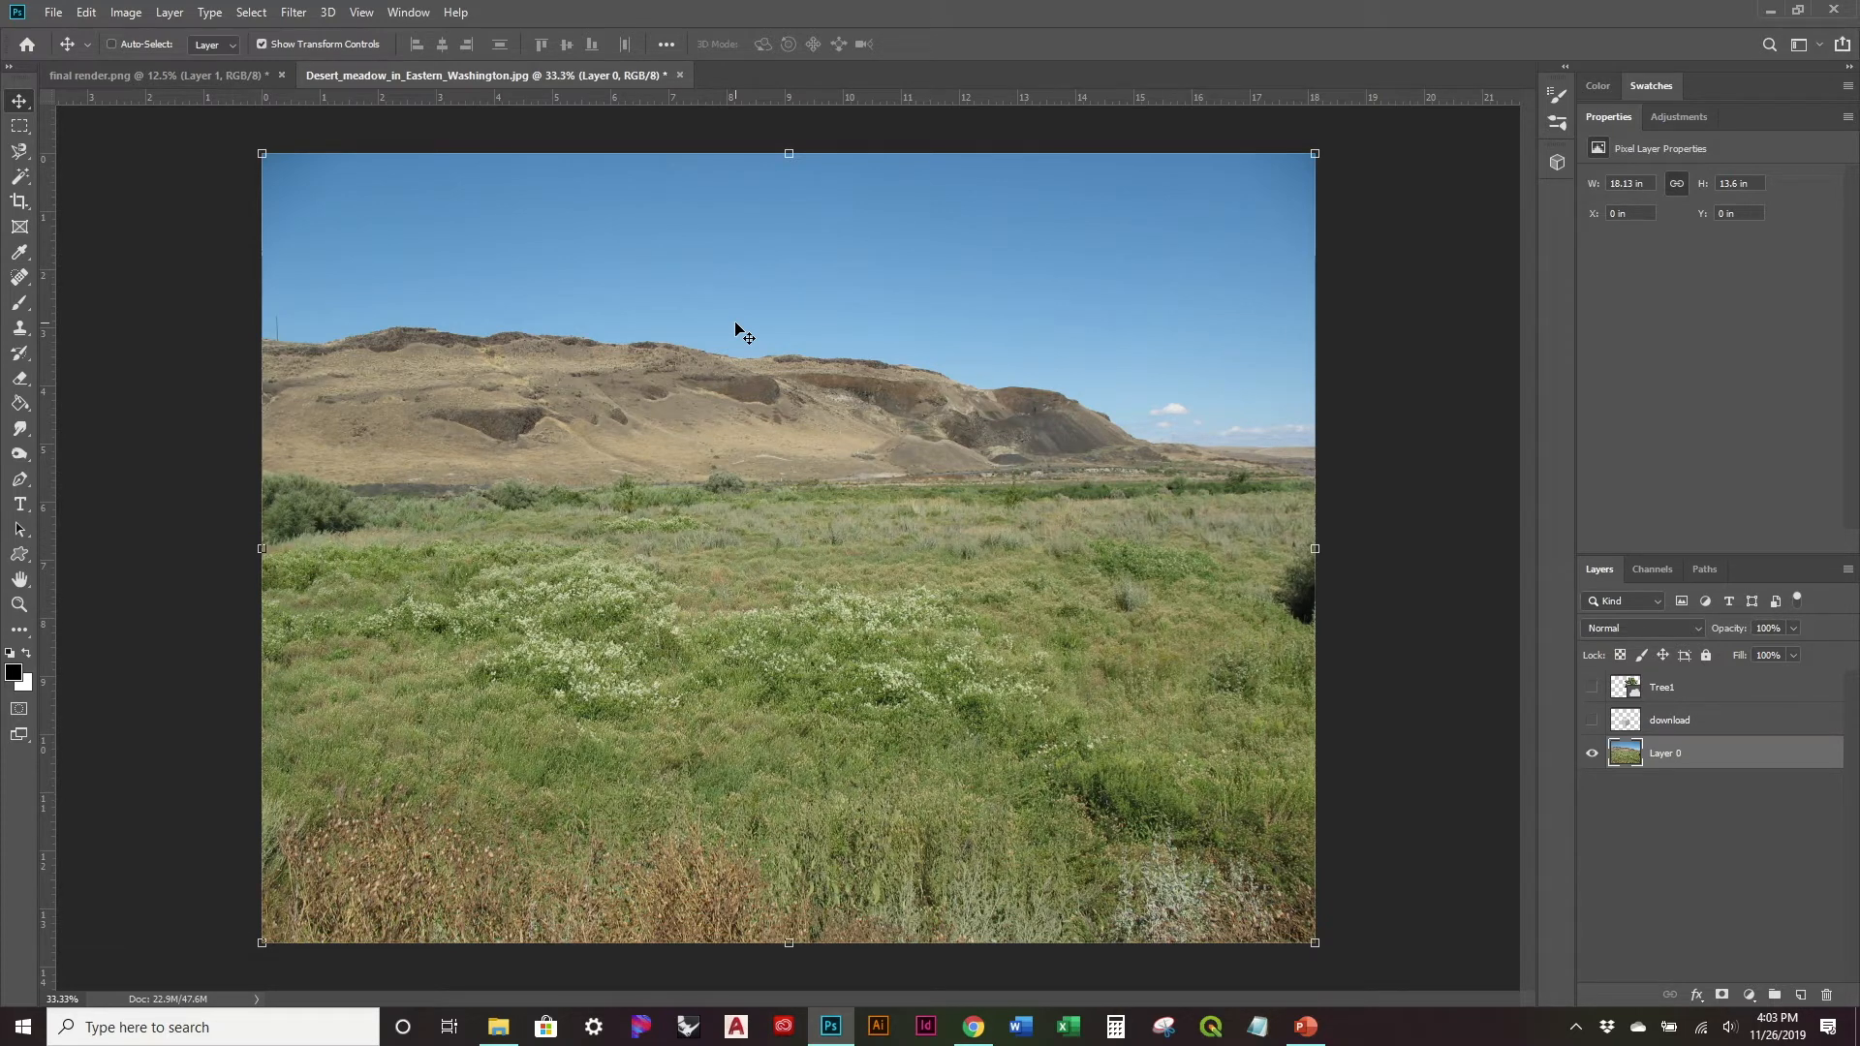
pyautogui.click(1592, 720)
pyautogui.click(1720, 721)
pyautogui.moveTo(810, 582); pyautogui.dragTo(867, 535)
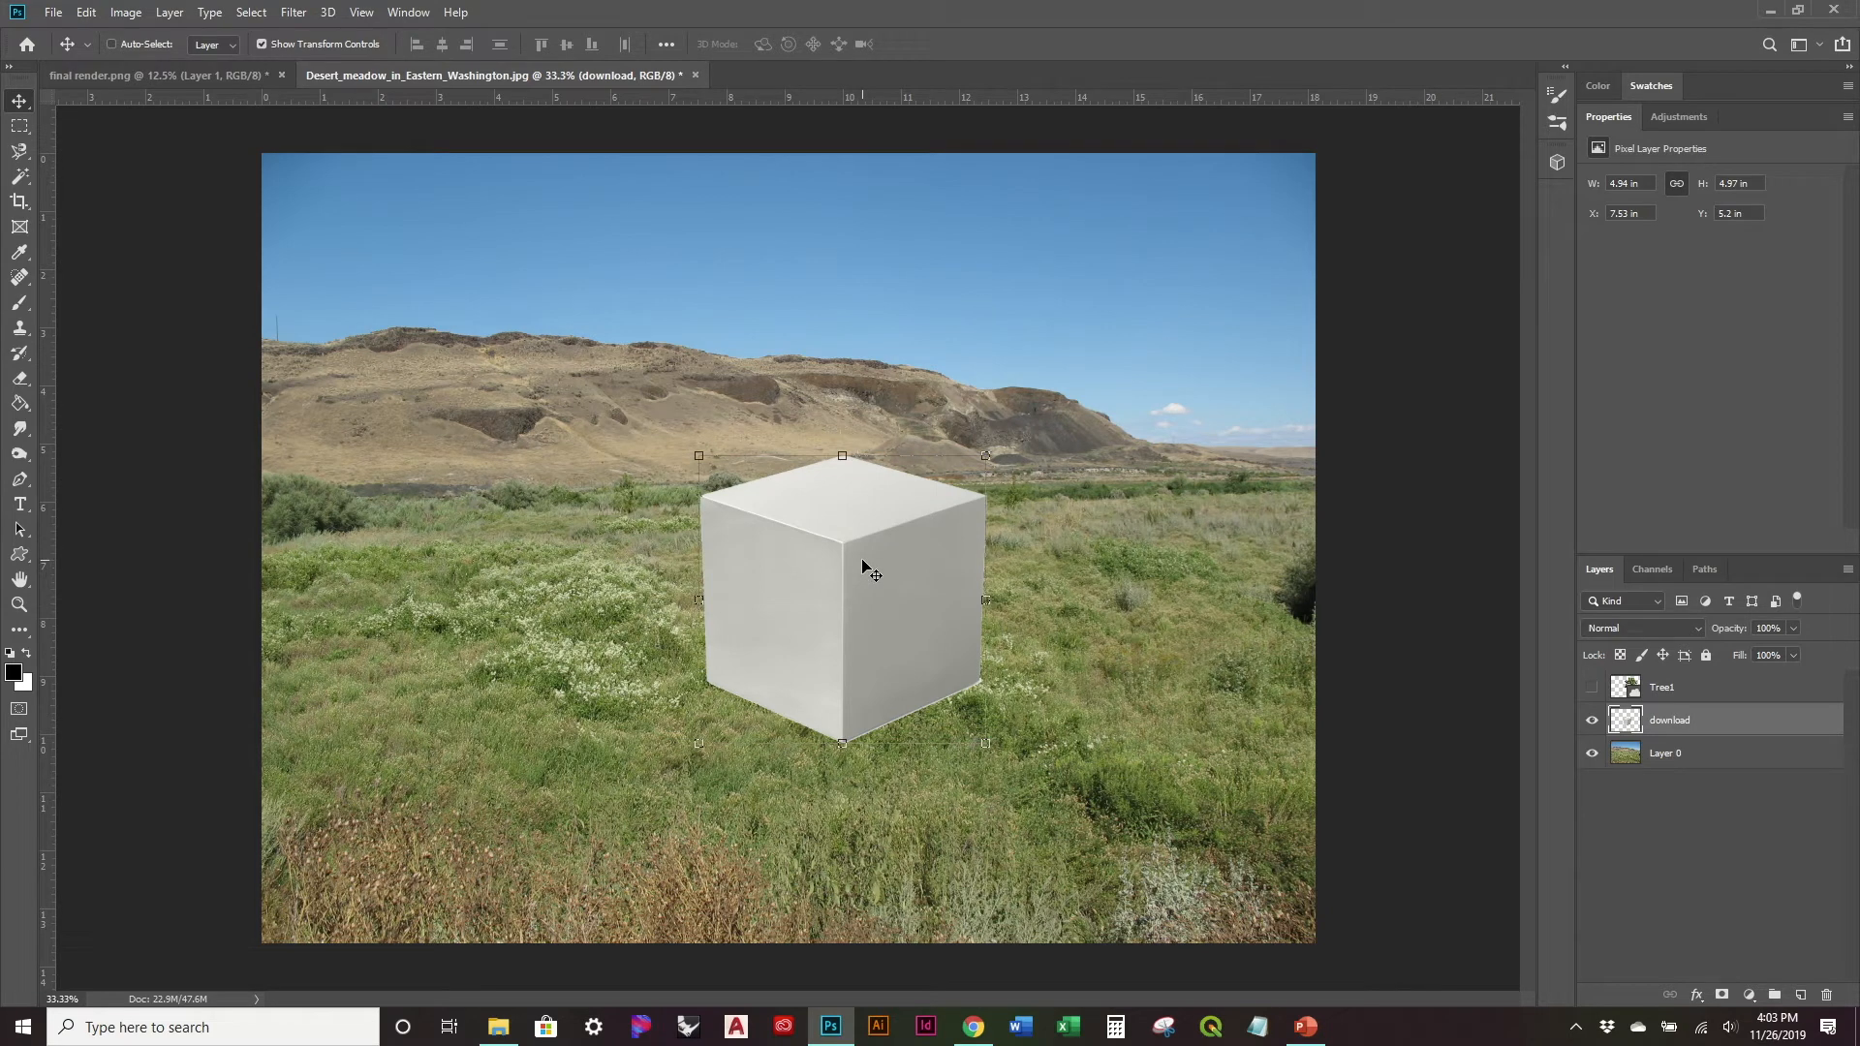
pyautogui.moveTo(903, 620)
pyautogui.mouseDown()
pyautogui.moveTo(903, 550)
pyautogui.moveTo(899, 607)
pyautogui.mouseUp()
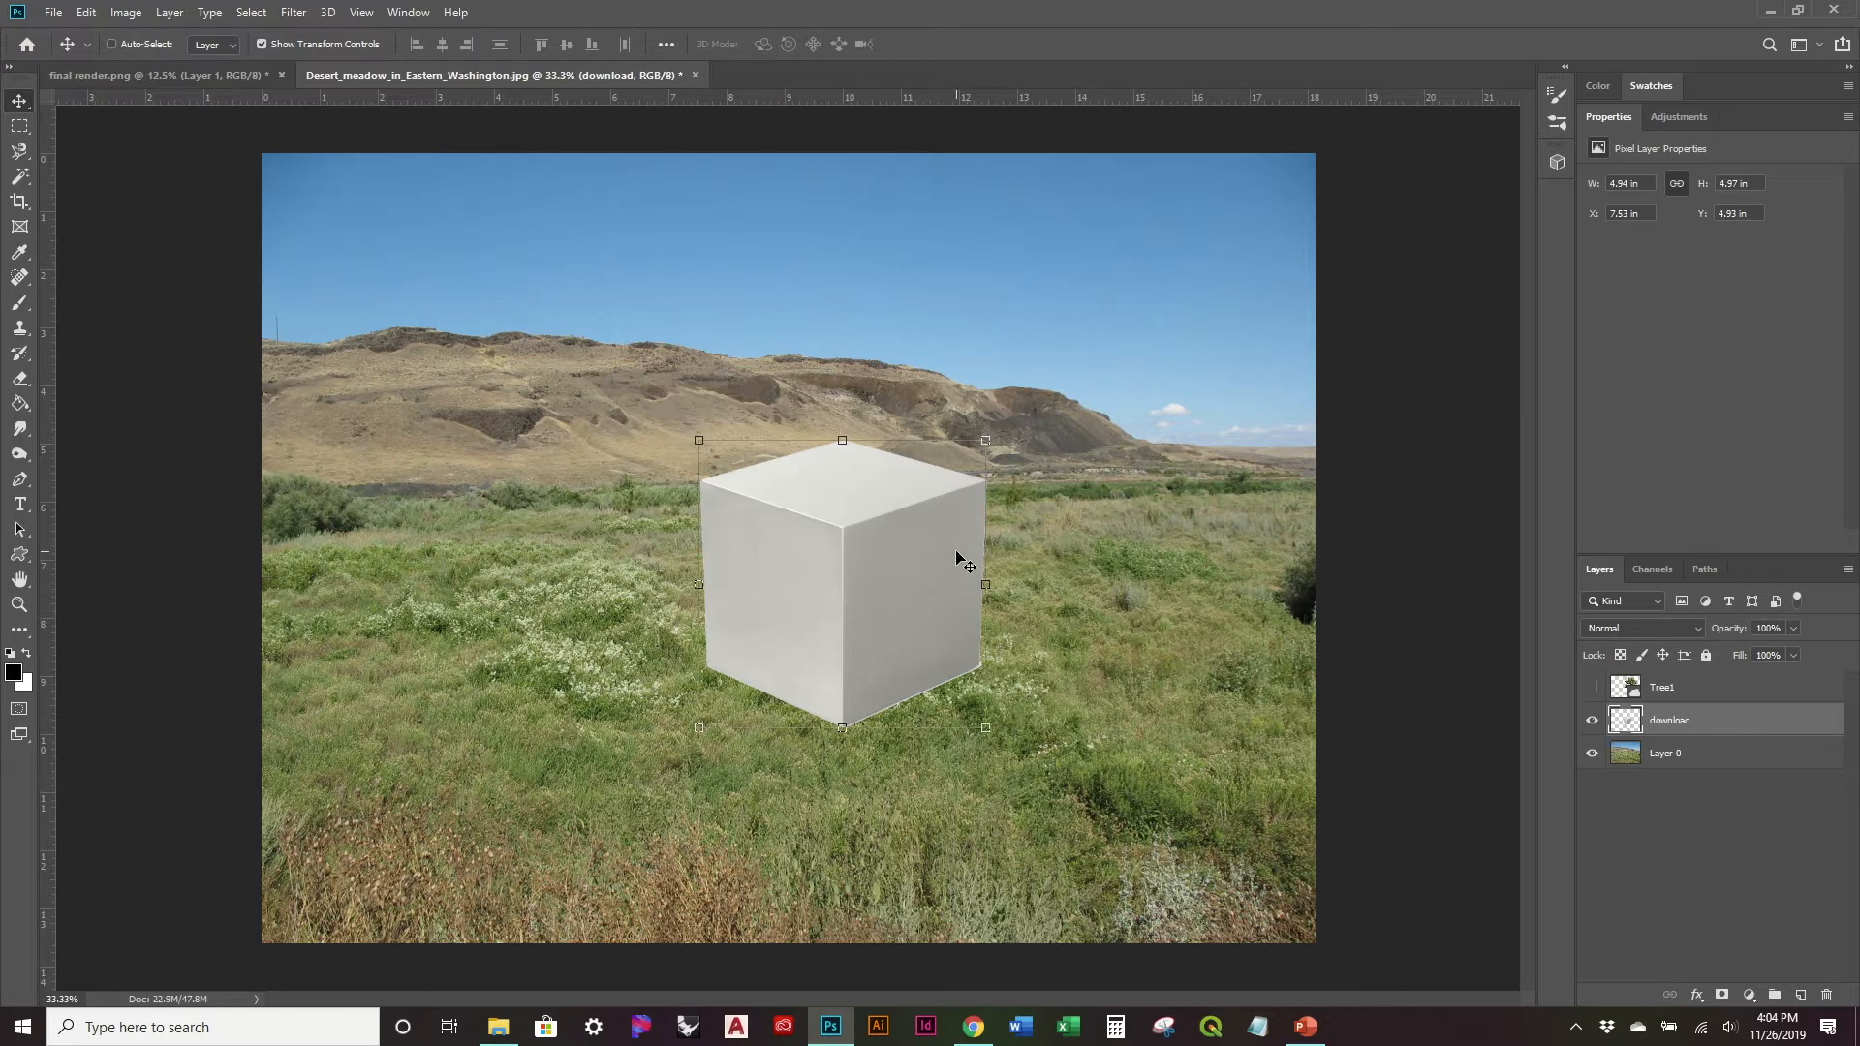
# Step: Toggle the meadow background off and on, and move the cube lower to about X 7.89 in, Y 5.82 in
pyautogui.click(1610, 755)
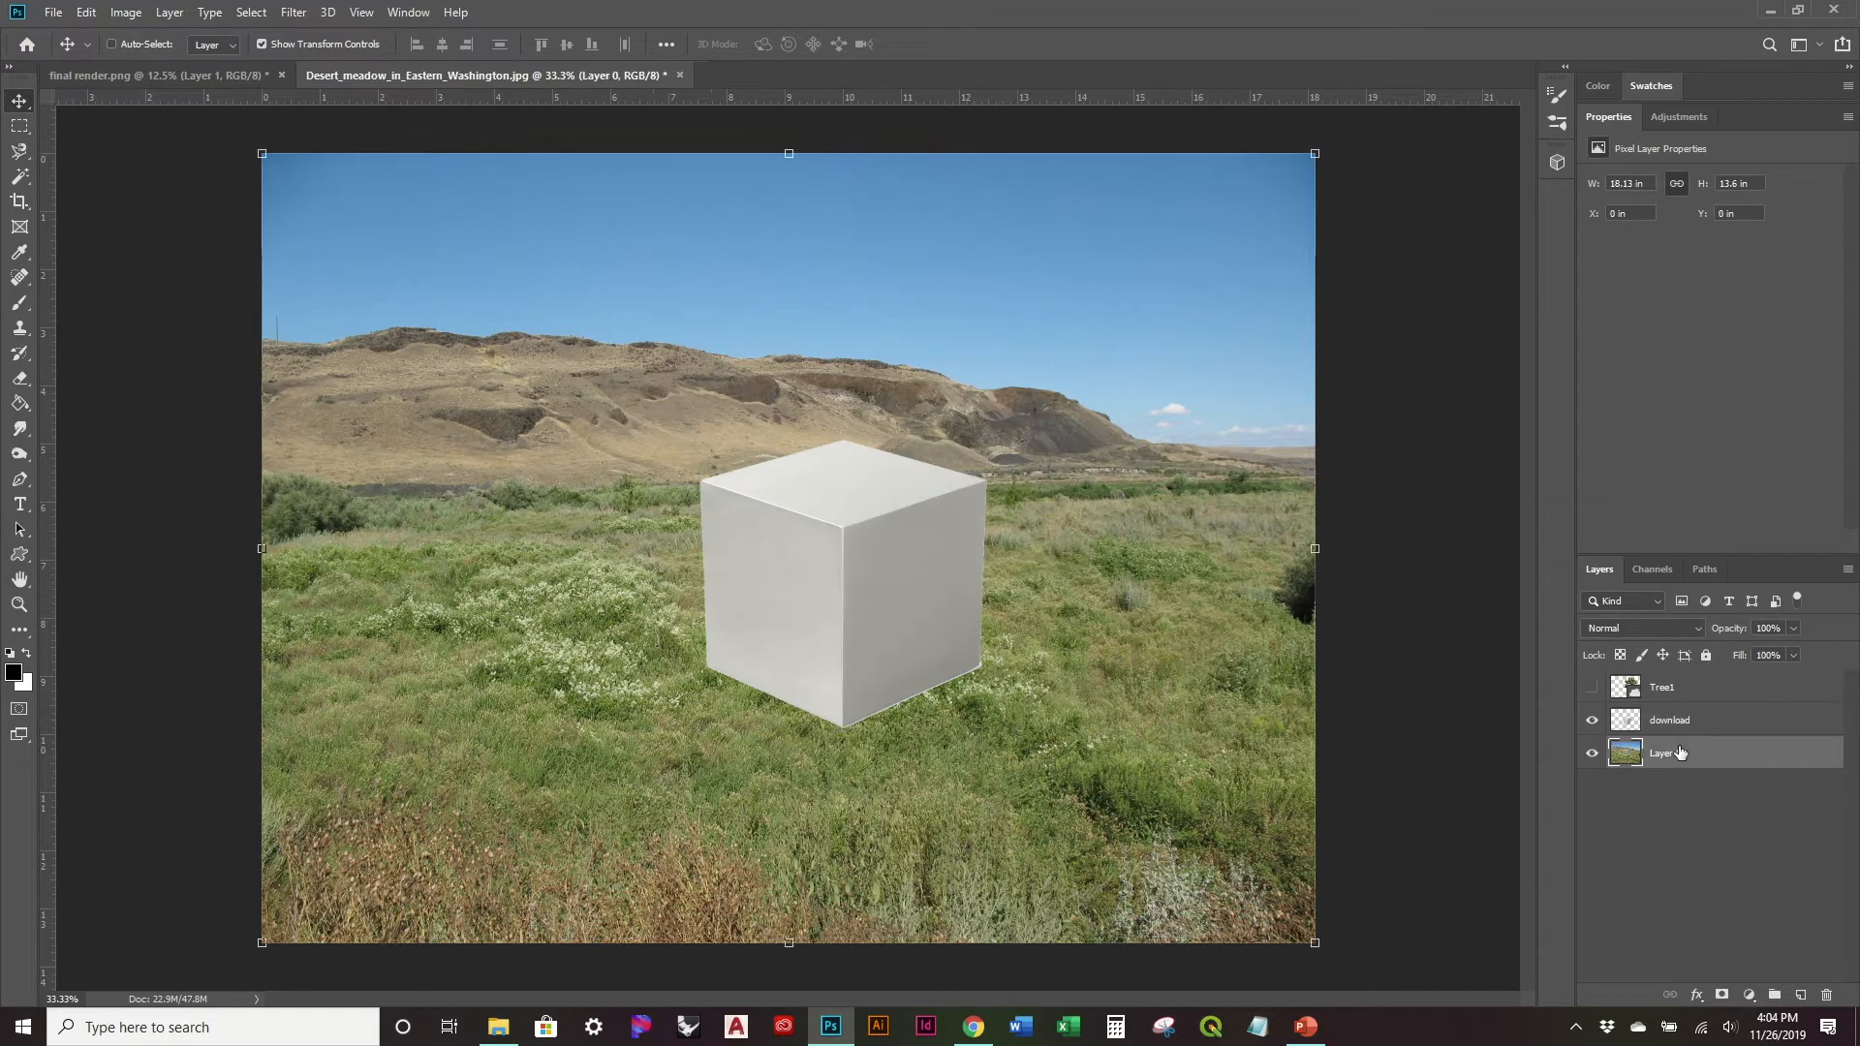
pyautogui.click(1592, 753)
pyautogui.click(1593, 754)
pyautogui.moveTo(926, 620); pyautogui.dragTo(978, 639)
pyautogui.click(1694, 720)
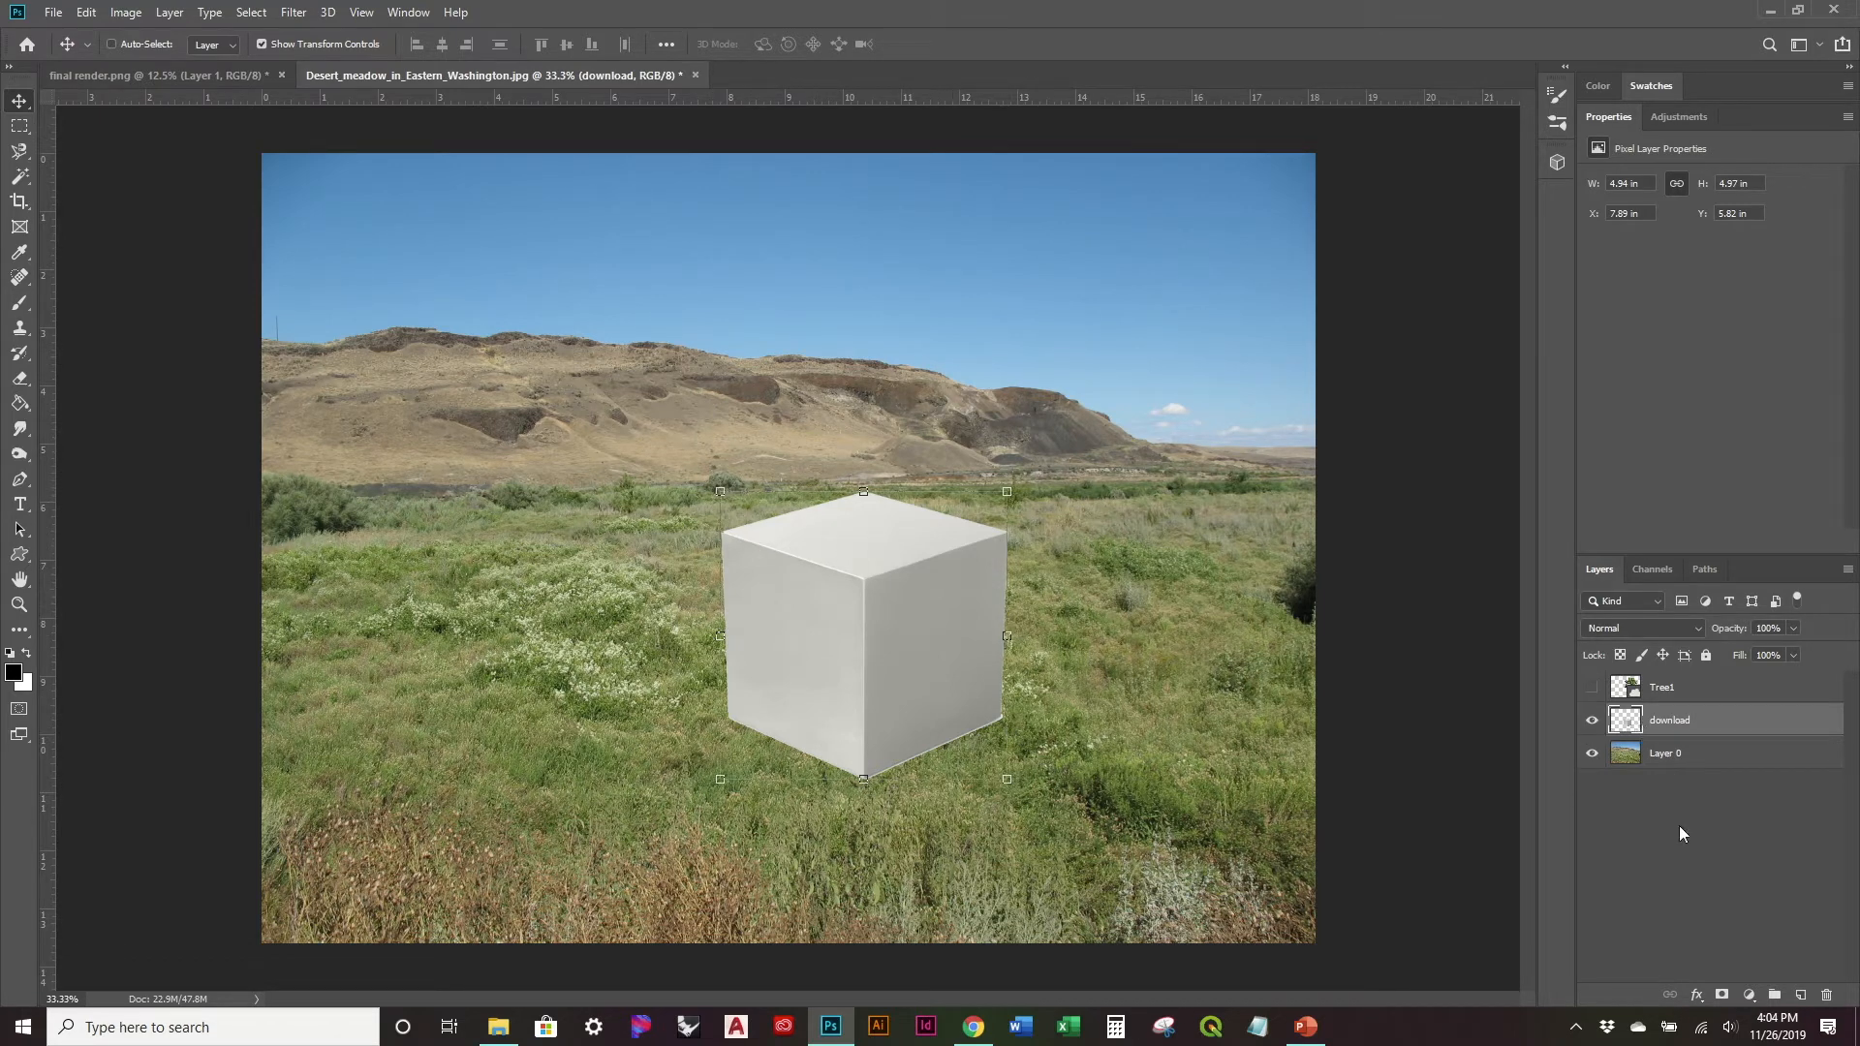
# Step: Replace the download layer's blank layer mask with one made from a selection of the cube's outline
pyautogui.click(1721, 996)
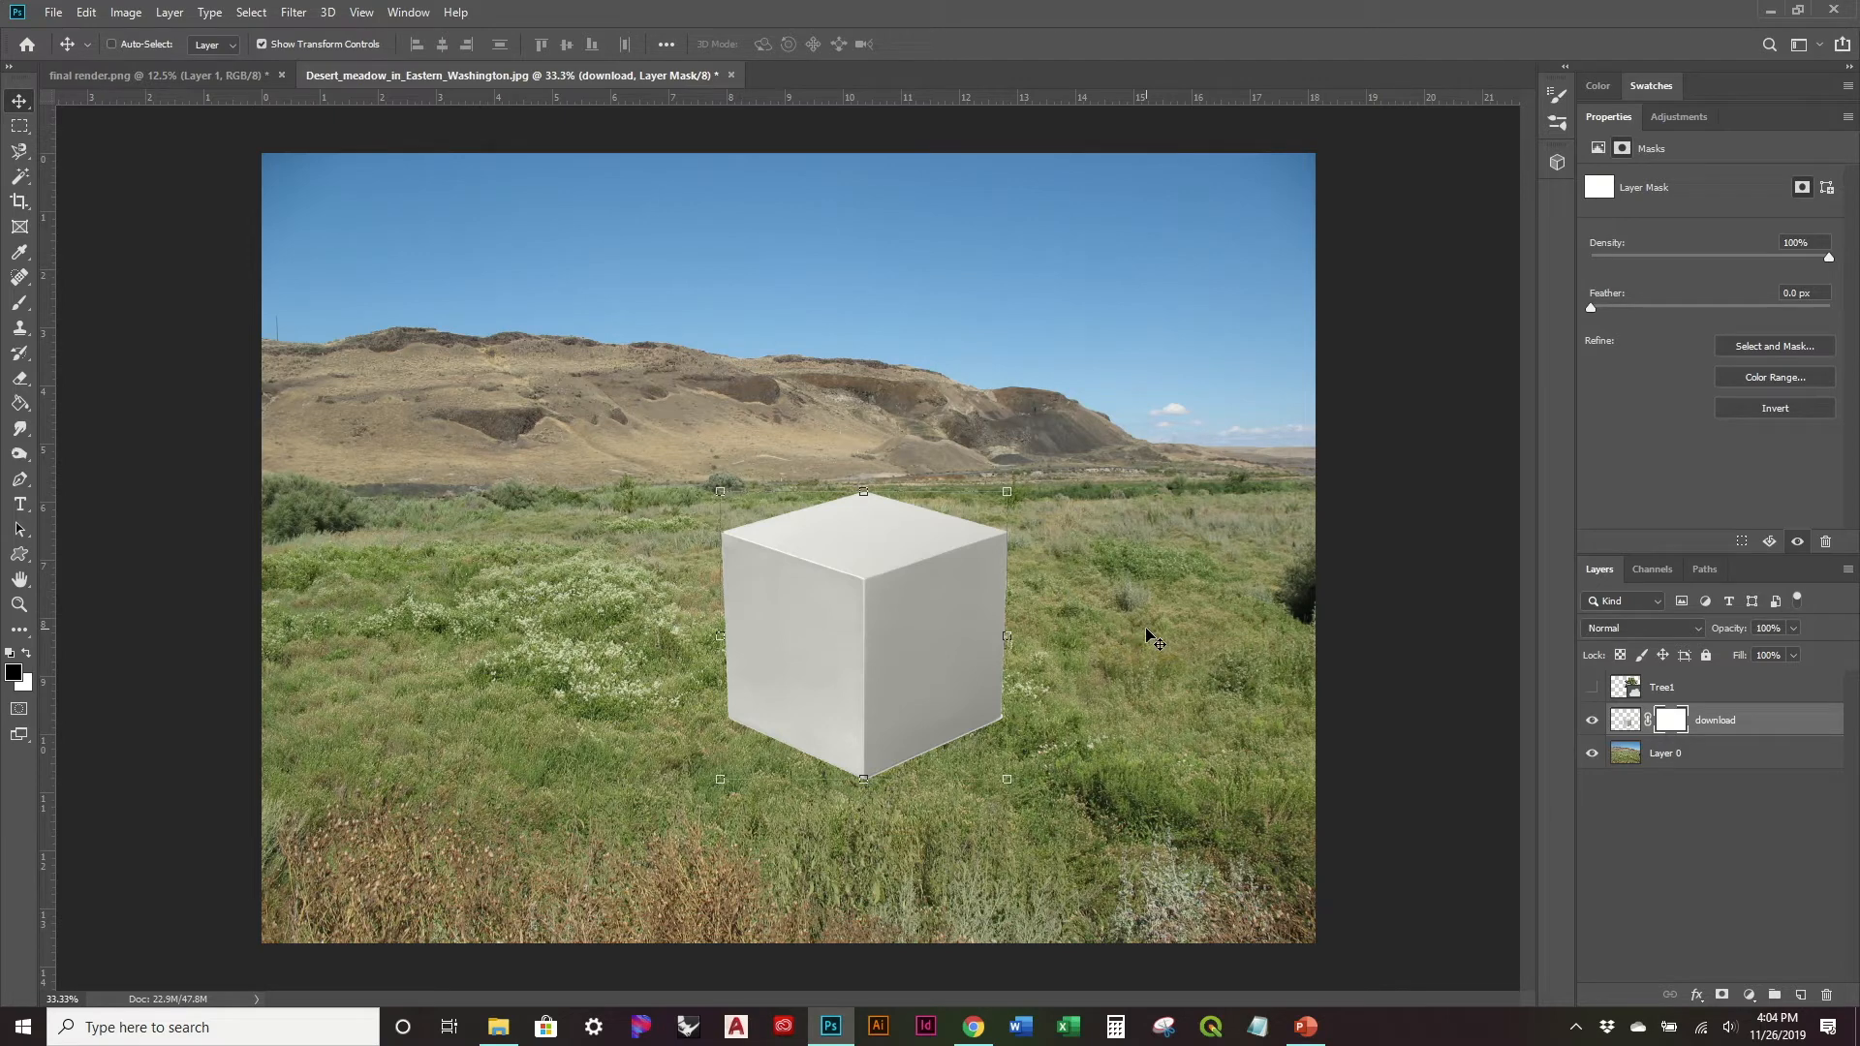
pyautogui.press('Delete')
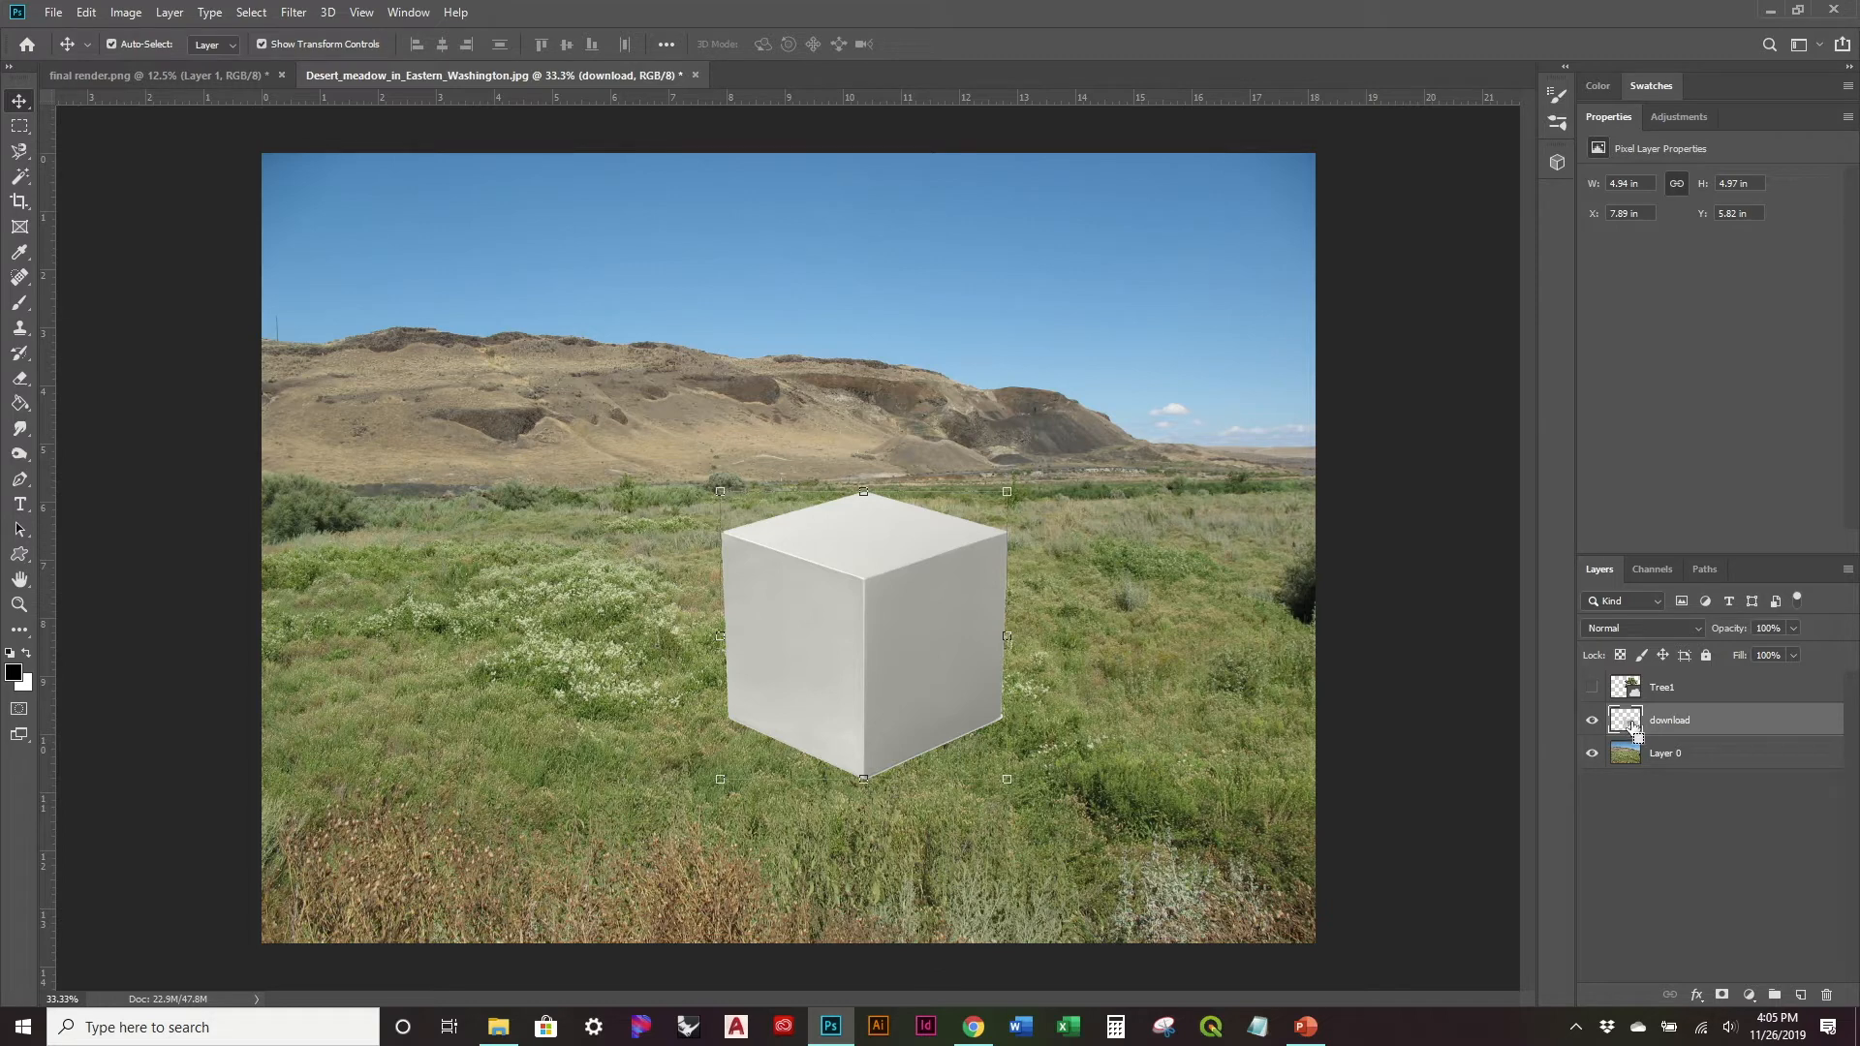
pyautogui.keyDown('ctrl'); pyautogui.click(1631, 724); pyautogui.keyUp('ctrl')
pyautogui.click(1728, 995)
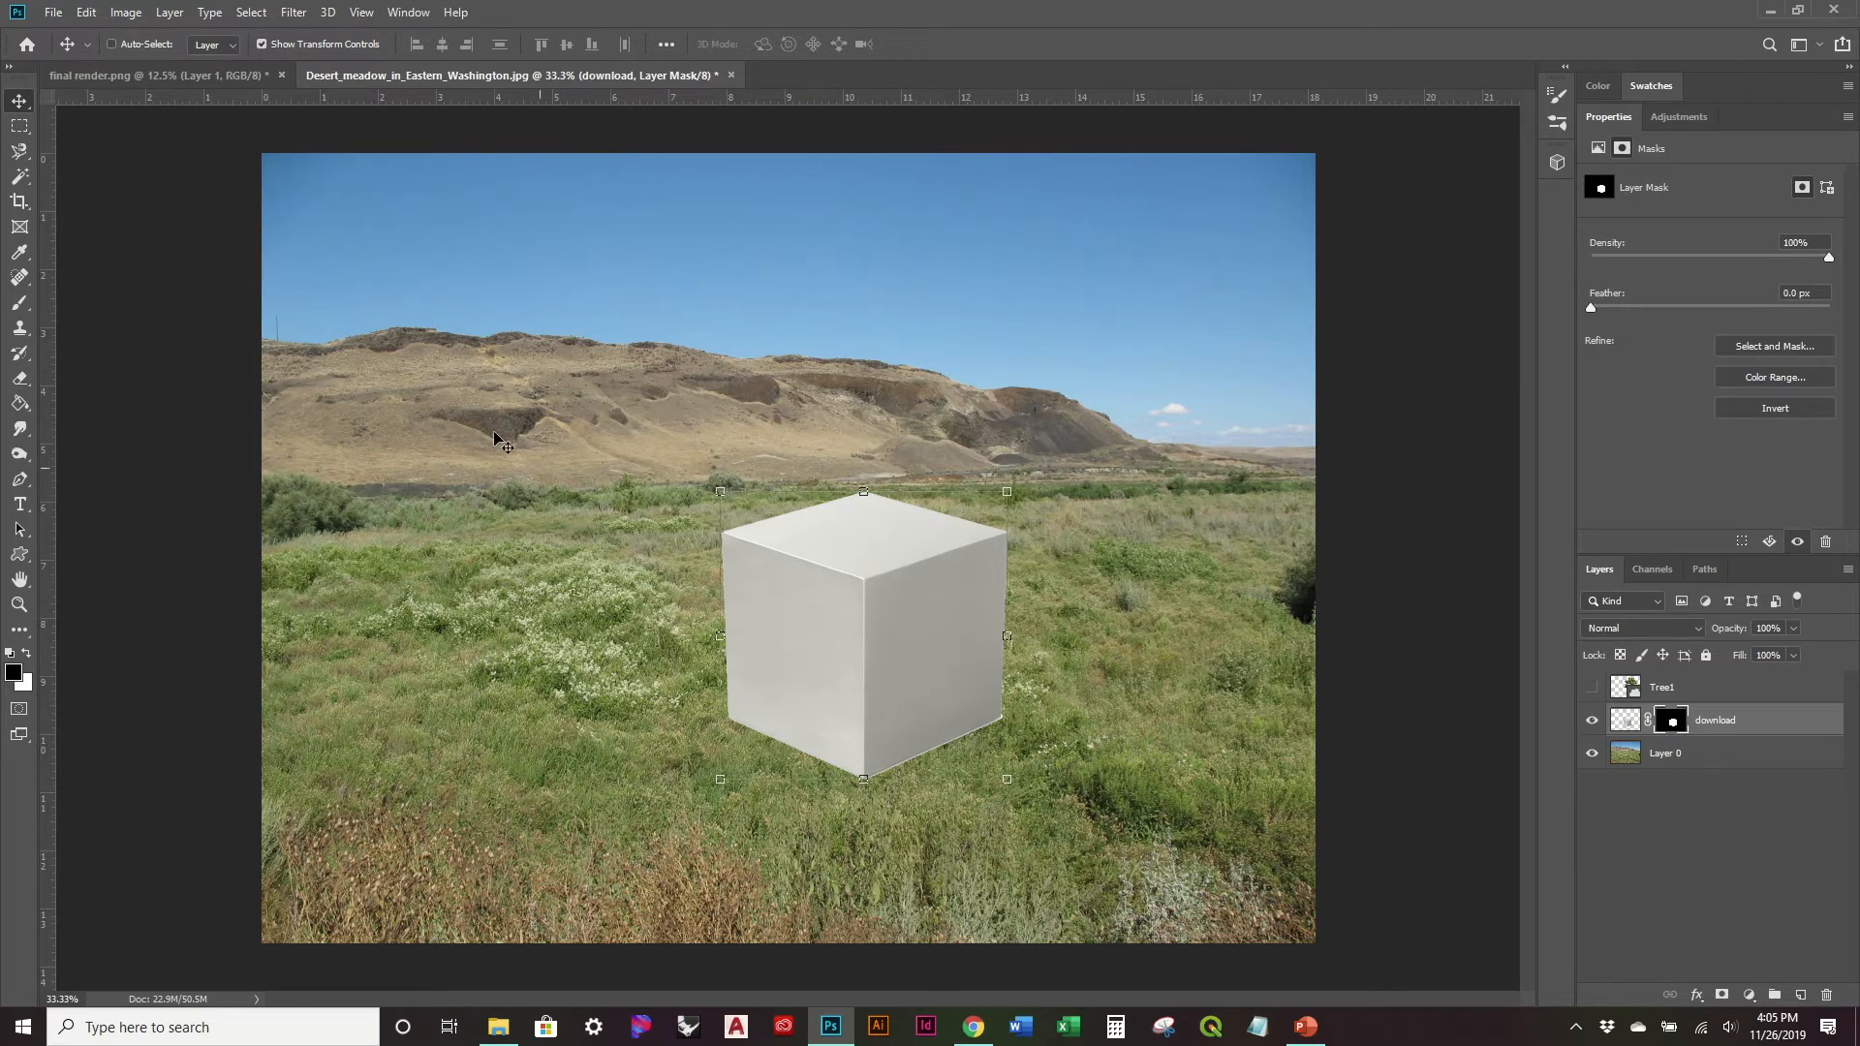
# Step: Move the masked cube around the meadow and set it down at about X 9.22 in, Y 5.83 in
pyautogui.moveTo(892, 639); pyautogui.dragTo(839, 596)
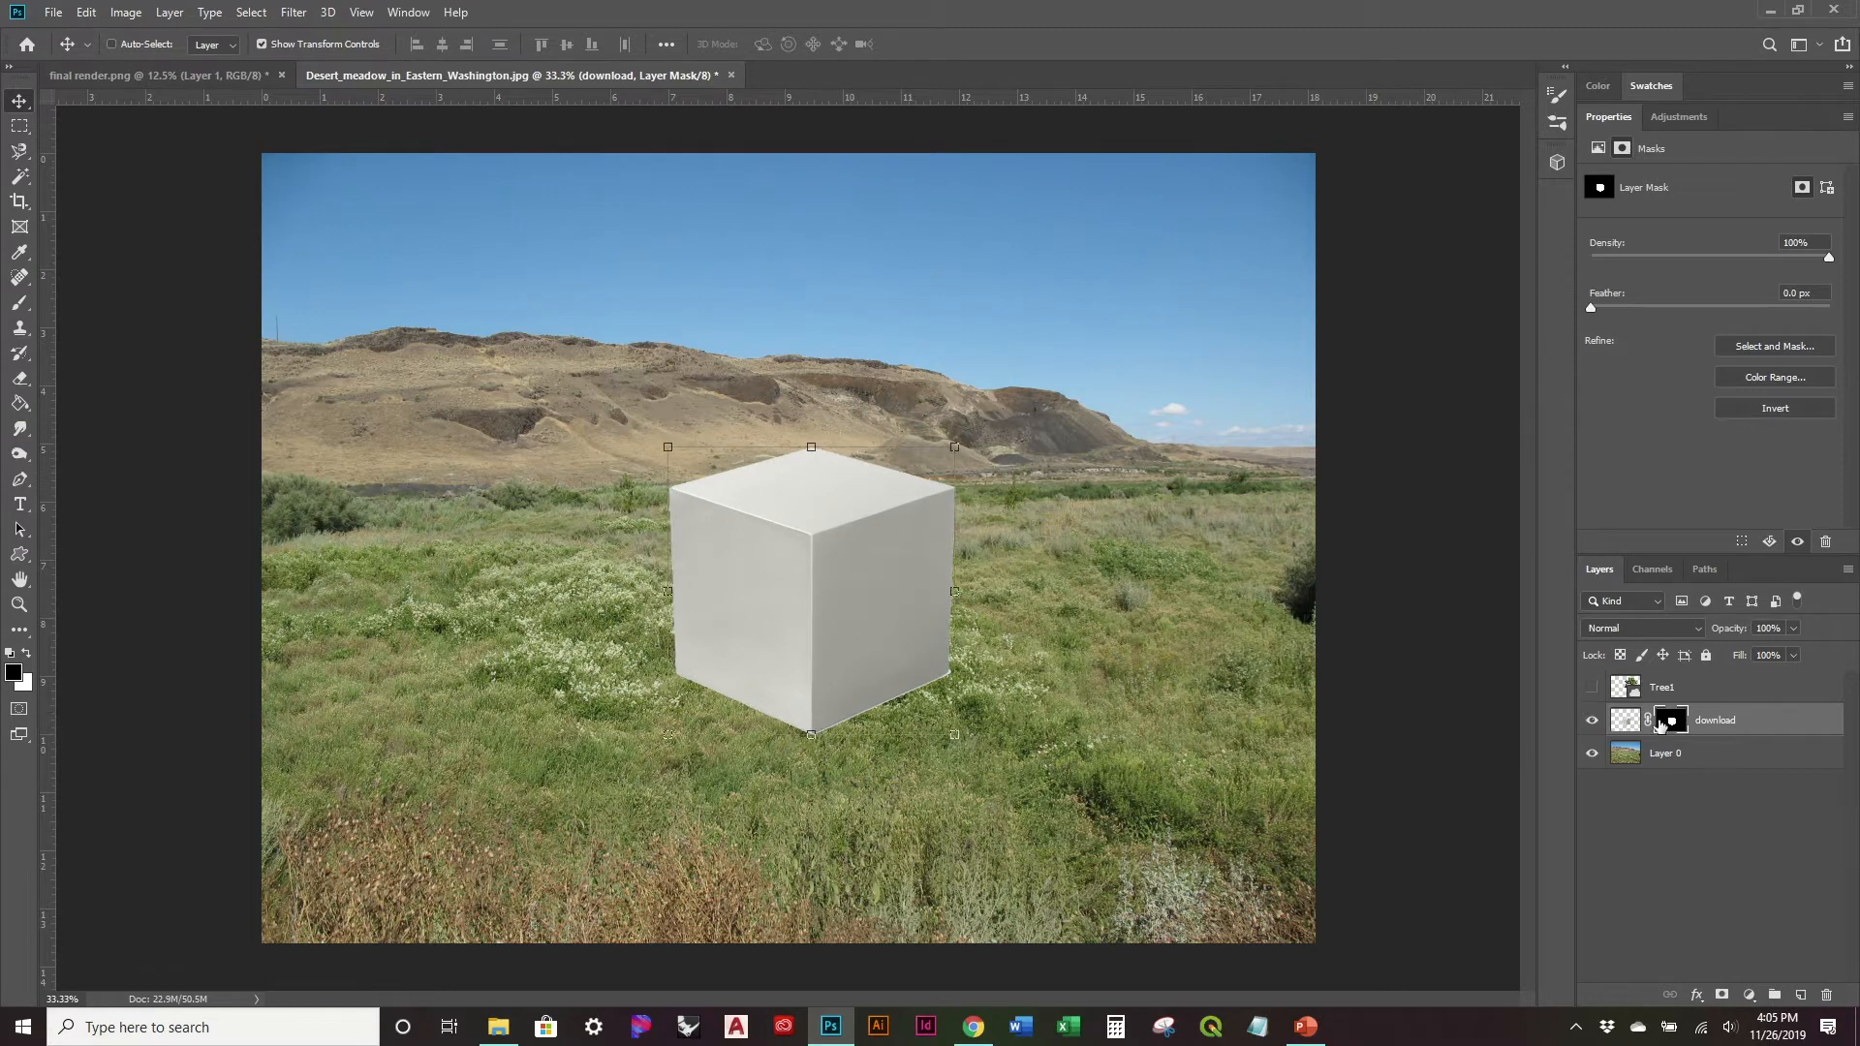
pyautogui.moveTo(920, 640); pyautogui.dragTo(1106, 519)
pyautogui.moveTo(916, 503); pyautogui.dragTo(899, 677)
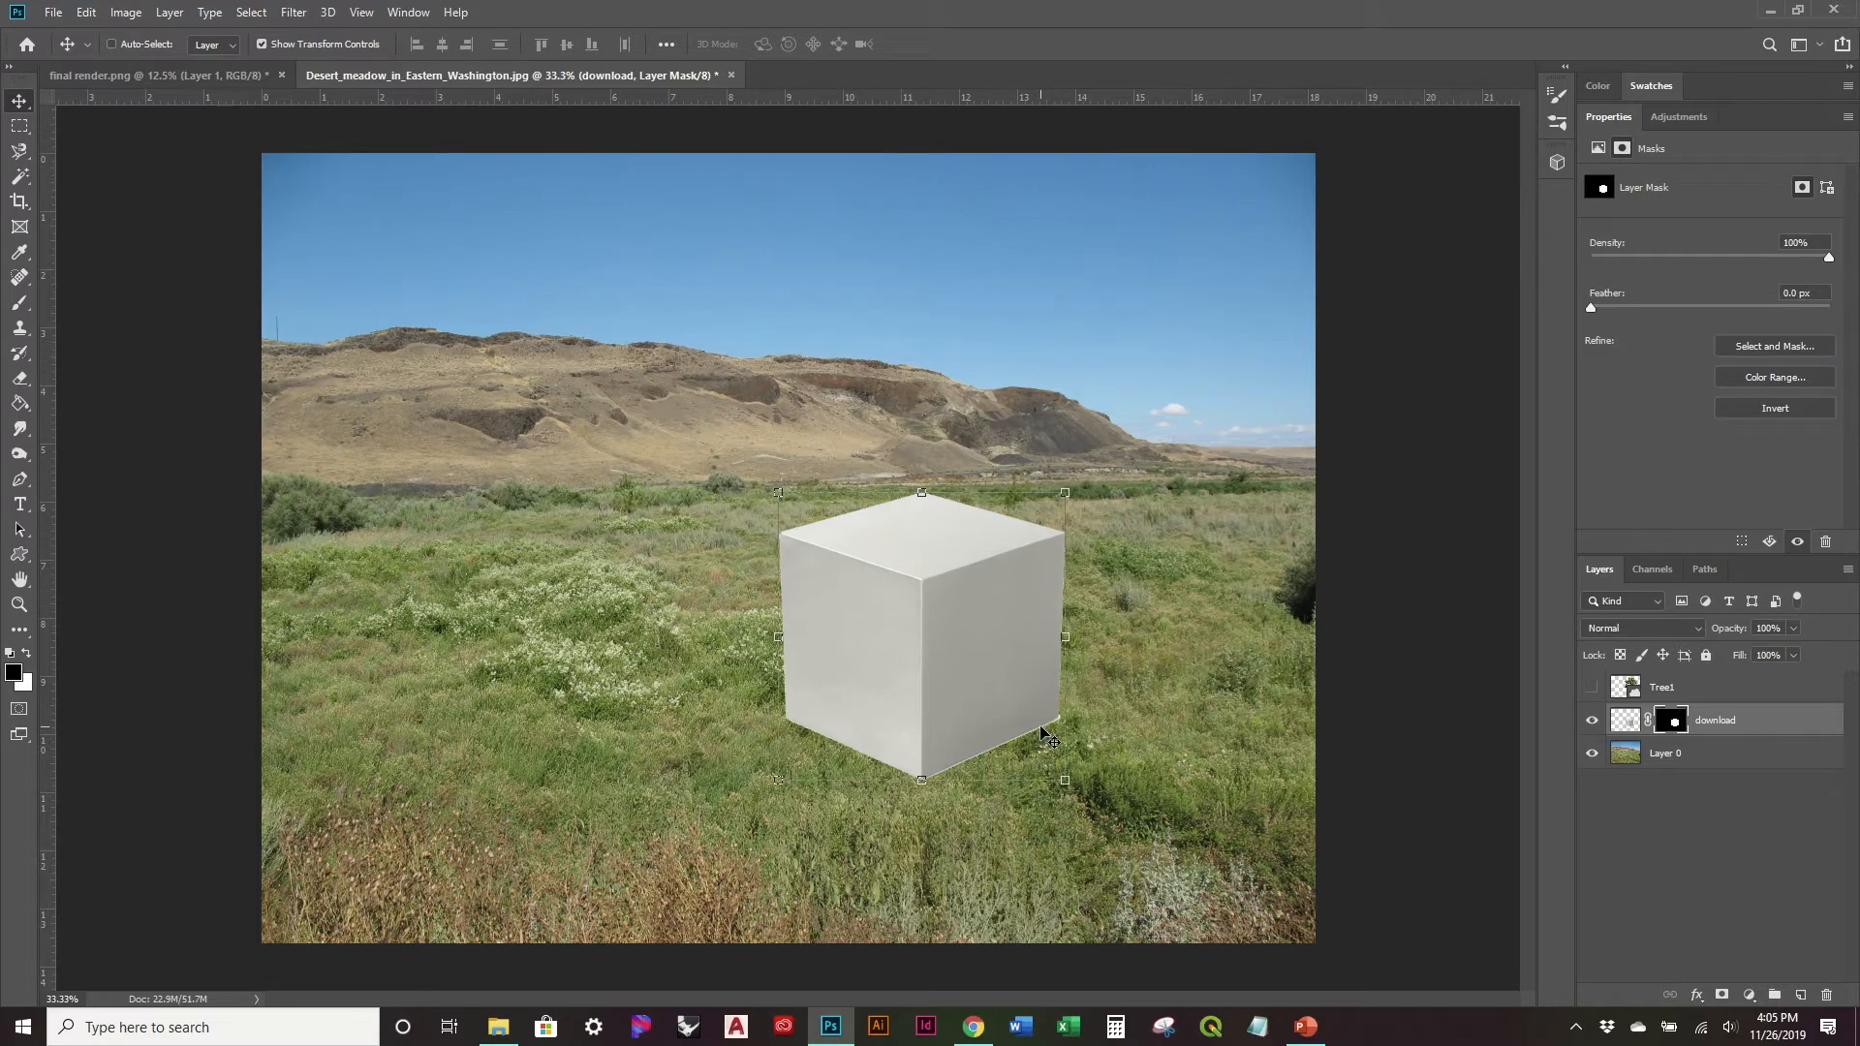
pyautogui.moveTo(978, 738); pyautogui.dragTo(998, 742)
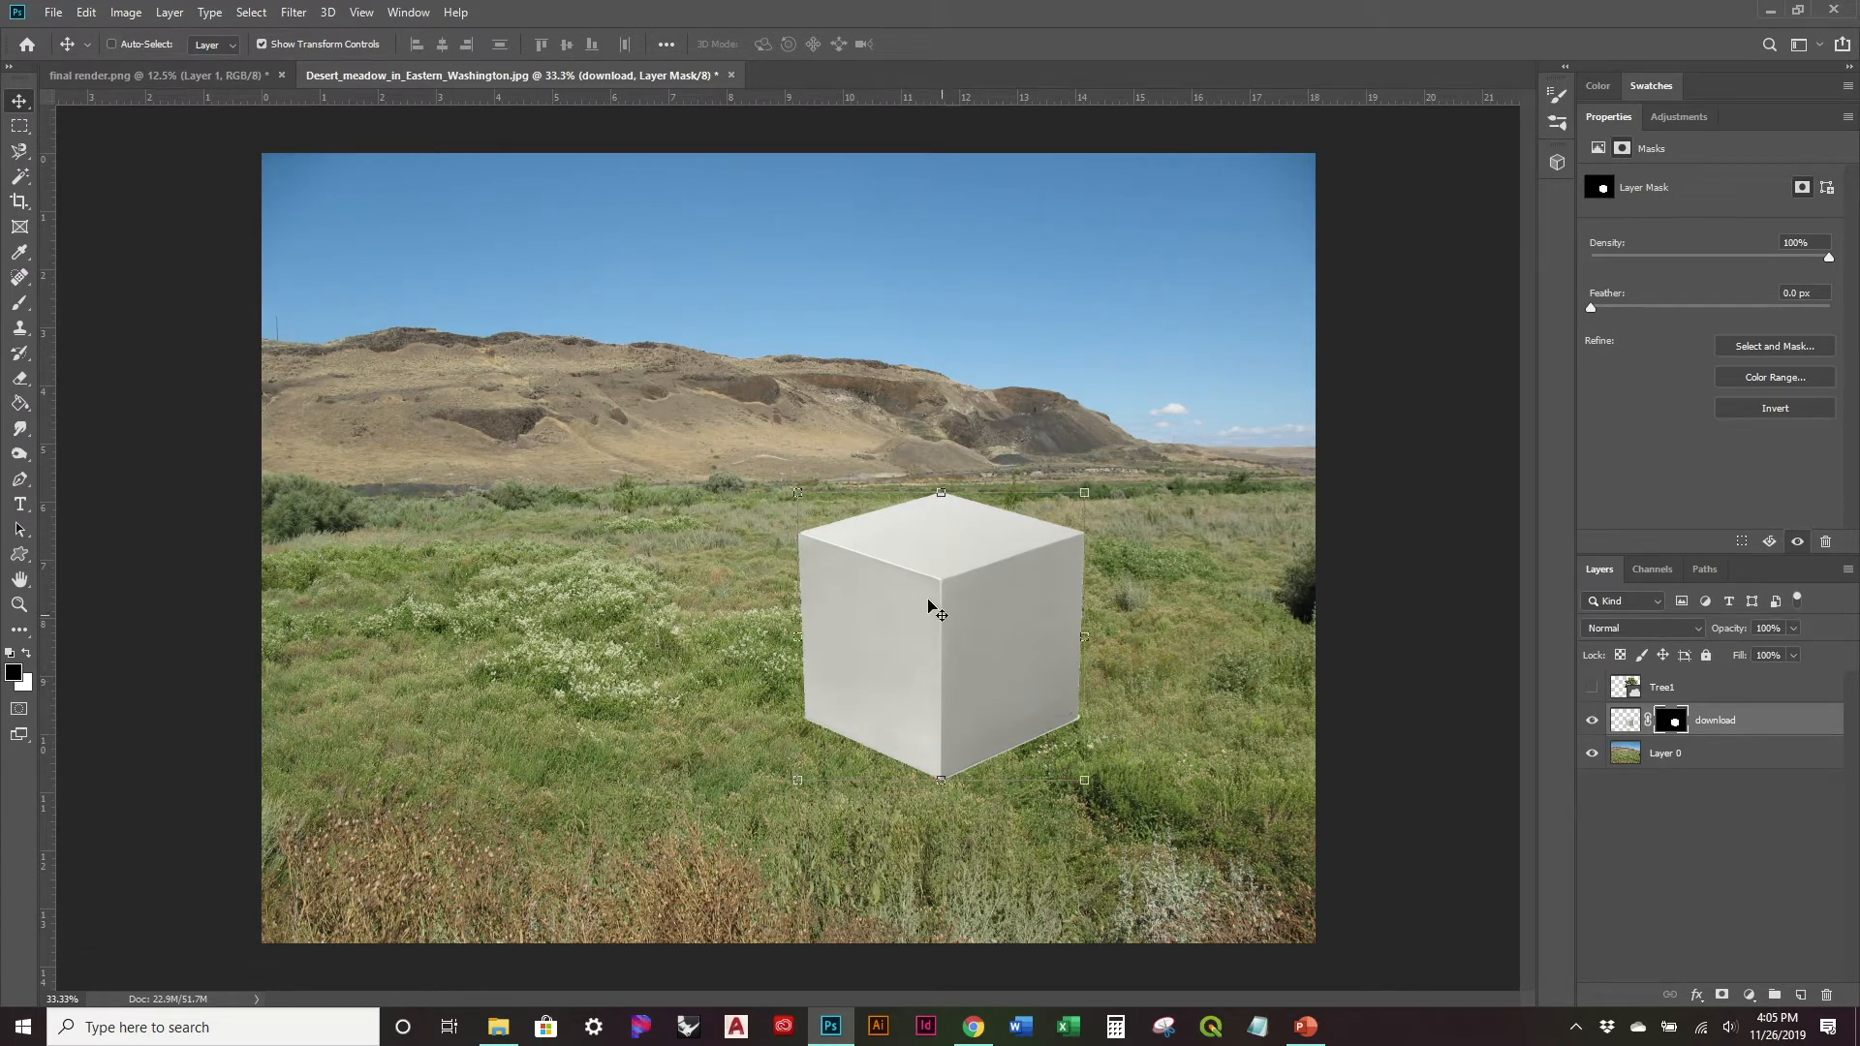
# Step: Switch to the Brush tool, undo the cube's moves and its layer mask, and clear the cube selection
pyautogui.click(19, 308)
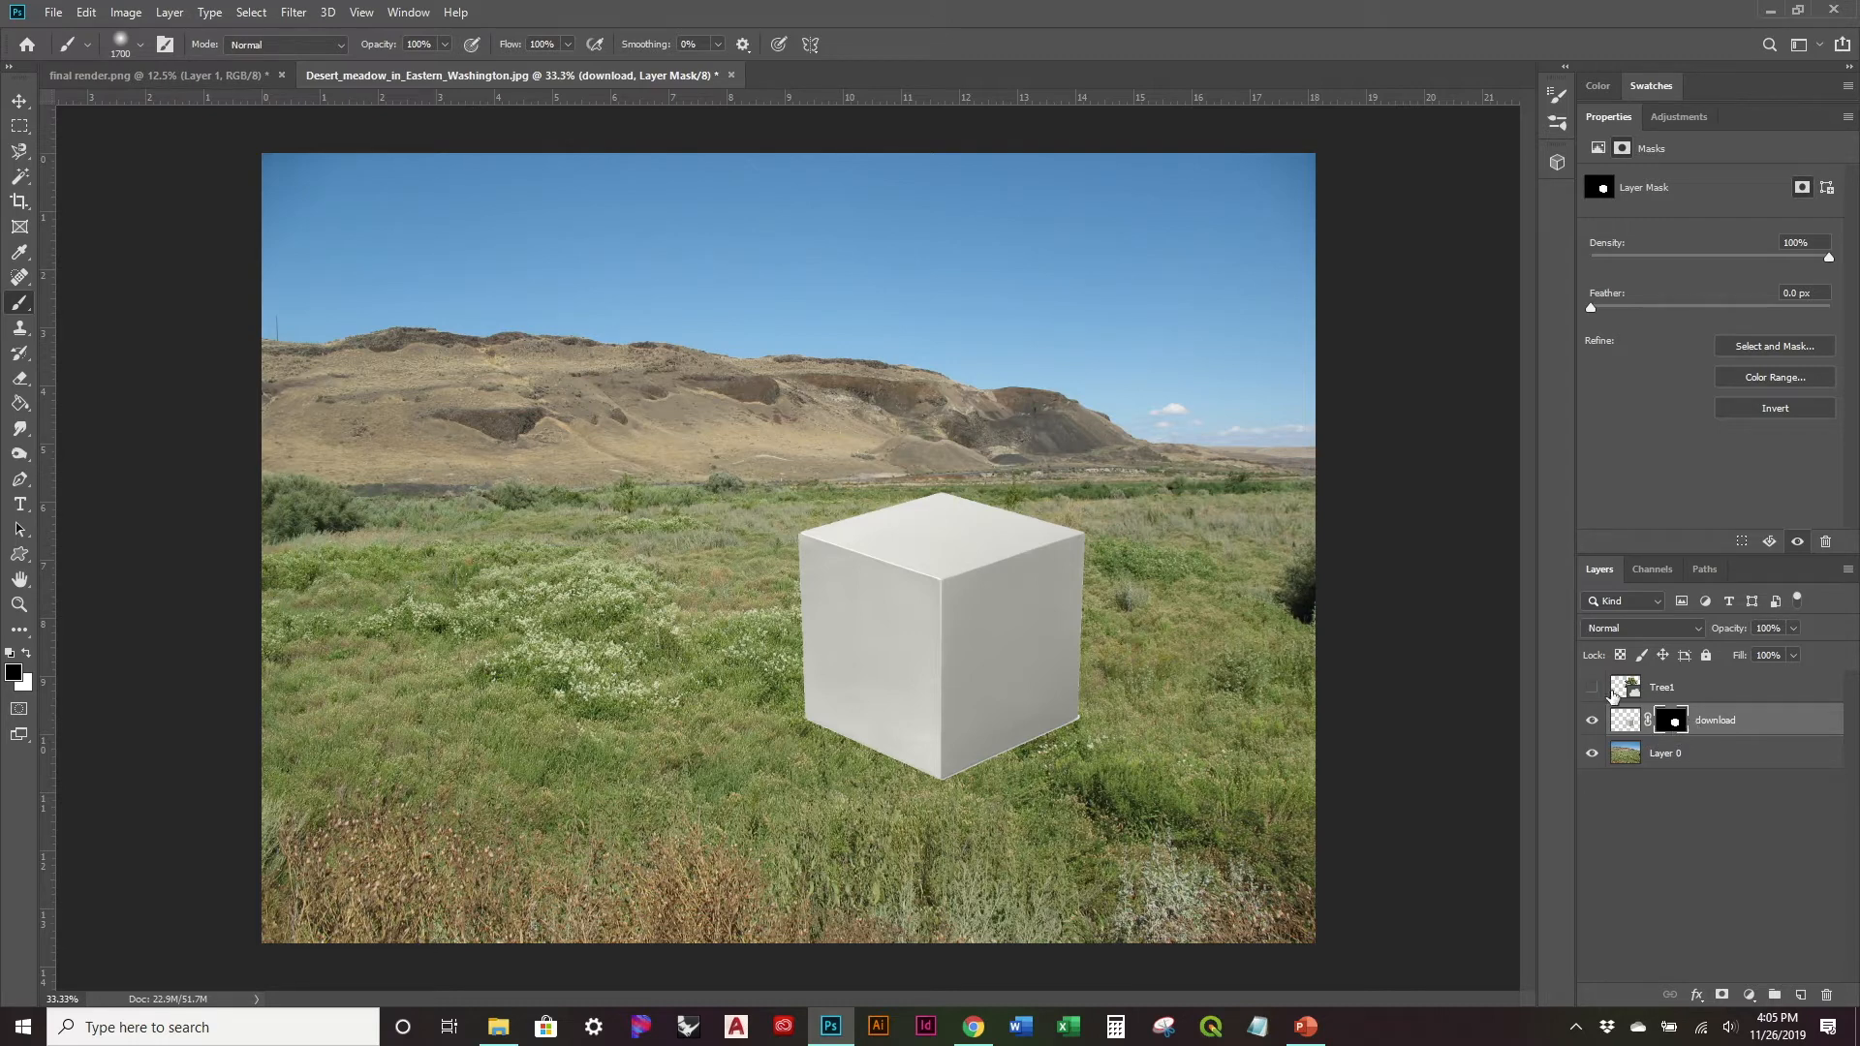
pyautogui.click(1633, 728)
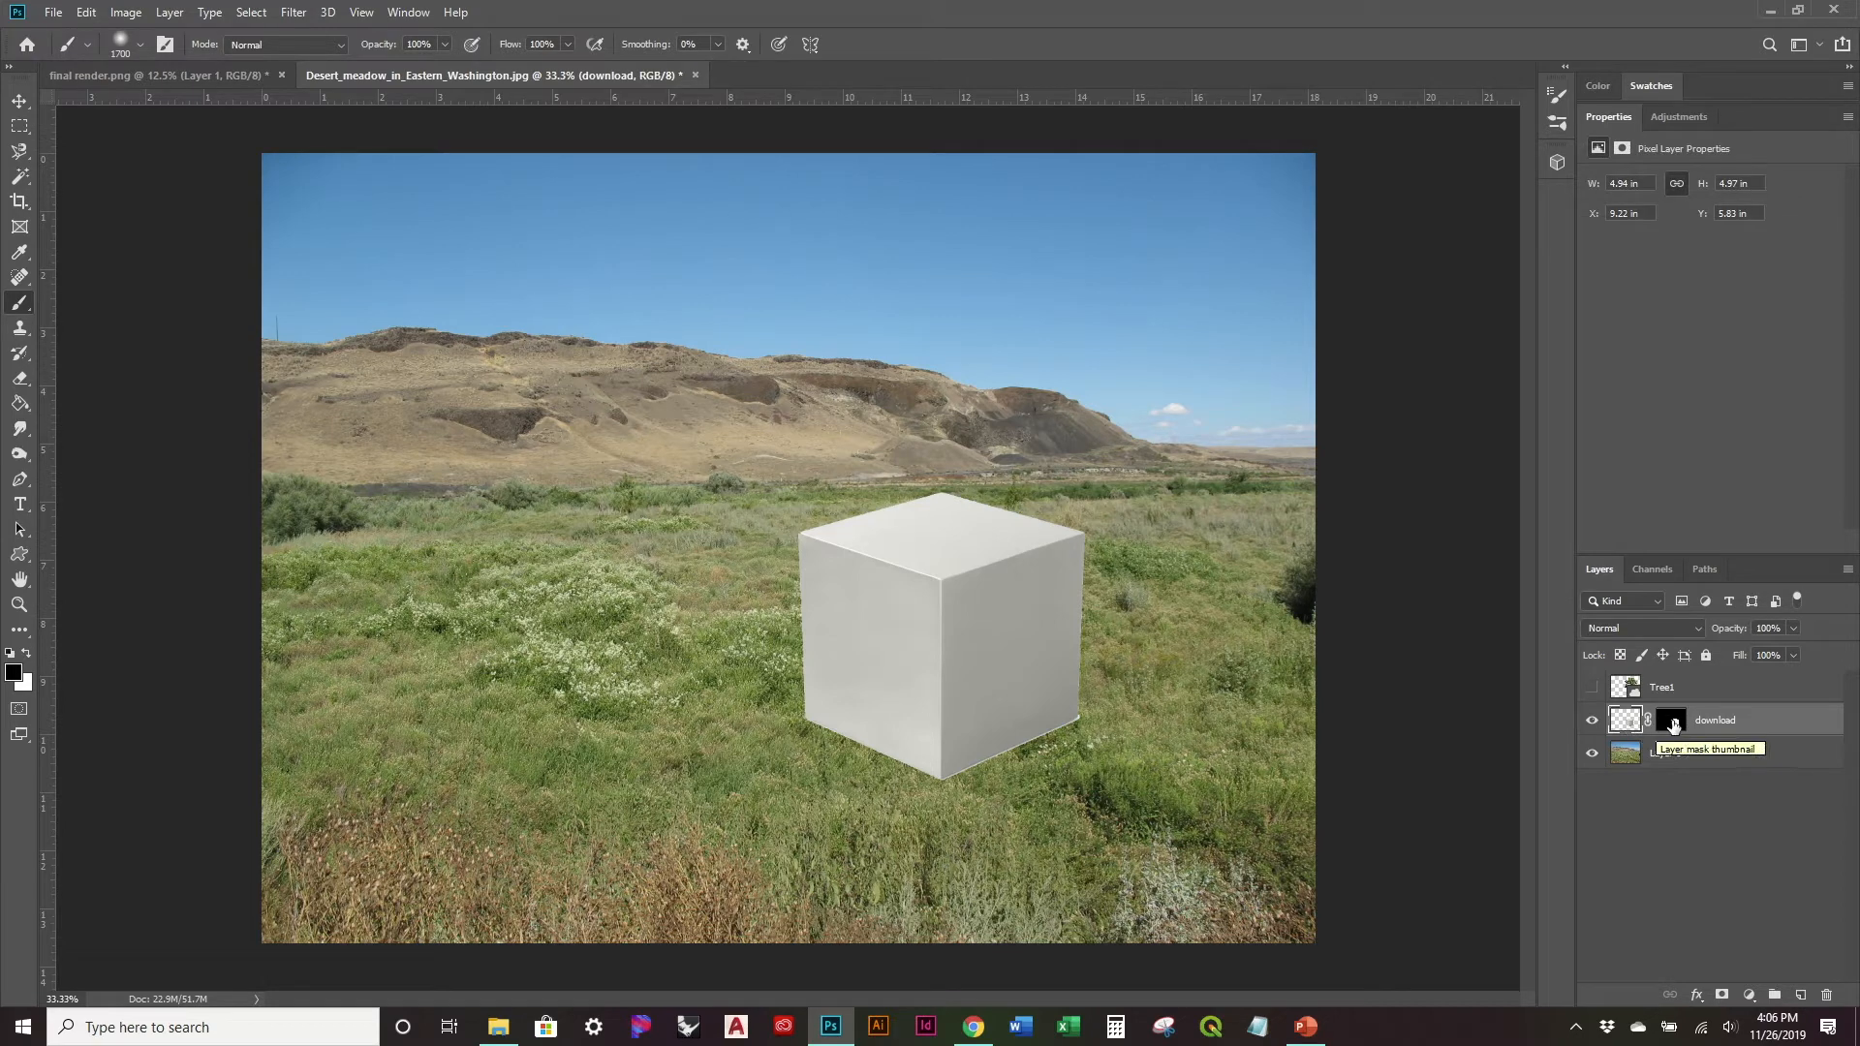
pyautogui.click(1672, 725)
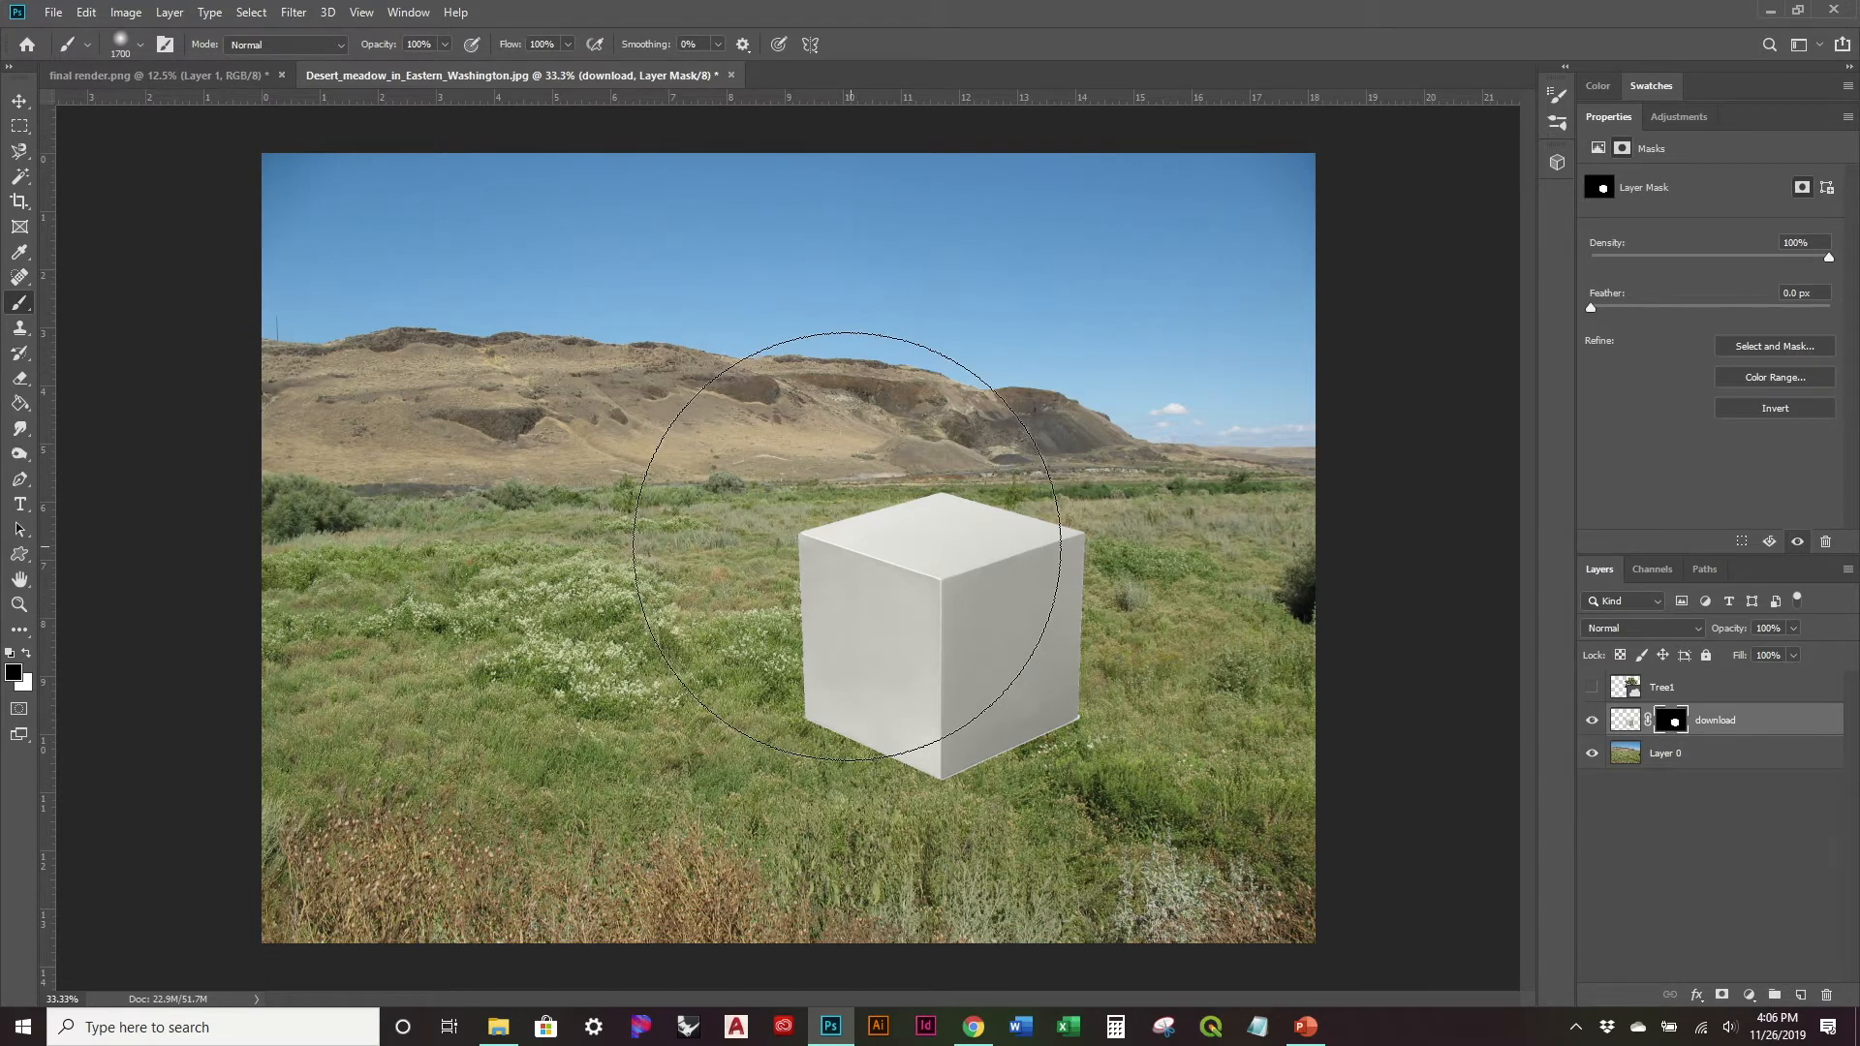
pyautogui.hotkey('ctrl', 'z')
pyautogui.hotkey('ctrl', 'z')
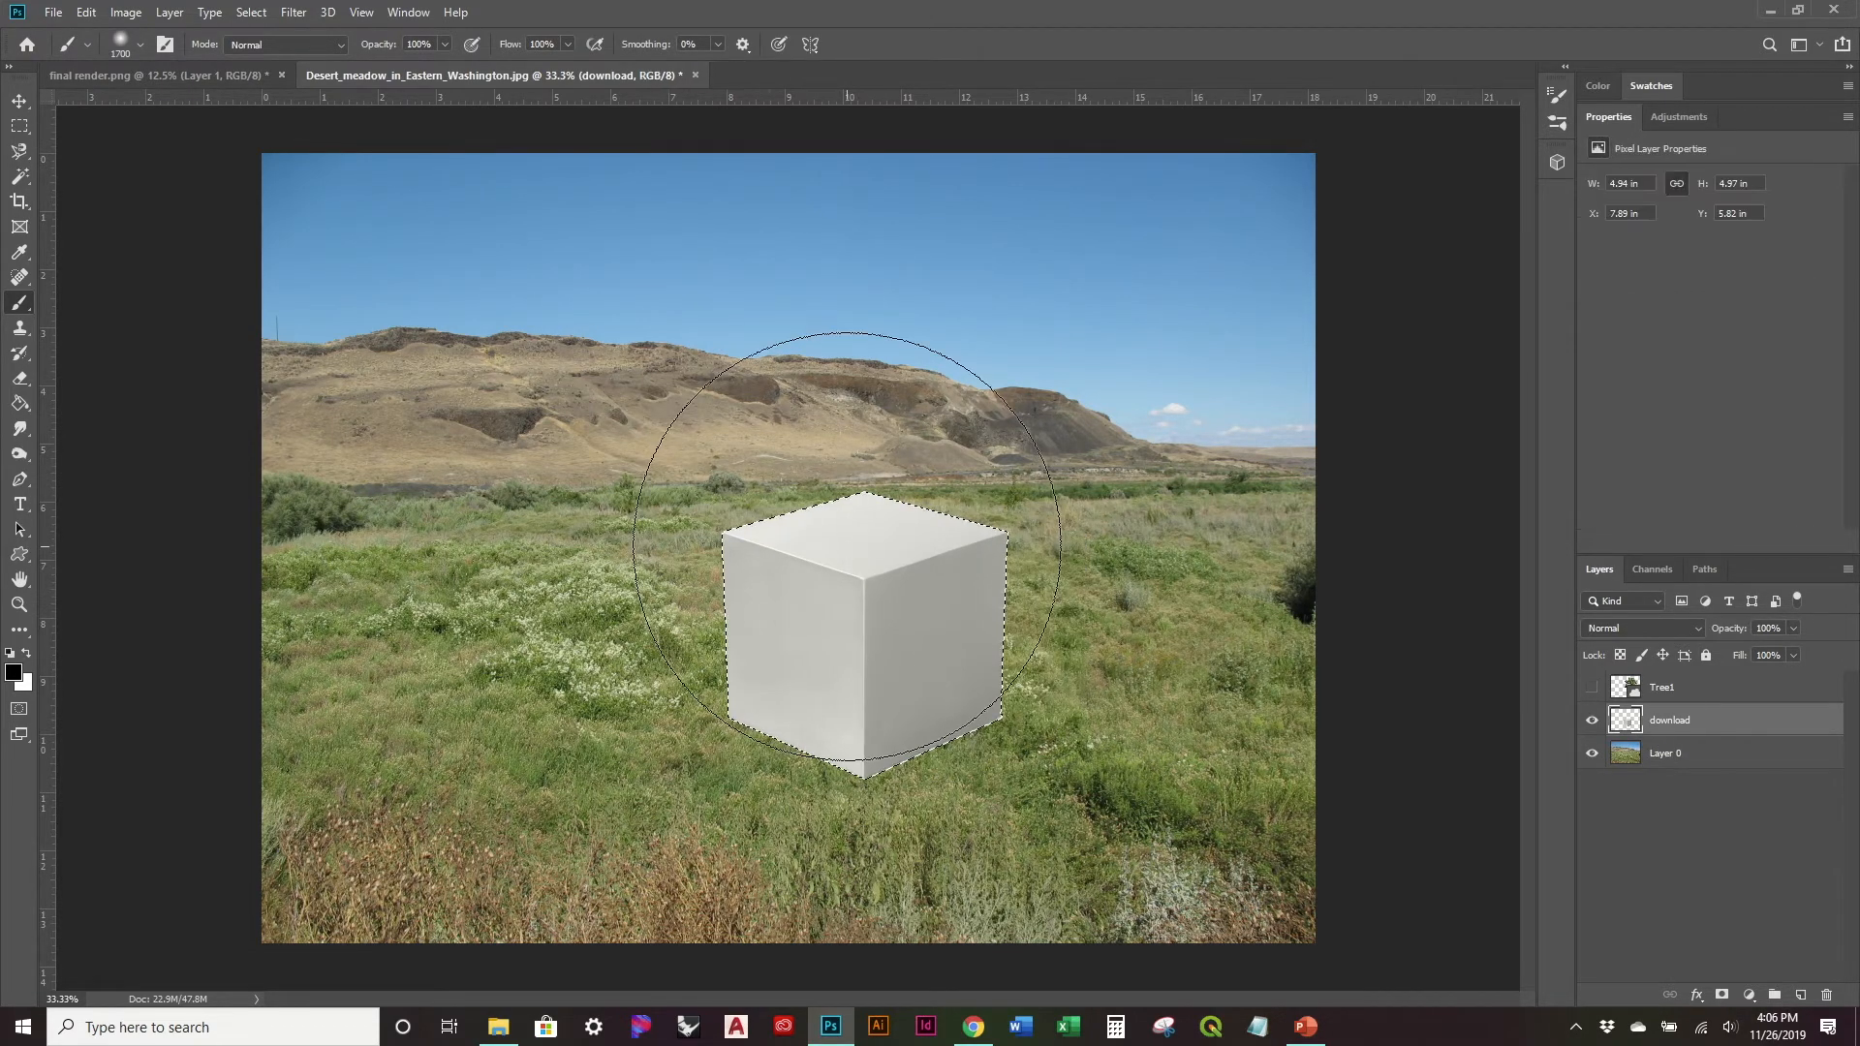
pyautogui.hotkey('ctrl', 'd')
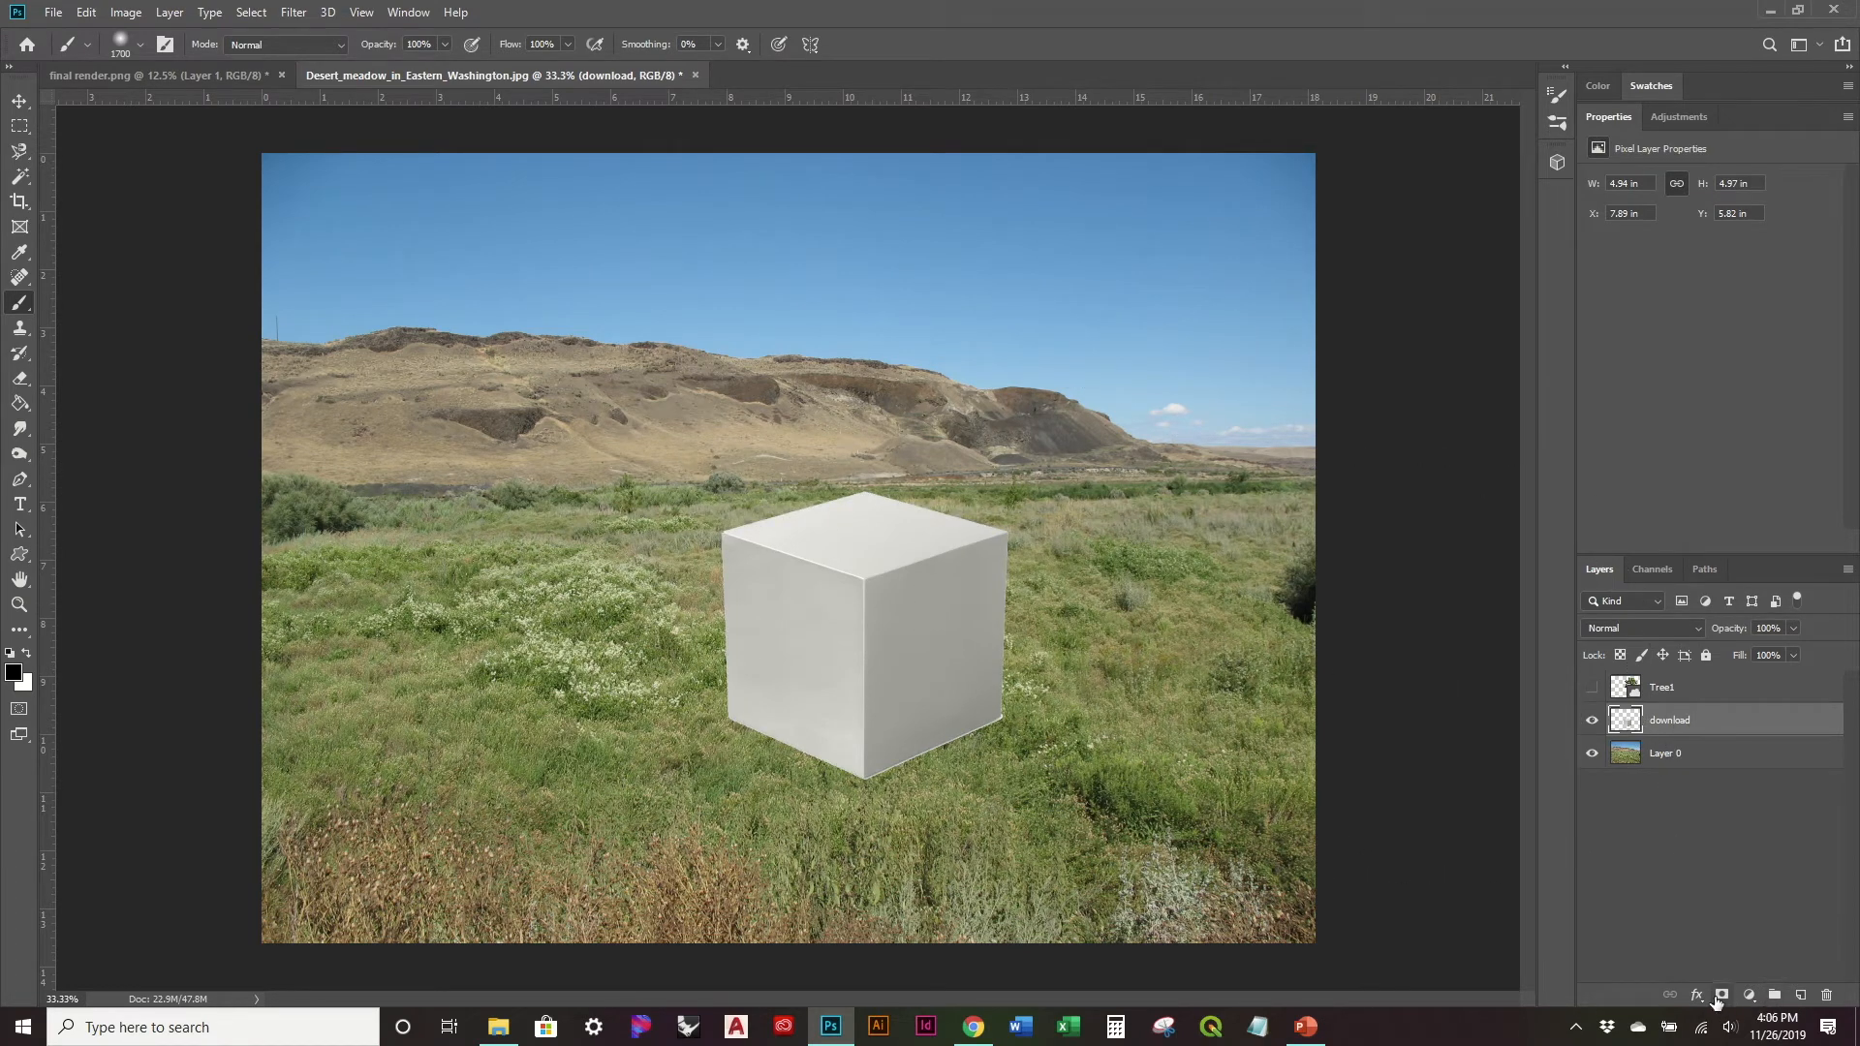
# Step: Convert the download layer to a Smart Object and add a layer mask from a selection of the cube's outline
pyautogui.rightClick(1682, 720)
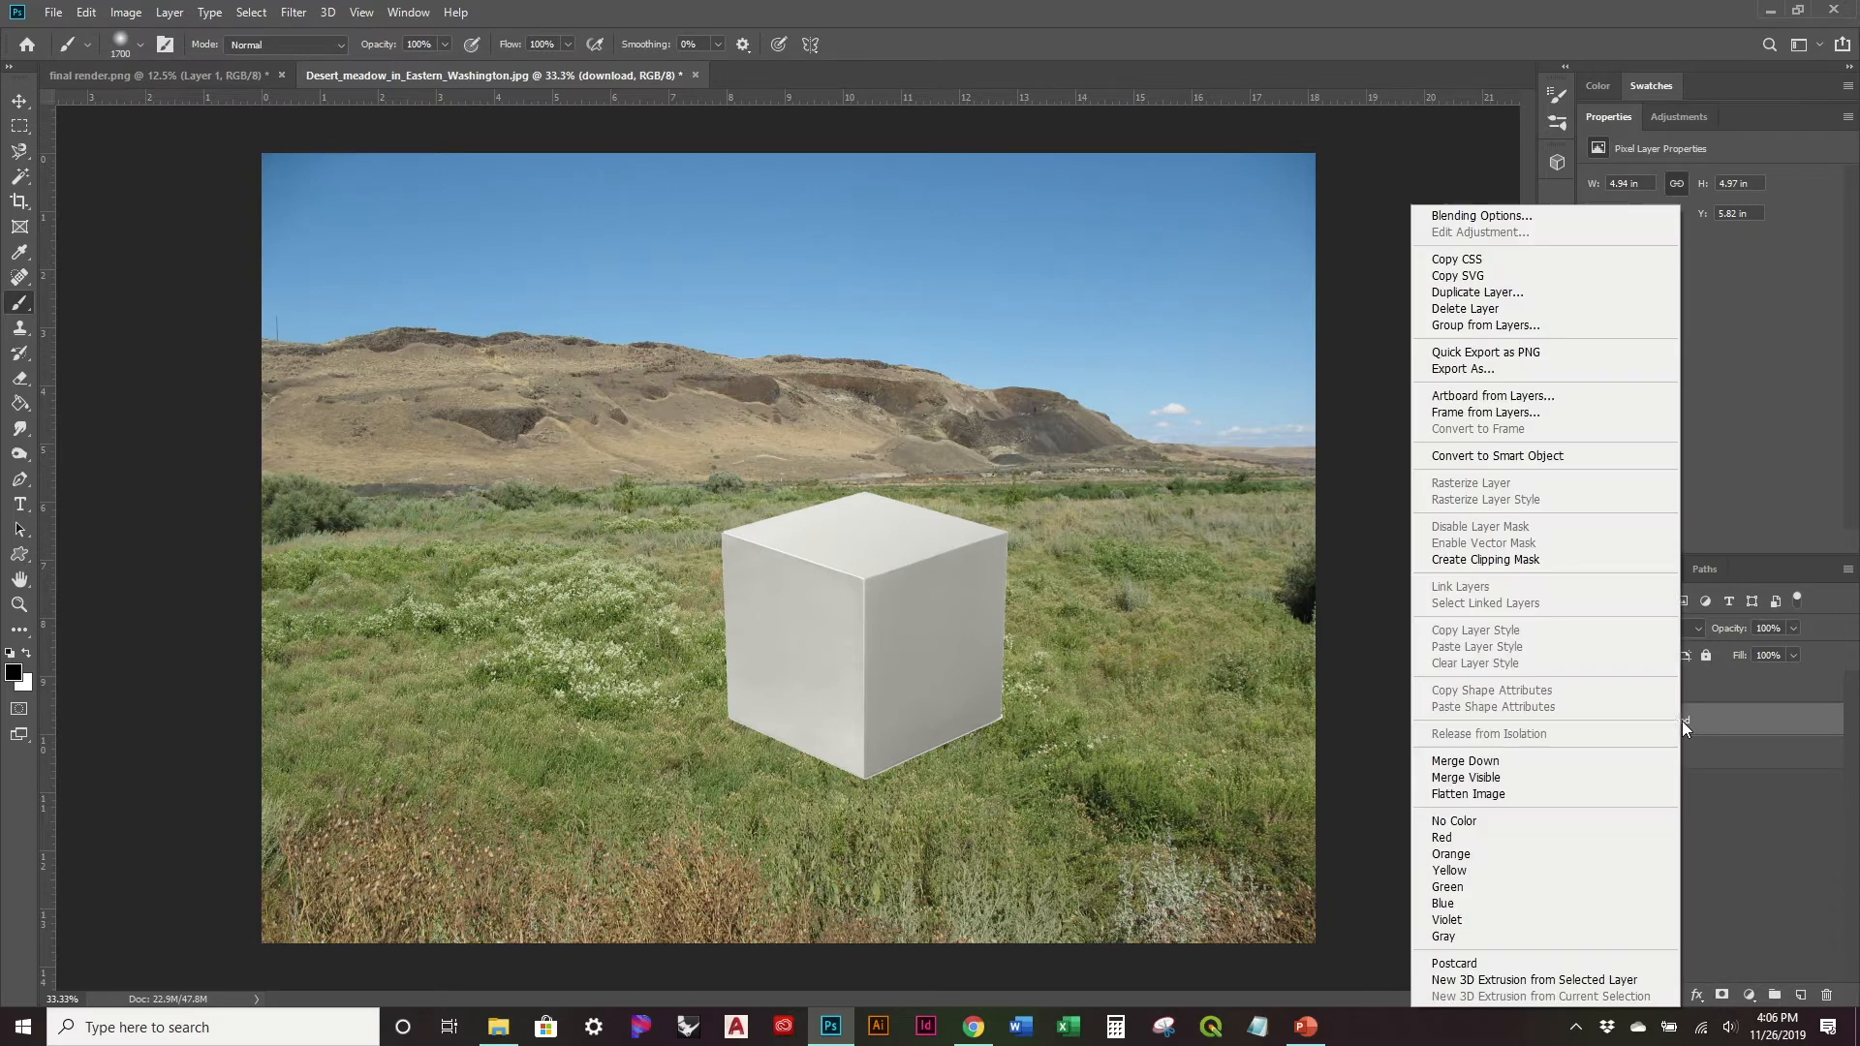
pyautogui.click(1541, 453)
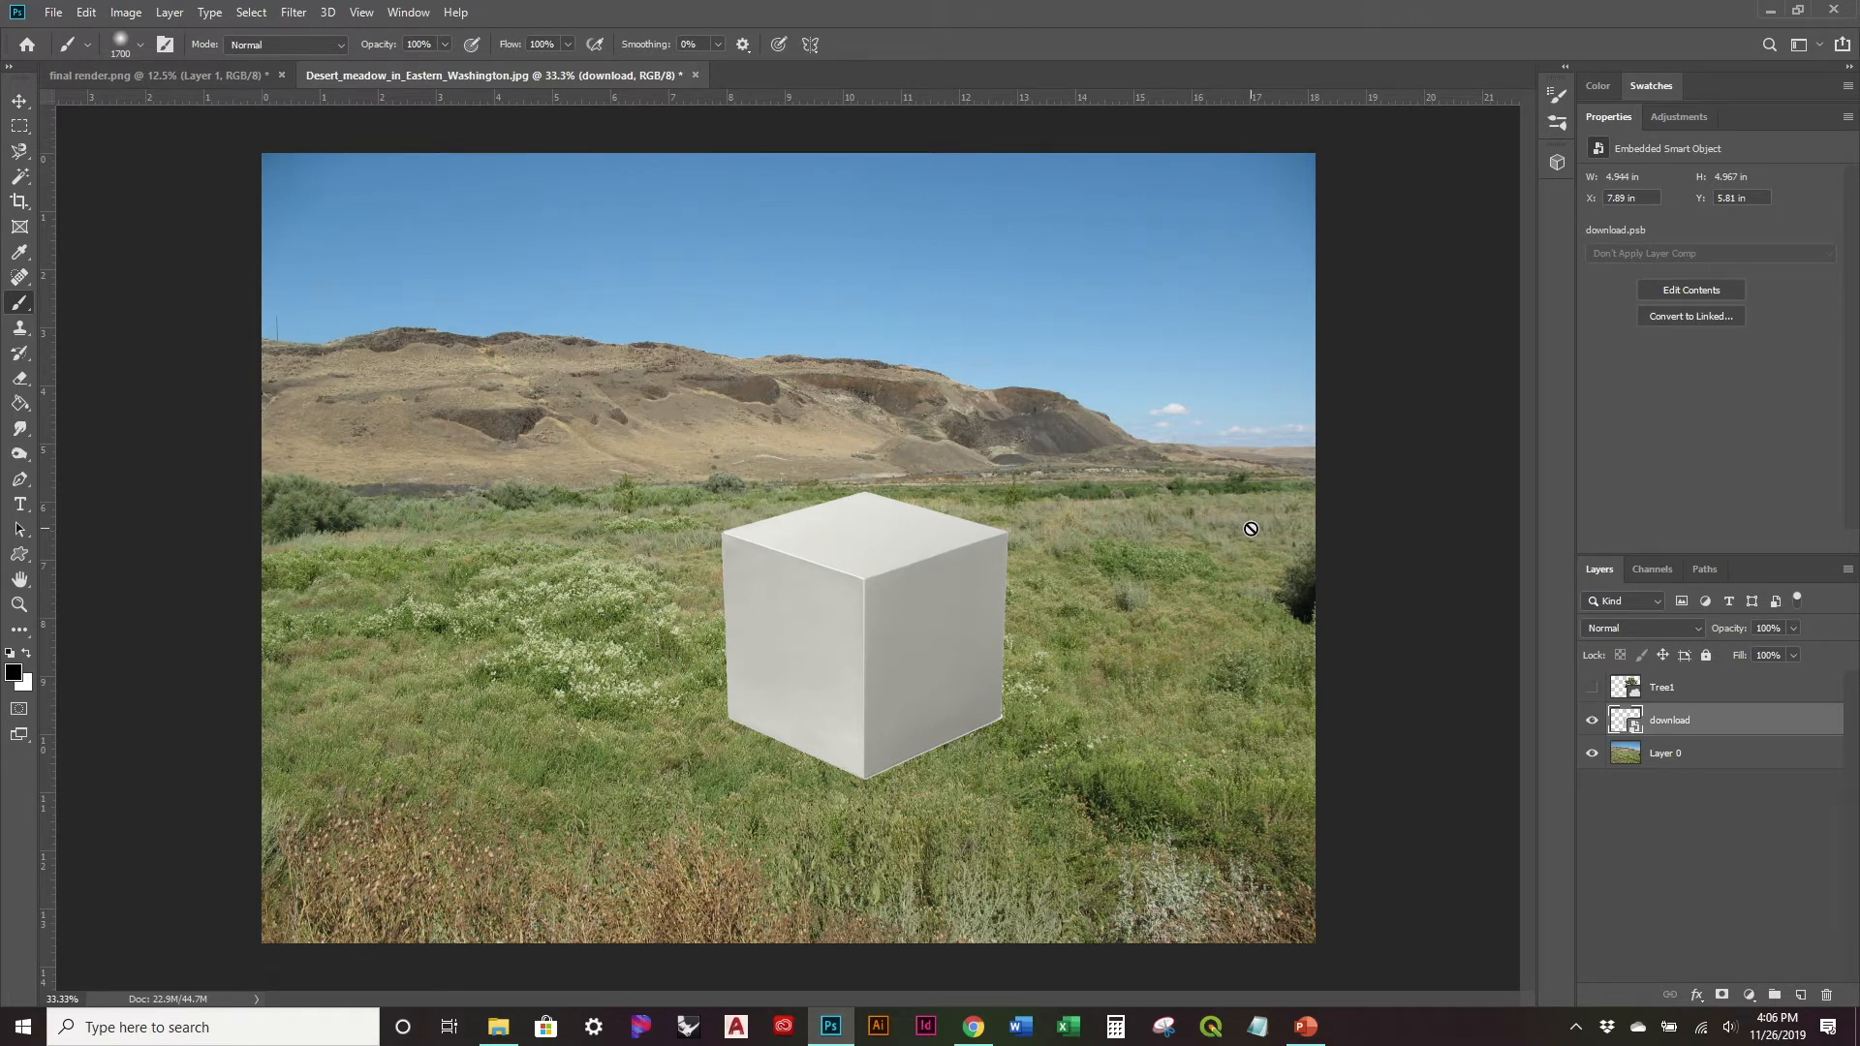
pyautogui.keyDown('ctrl'); pyautogui.click(1627, 724); pyautogui.keyUp('ctrl')
pyautogui.click(1723, 995)
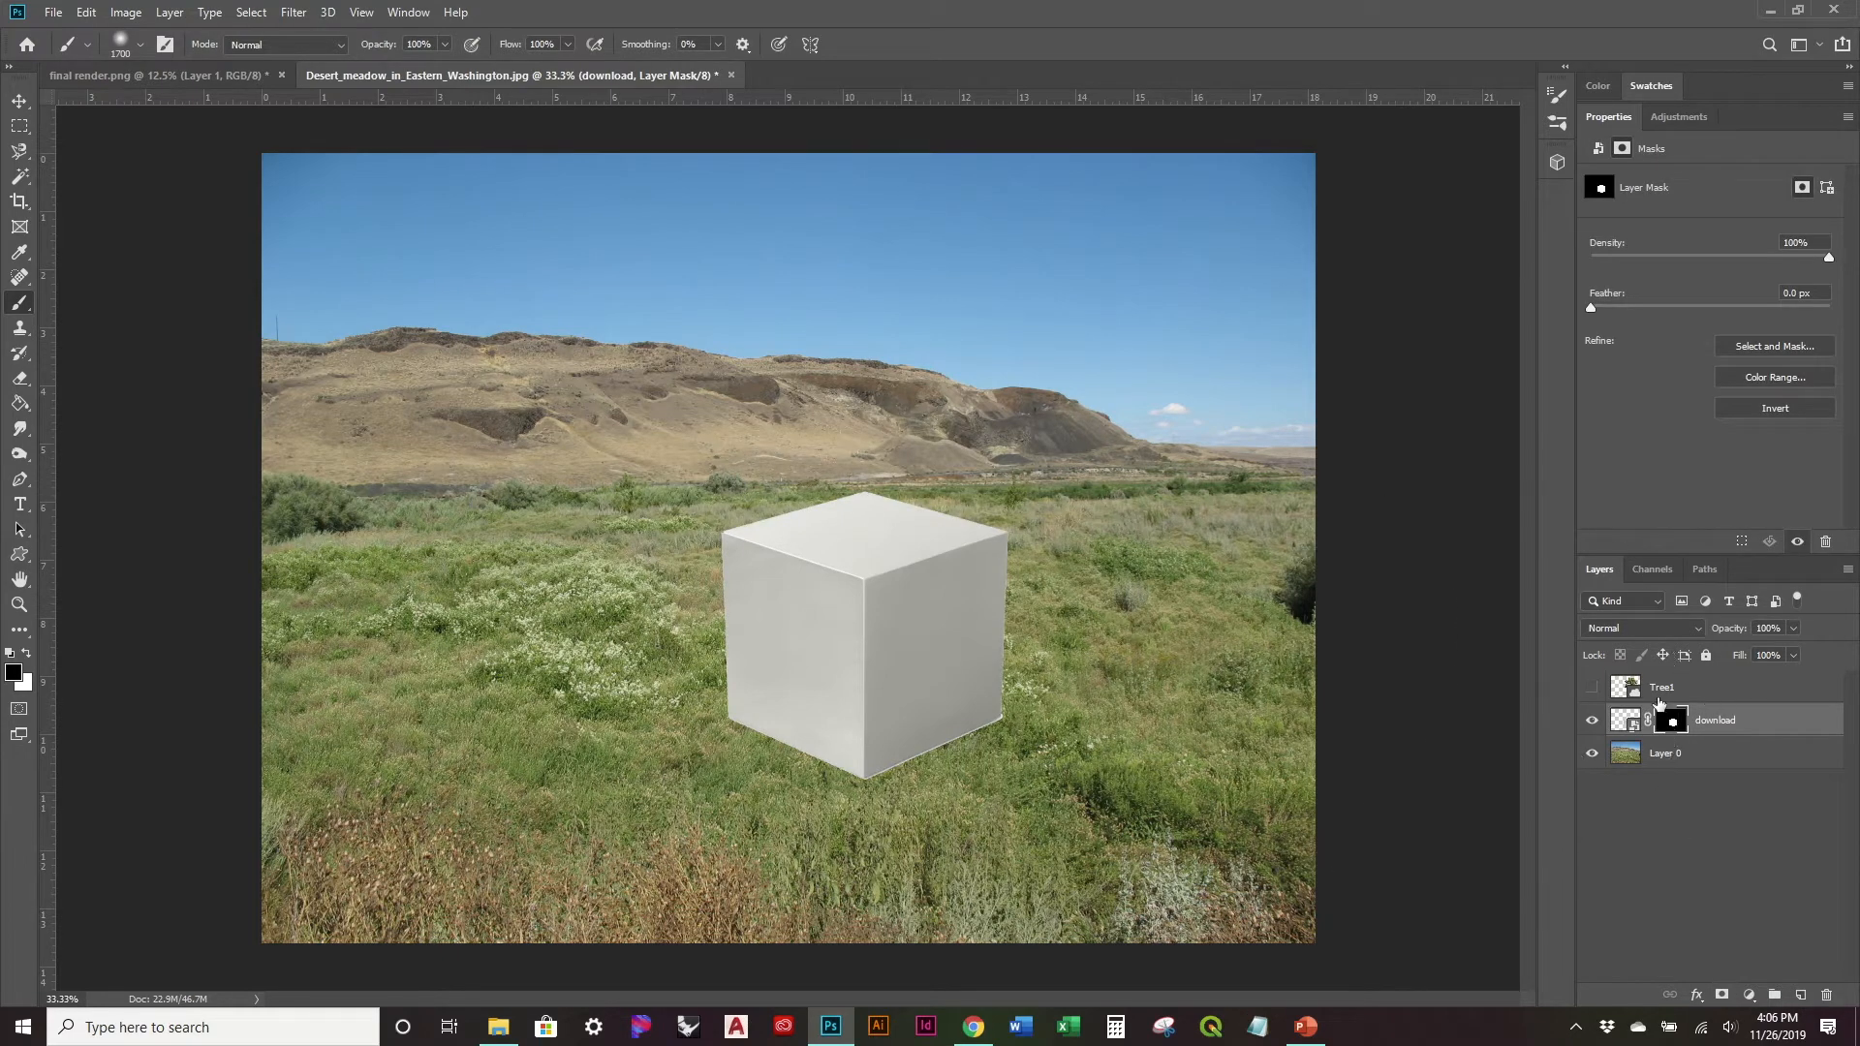
# Step: Move the masked cube, trying both the layer thumbnail and the mask as target, and place it in the grass just right of the meadow's centre
pyautogui.click(19, 101)
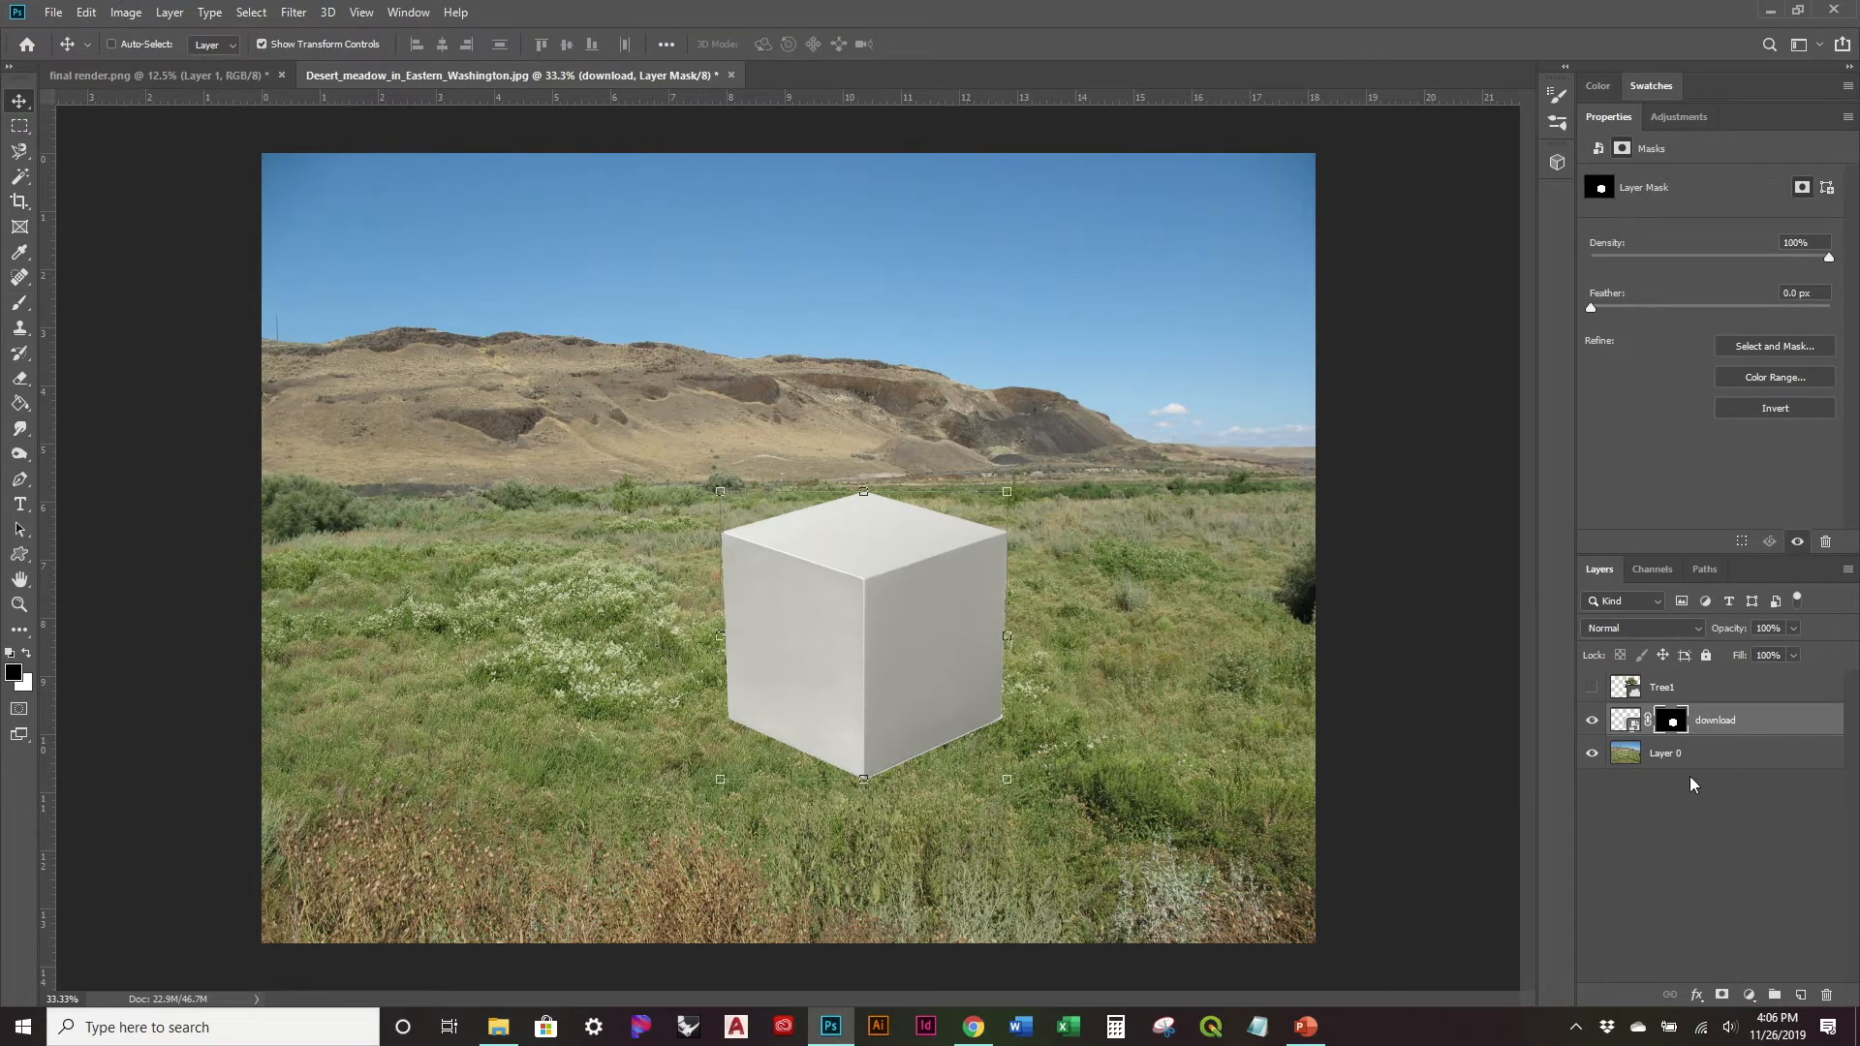
pyautogui.click(1639, 729)
pyautogui.moveTo(818, 631); pyautogui.dragTo(620, 557)
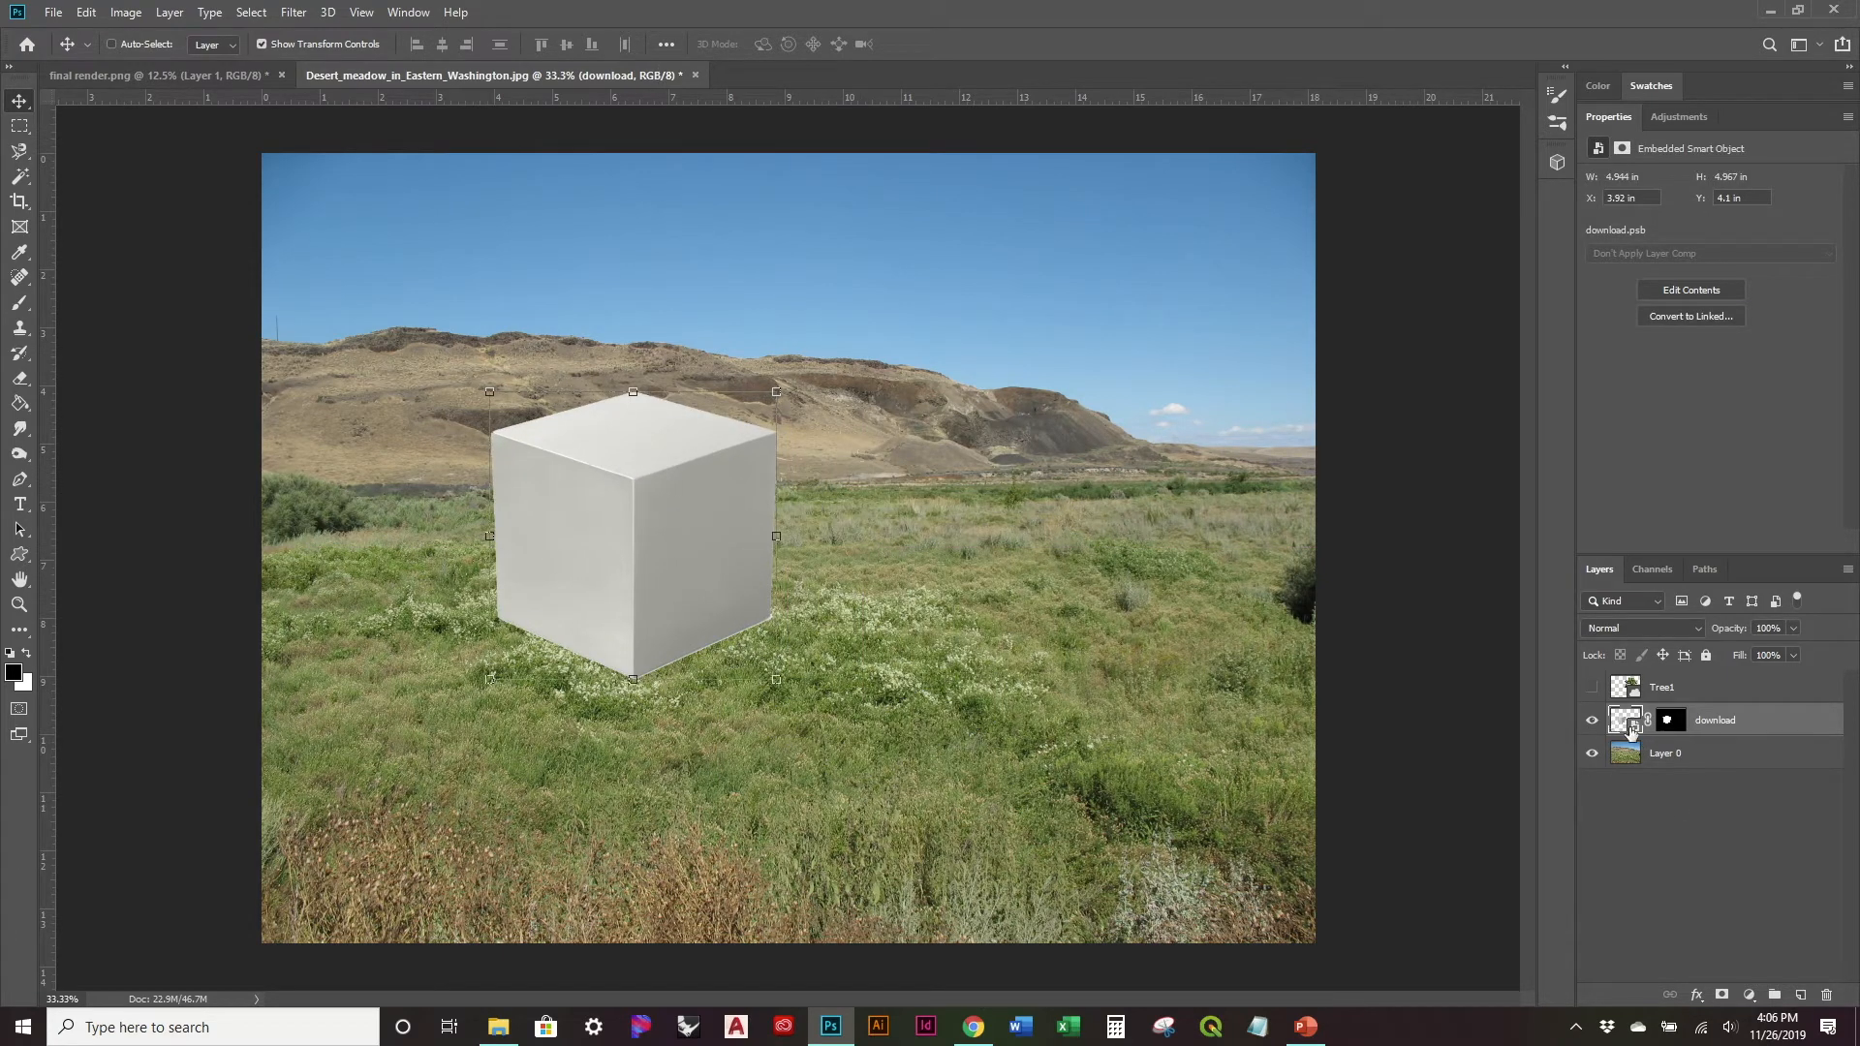
pyautogui.moveTo(791, 574); pyautogui.dragTo(1029, 451)
pyautogui.click(1671, 724)
pyautogui.moveTo(989, 531); pyautogui.dragTo(933, 600)
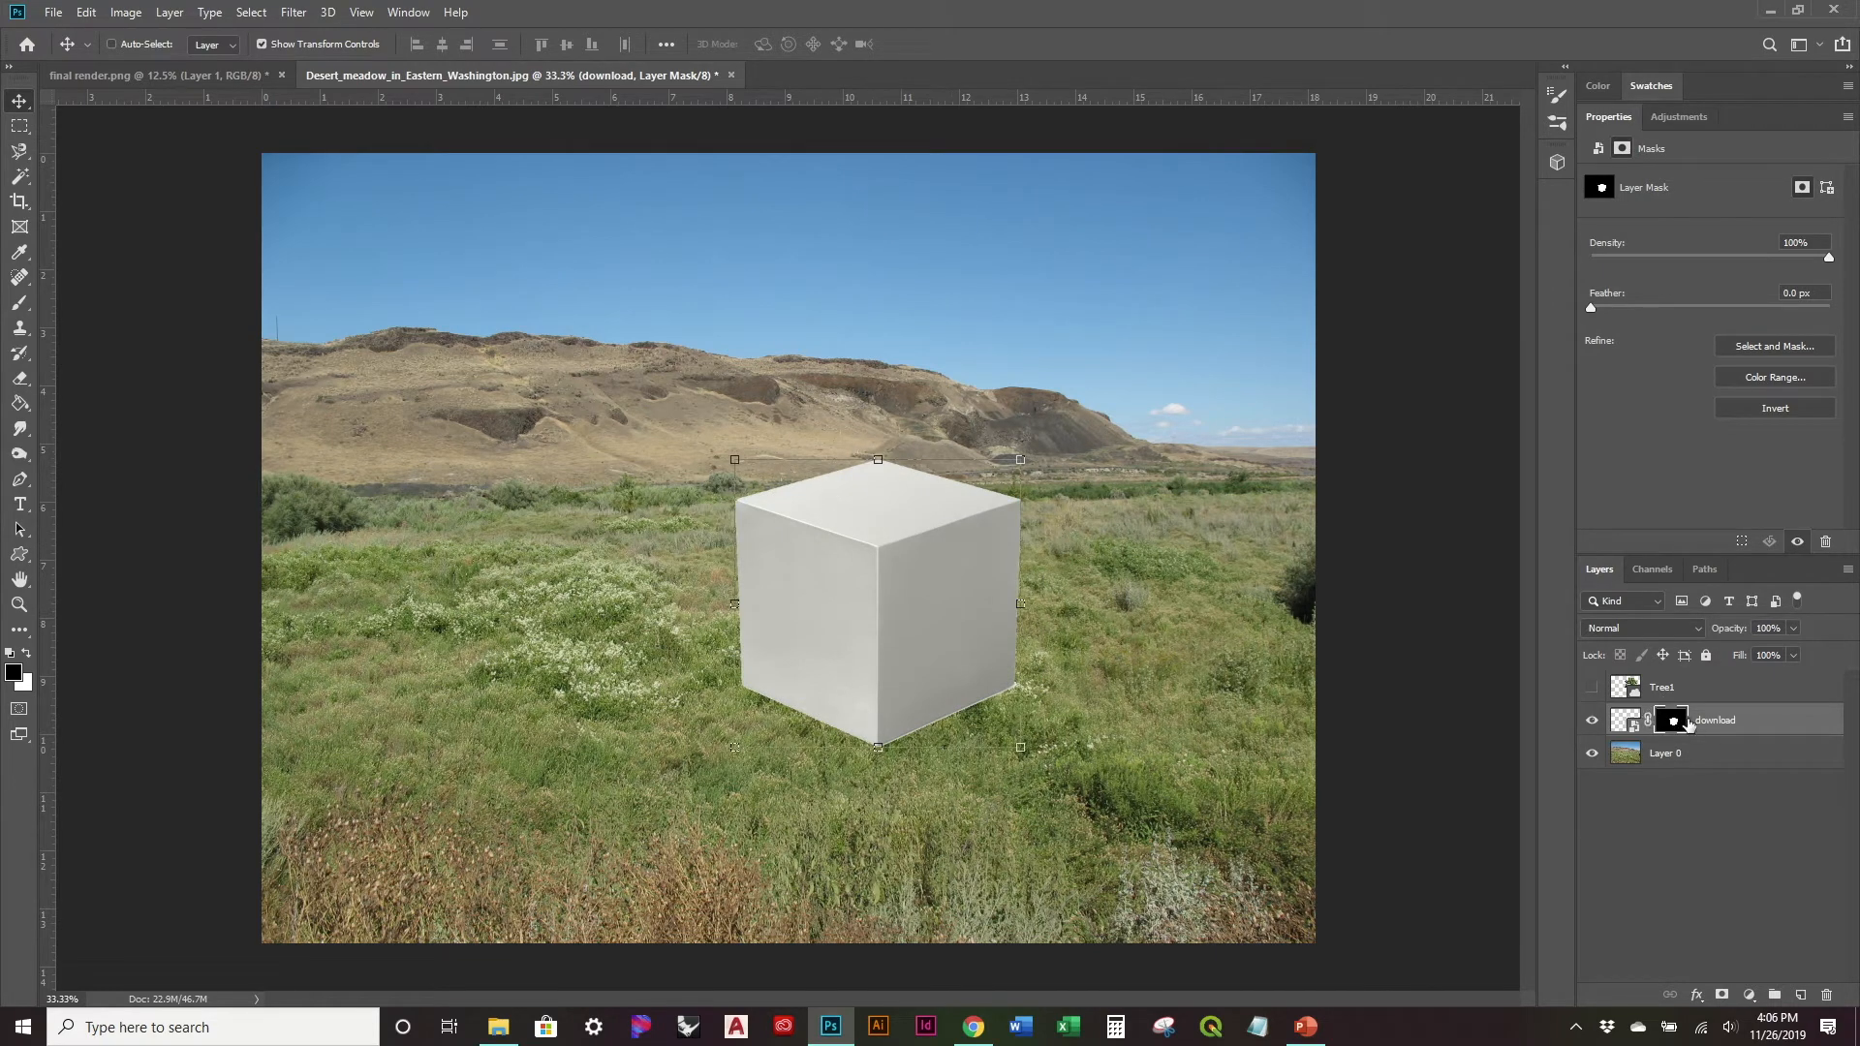
pyautogui.moveTo(938, 563); pyautogui.dragTo(962, 606)
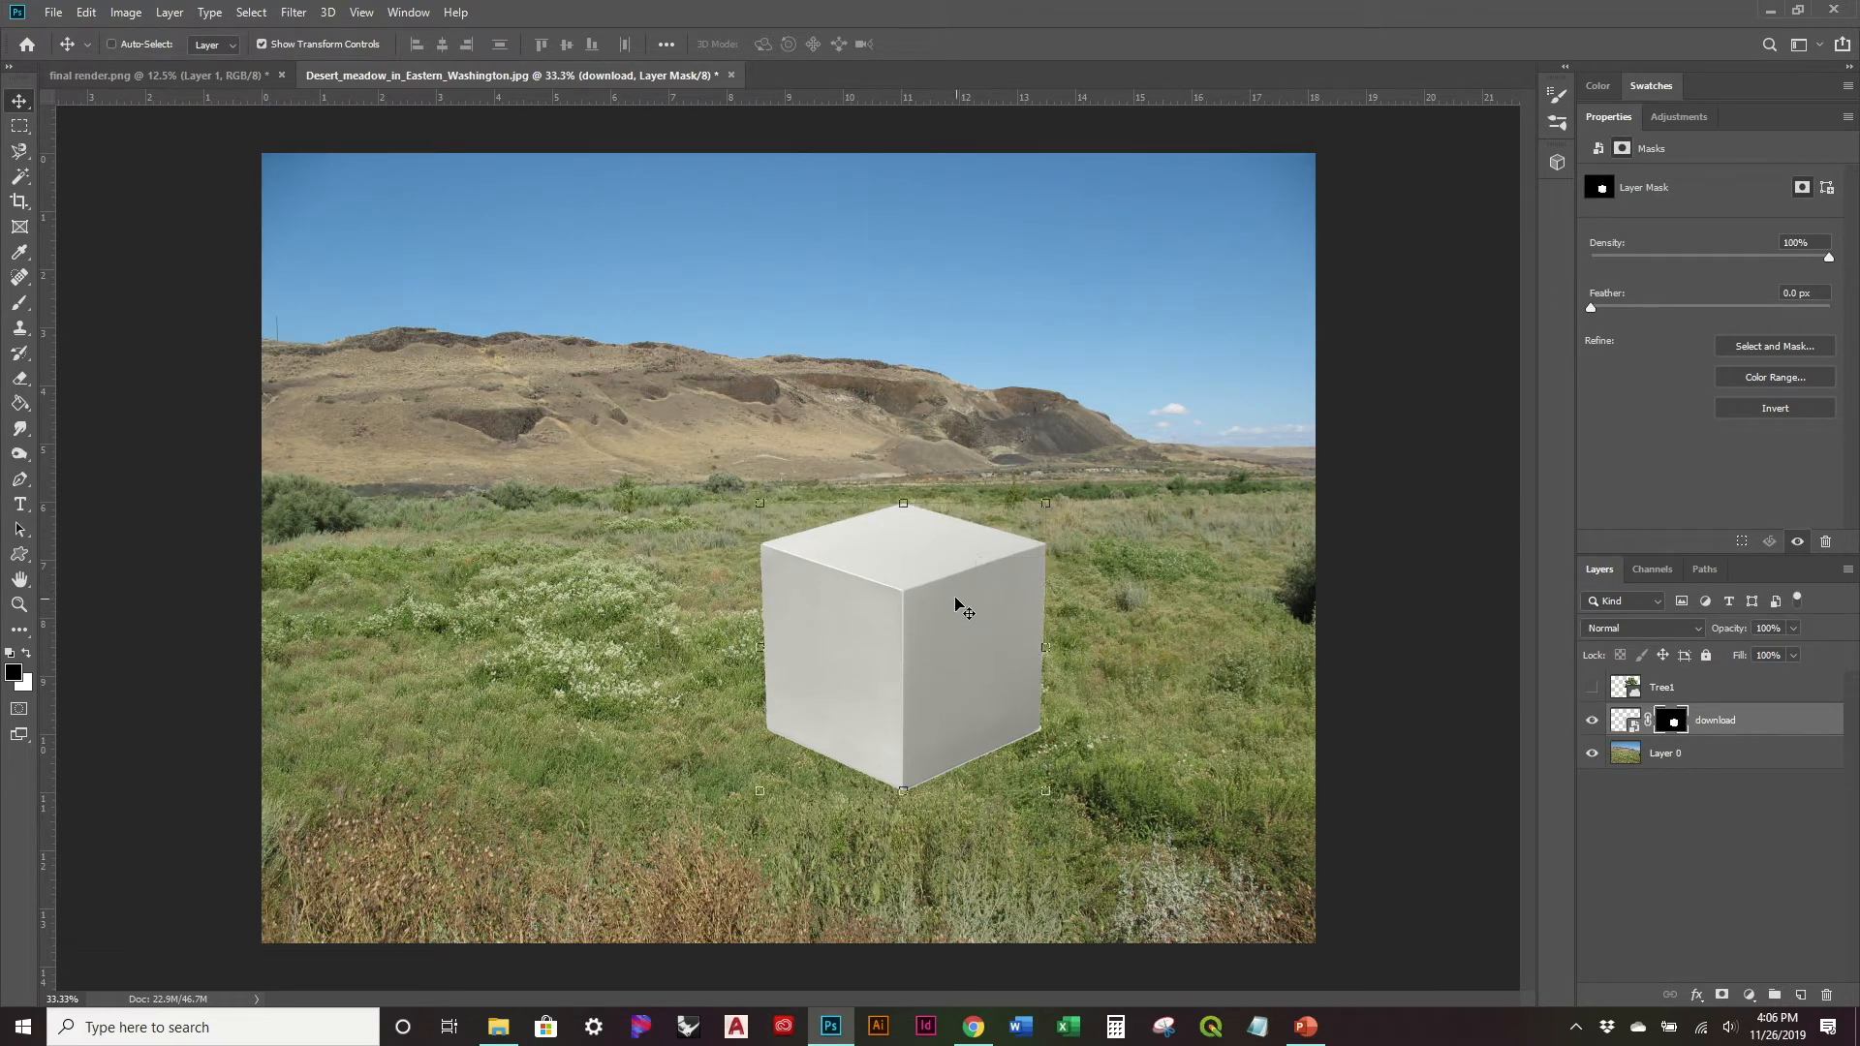
# Step: Choose the Brush tool for the cube's mask and reduce the soft round brush to 300 px
pyautogui.click(19, 302)
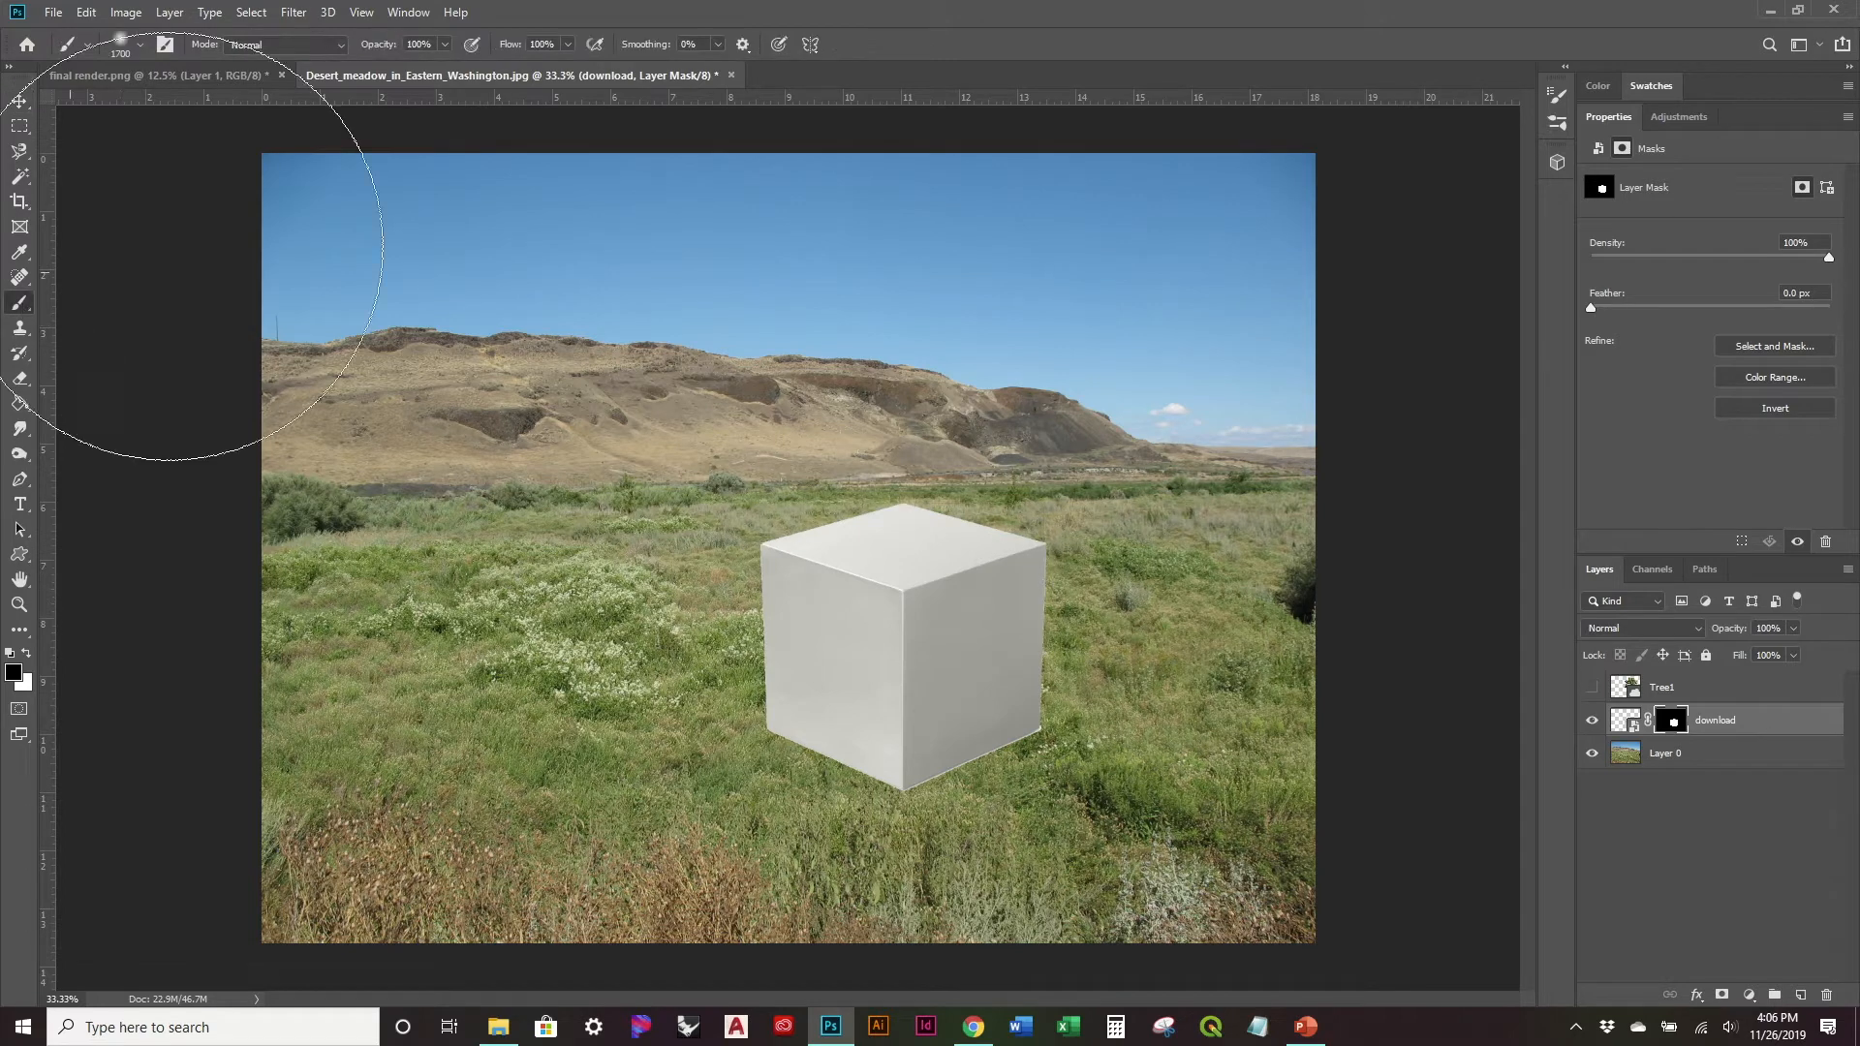
pyautogui.click(138, 44)
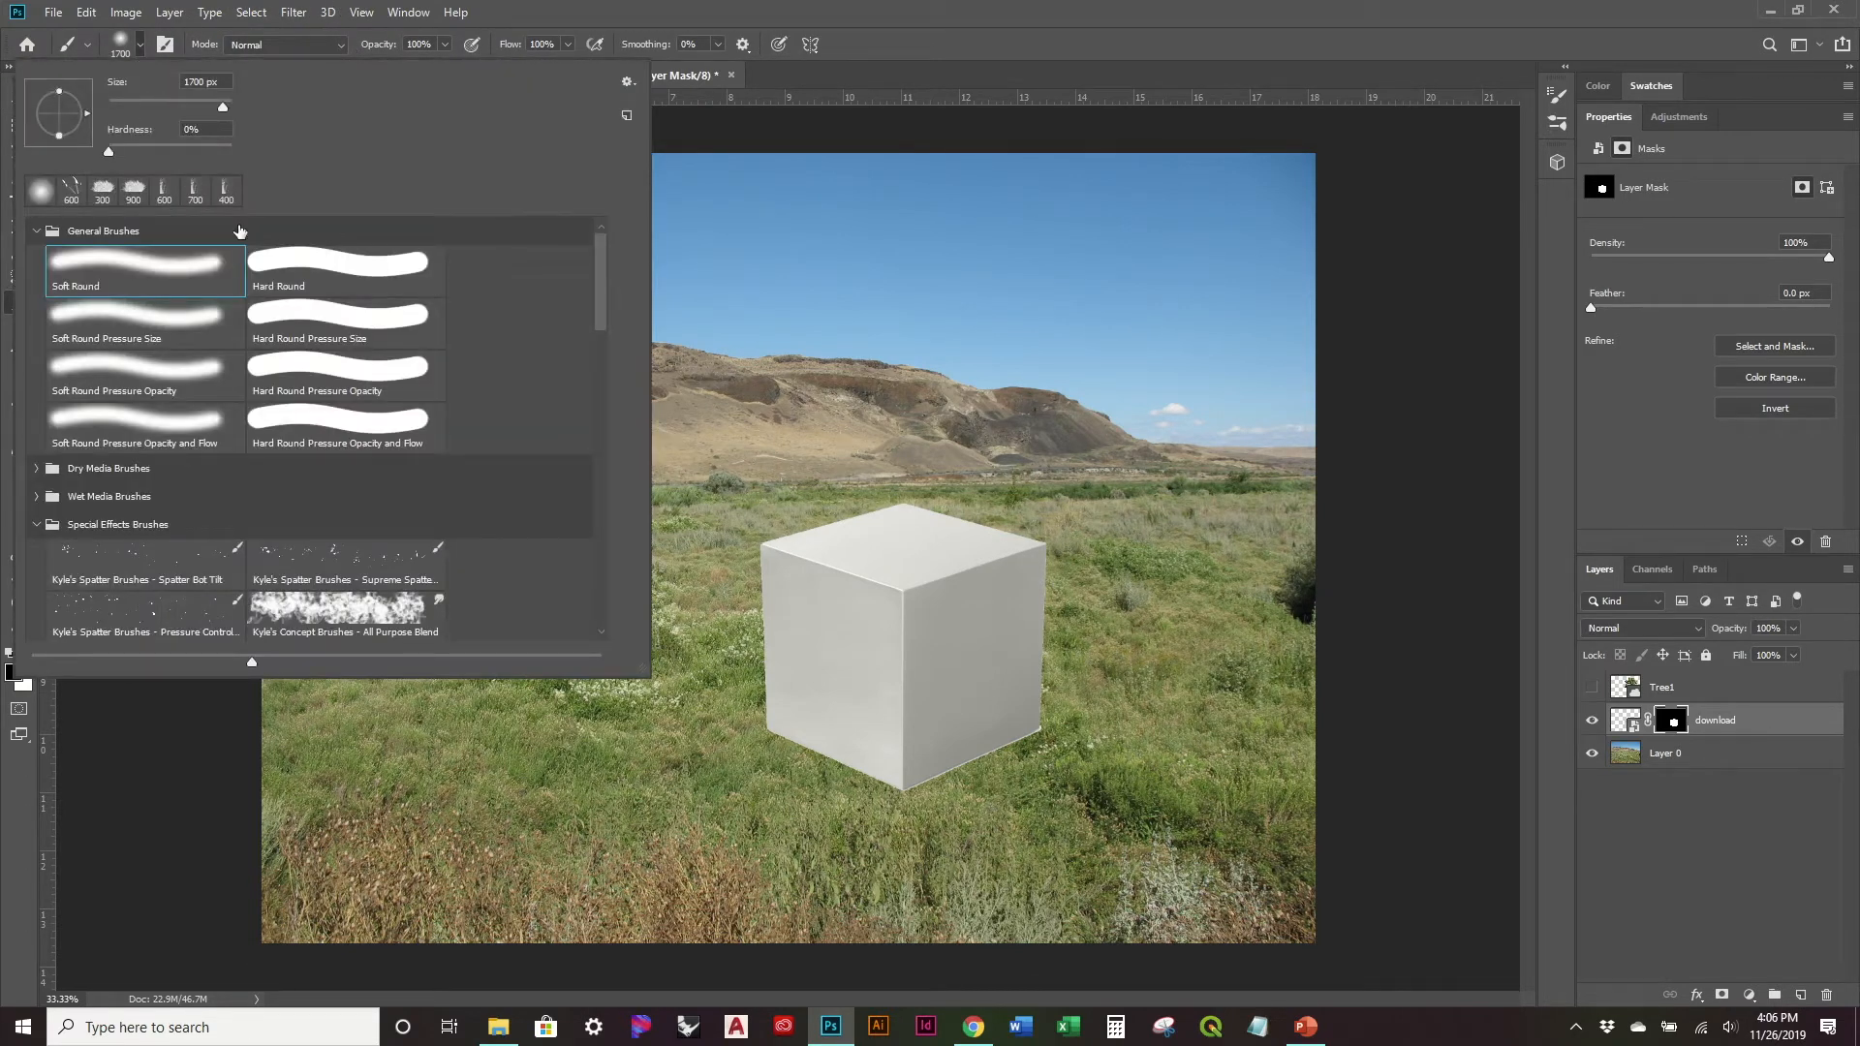
pyautogui.click(1004, 101)
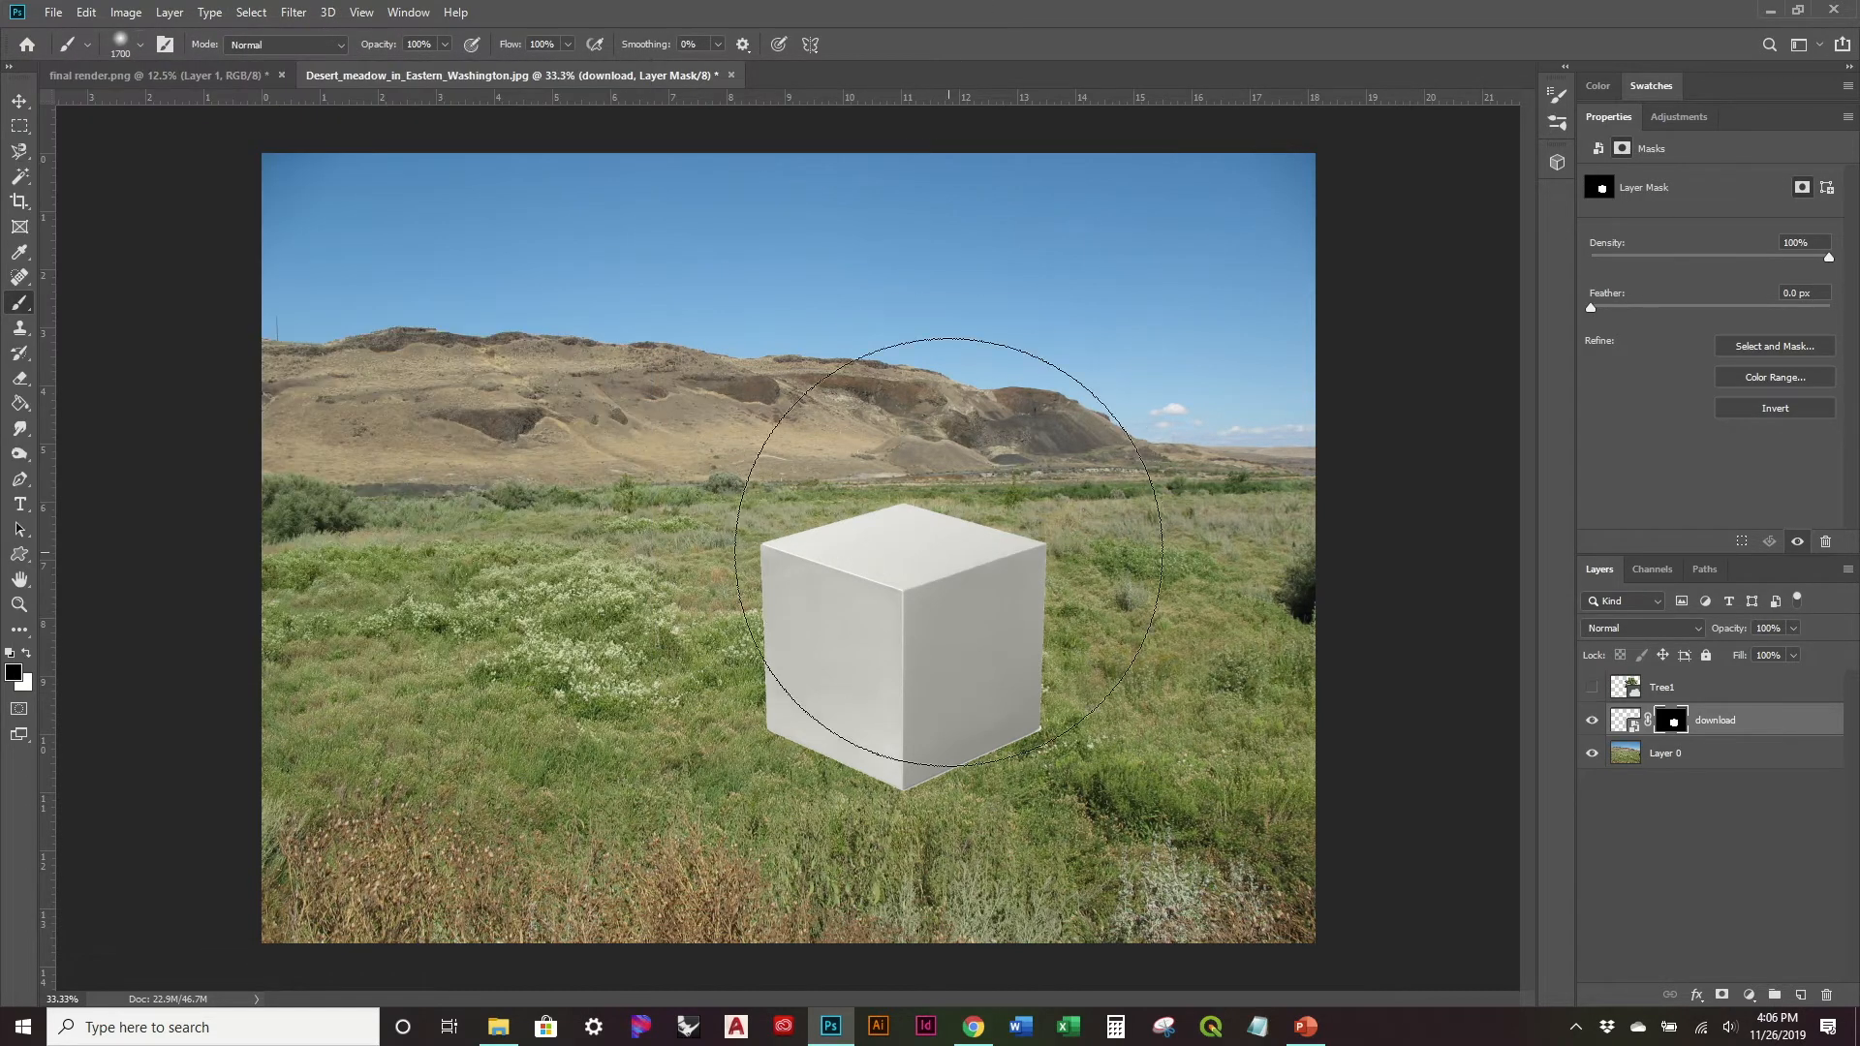
pyautogui.press('[')
pyautogui.press('[')
pyautogui.press('[')
pyautogui.press('[')
pyautogui.press('[')
pyautogui.press('[')
pyautogui.press('[')
pyautogui.press('[')
pyautogui.press('[')
pyautogui.press('[')
pyautogui.press('[')
pyautogui.press('[')
pyautogui.press('[')
pyautogui.press('[')
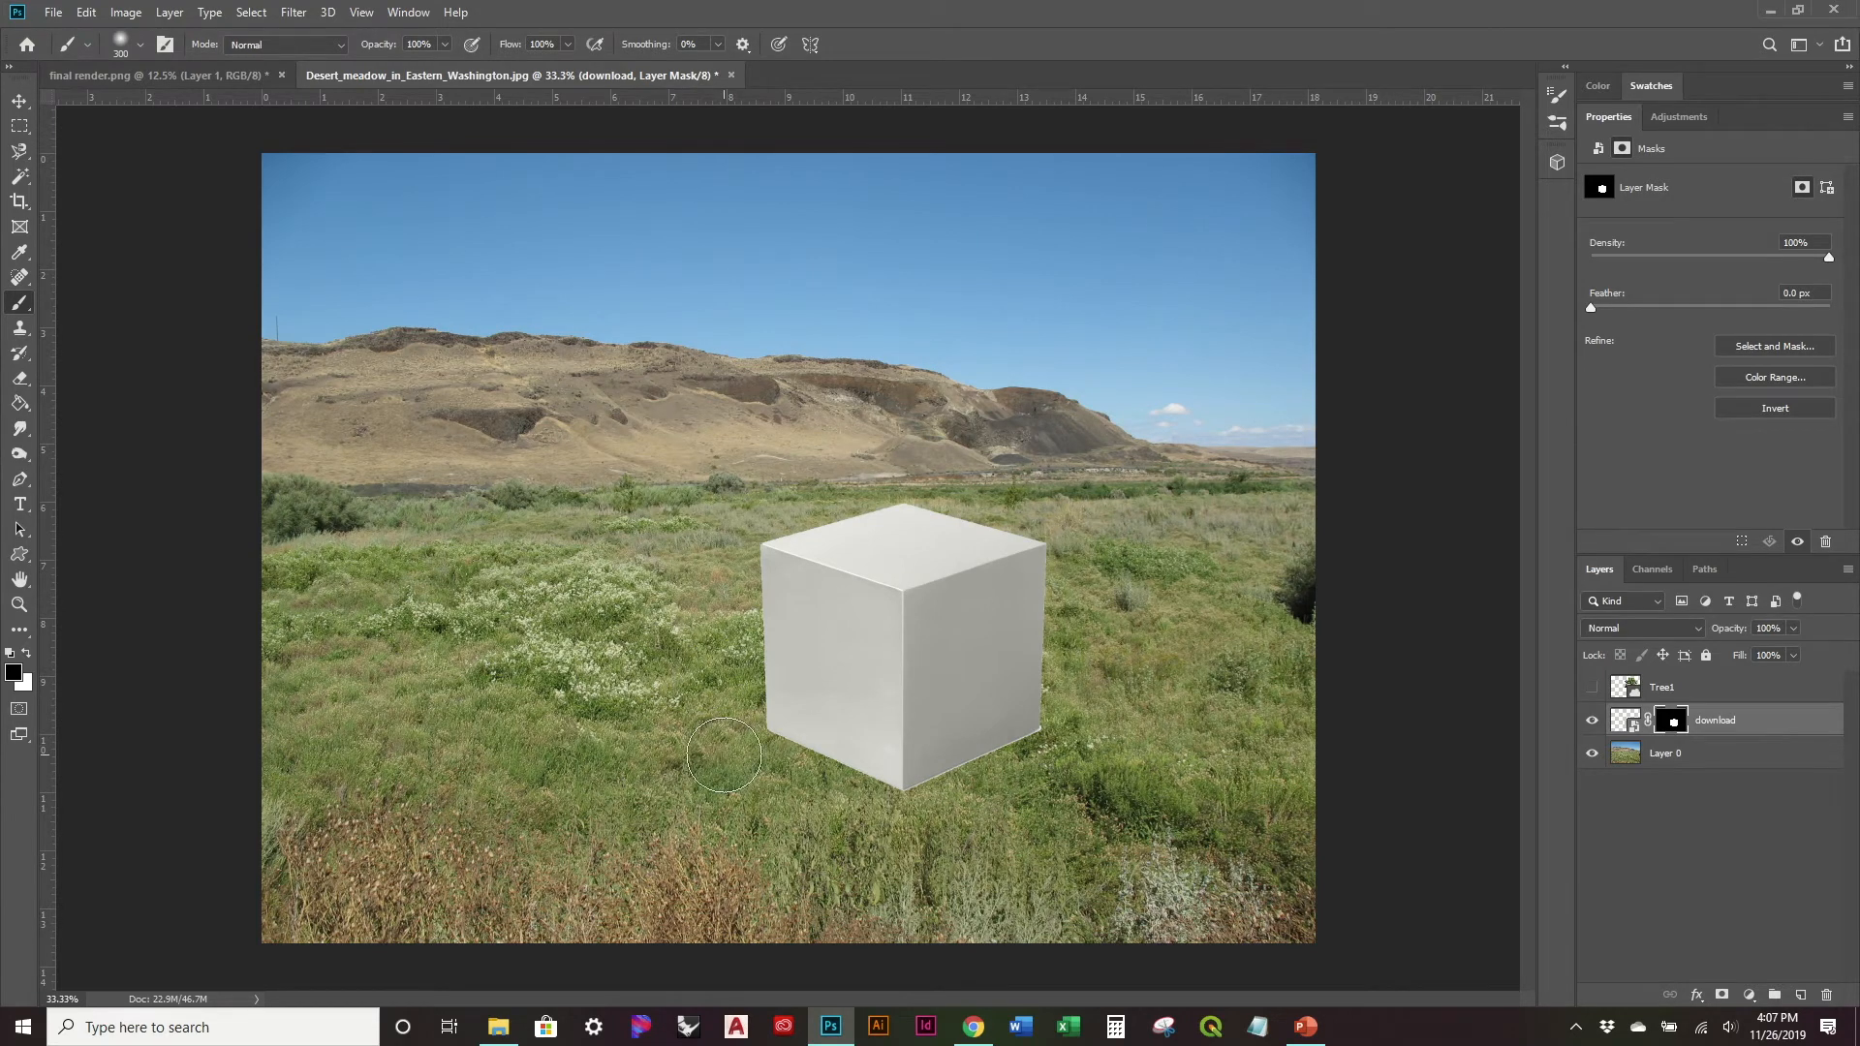
# Step: Try hiding the cube's bottom edges by painting black on the mask at 100% opacity, and undo the strokes
pyautogui.moveTo(761, 734)
pyautogui.mouseDown()
pyautogui.moveTo(808, 768)
pyautogui.moveTo(930, 790)
pyautogui.moveTo(997, 761)
pyautogui.moveTo(931, 804)
pyautogui.moveTo(1084, 732)
pyautogui.mouseUp()
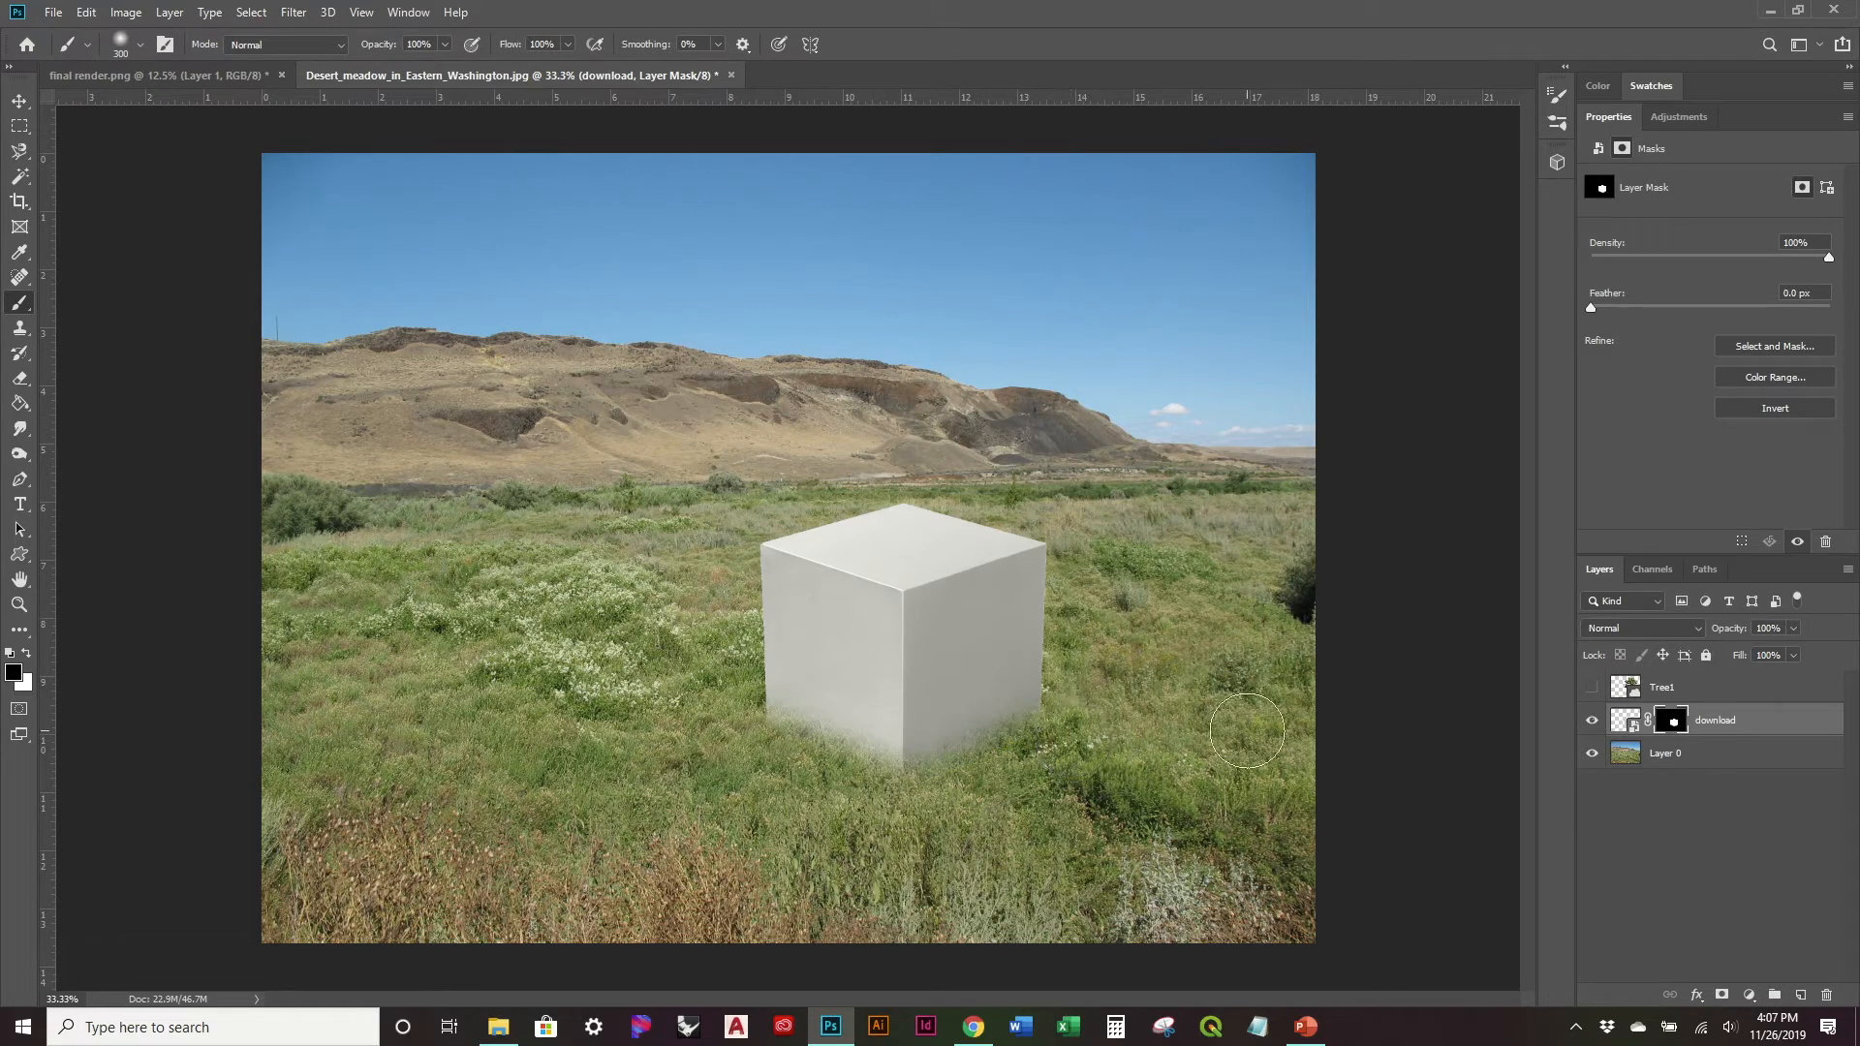
pyautogui.click(733, 728)
pyautogui.hotkey('ctrl', 'z')
pyautogui.hotkey('ctrl', 'z')
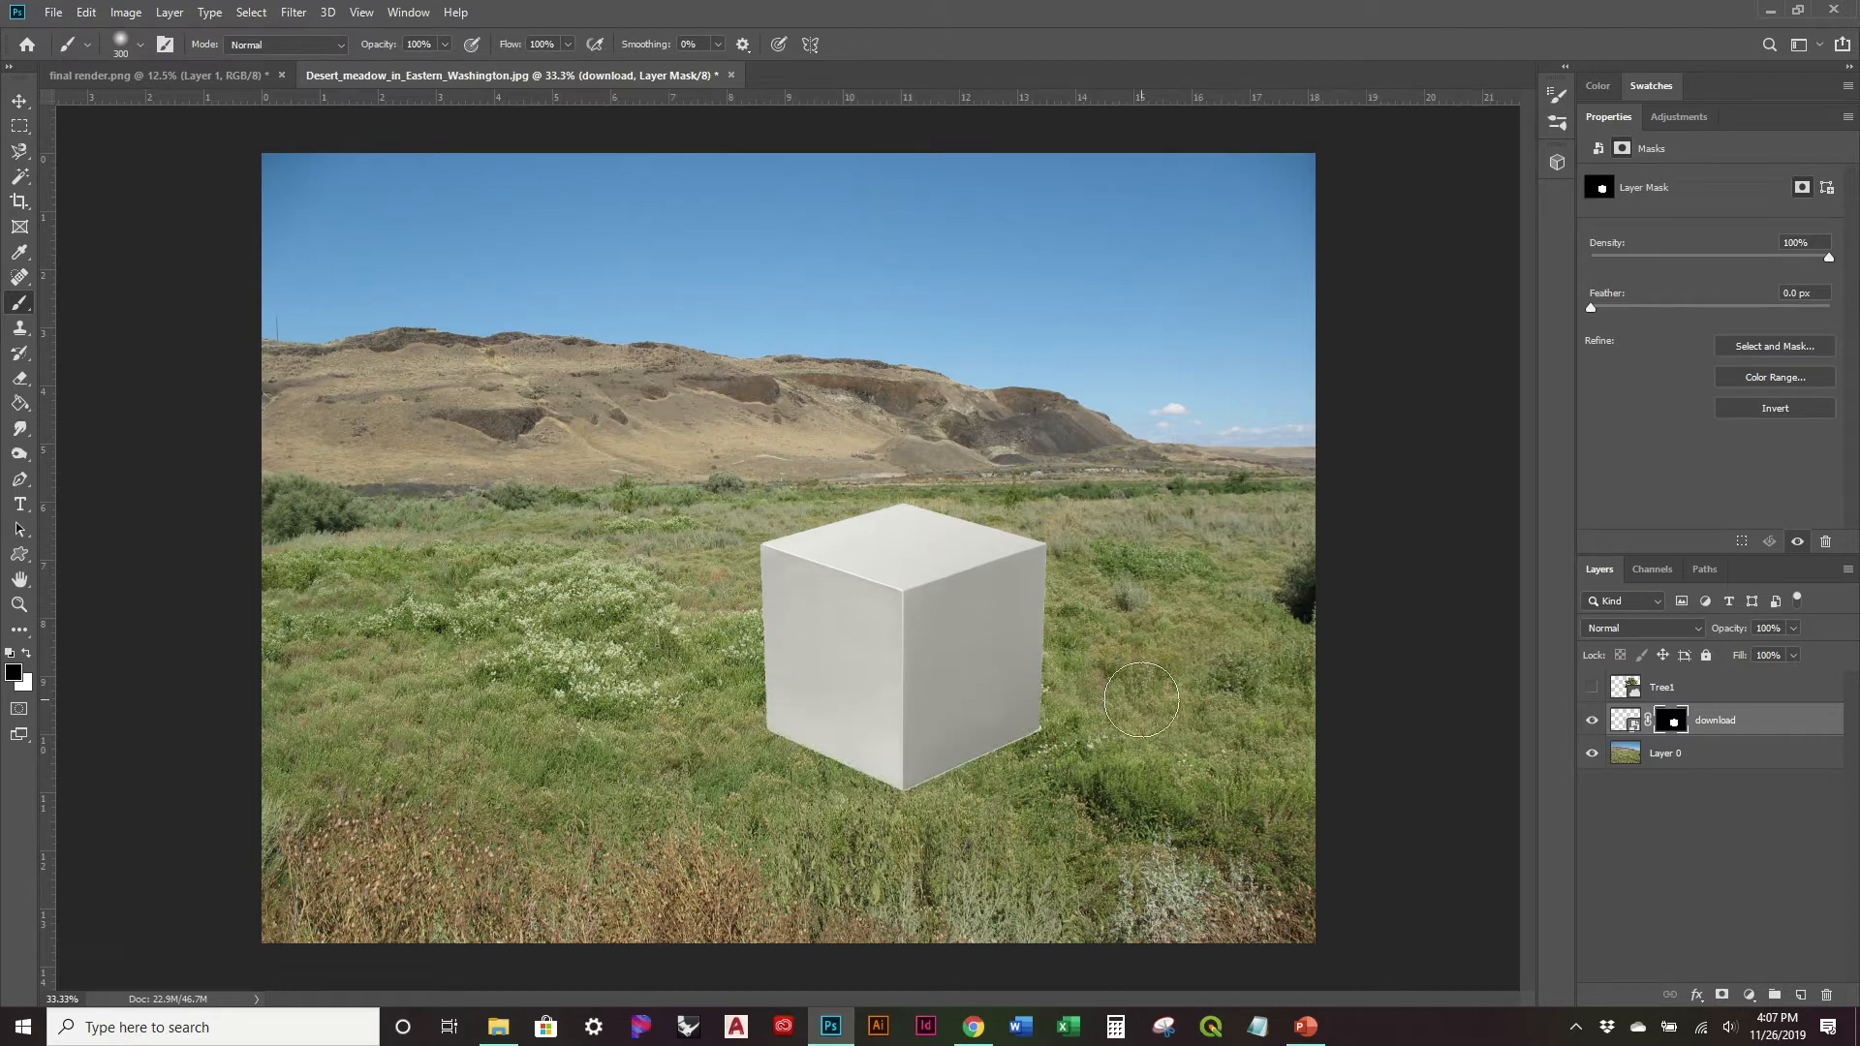
# Step: Set the brush opacity to 30%, fade the cube's bottom edges into the grass on the mask, and briefly load the mask as a selection
pyautogui.click(452, 40)
pyautogui.click(567, 17)
pyautogui.moveTo(772, 733)
pyautogui.mouseDown()
pyautogui.moveTo(920, 814)
pyautogui.moveTo(751, 754)
pyautogui.moveTo(878, 818)
pyautogui.moveTo(672, 745)
pyautogui.moveTo(895, 819)
pyautogui.moveTo(709, 735)
pyautogui.moveTo(719, 717)
pyautogui.moveTo(832, 808)
pyautogui.moveTo(1002, 760)
pyautogui.moveTo(947, 803)
pyautogui.moveTo(1055, 754)
pyautogui.moveTo(805, 822)
pyautogui.moveTo(1082, 733)
pyautogui.moveTo(911, 826)
pyautogui.moveTo(1062, 733)
pyautogui.moveTo(910, 824)
pyautogui.moveTo(1113, 738)
pyautogui.moveTo(902, 849)
pyautogui.moveTo(1107, 739)
pyautogui.moveTo(889, 824)
pyautogui.moveTo(718, 726)
pyautogui.mouseUp()
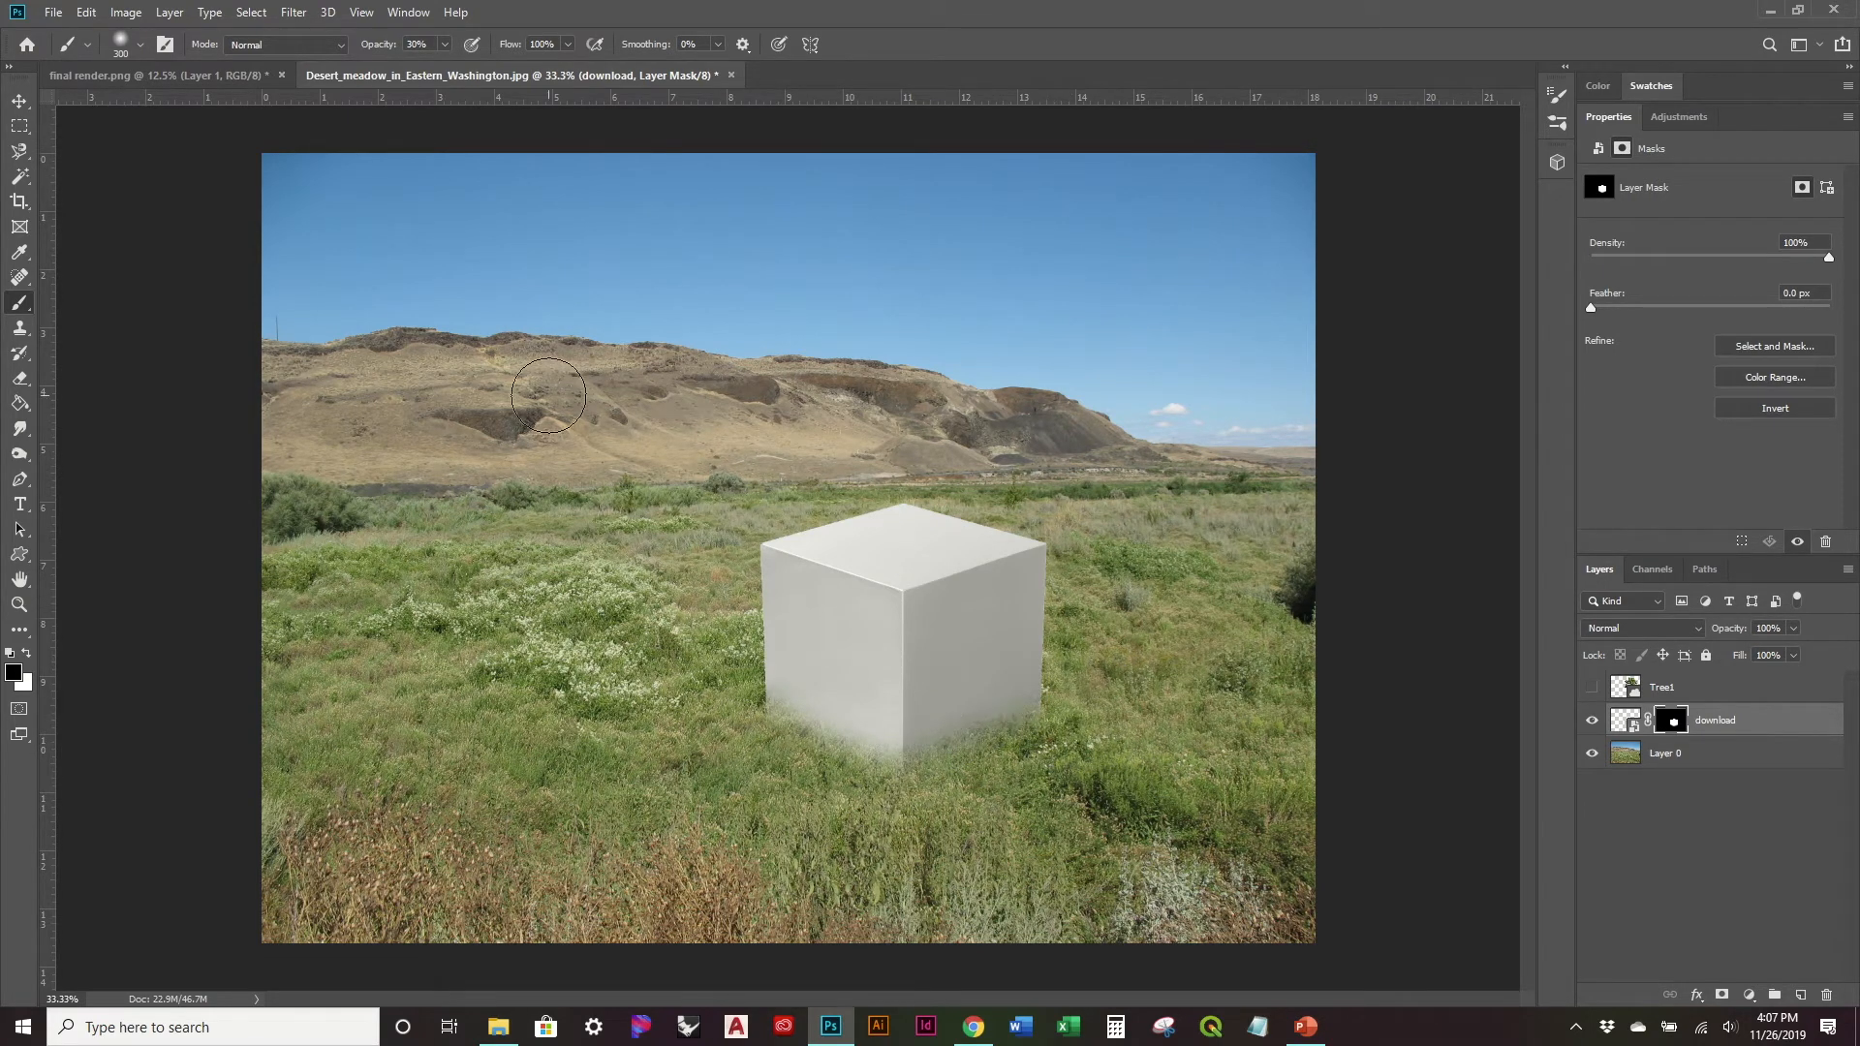
pyautogui.keyDown('ctrl'); pyautogui.click(1676, 724); pyautogui.keyUp('ctrl')
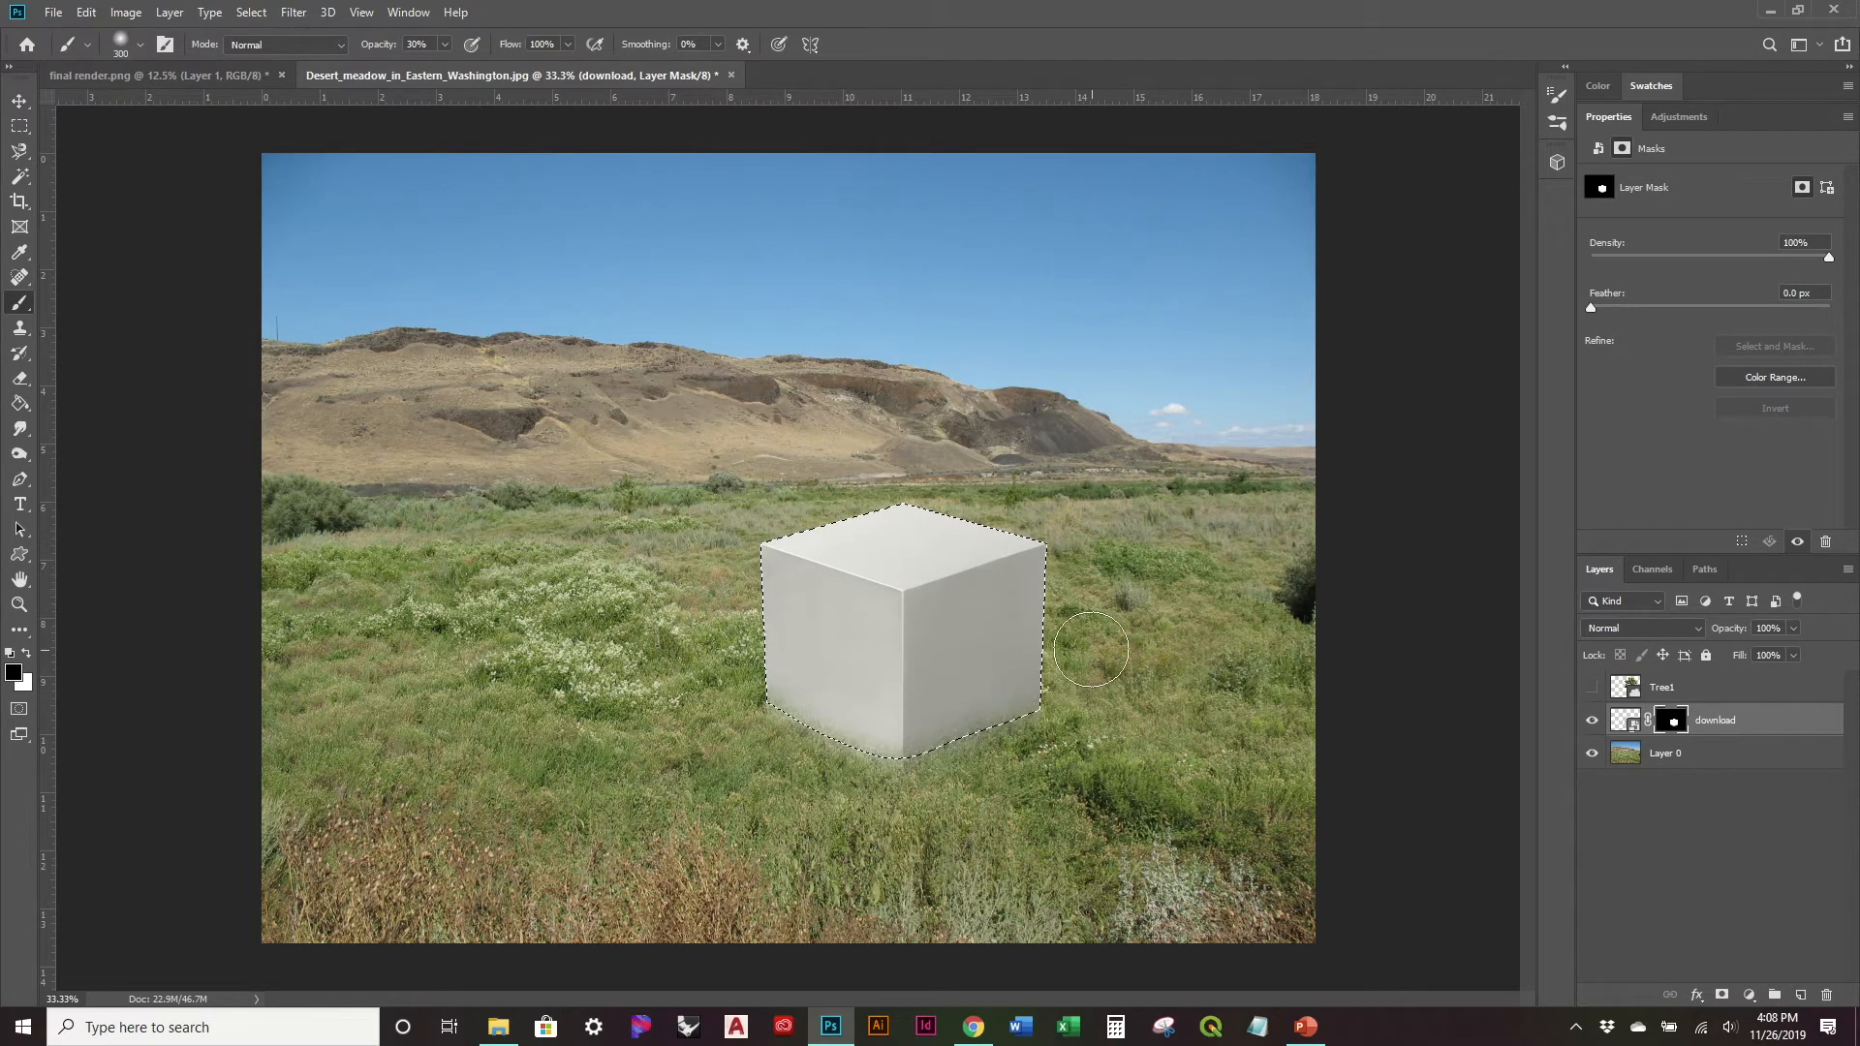
pyautogui.hotkey('ctrl', 'd')
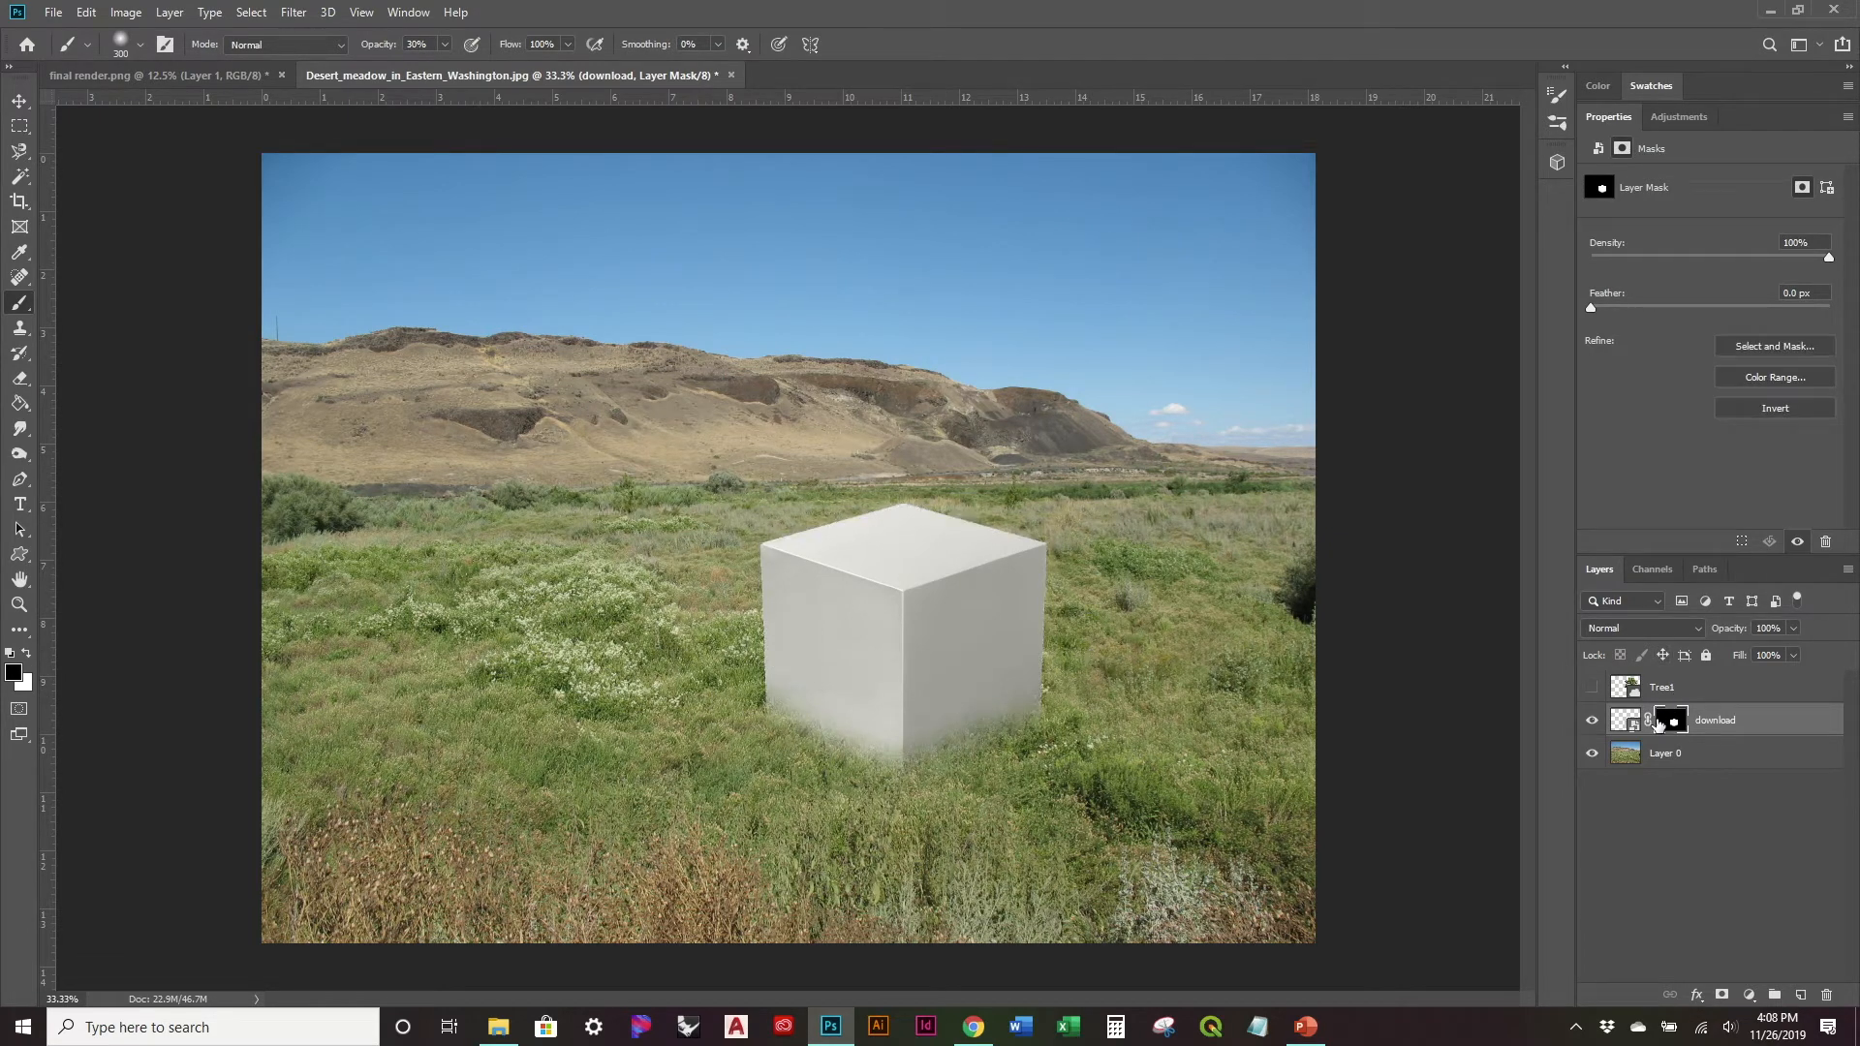
# Step: Move the cube with its faded mask farther right across the meadow, keeping its base in the grass
pyautogui.click(19, 99)
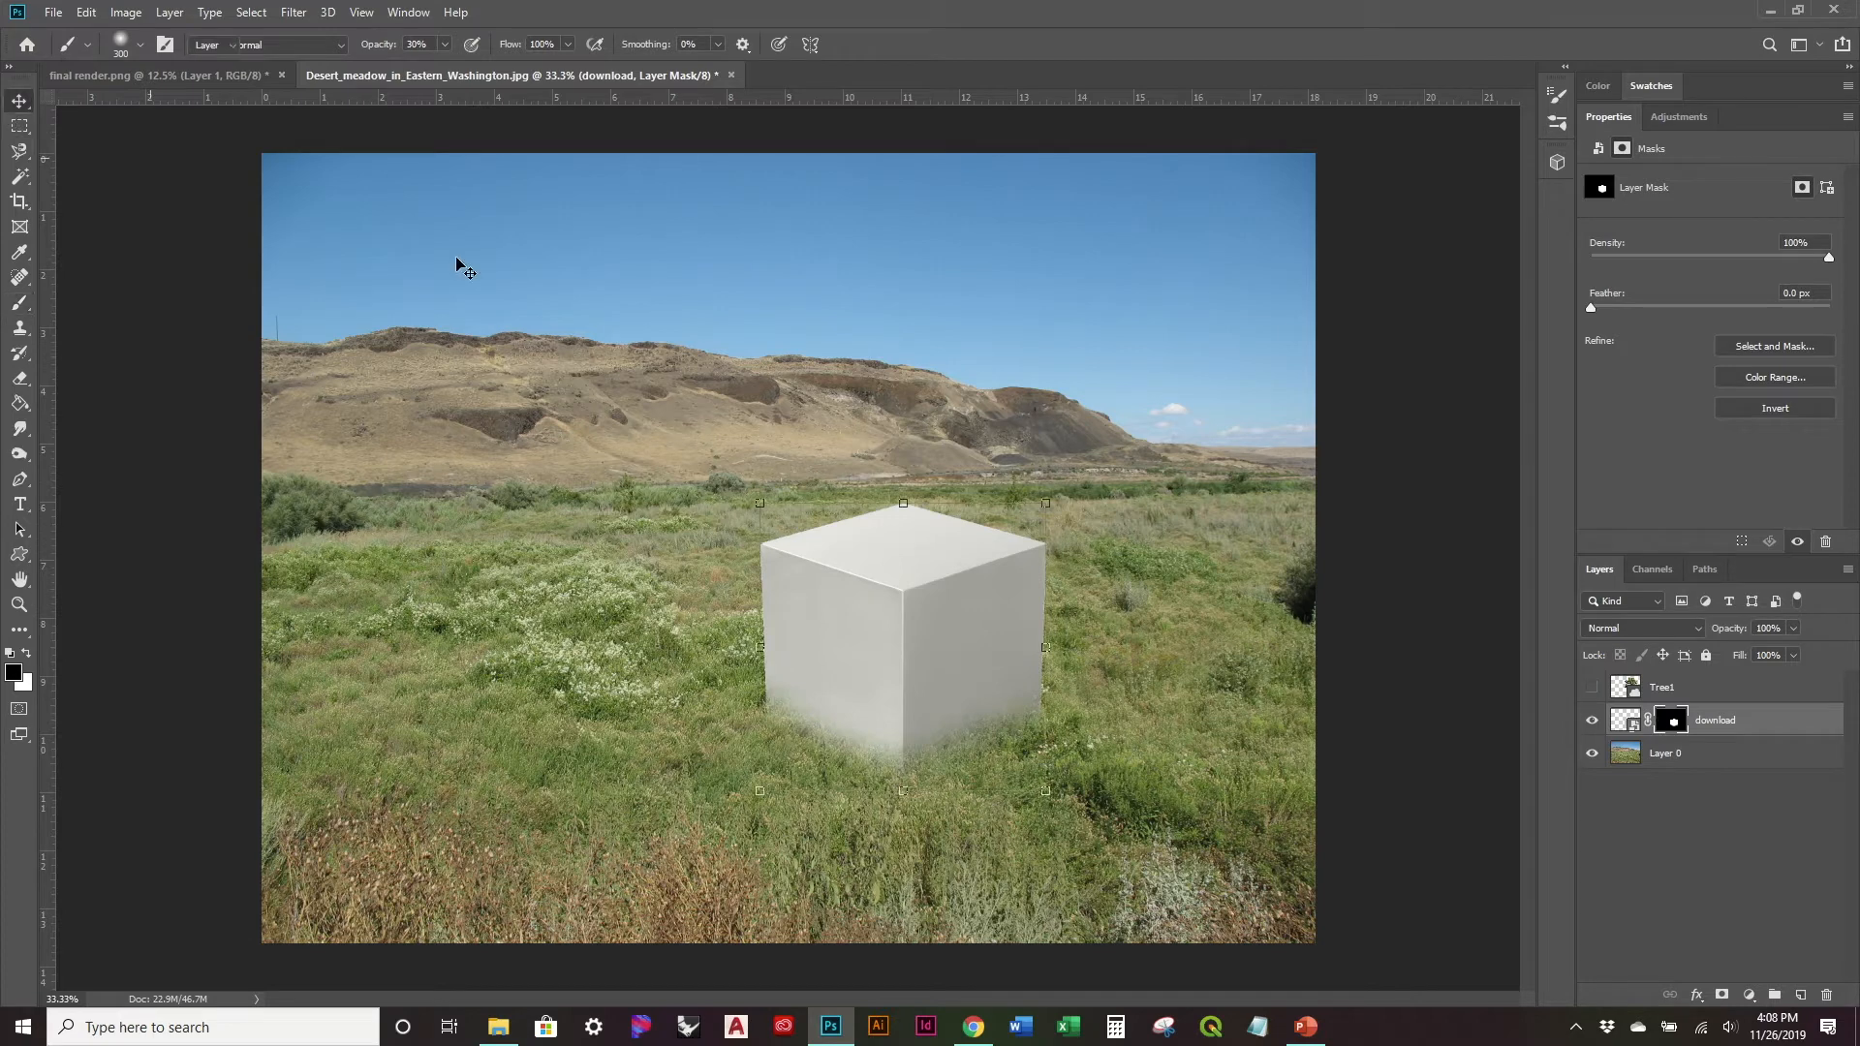
pyautogui.moveTo(913, 634); pyautogui.dragTo(1069, 658)
pyautogui.moveTo(1062, 631); pyautogui.dragTo(1042, 662)
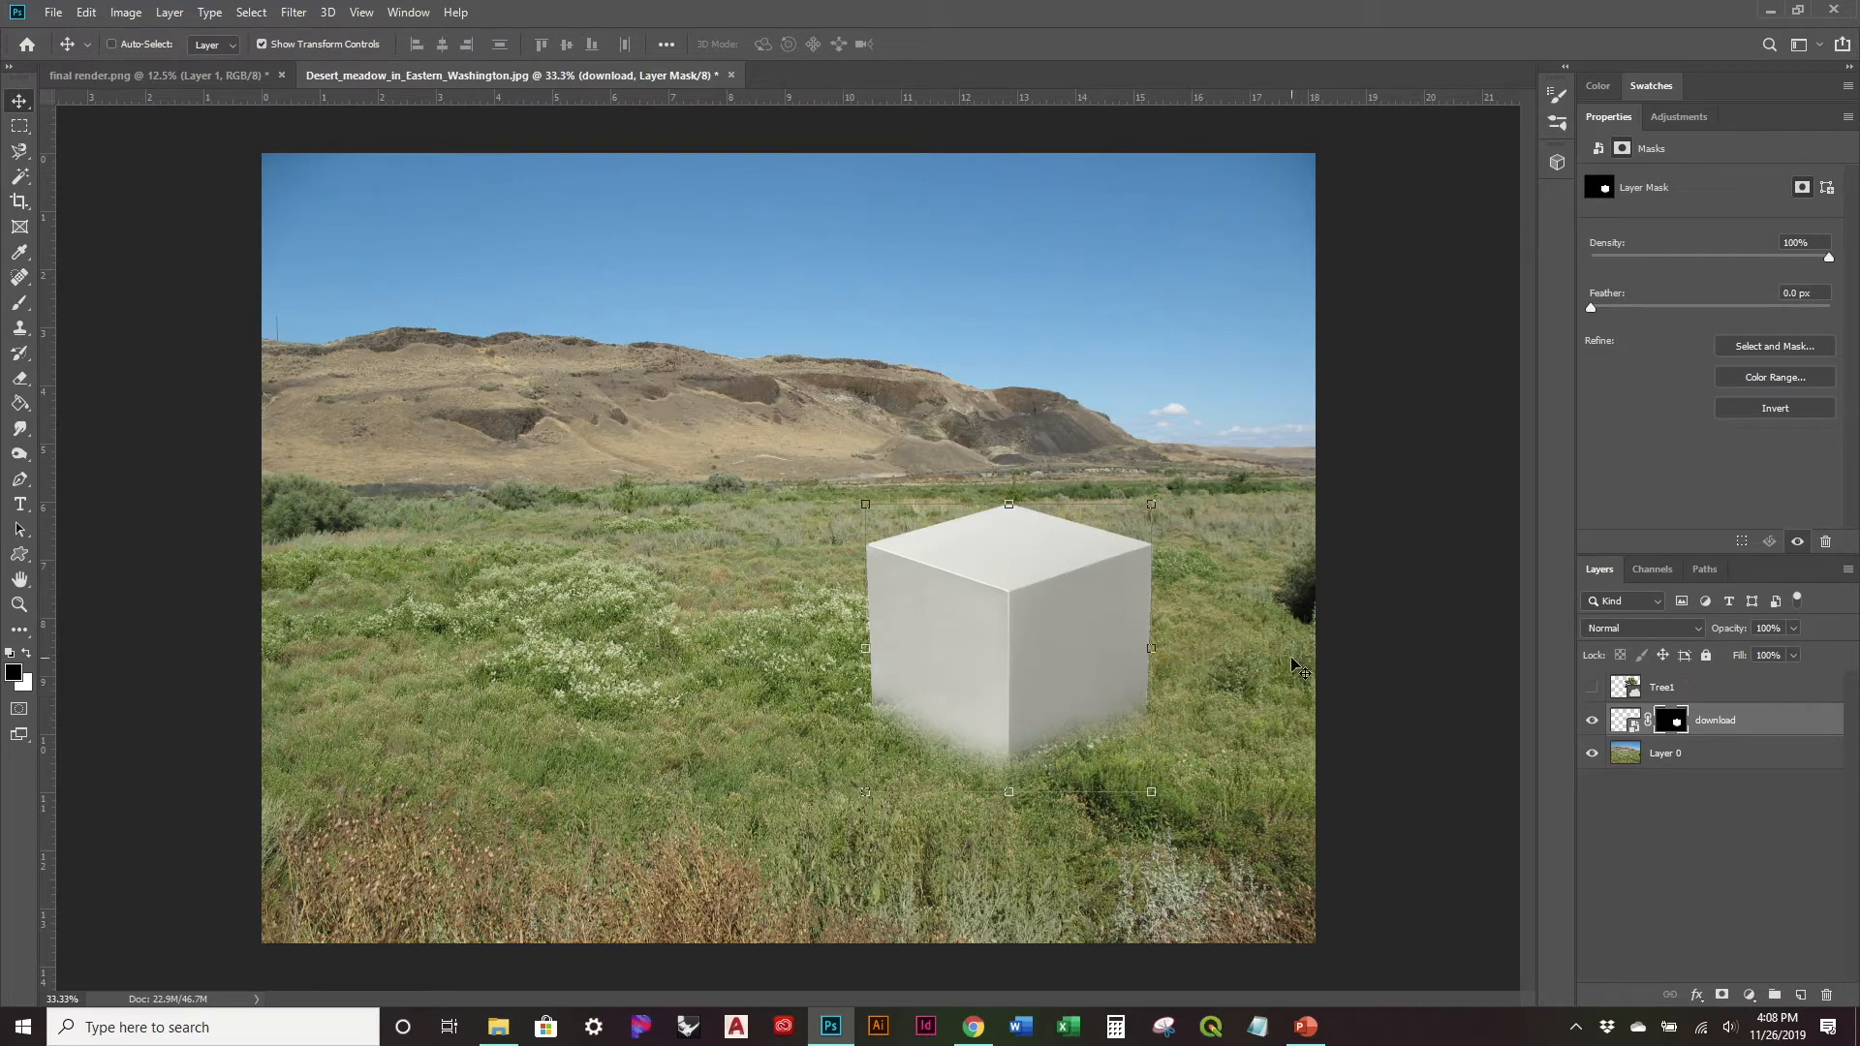
# Step: Restore the cube's bottom edges by painting white on the mask at 30% opacity, and fade them again with black
pyautogui.press('m')
pyautogui.press('b')
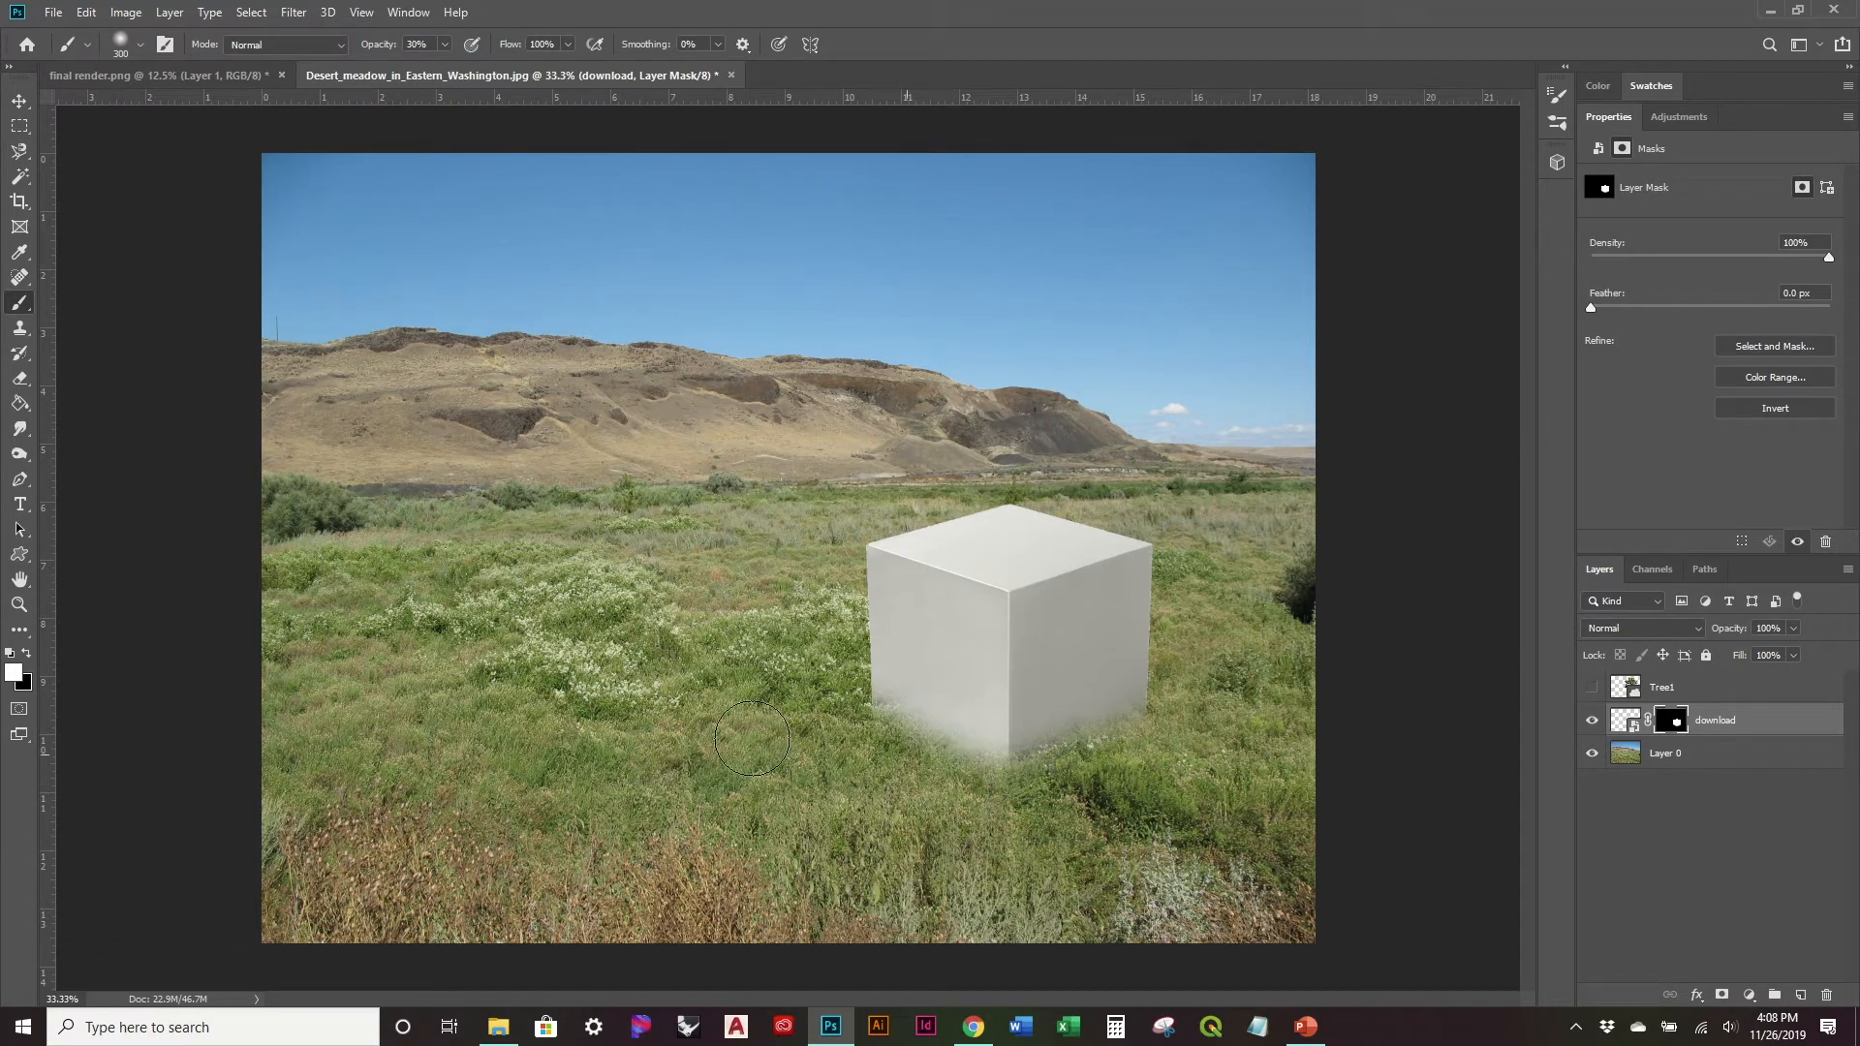
pyautogui.press('x')
pyautogui.moveTo(1017, 790)
pyautogui.mouseDown()
pyautogui.moveTo(1114, 728)
pyautogui.moveTo(991, 768)
pyautogui.moveTo(1067, 768)
pyautogui.moveTo(1137, 709)
pyautogui.moveTo(991, 783)
pyautogui.moveTo(1147, 725)
pyautogui.moveTo(1016, 801)
pyautogui.moveTo(847, 724)
pyautogui.moveTo(1103, 798)
pyautogui.moveTo(873, 717)
pyautogui.moveTo(1067, 779)
pyautogui.mouseUp()
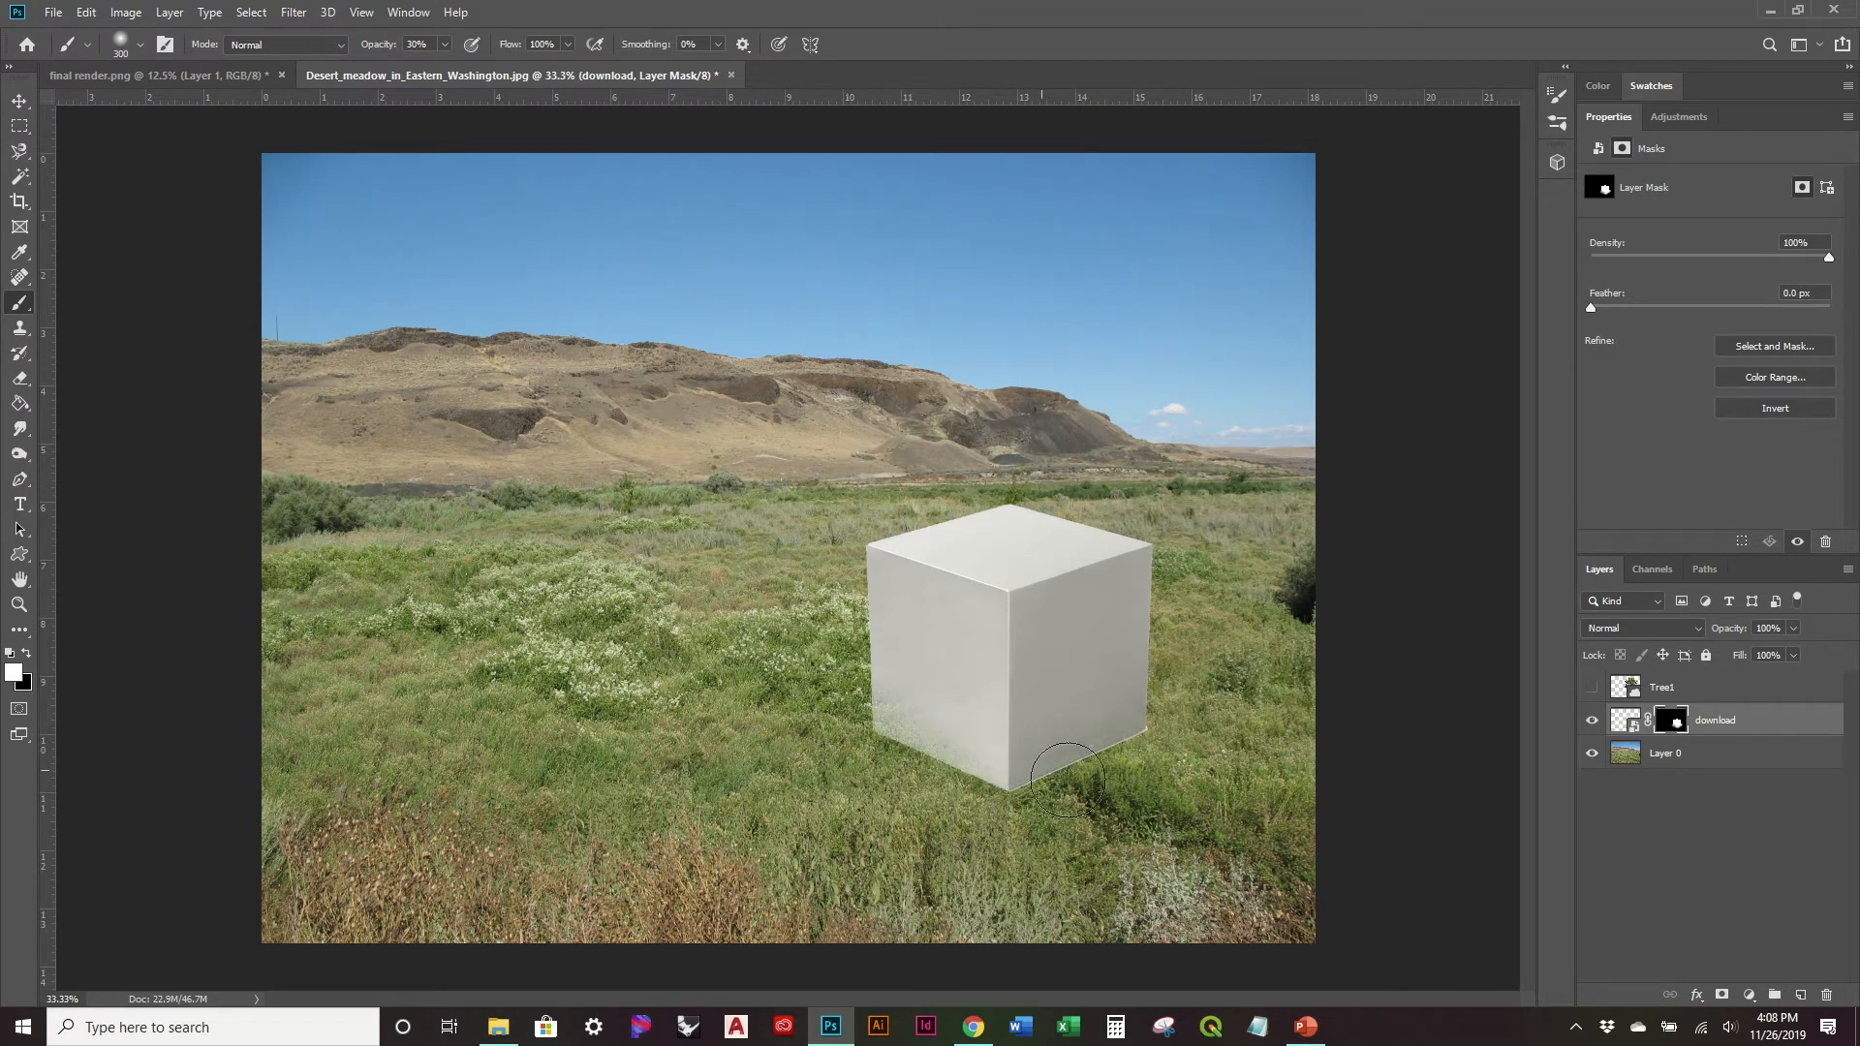
pyautogui.moveTo(1244, 855)
pyautogui.mouseDown()
pyautogui.moveTo(904, 718)
pyautogui.moveTo(1050, 760)
pyautogui.moveTo(1153, 736)
pyautogui.mouseUp()
pyautogui.press('x')
pyautogui.moveTo(963, 793)
pyautogui.mouseDown()
pyautogui.moveTo(1042, 816)
pyautogui.moveTo(875, 746)
pyautogui.moveTo(969, 796)
pyautogui.moveTo(819, 749)
pyautogui.moveTo(1002, 826)
pyautogui.moveTo(832, 747)
pyautogui.moveTo(1077, 831)
pyautogui.moveTo(823, 729)
pyautogui.moveTo(996, 809)
pyautogui.moveTo(1186, 726)
pyautogui.moveTo(998, 815)
pyautogui.moveTo(1170, 717)
pyautogui.moveTo(989, 820)
pyautogui.moveTo(1189, 744)
pyautogui.moveTo(1046, 820)
pyautogui.moveTo(870, 770)
pyautogui.moveTo(822, 728)
pyautogui.moveTo(918, 798)
pyautogui.moveTo(827, 708)
pyautogui.moveTo(951, 804)
pyautogui.moveTo(791, 739)
pyautogui.moveTo(1159, 711)
pyautogui.mouseUp()
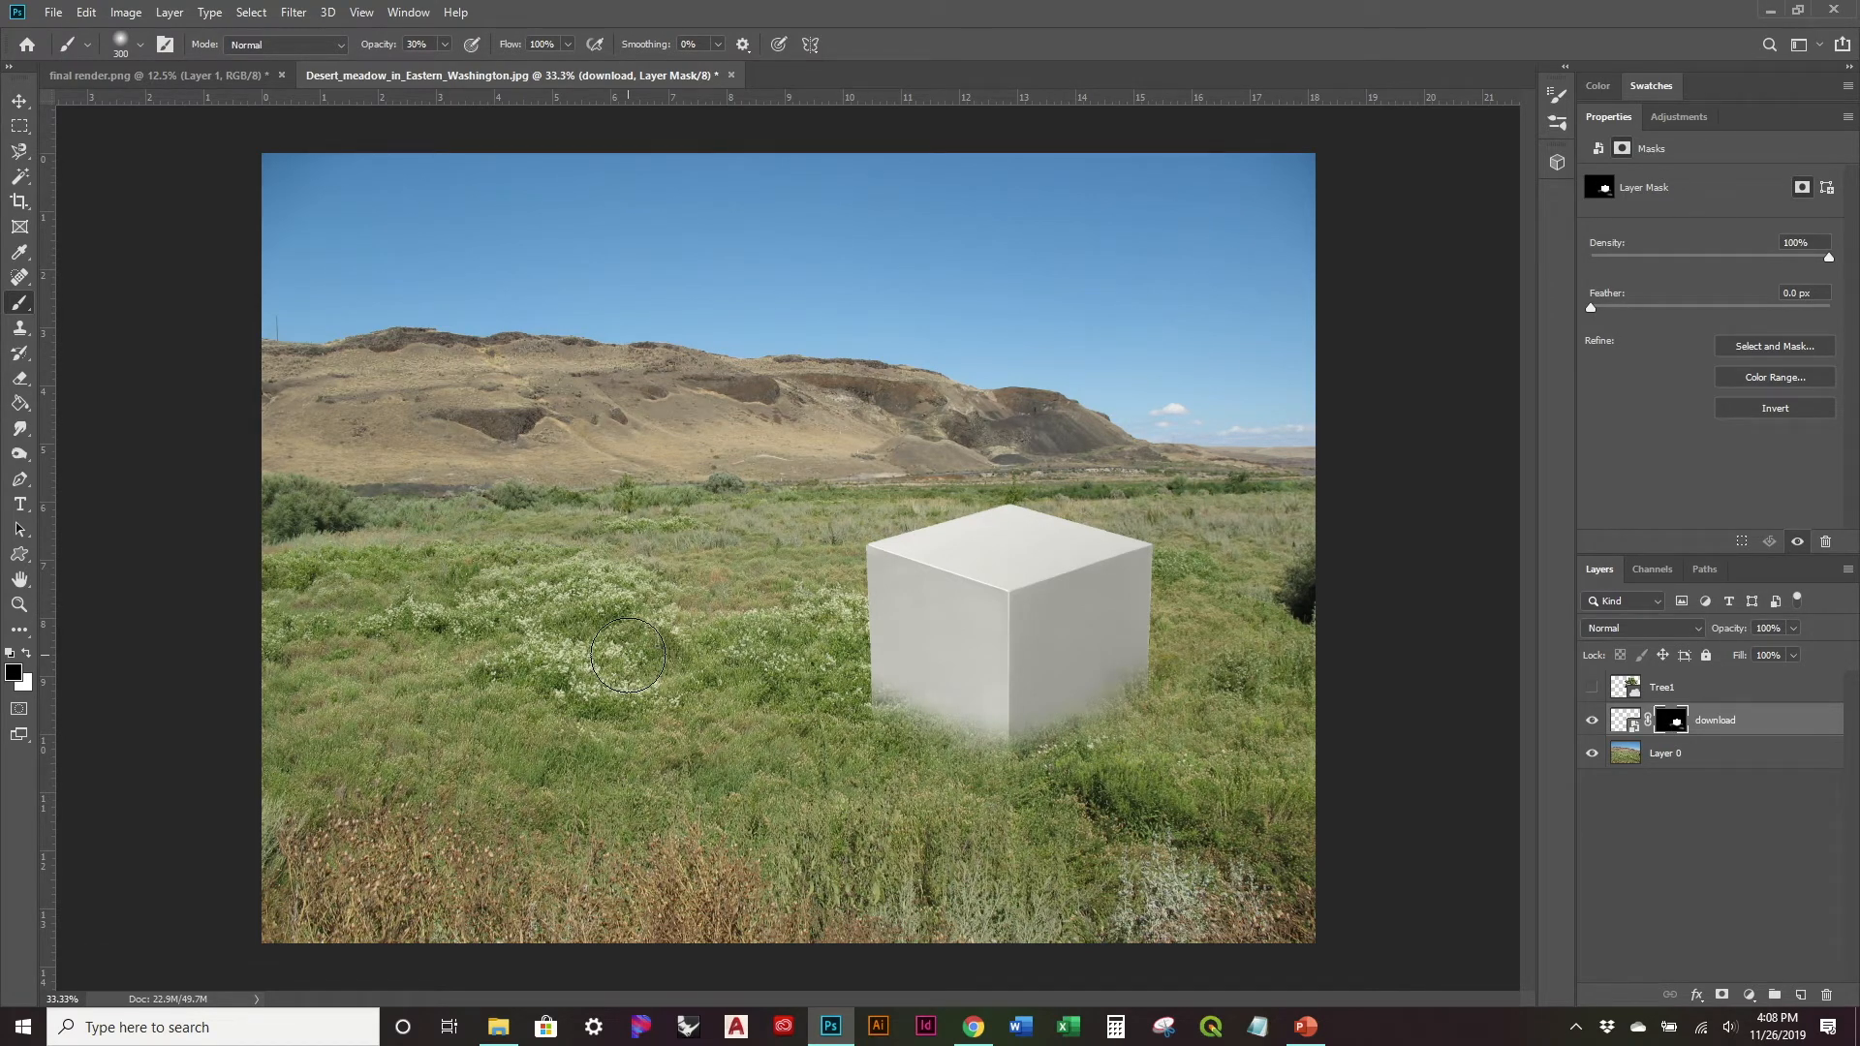
# Step: Reset the cube's layer mask by filling all of it with white, and clear the selection
pyautogui.press('m')
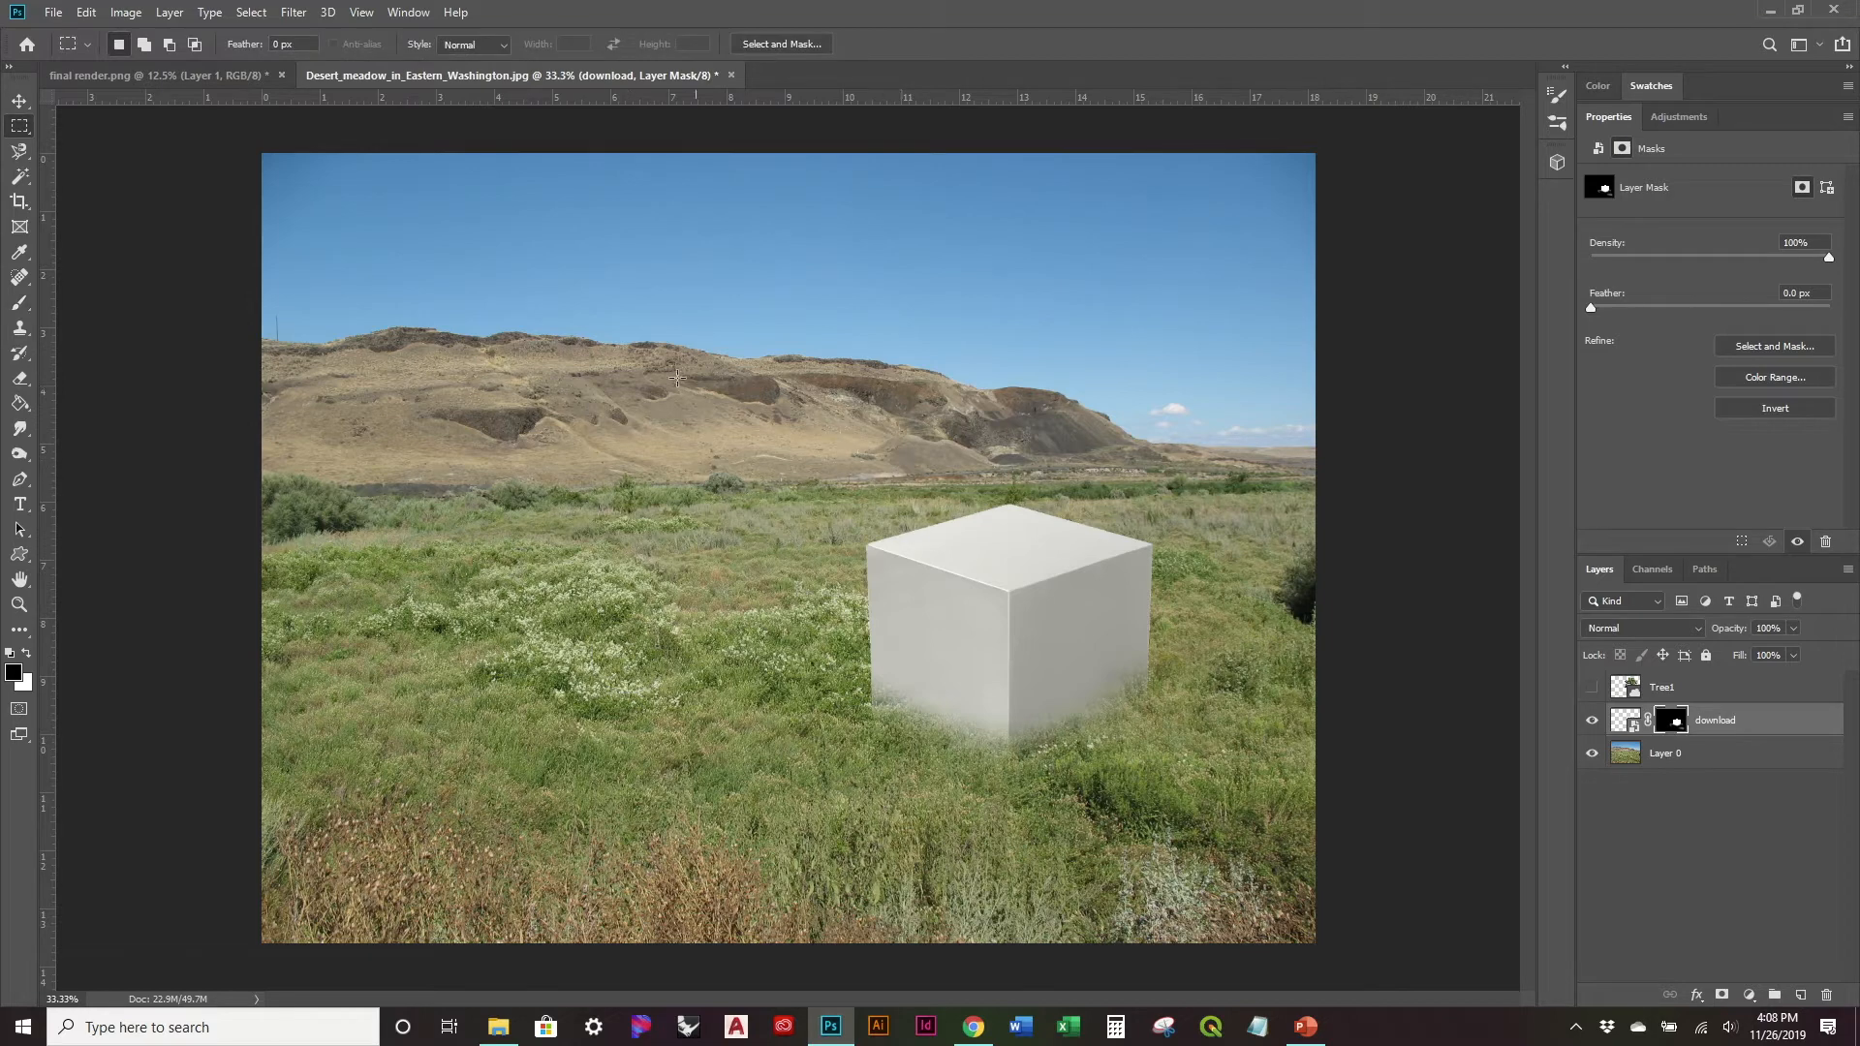
pyautogui.moveTo(688, 324); pyautogui.dragTo(1265, 887)
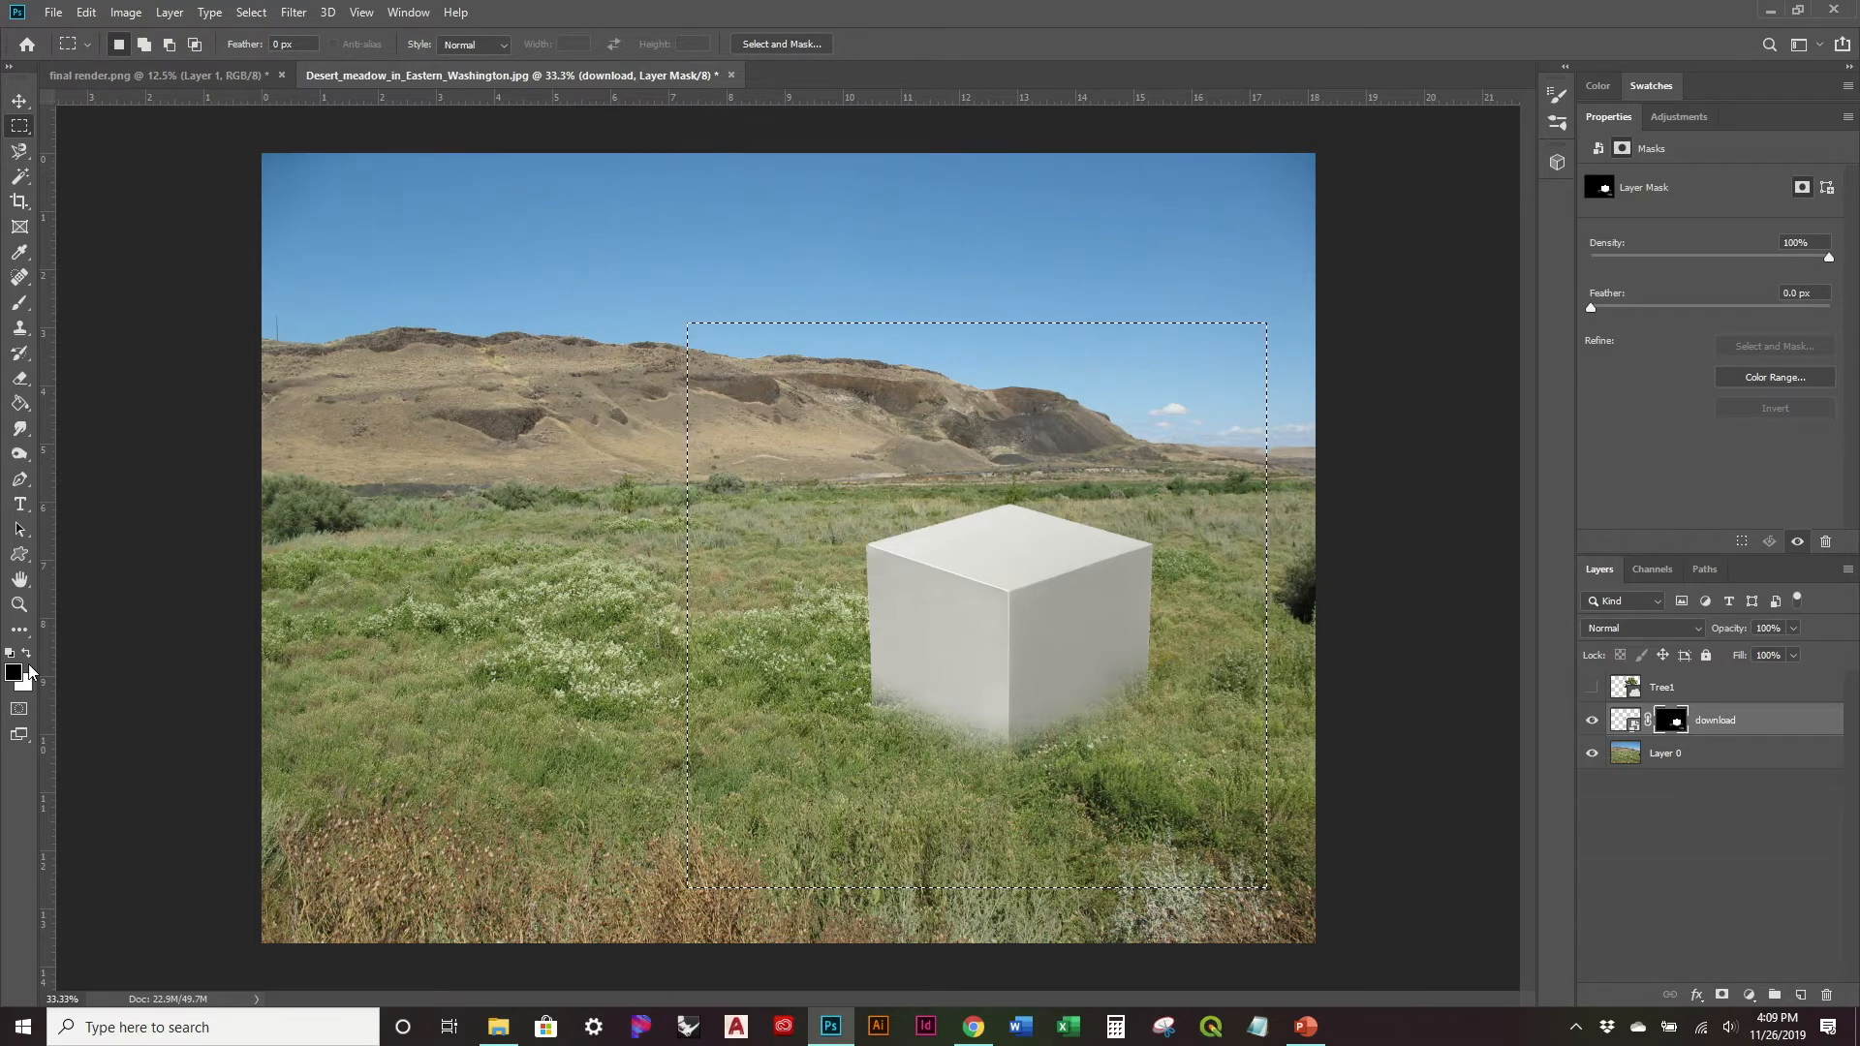
pyautogui.hotkey('ctrl', 'BackSpace')
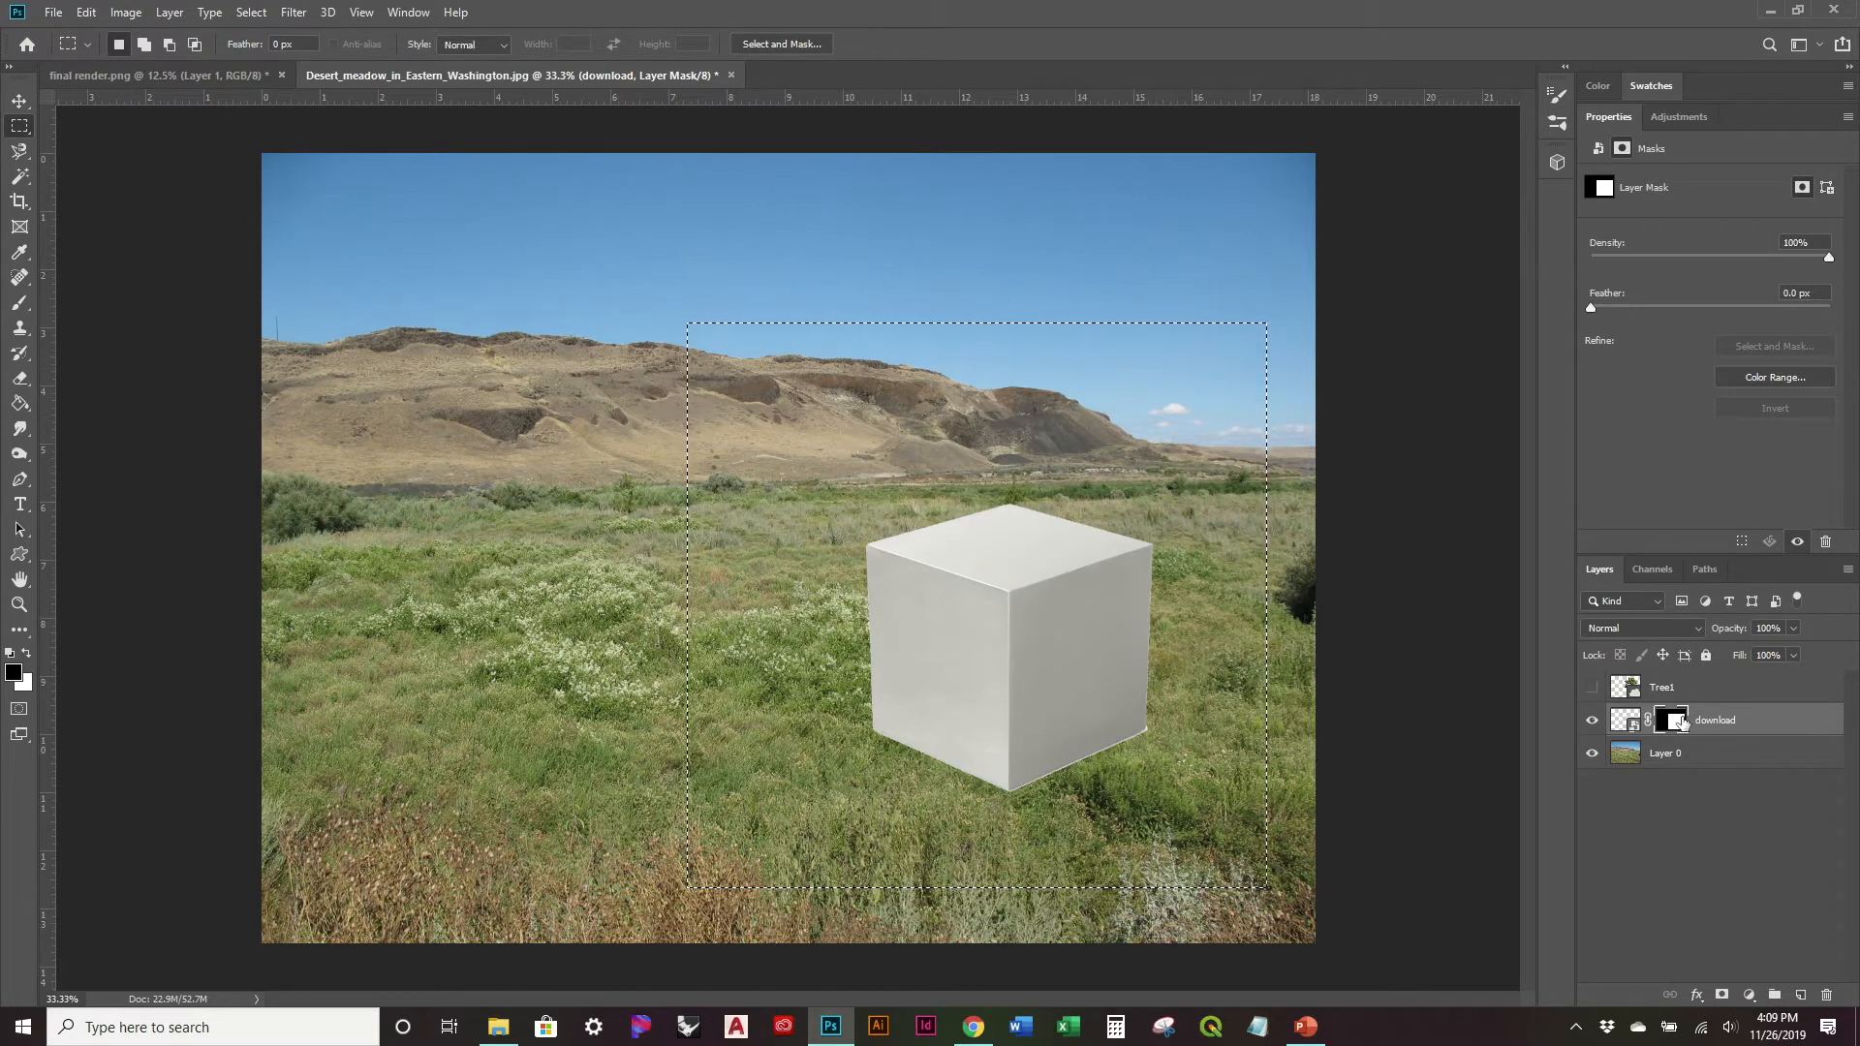
pyautogui.hotkey('ctrl', 'a')
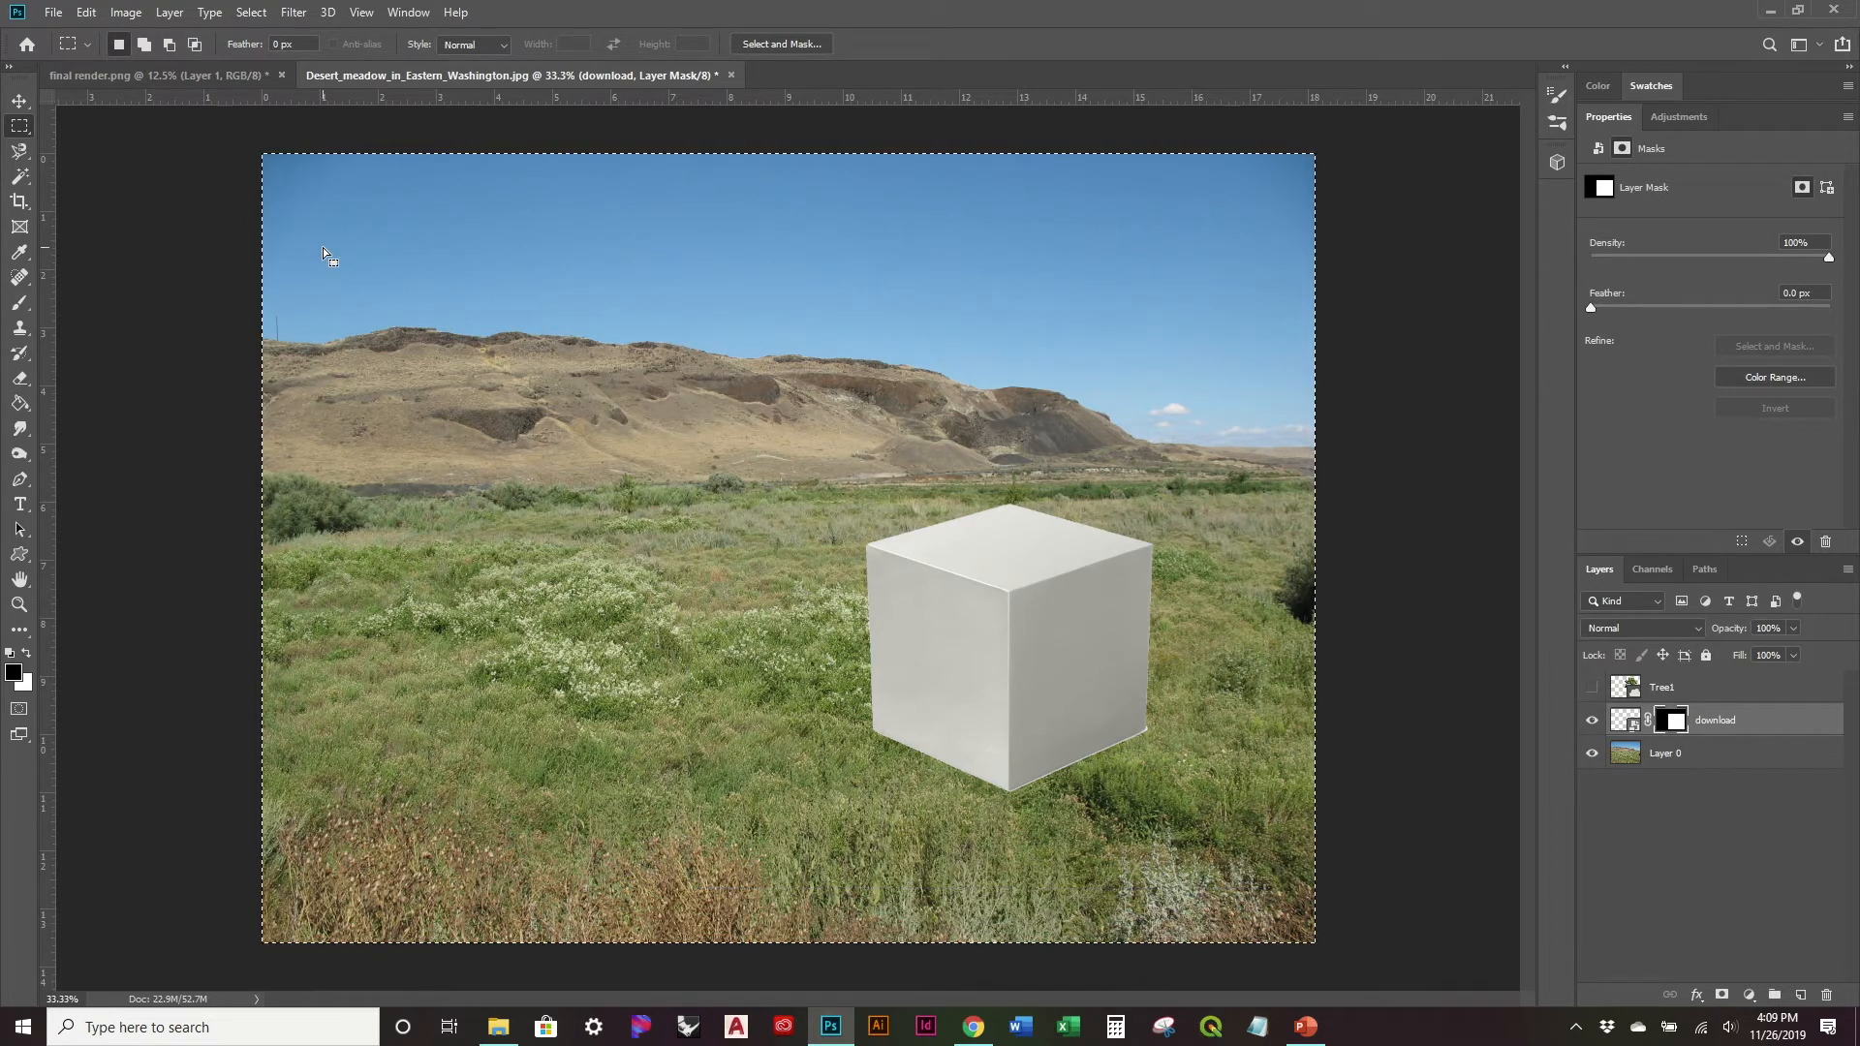
pyautogui.press('Delete')
pyautogui.hotkey('ctrl', 'v')
pyautogui.press('Escape')
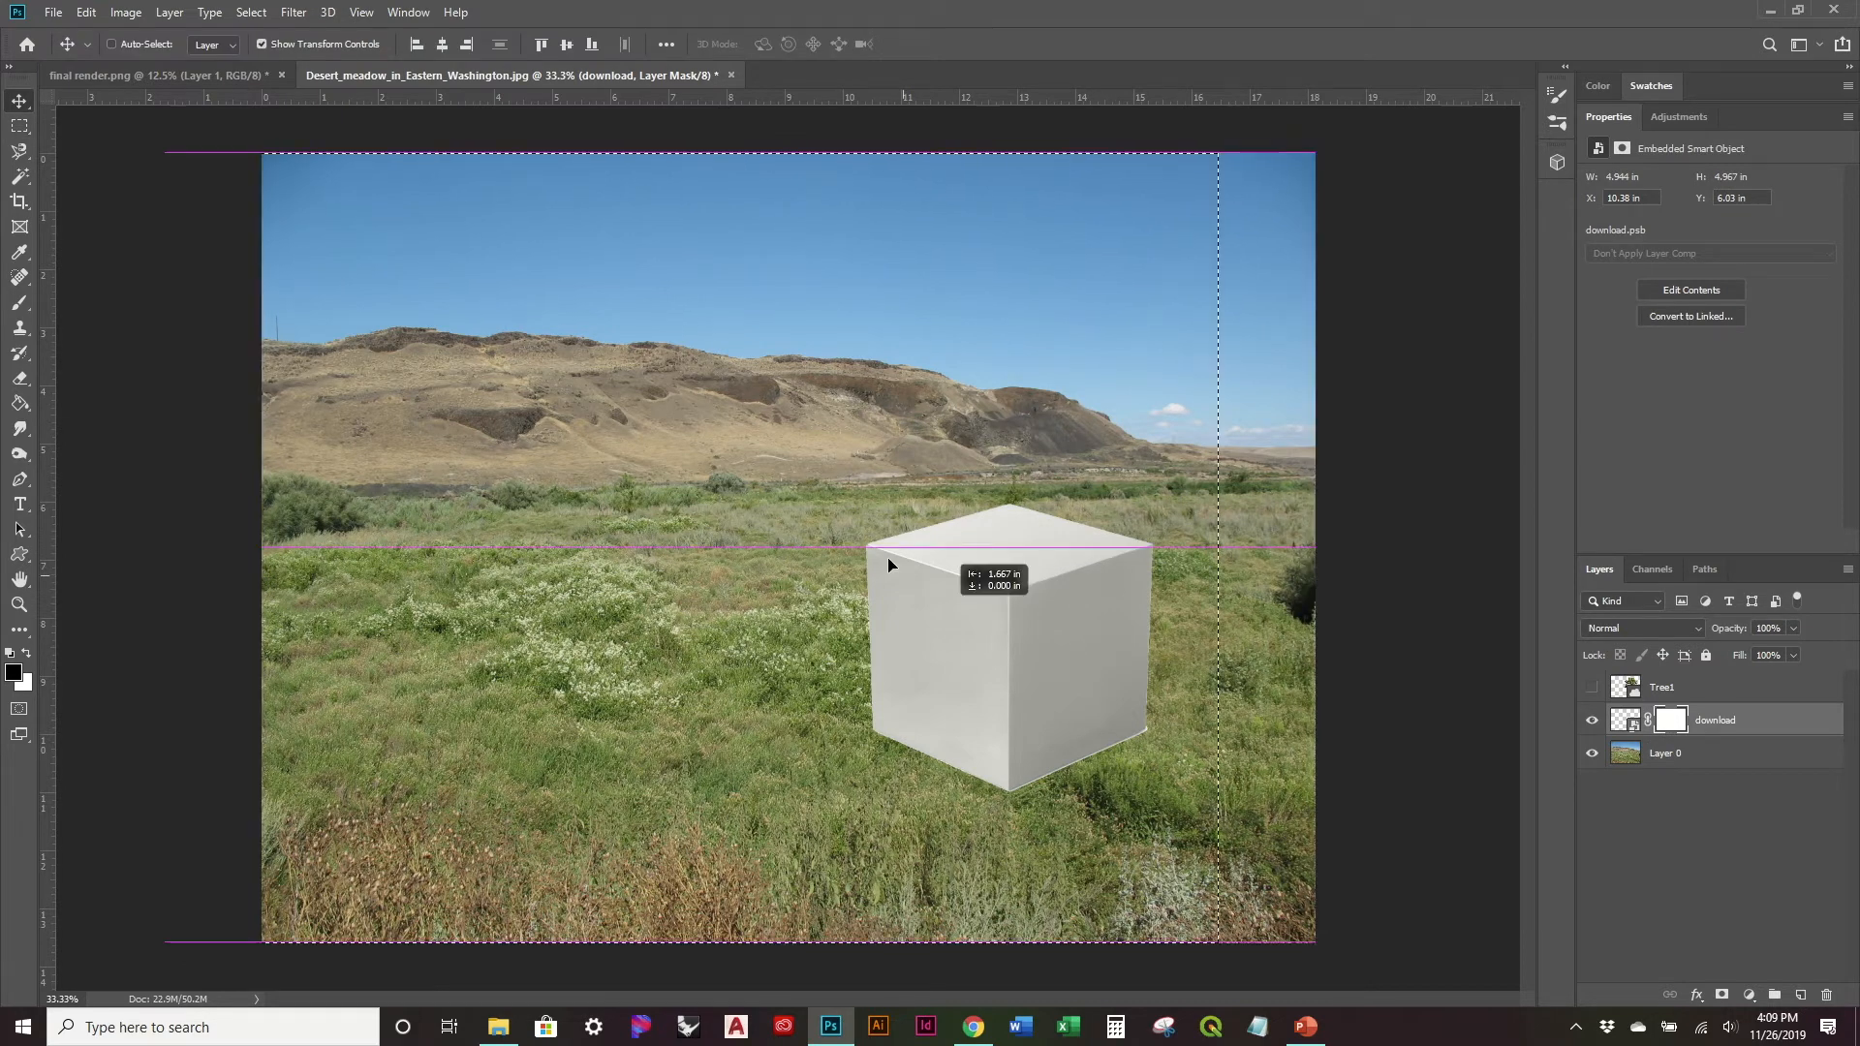
pyautogui.click(1688, 721)
pyautogui.hotkey('ctrl', 'd')
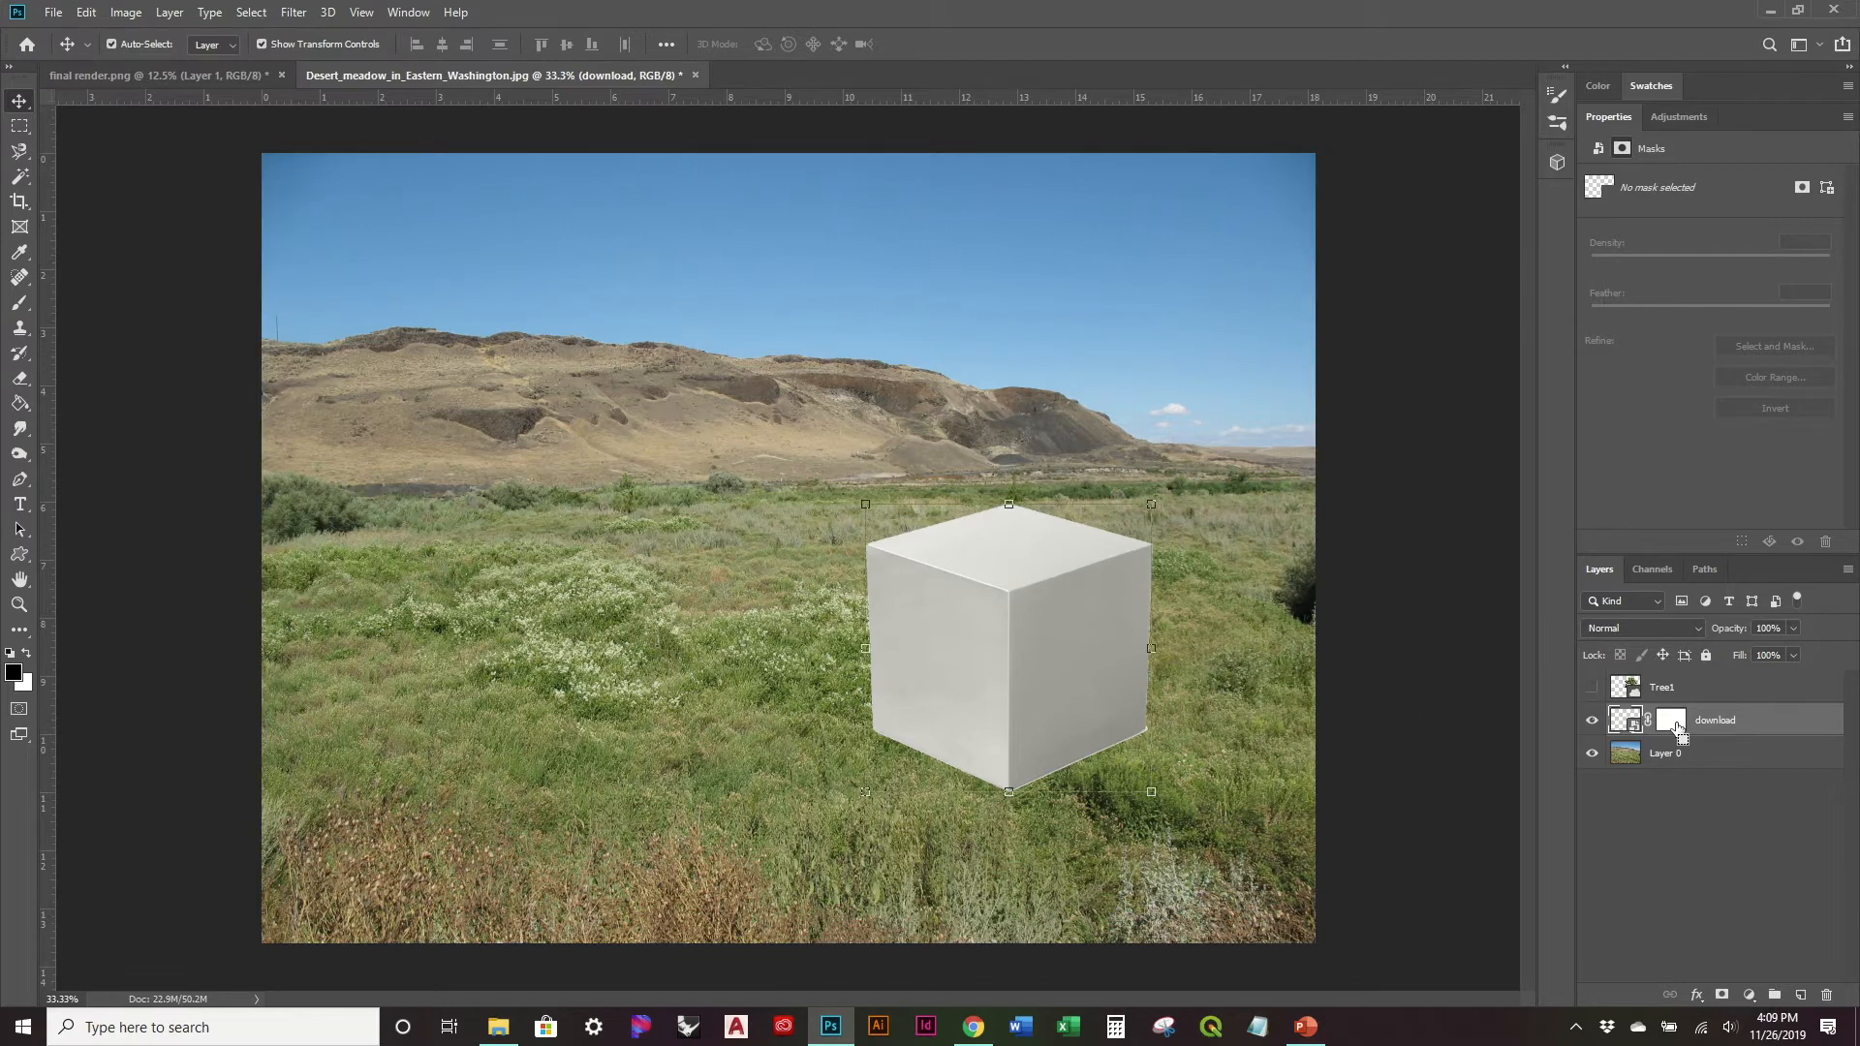
# Step: Reposition the cube in the meadow, moving it left and higher, and make its layer mask active
pyautogui.moveTo(986, 639); pyautogui.dragTo(1053, 655)
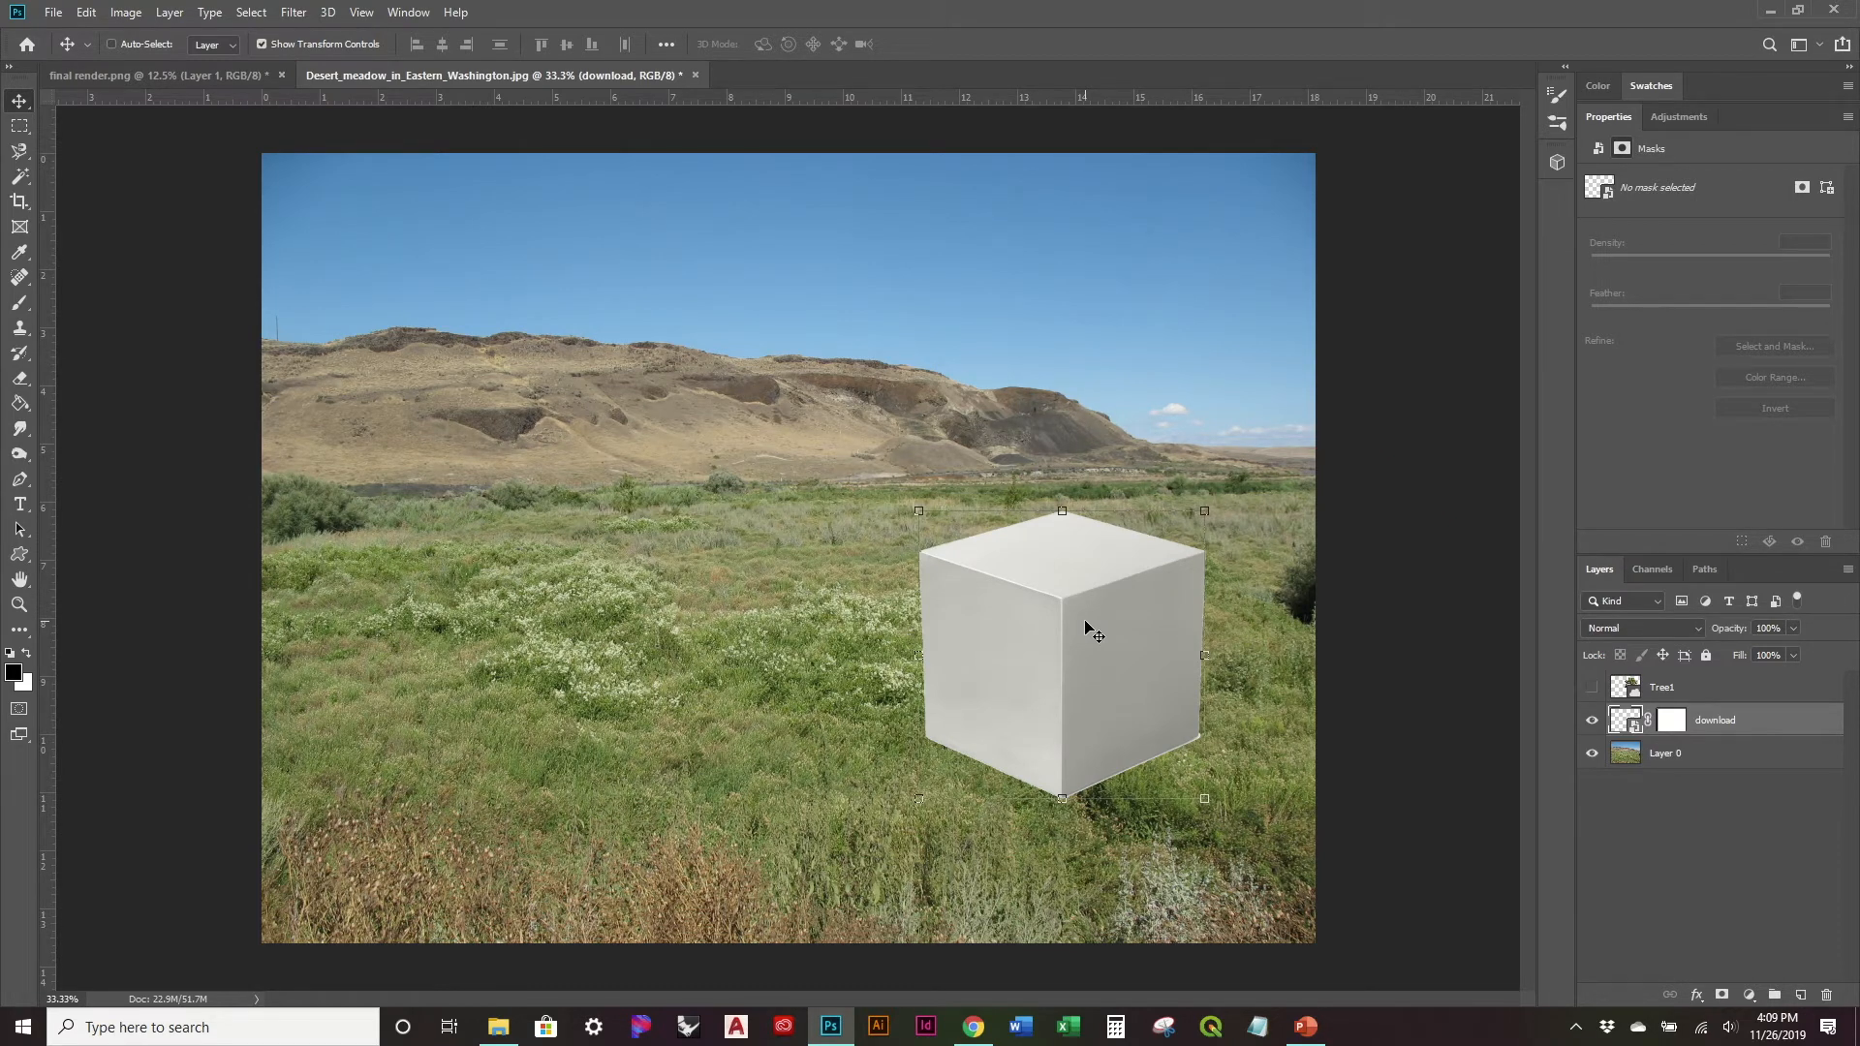
pyautogui.click(1672, 726)
pyautogui.moveTo(1037, 664); pyautogui.dragTo(930, 612)
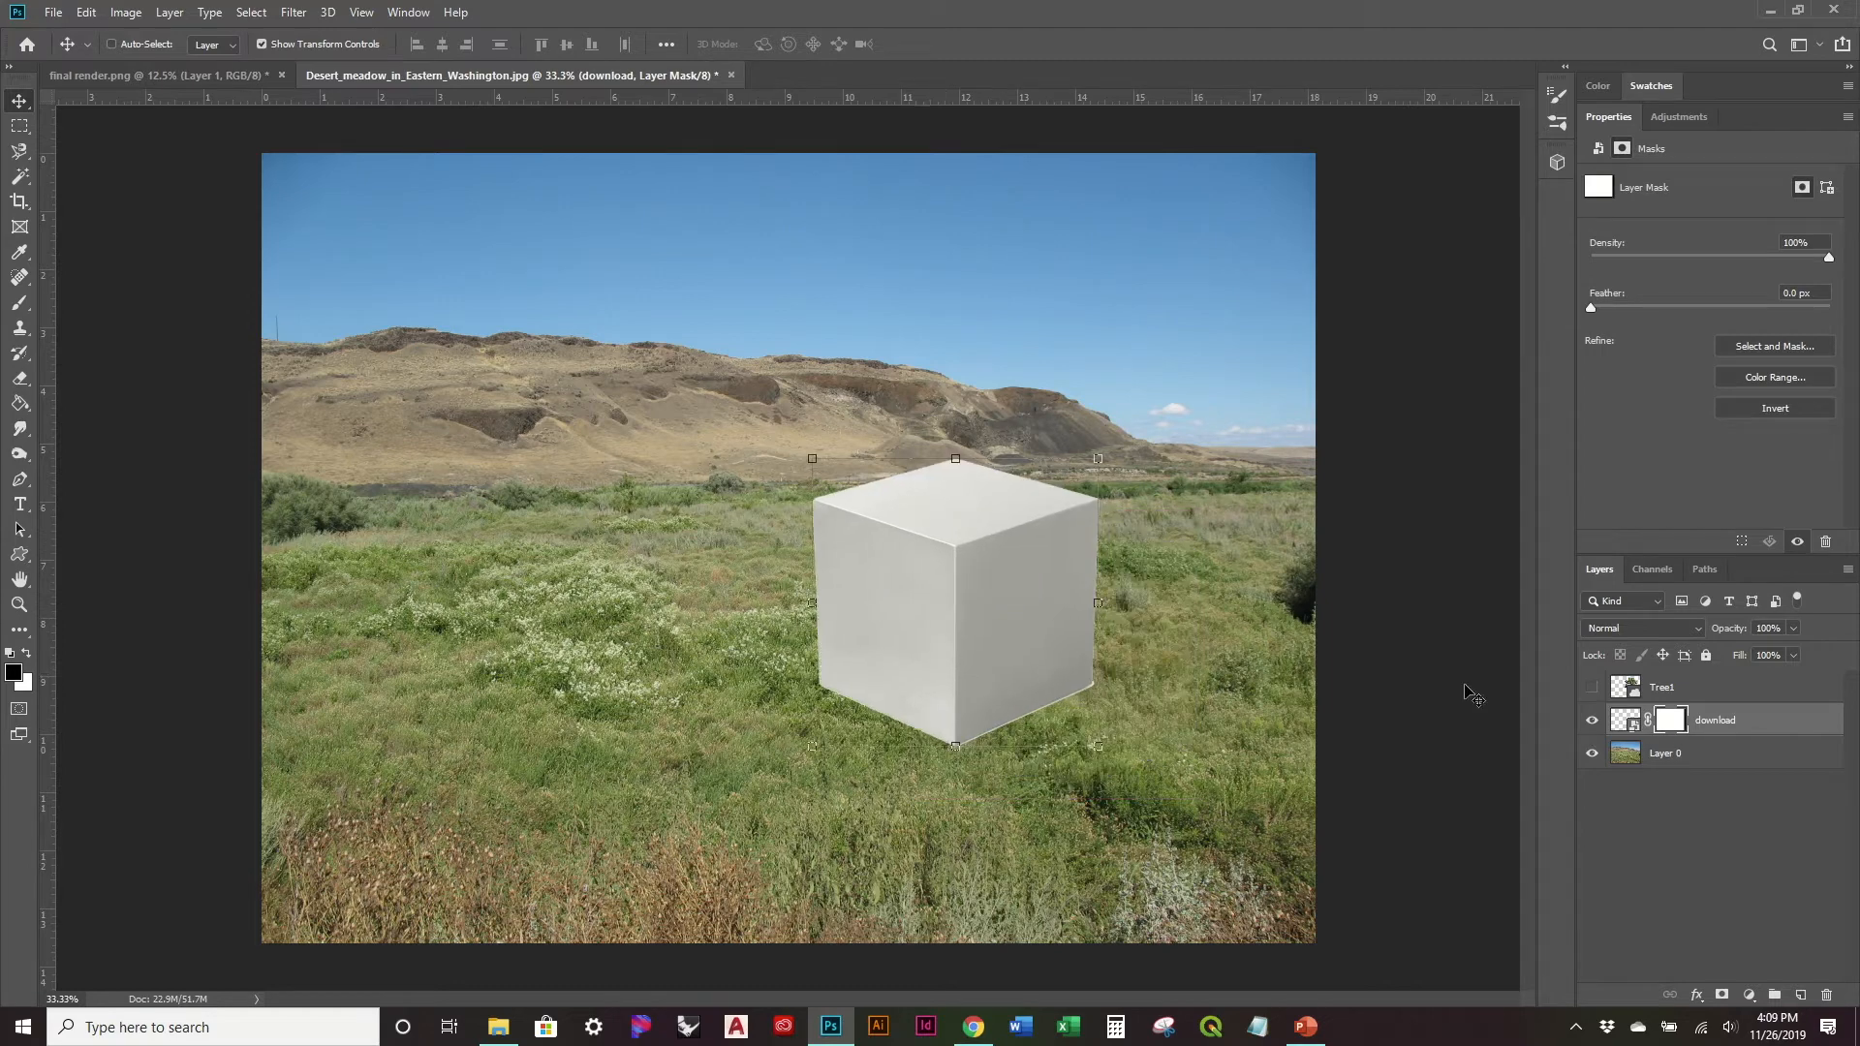
# Step: Try fading the cube's bottom edges on the mask with the 300 px soft brush at 30% opacity, and undo the strokes
pyautogui.press('b')
pyautogui.moveTo(824, 693)
pyautogui.mouseDown()
pyautogui.moveTo(970, 782)
pyautogui.moveTo(794, 689)
pyautogui.moveTo(936, 735)
pyautogui.moveTo(757, 691)
pyautogui.moveTo(1037, 773)
pyautogui.moveTo(828, 717)
pyautogui.moveTo(1000, 787)
pyautogui.moveTo(951, 748)
pyautogui.moveTo(1118, 682)
pyautogui.moveTo(925, 792)
pyautogui.moveTo(1102, 700)
pyautogui.moveTo(1070, 714)
pyautogui.moveTo(1105, 700)
pyautogui.mouseUp()
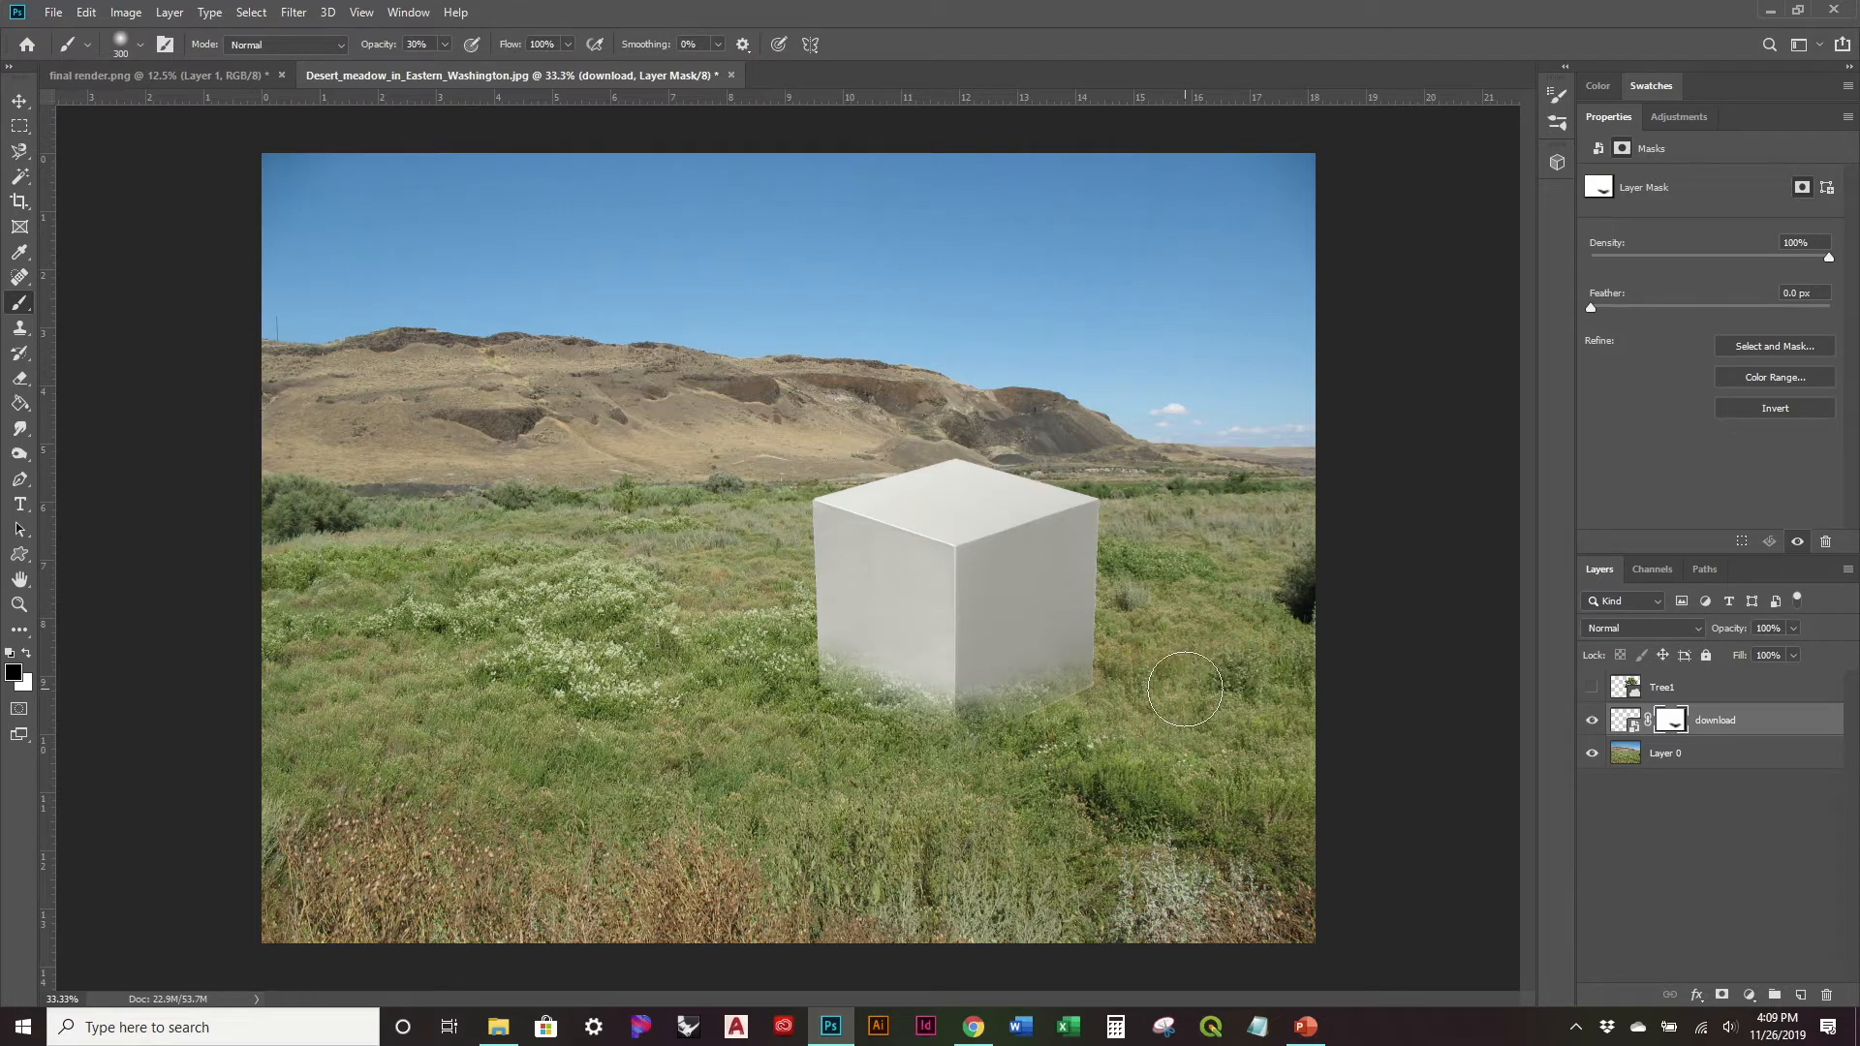
pyautogui.hotkey('ctrl', 'z')
pyautogui.hotkey('ctrl', 'z')
pyautogui.hotkey('ctrl', 'z')
pyautogui.hotkey('ctrl', 'z')
pyautogui.hotkey('ctrl', 'z')
pyautogui.hotkey('ctrl', 'z')
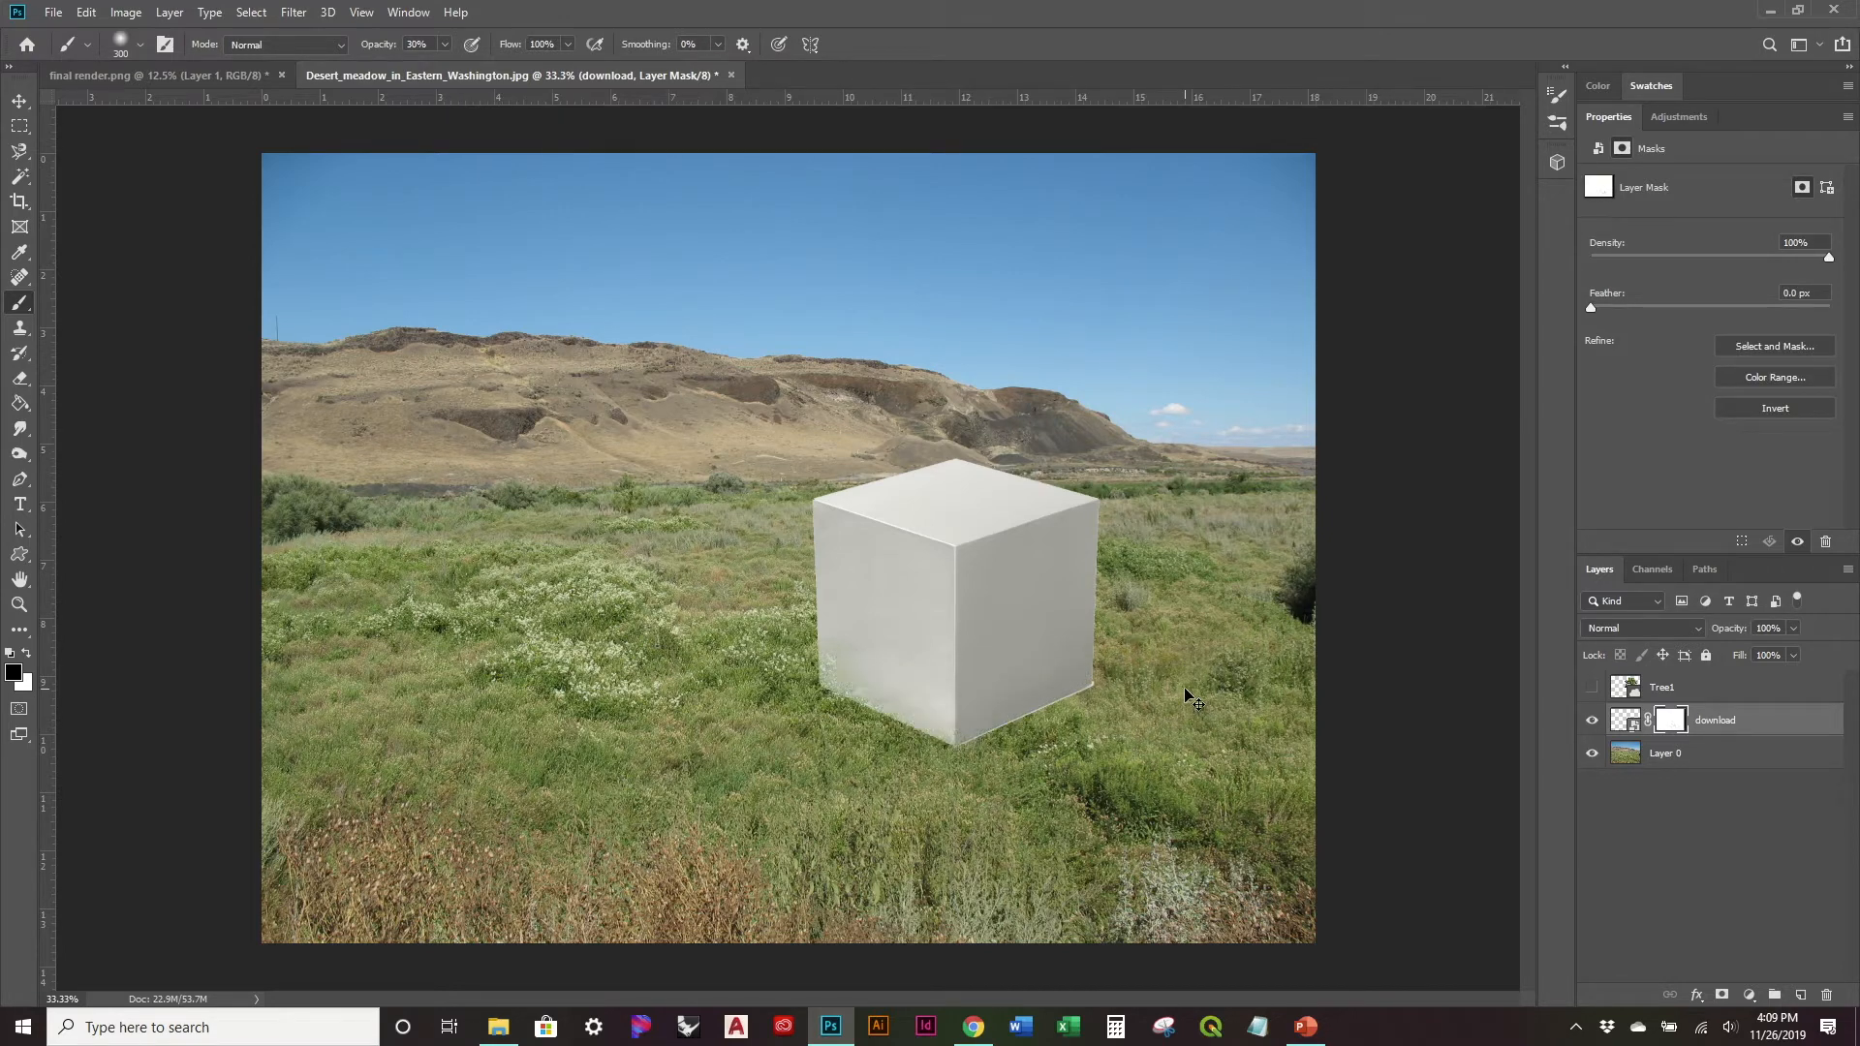
# Step: Move the cube slightly down in the grass, and choose Sampled Brush #19 from the The_Grasslands_by_midnightstouch brush set
pyautogui.press('v')
pyautogui.moveTo(979, 688)
pyautogui.mouseDown()
pyautogui.moveTo(1028, 655)
pyautogui.moveTo(970, 660)
pyautogui.mouseUp()
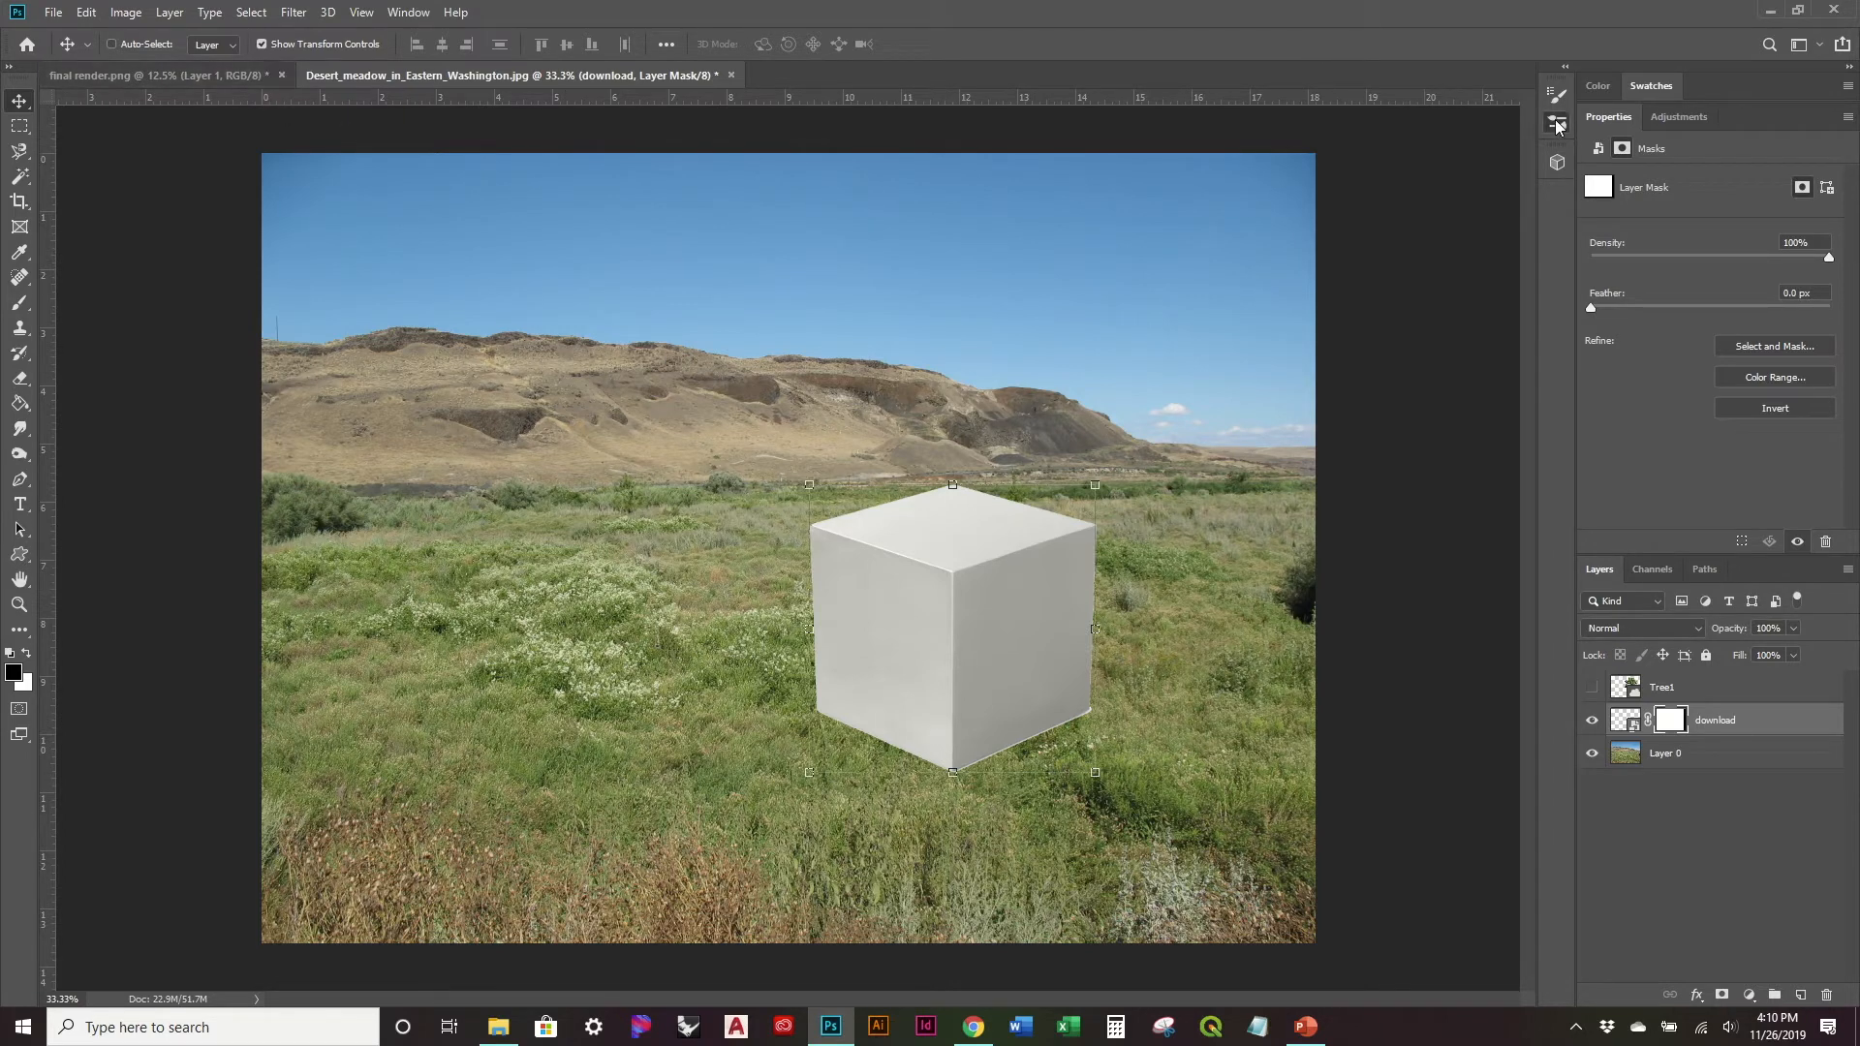
pyautogui.click(1557, 124)
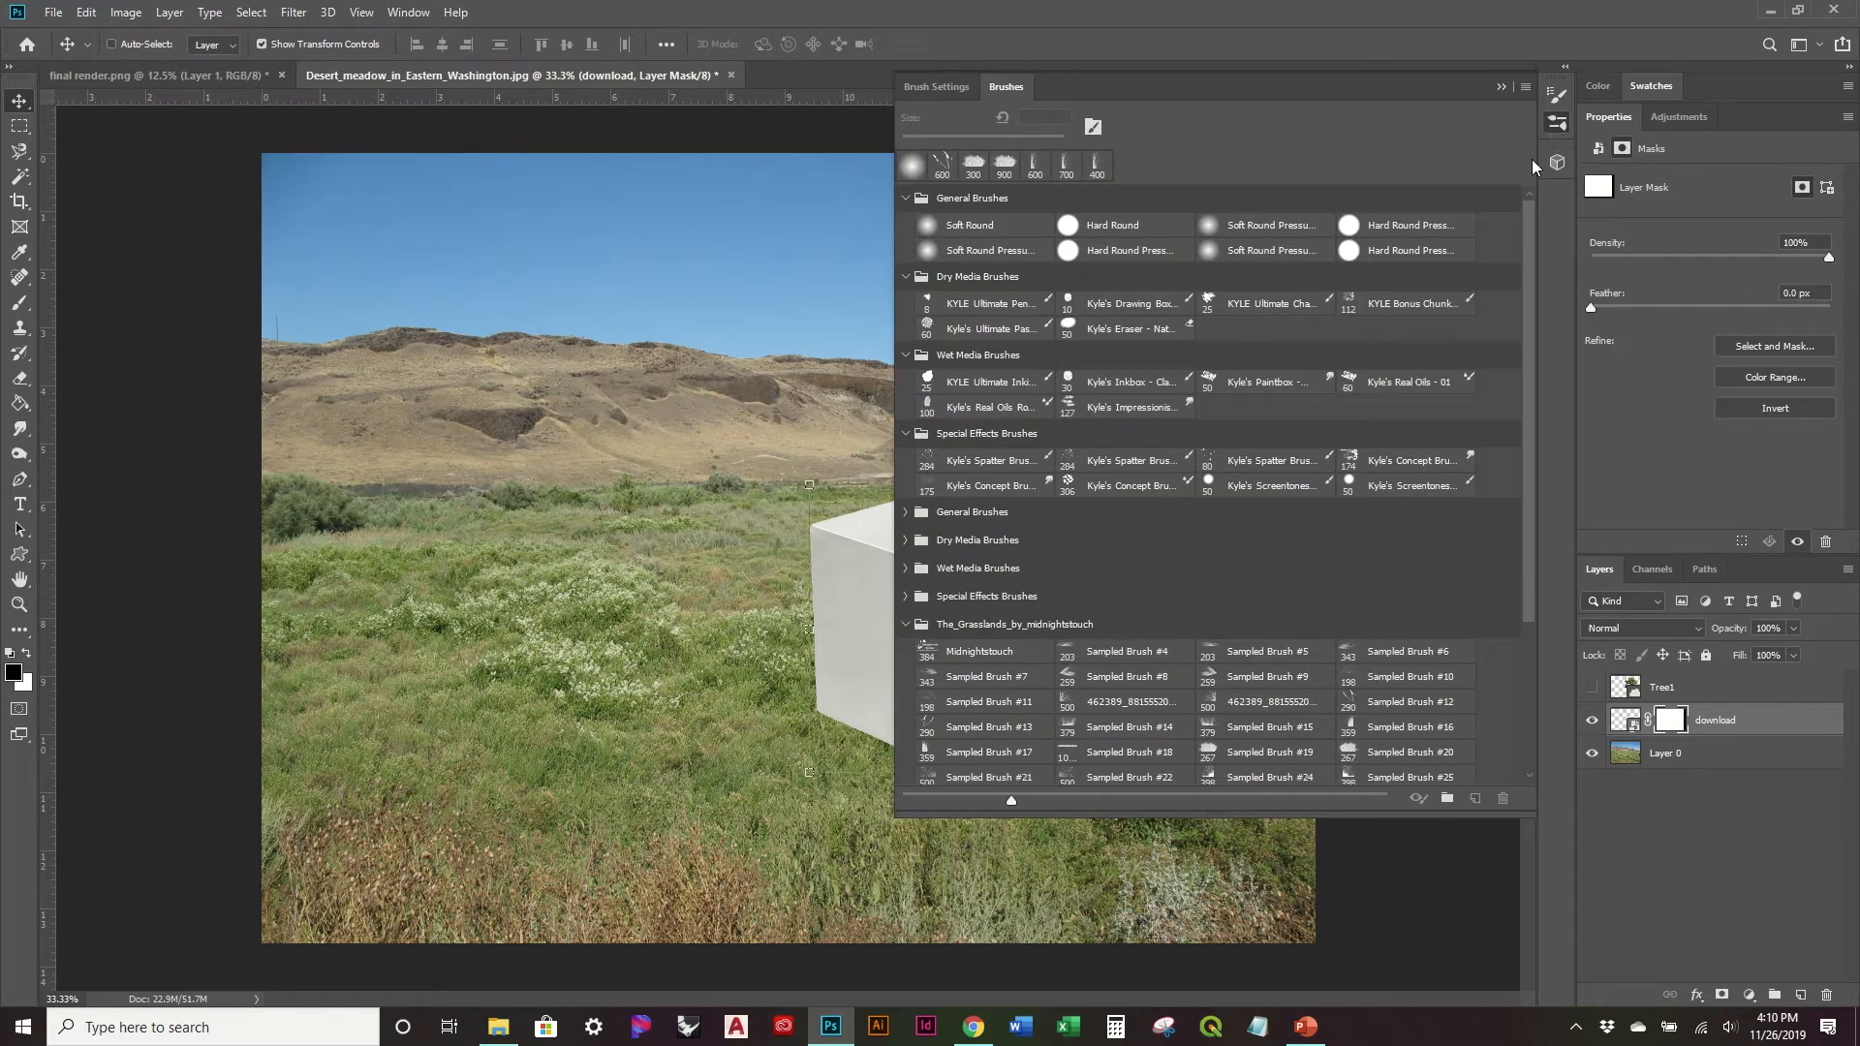
pyautogui.moveTo(1527, 257); pyautogui.dragTo(1533, 411)
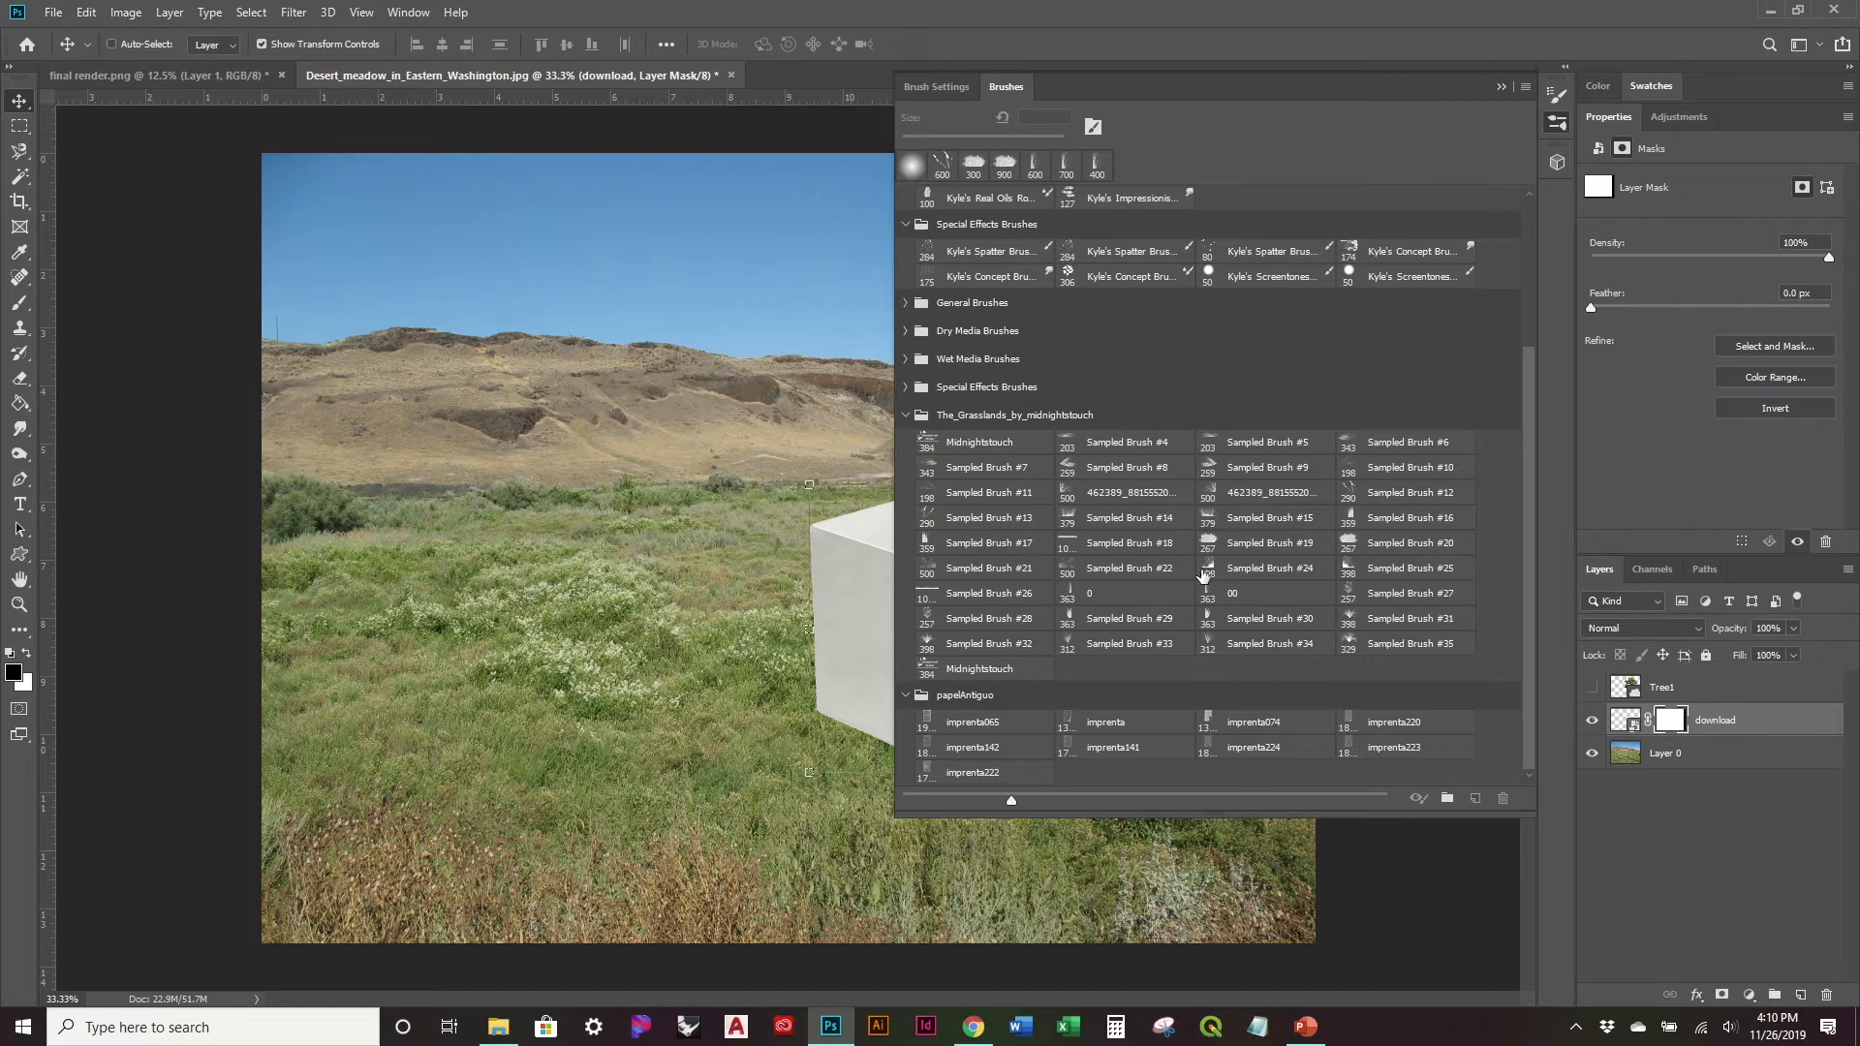
pyautogui.click(1266, 538)
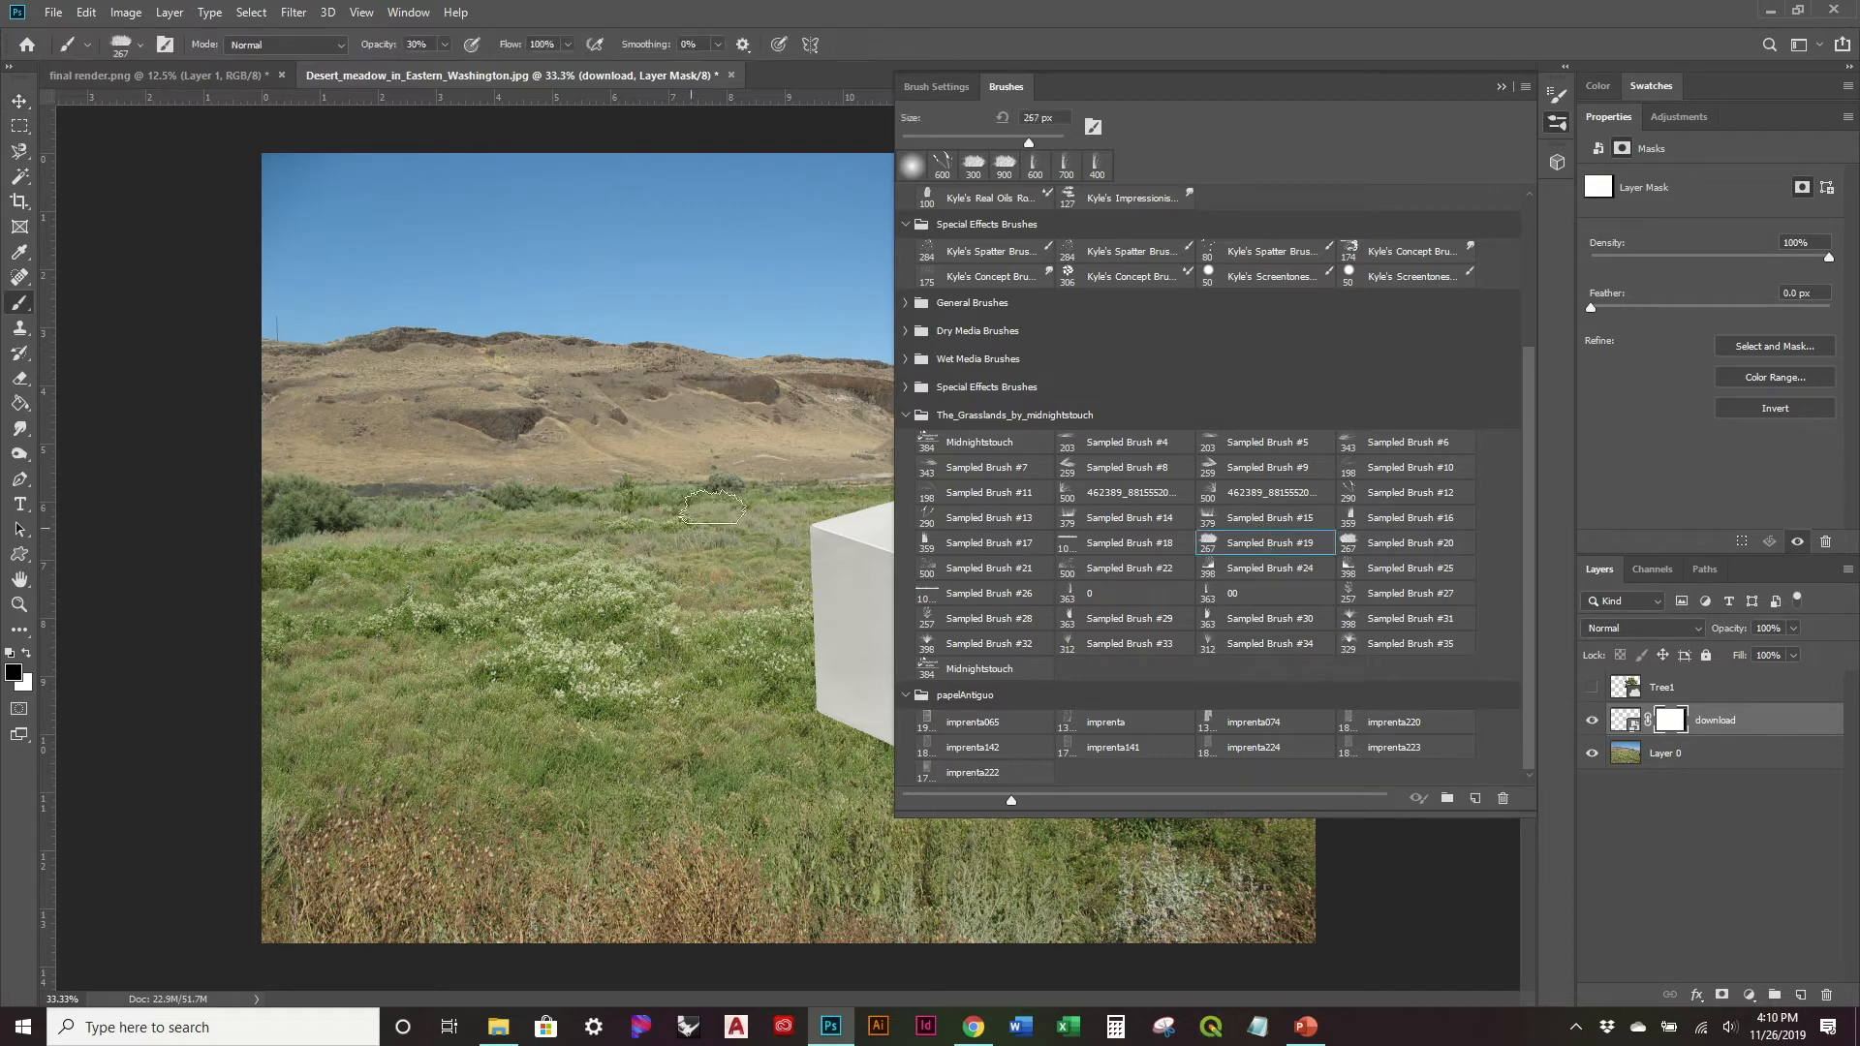
pyautogui.click(1503, 87)
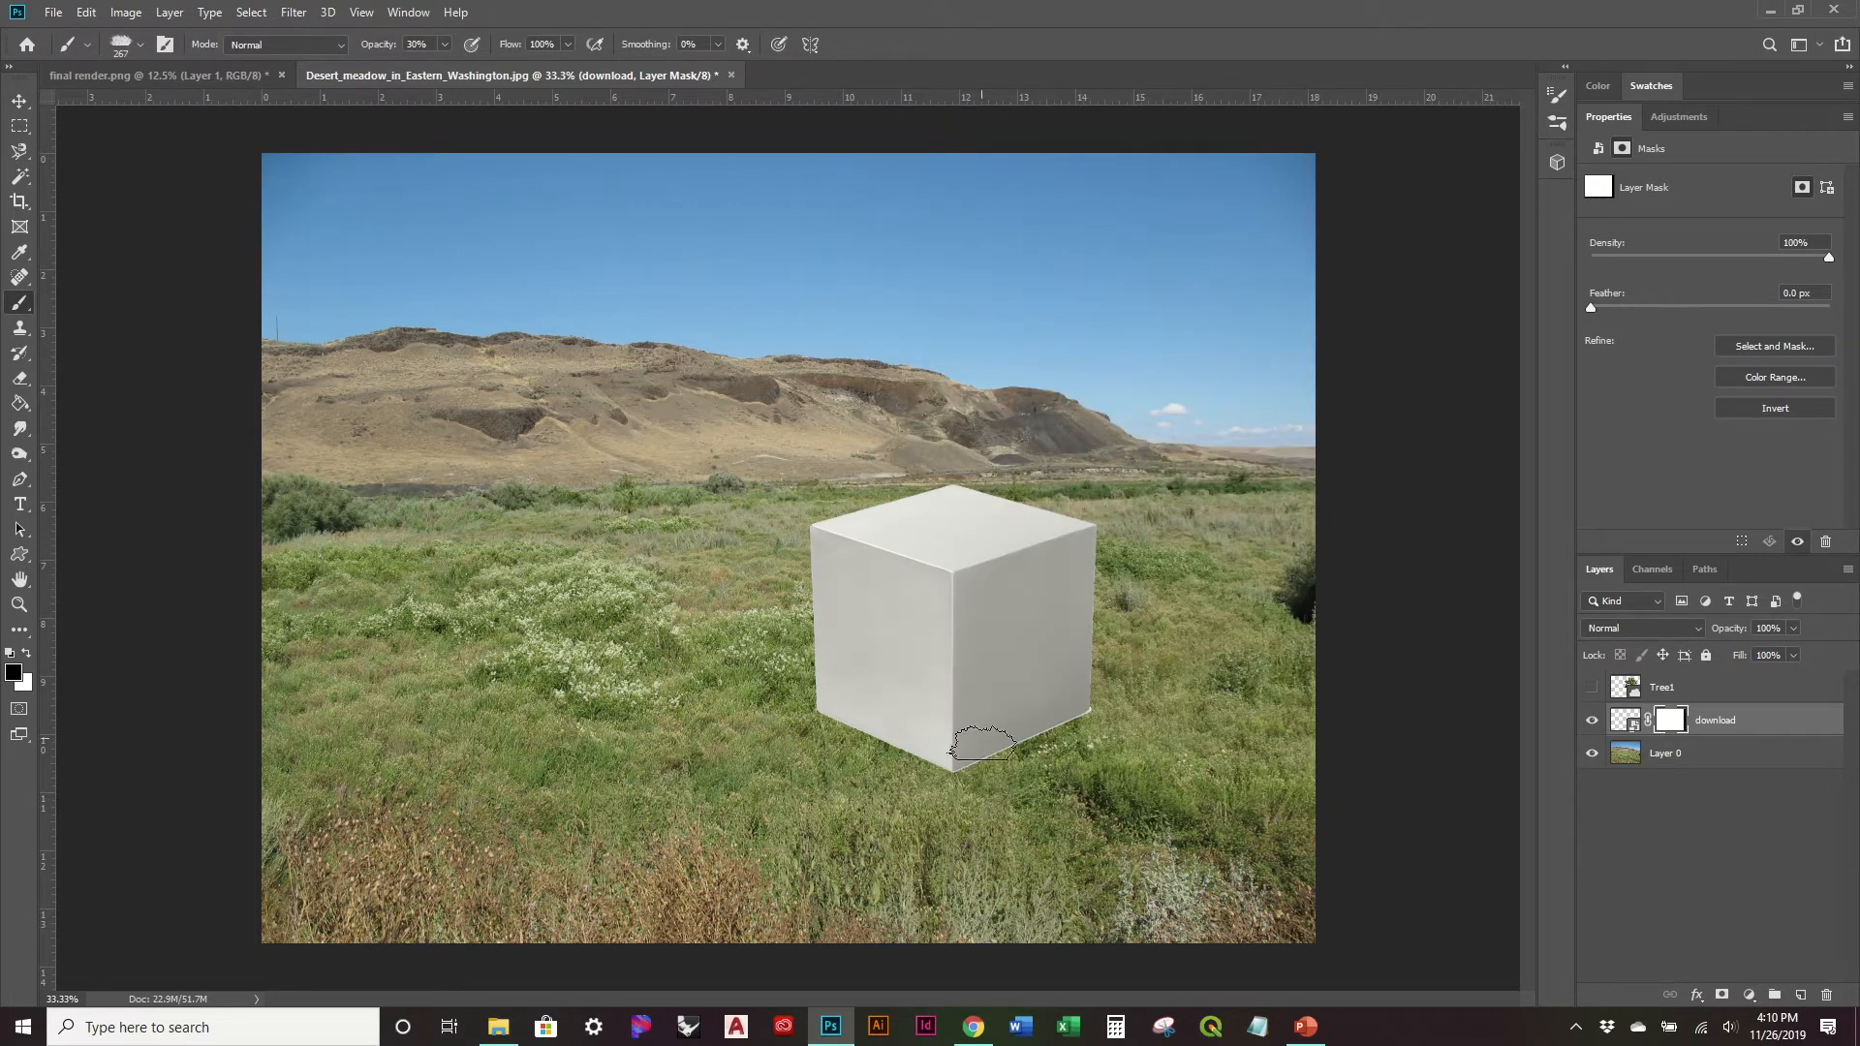
# Step: Enlarge the grass brush to 700 px and paint black at 40% opacity along the cube's bottom edges on the mask
pyautogui.press(']')
pyautogui.press(']')
pyautogui.press(']')
pyautogui.press(']')
pyautogui.press(']')
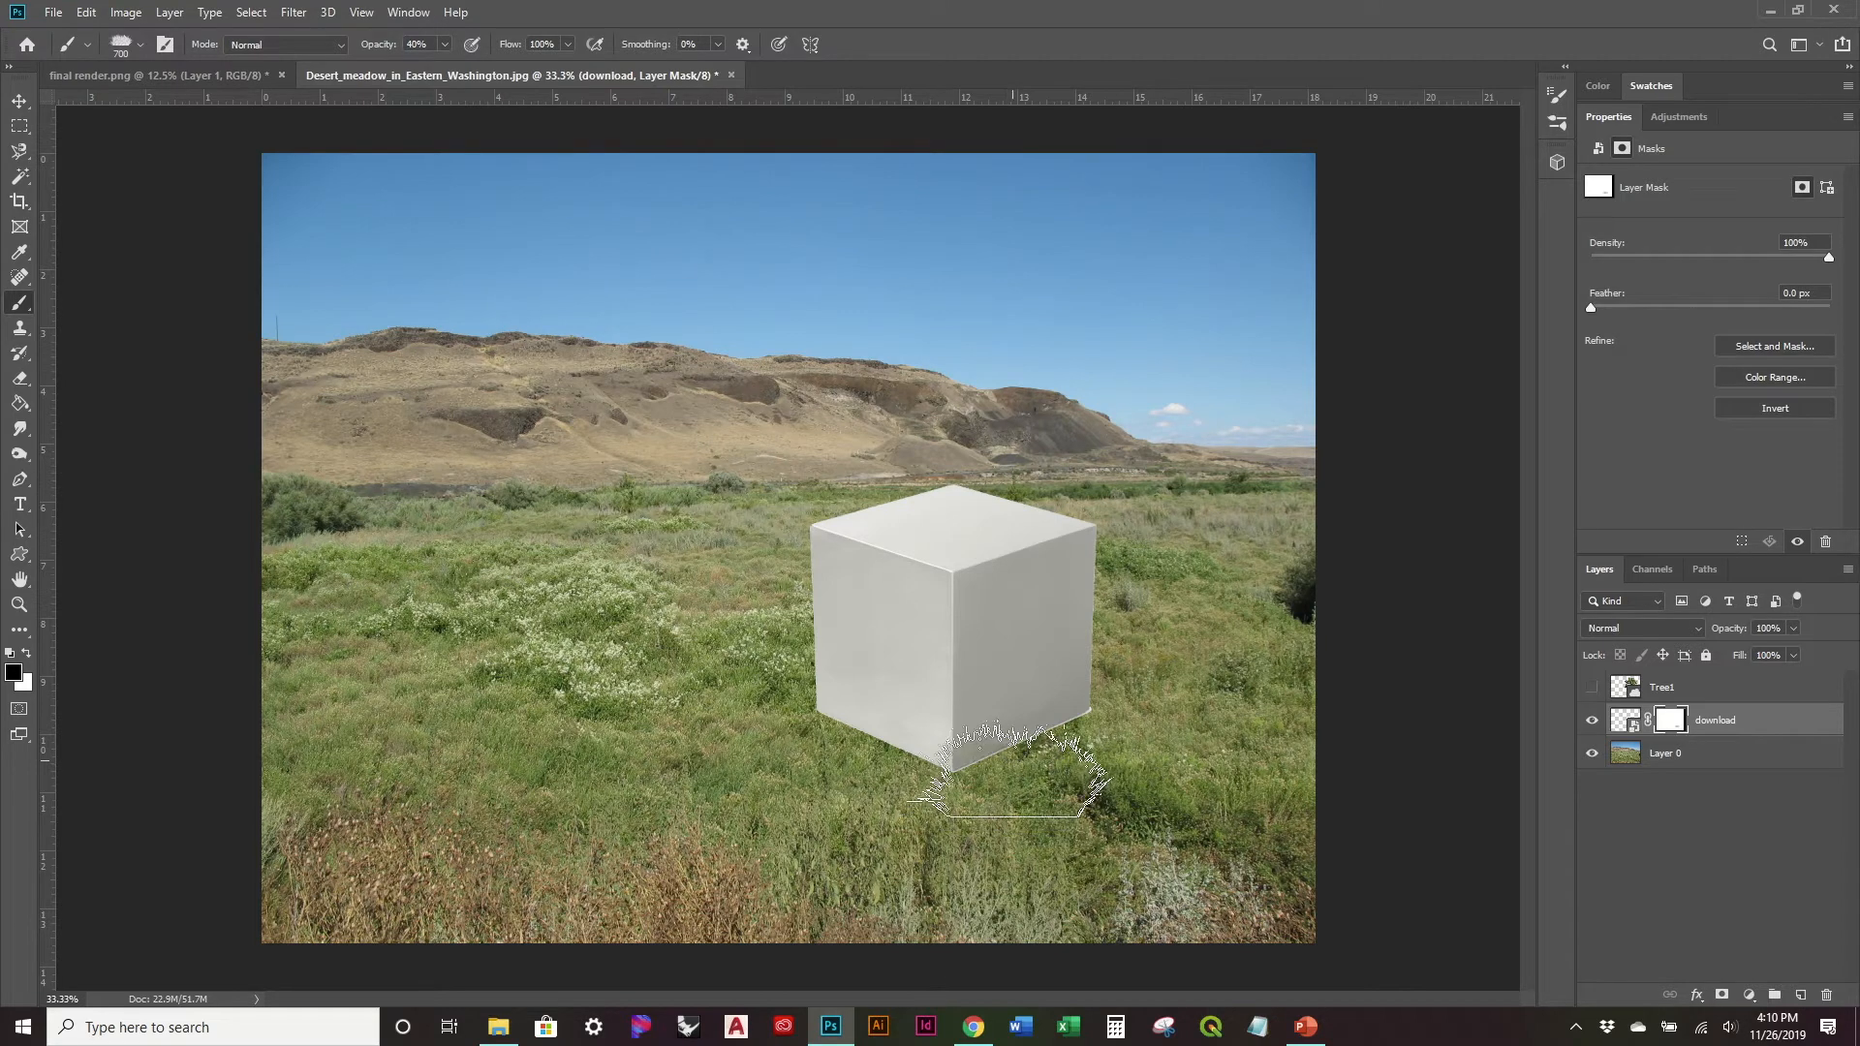
pyautogui.moveTo(1062, 750)
pyautogui.mouseDown()
pyautogui.moveTo(1101, 748)
pyautogui.moveTo(1141, 688)
pyautogui.mouseUp()
pyautogui.click(1176, 734)
pyautogui.click(994, 772)
pyautogui.moveTo(994, 775)
pyautogui.mouseDown()
pyautogui.moveTo(817, 755)
pyautogui.moveTo(782, 713)
pyautogui.moveTo(856, 773)
pyautogui.moveTo(896, 771)
pyautogui.moveTo(829, 771)
pyautogui.moveTo(754, 737)
pyautogui.moveTo(817, 706)
pyautogui.moveTo(825, 777)
pyautogui.moveTo(881, 761)
pyautogui.moveTo(917, 793)
pyautogui.moveTo(789, 740)
pyautogui.moveTo(889, 793)
pyautogui.moveTo(997, 784)
pyautogui.moveTo(1038, 749)
pyautogui.moveTo(1126, 749)
pyautogui.moveTo(1139, 712)
pyautogui.moveTo(1111, 757)
pyautogui.moveTo(1110, 740)
pyautogui.moveTo(942, 767)
pyautogui.moveTo(758, 722)
pyautogui.moveTo(752, 676)
pyautogui.mouseUp()
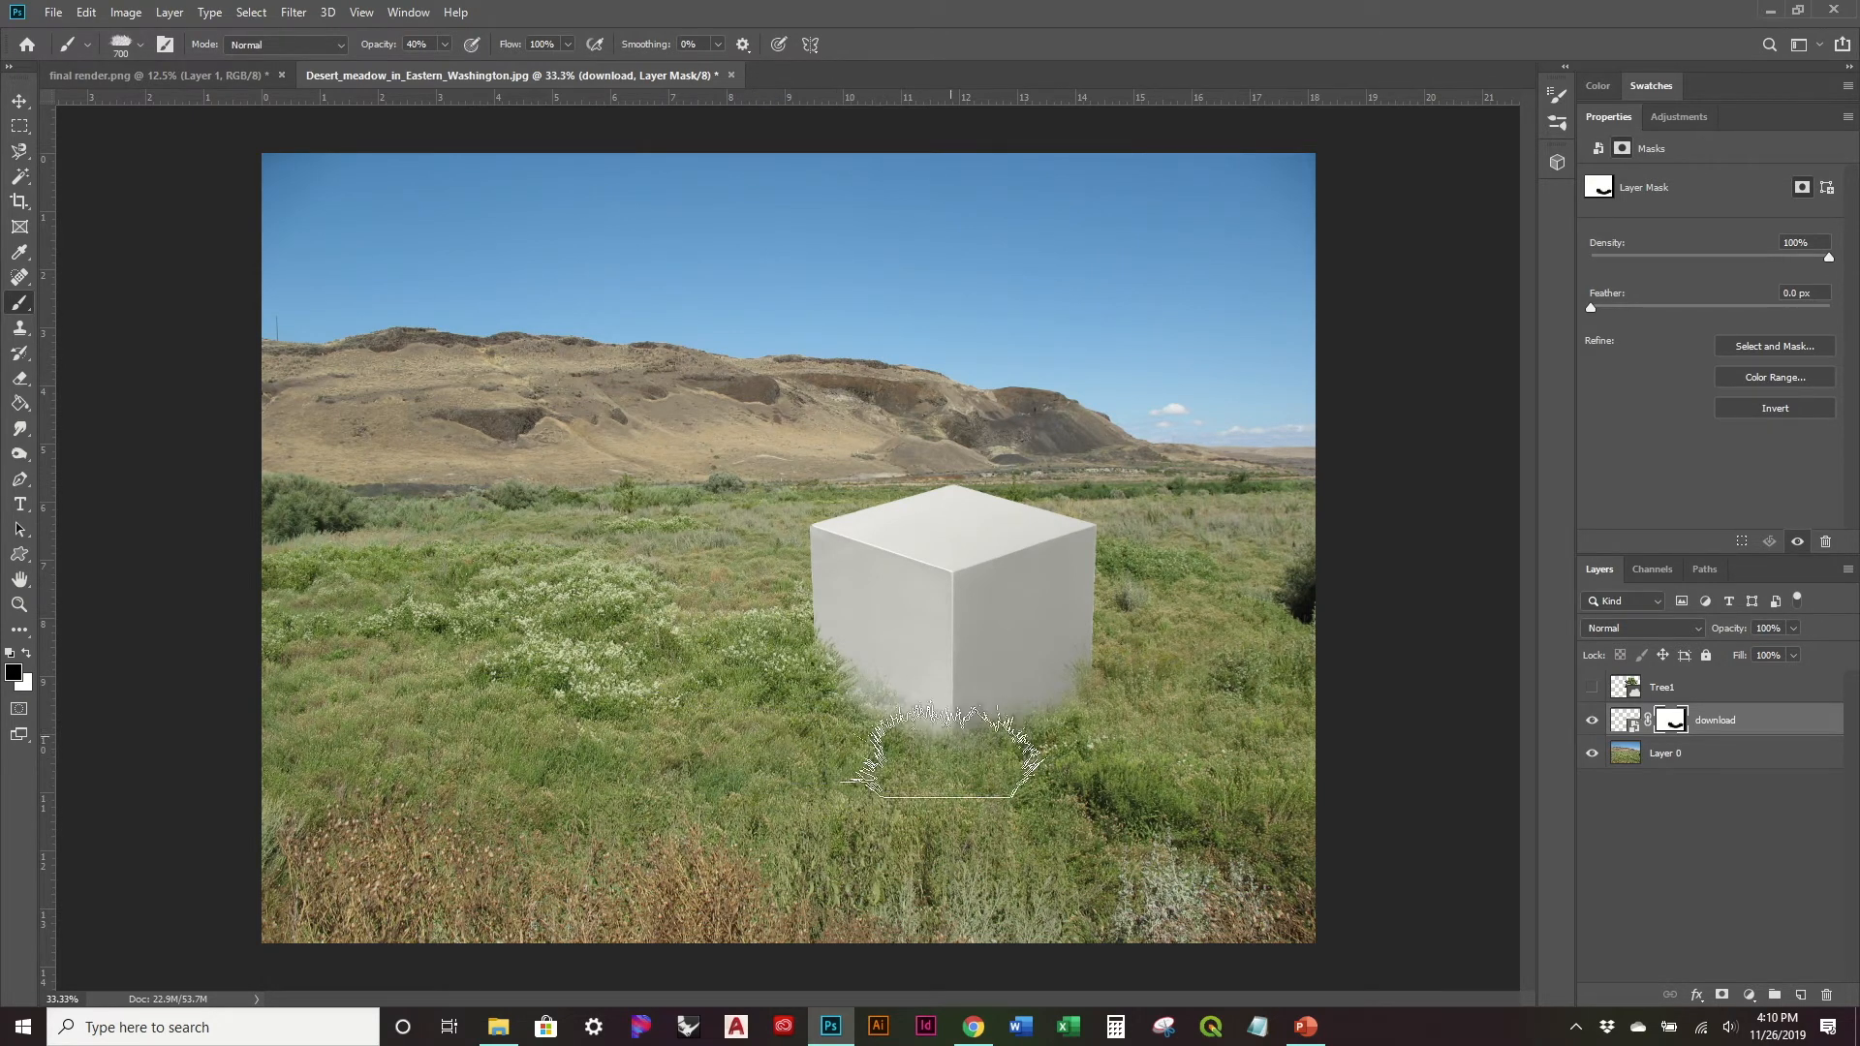
# Step: Refine the grassy edge at the cube's base on the mask, using the grass brush at 400 px and 500 px
pyautogui.press('[')
pyautogui.press('[')
pyautogui.press('[')
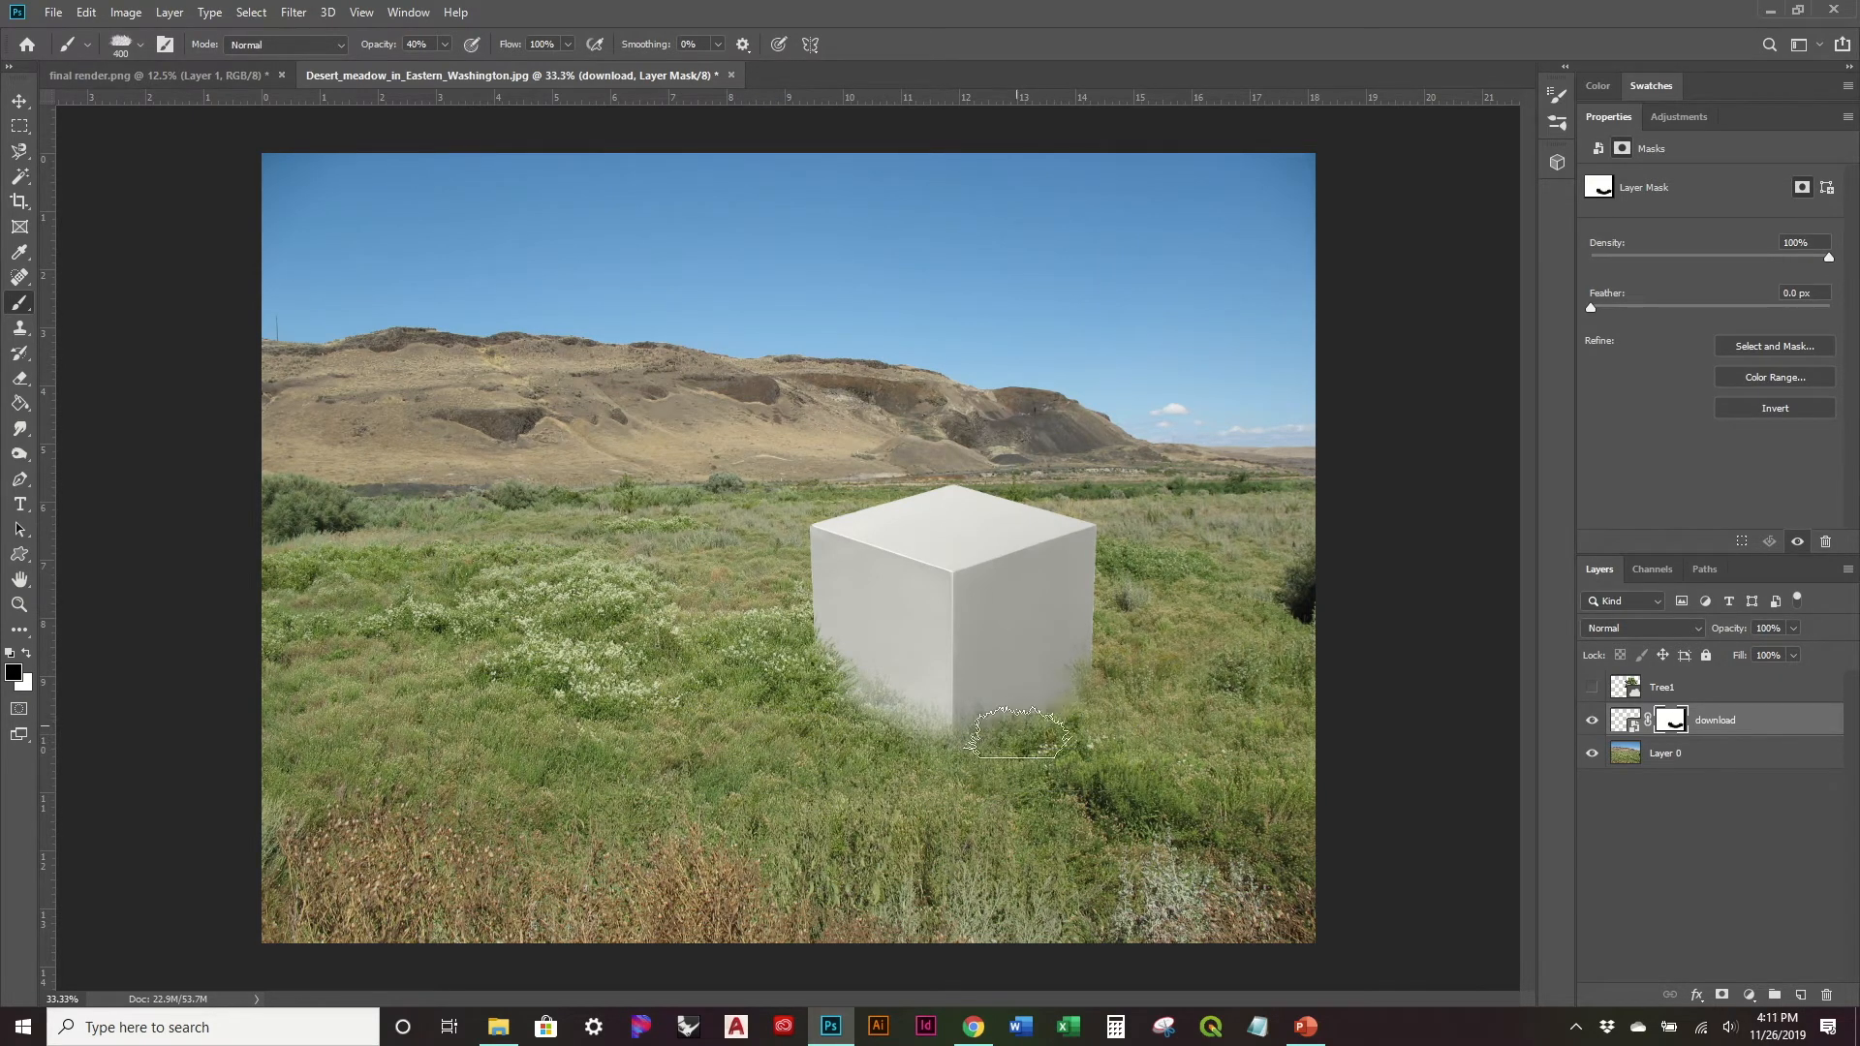
pyautogui.moveTo(1009, 714)
pyautogui.mouseDown()
pyautogui.moveTo(1016, 744)
pyautogui.moveTo(990, 732)
pyautogui.moveTo(1051, 726)
pyautogui.moveTo(967, 728)
pyautogui.mouseUp()
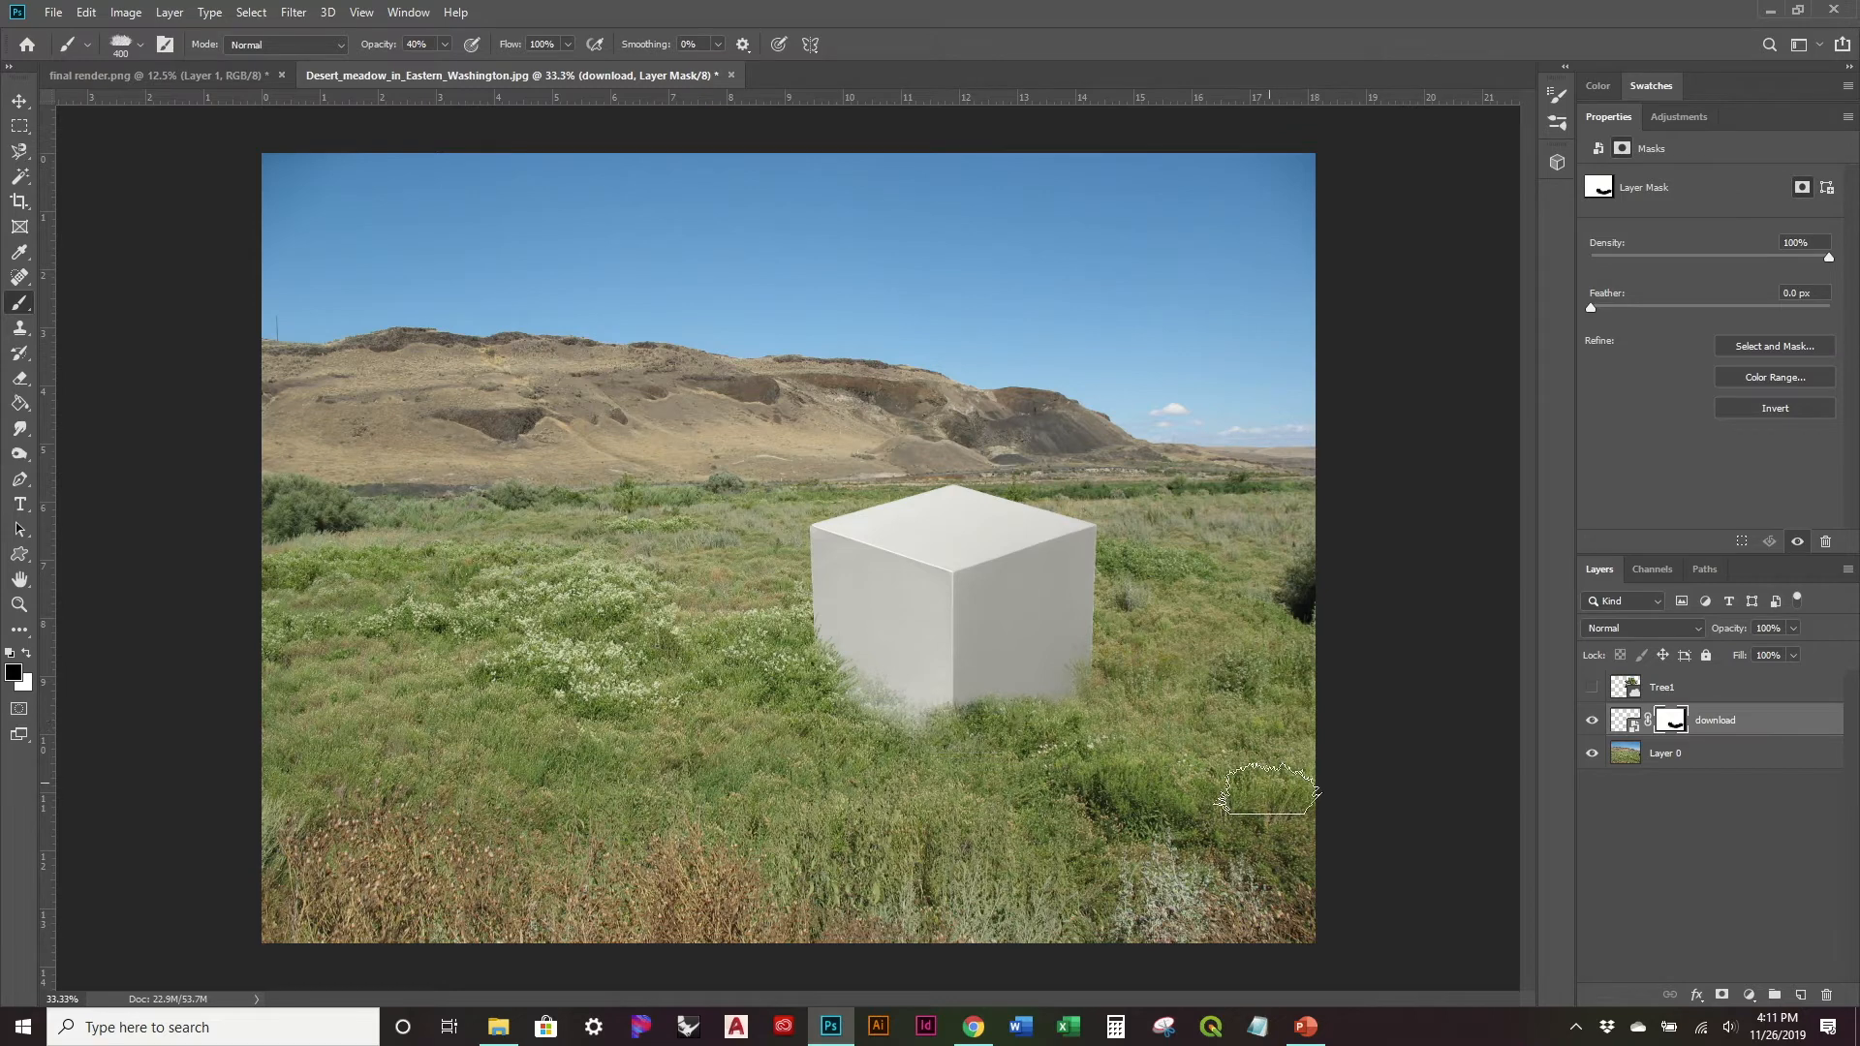
pyautogui.press(']')
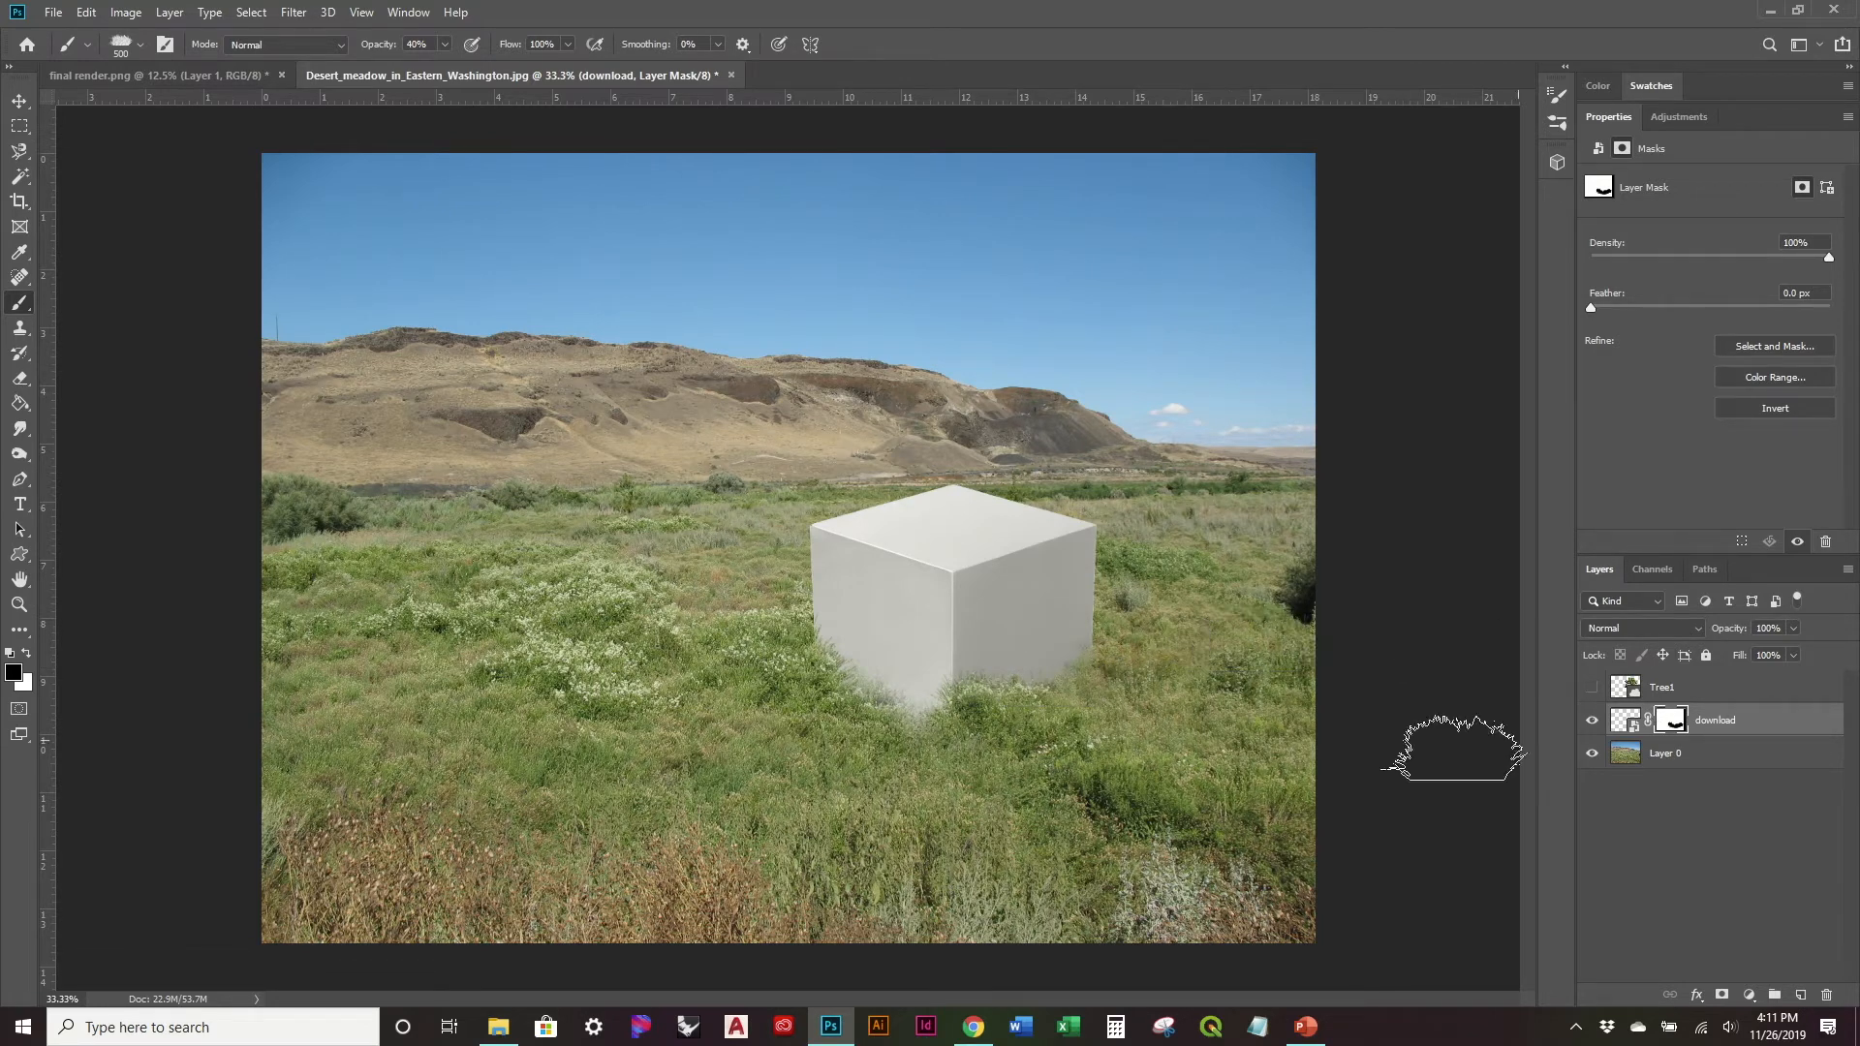
# Step: Hide the cube and meadow layers, show the Tree1 layer, and move the tree lower and slightly left on the canvas
pyautogui.click(1594, 720)
pyautogui.click(1591, 687)
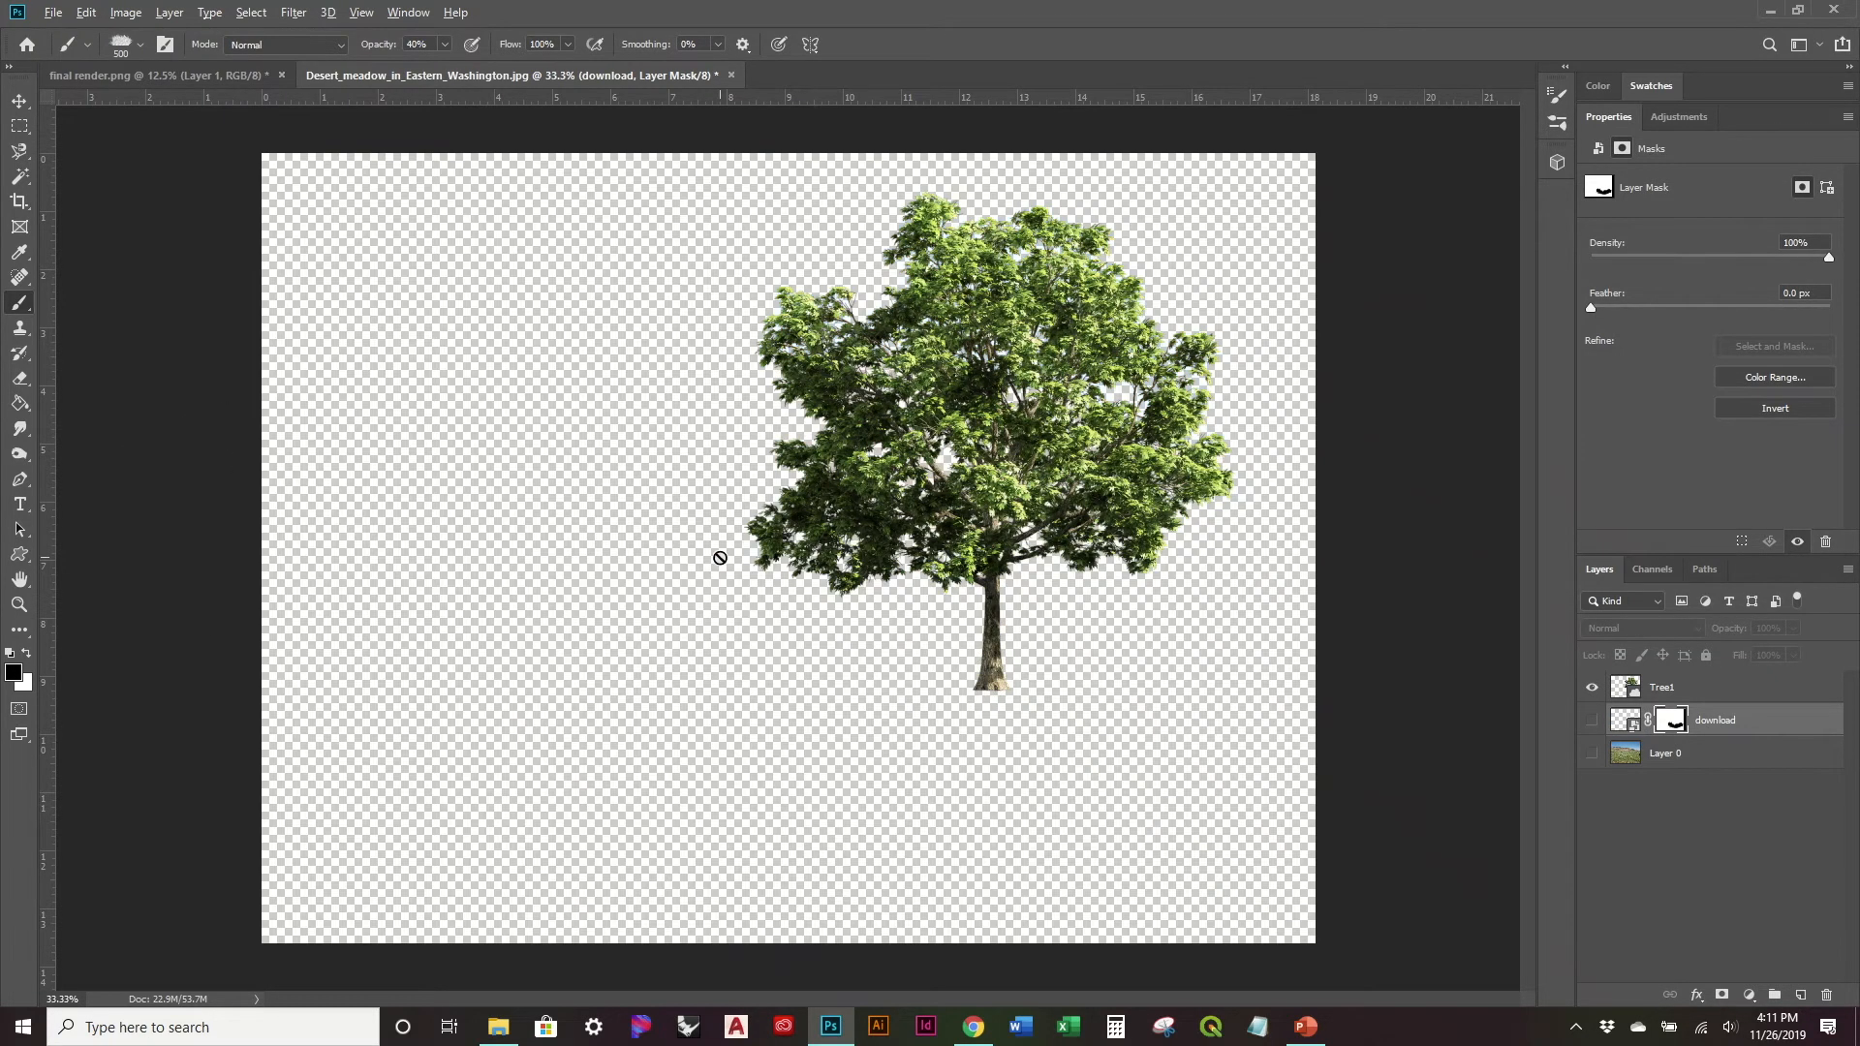
pyautogui.scroll(-1, 718, 557)
pyautogui.press('v')
pyautogui.moveTo(1005, 508); pyautogui.dragTo(987, 554)
pyautogui.click(1697, 689)
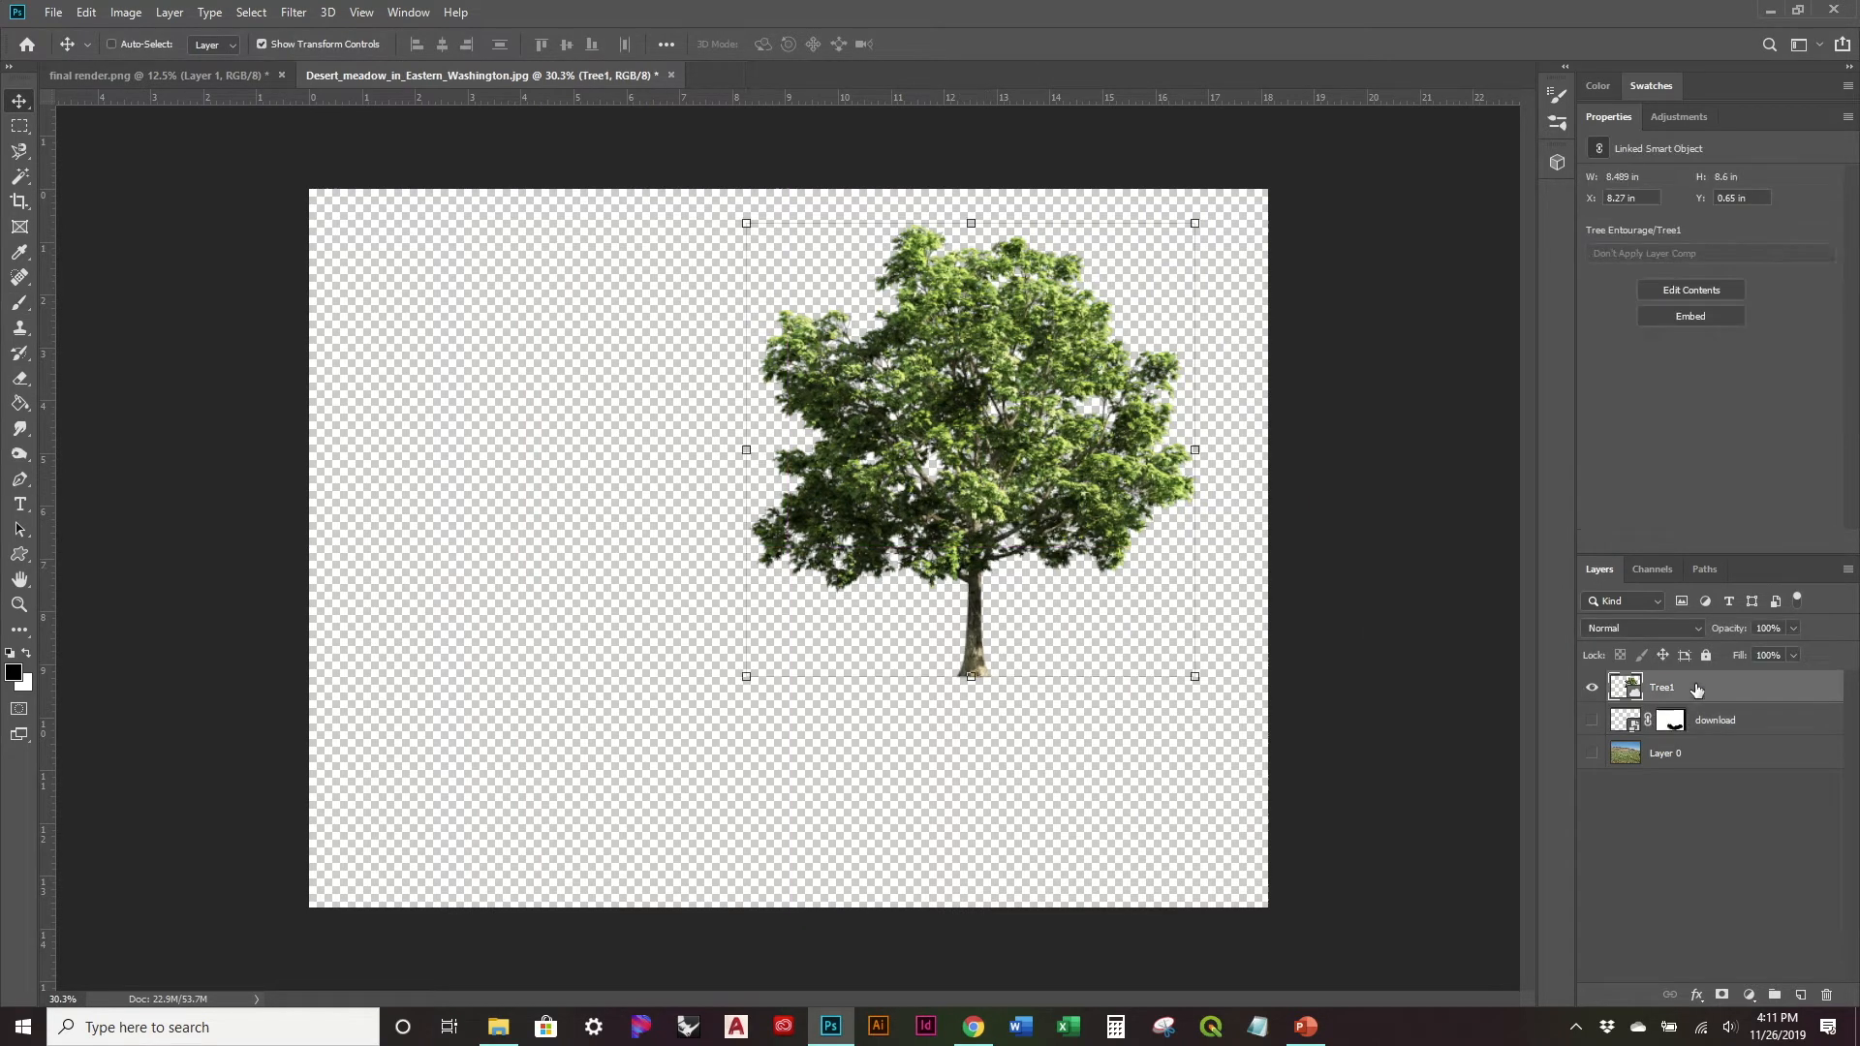
pyautogui.moveTo(1053, 494); pyautogui.dragTo(1020, 559)
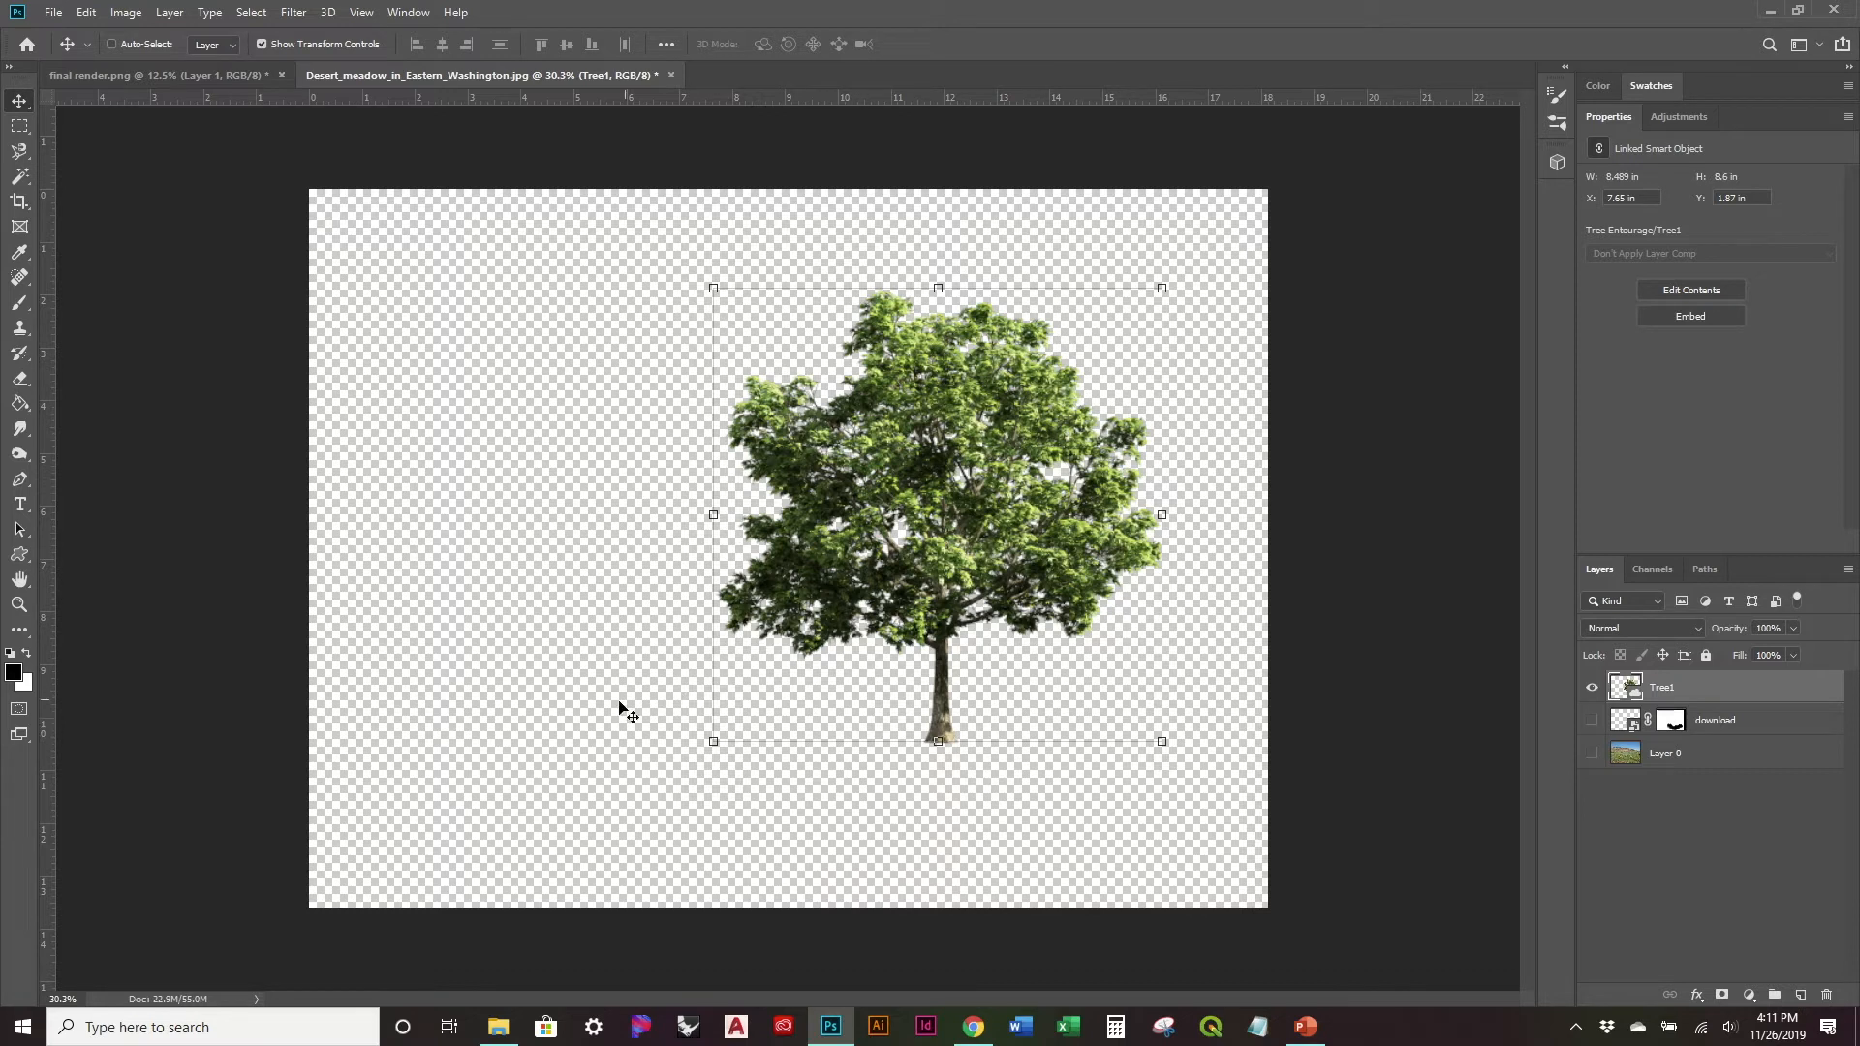
# Step: Create a new layer beneath Layer 0 and fill it with white using the Paint Bucket
pyautogui.click(1707, 751)
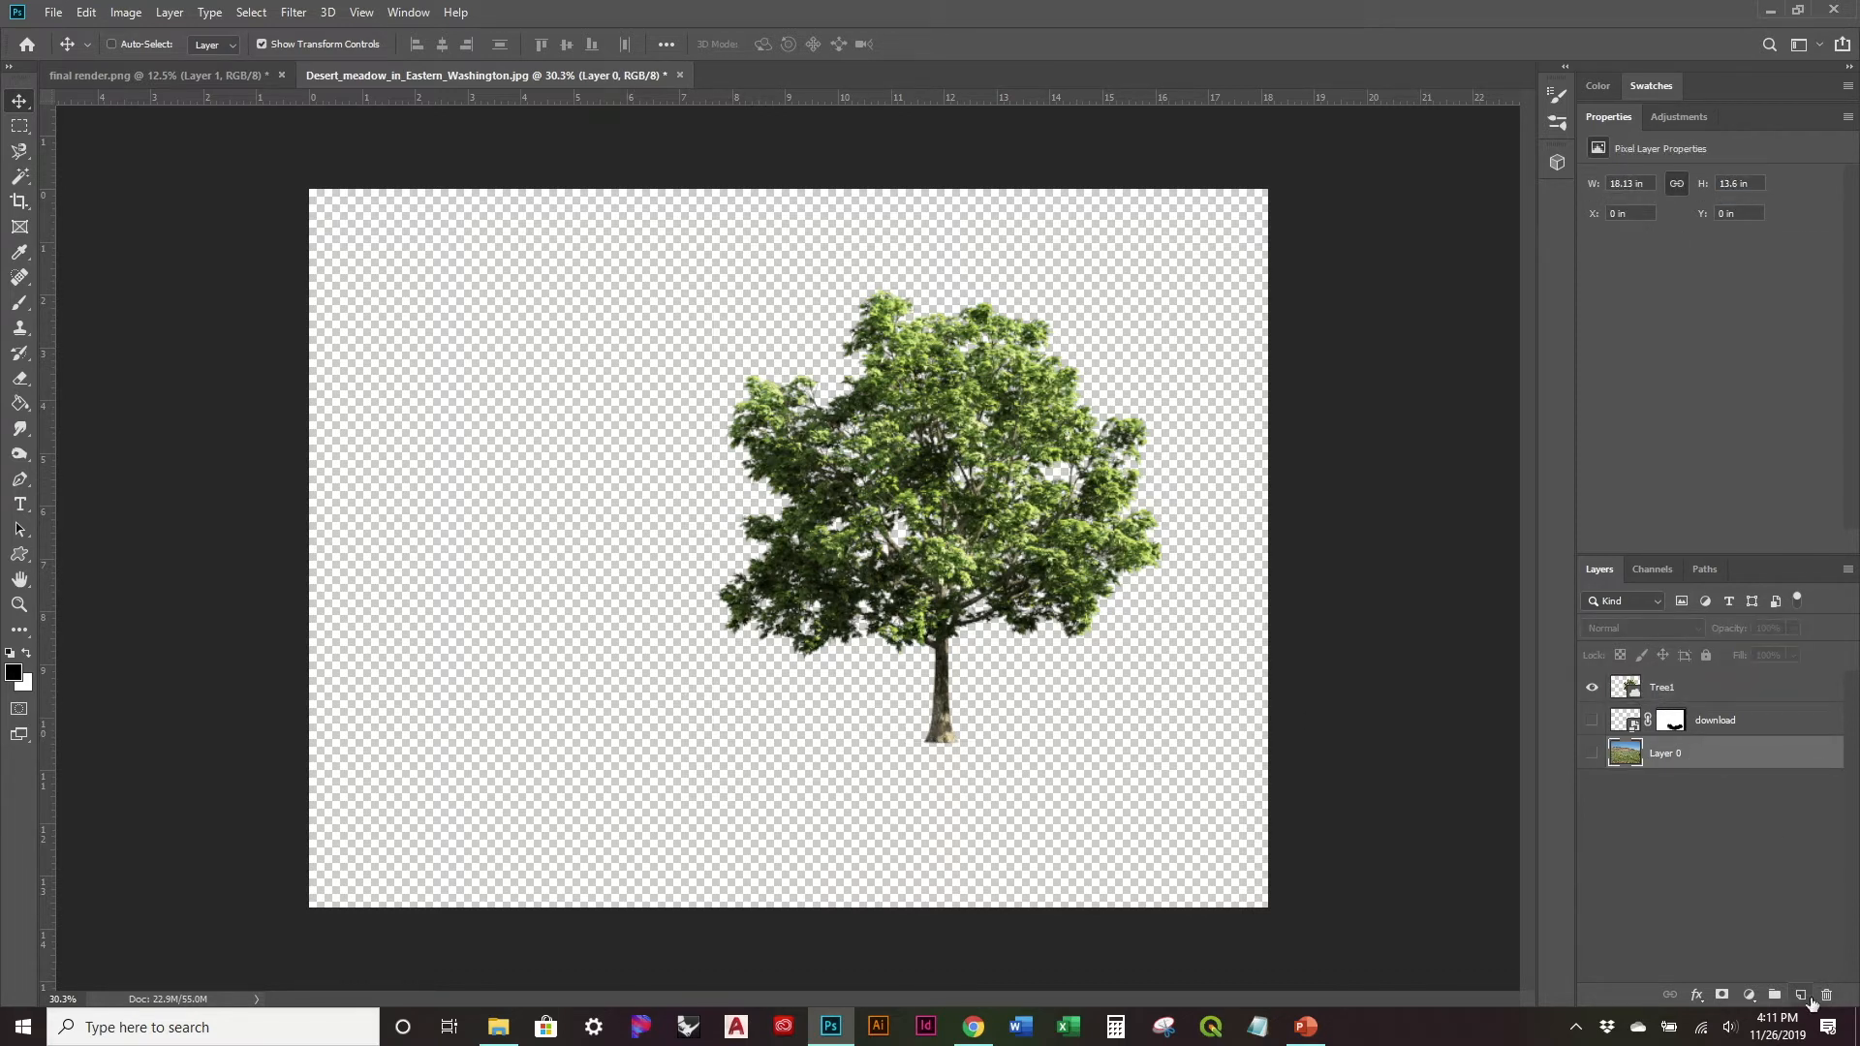
pyautogui.keyDown('ctrl'); pyautogui.click(1809, 999); pyautogui.keyUp('ctrl')
pyautogui.press('g')
pyautogui.press('x')
pyautogui.click(1154, 677)
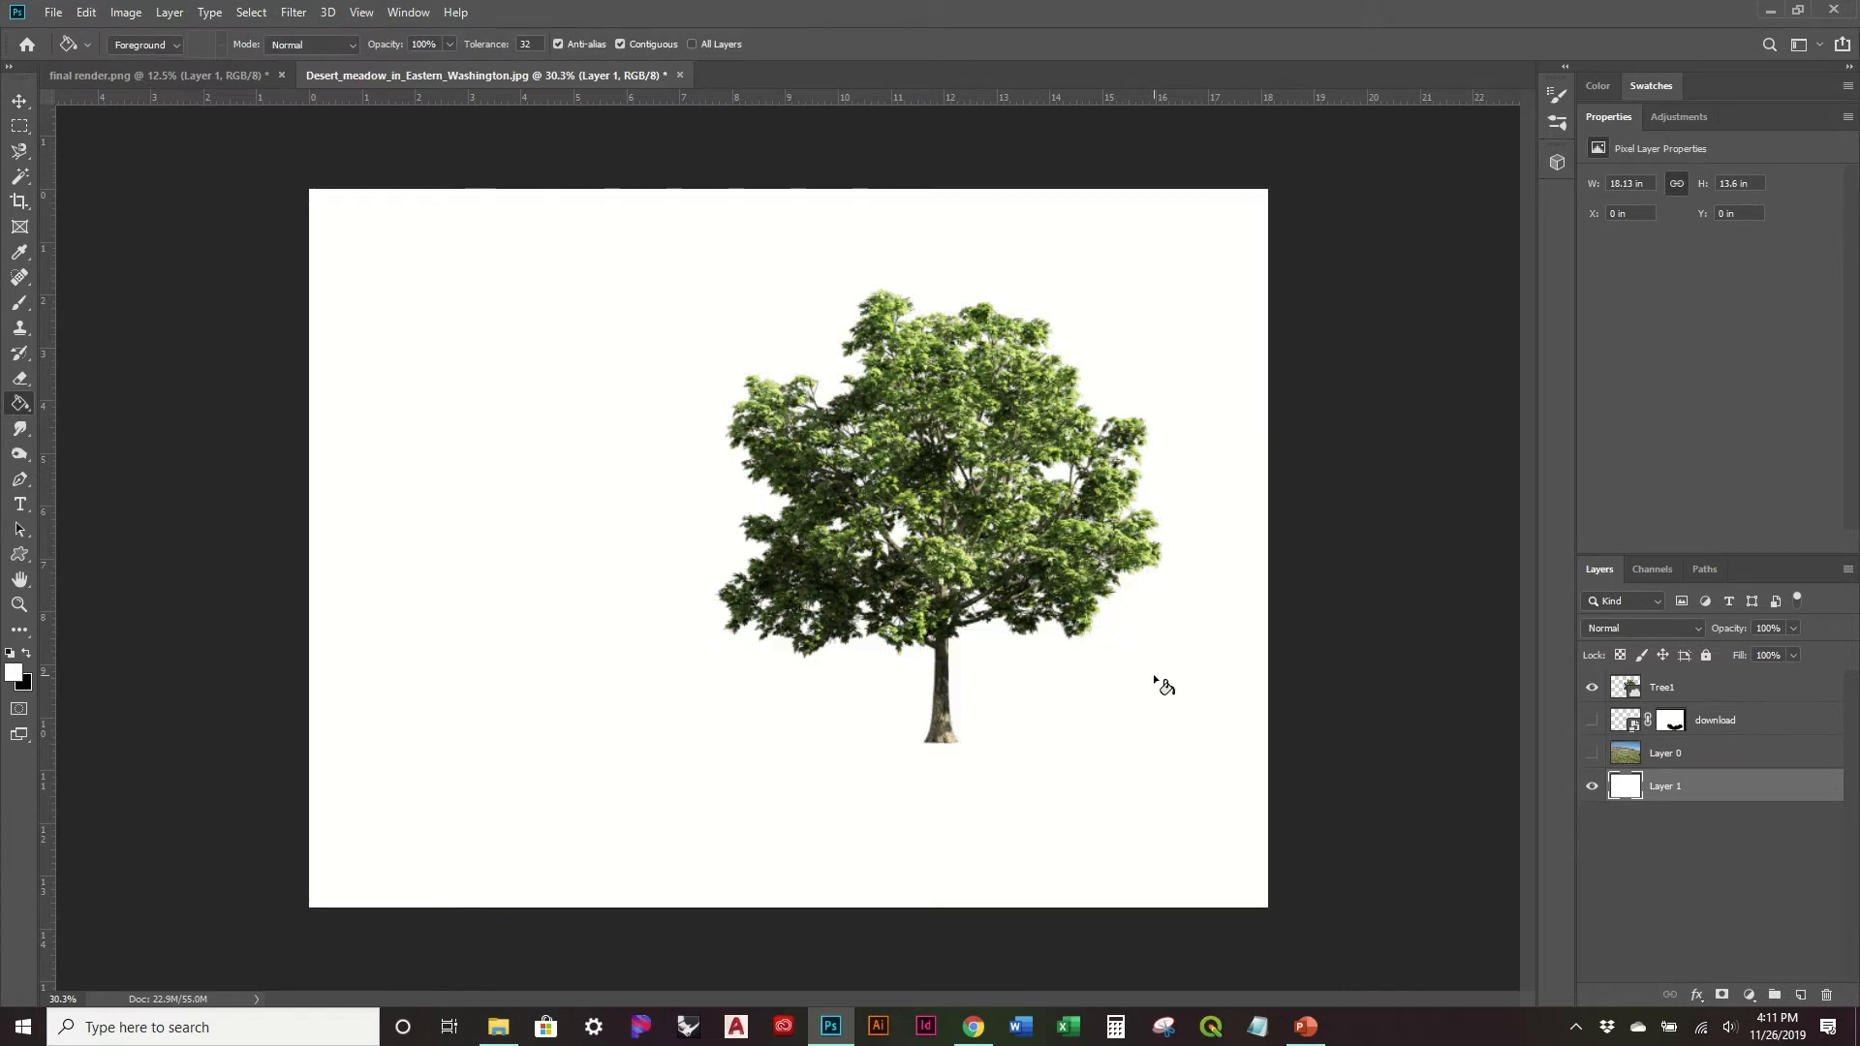
# Step: Toggle the visibility of Layer 0 to compare the tree against the meadow photo and the white background
pyautogui.click(1702, 751)
pyautogui.click(1592, 754)
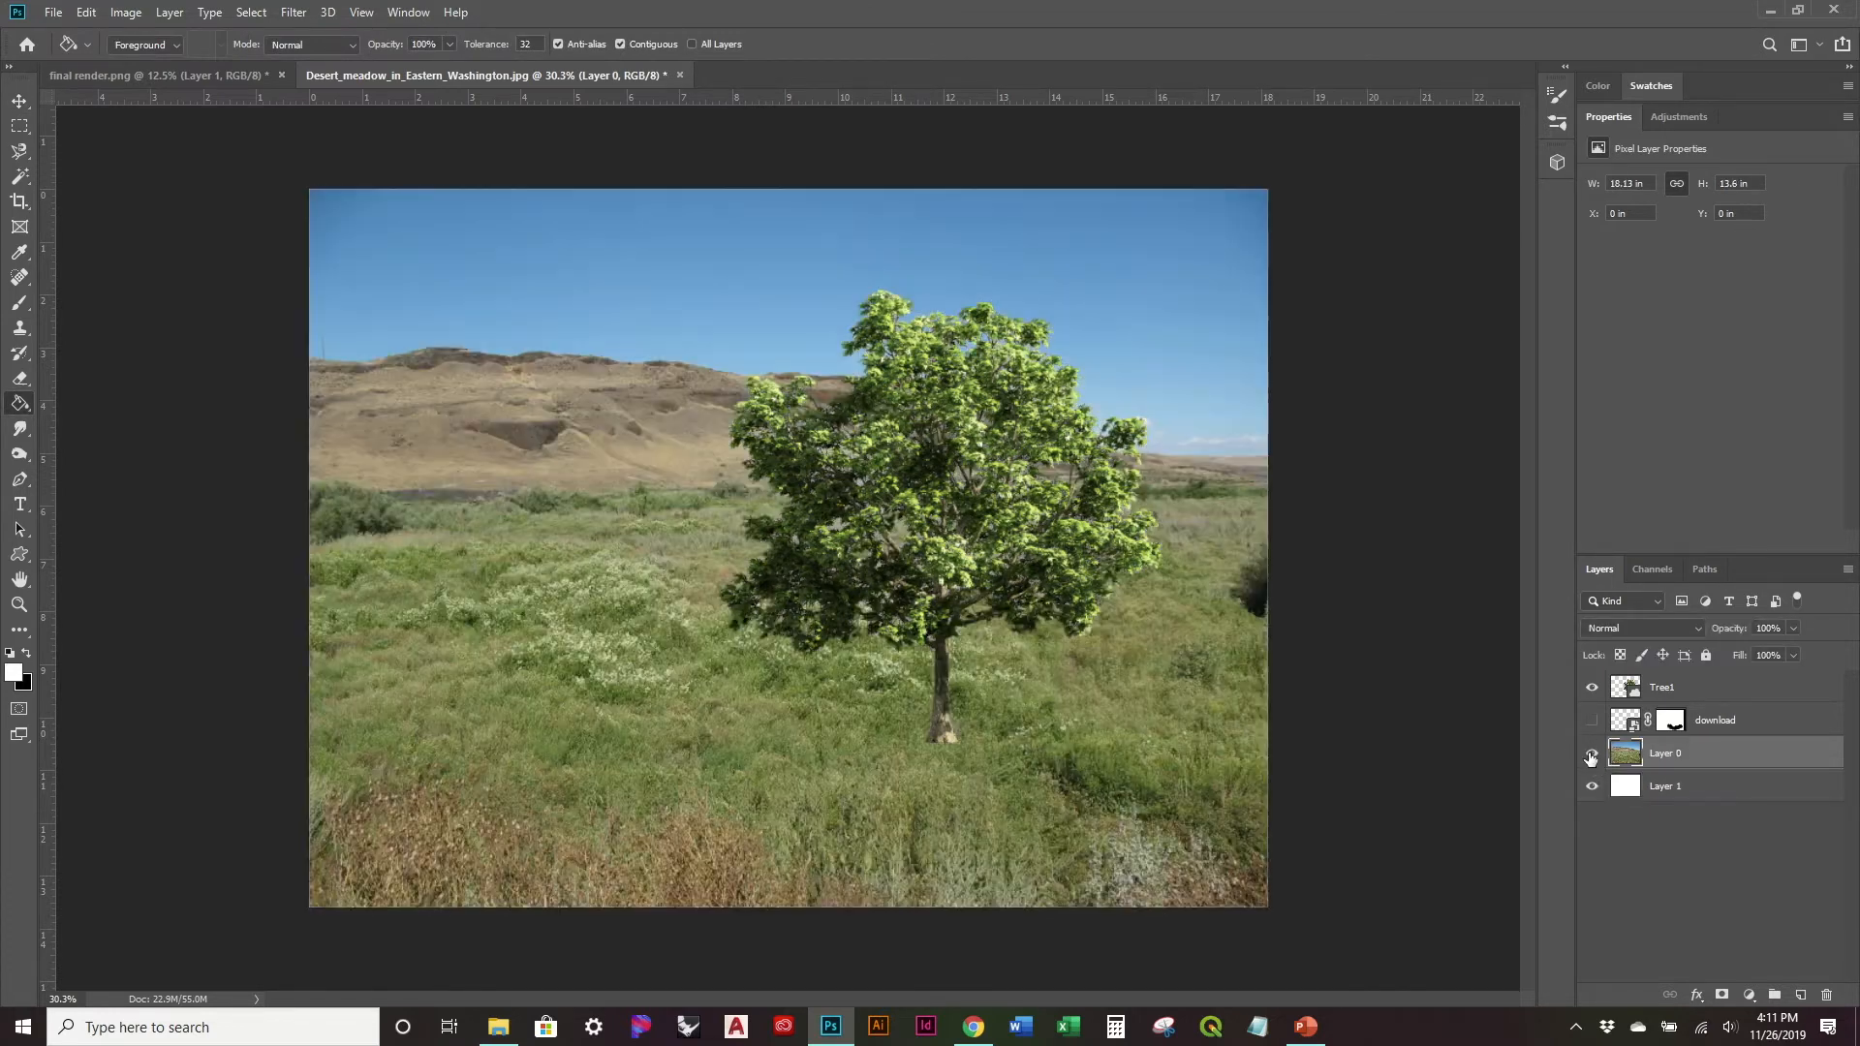
pyautogui.click(1592, 754)
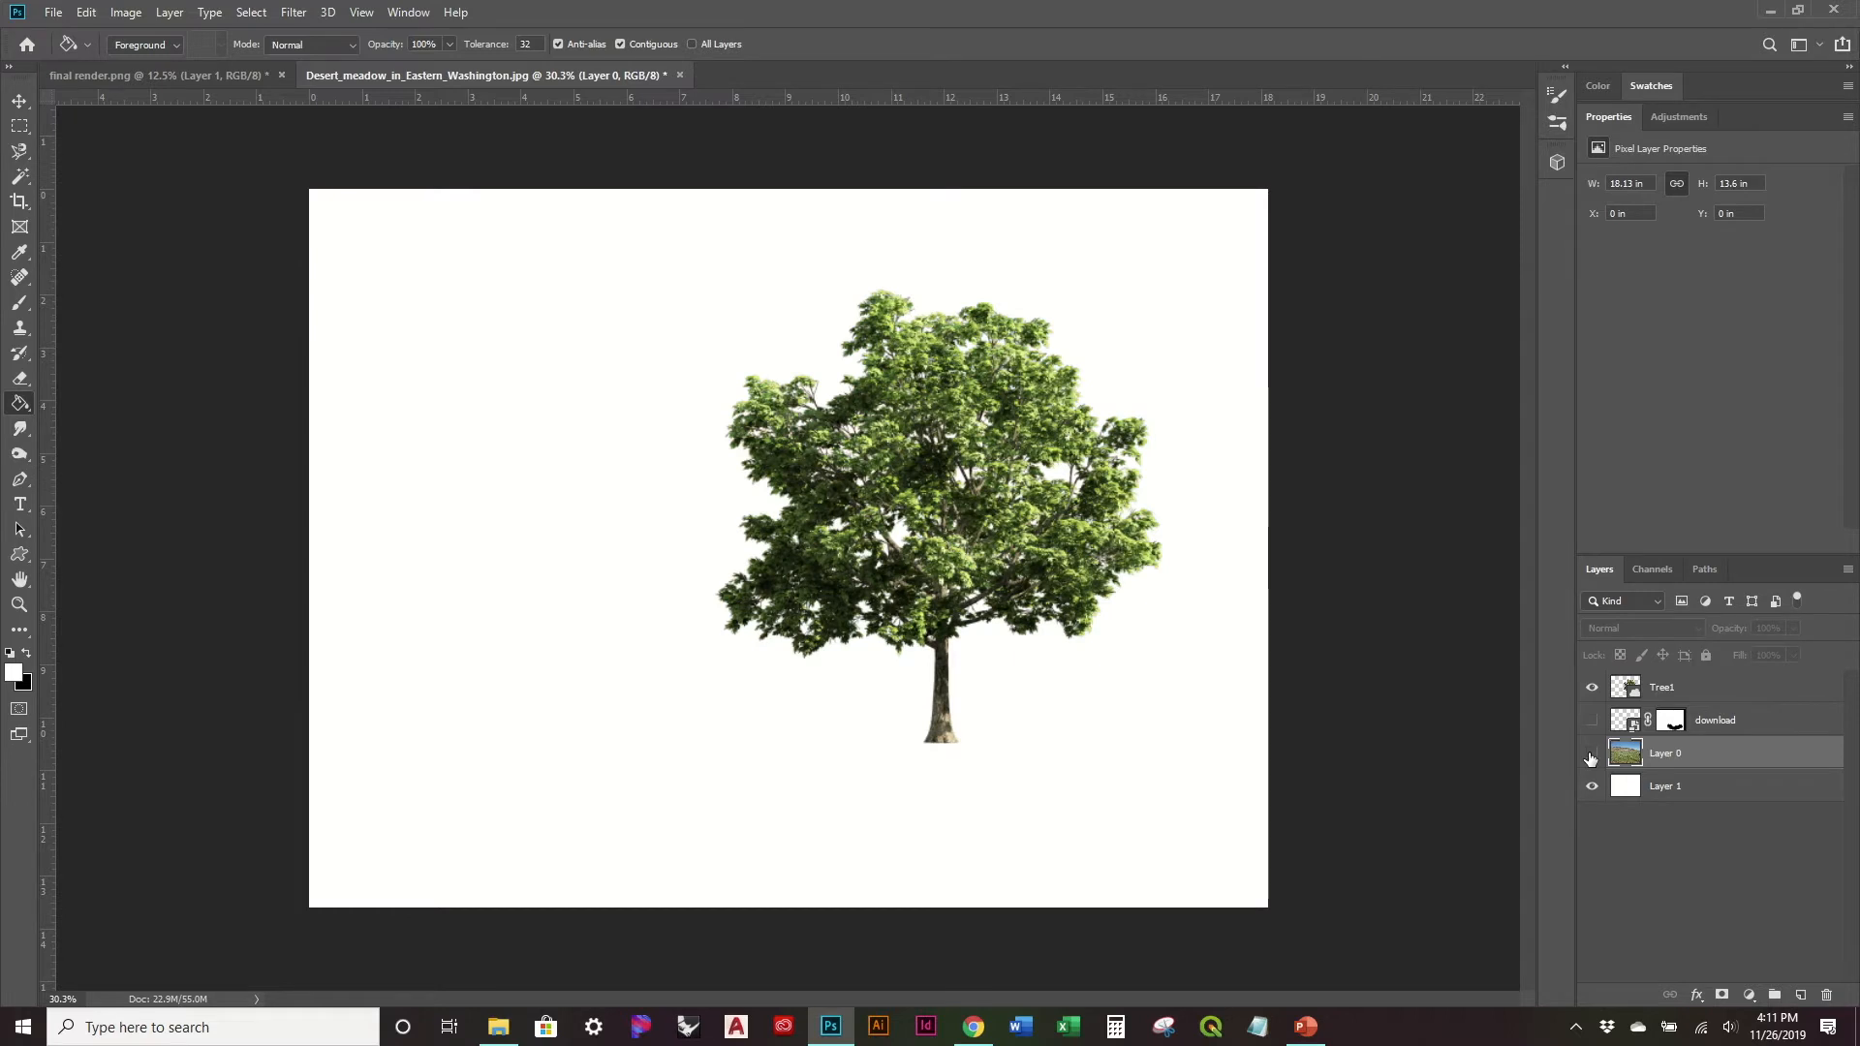
pyautogui.click(1592, 753)
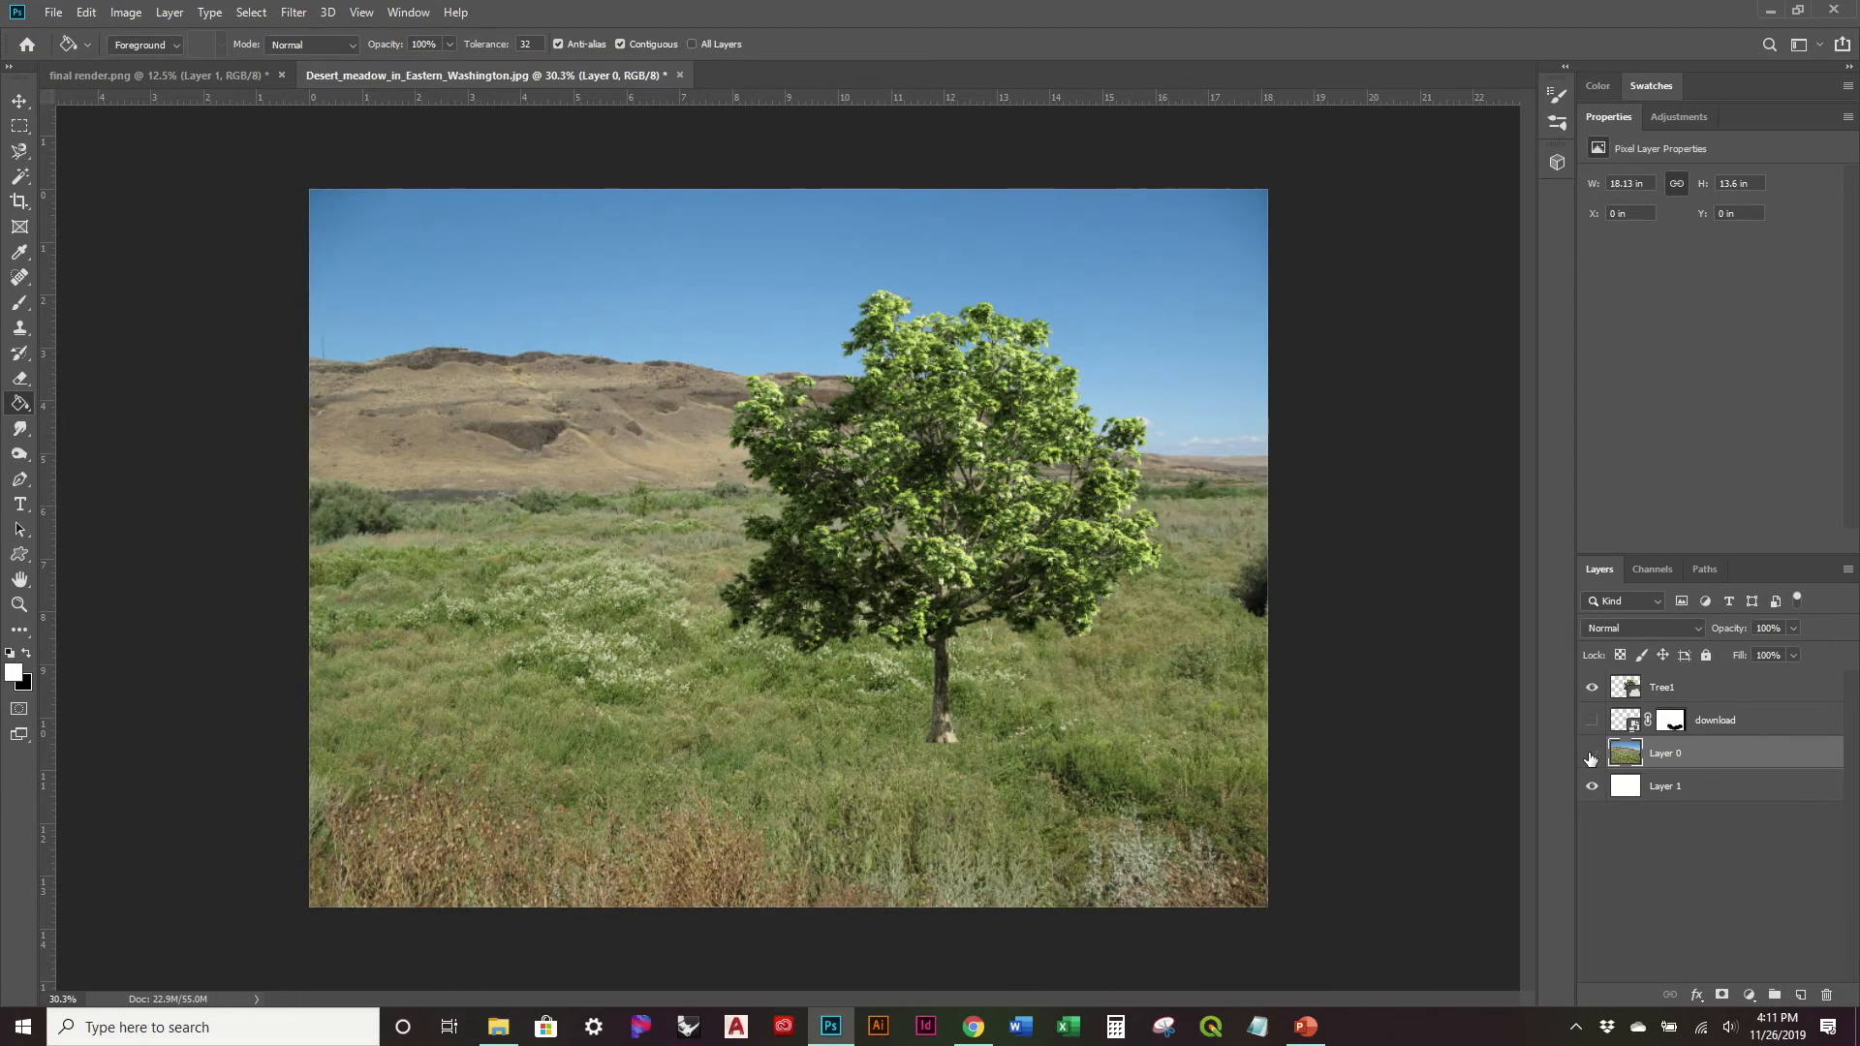
pyautogui.click(1592, 754)
pyautogui.press('v')
pyautogui.moveTo(1055, 579); pyautogui.dragTo(1191, 606)
pyautogui.click(1594, 754)
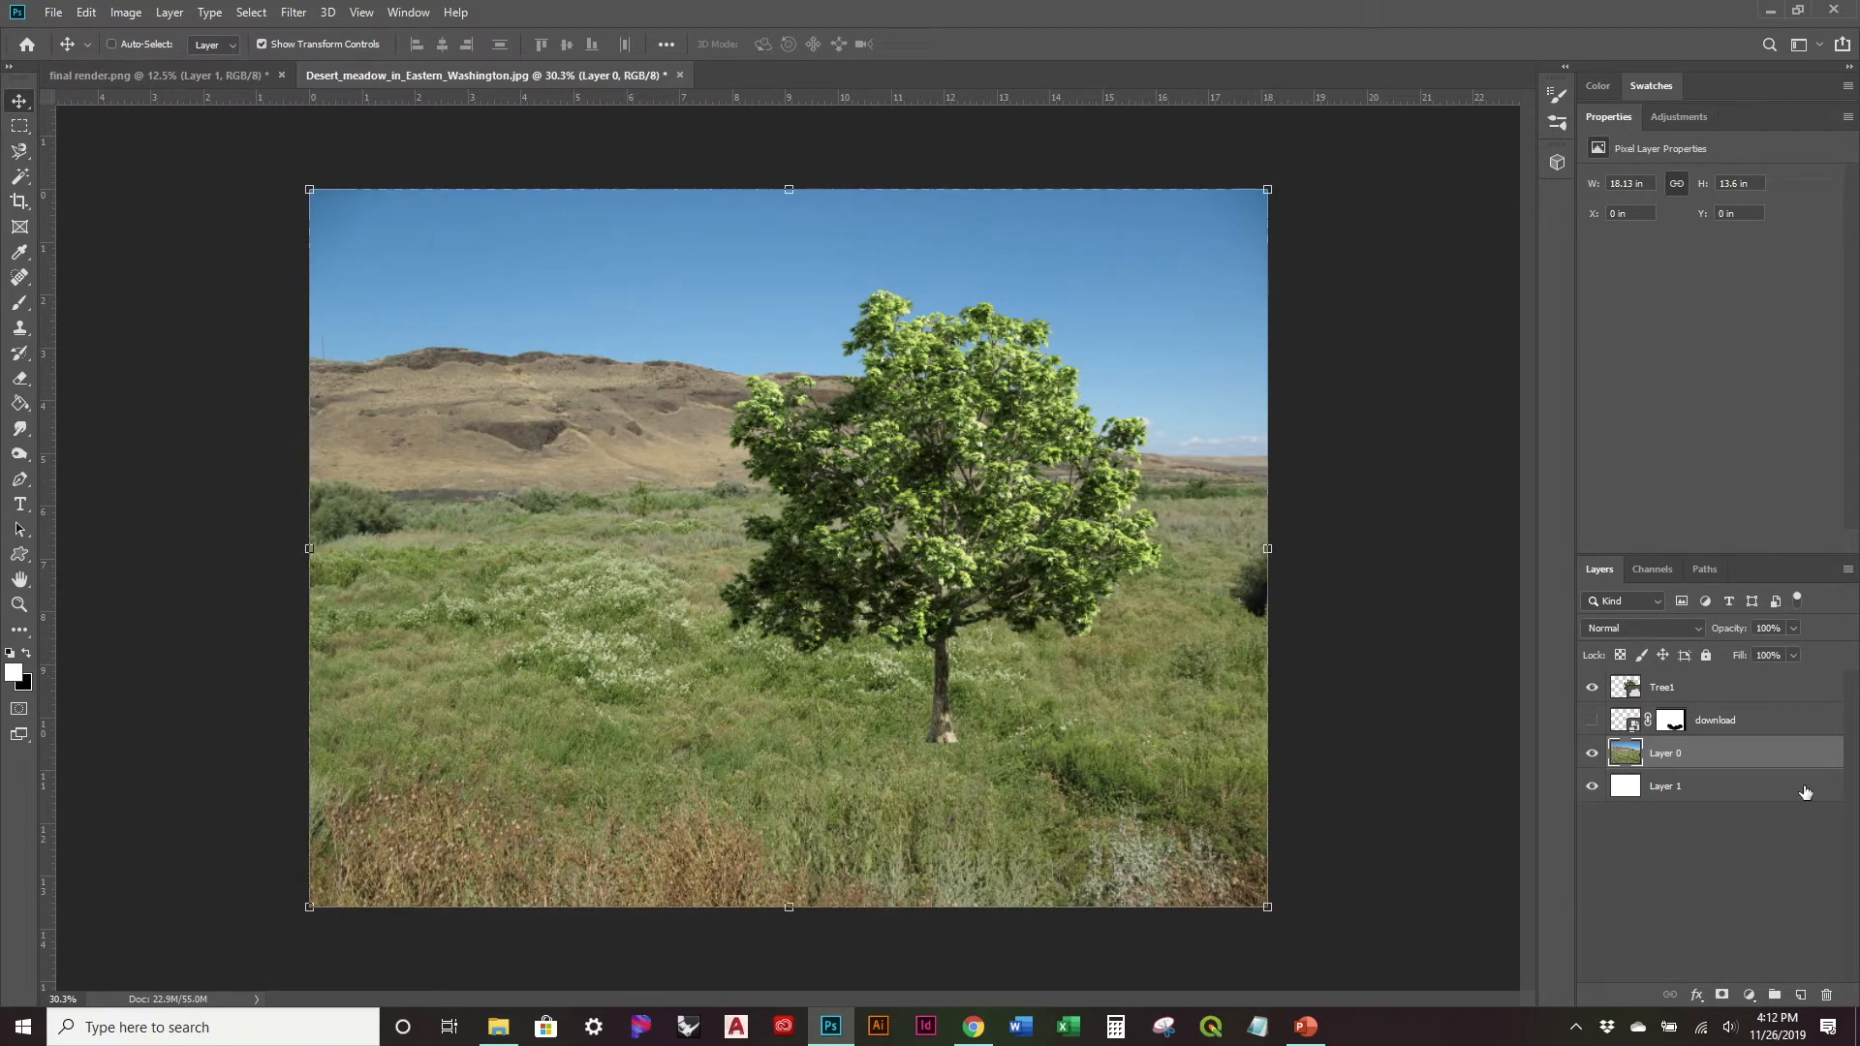
pyautogui.click(1592, 754)
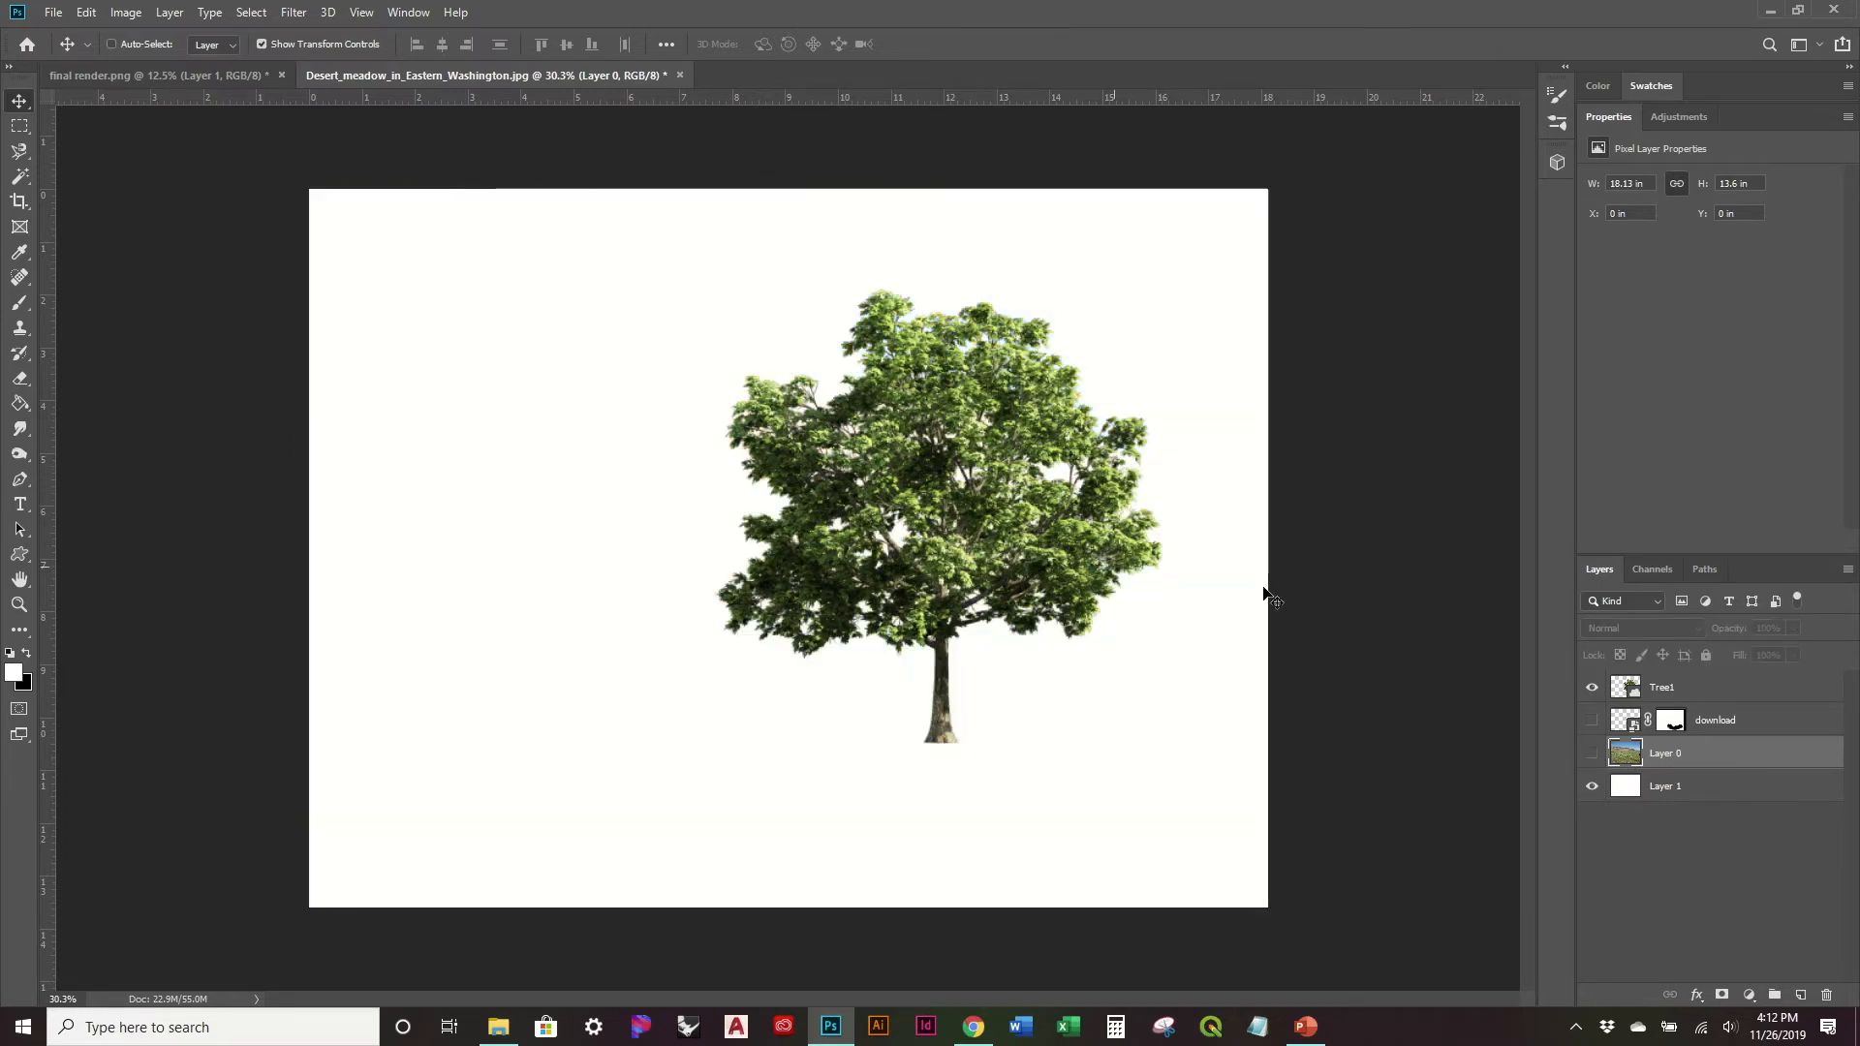
# Step: Shift the Tree1 layer slightly right, and make Layer 0 active and visible behind it
pyautogui.click(1755, 689)
pyautogui.moveTo(924, 518)
pyautogui.mouseDown()
pyautogui.moveTo(998, 516)
pyautogui.moveTo(932, 516)
pyautogui.mouseUp()
pyautogui.click(1722, 758)
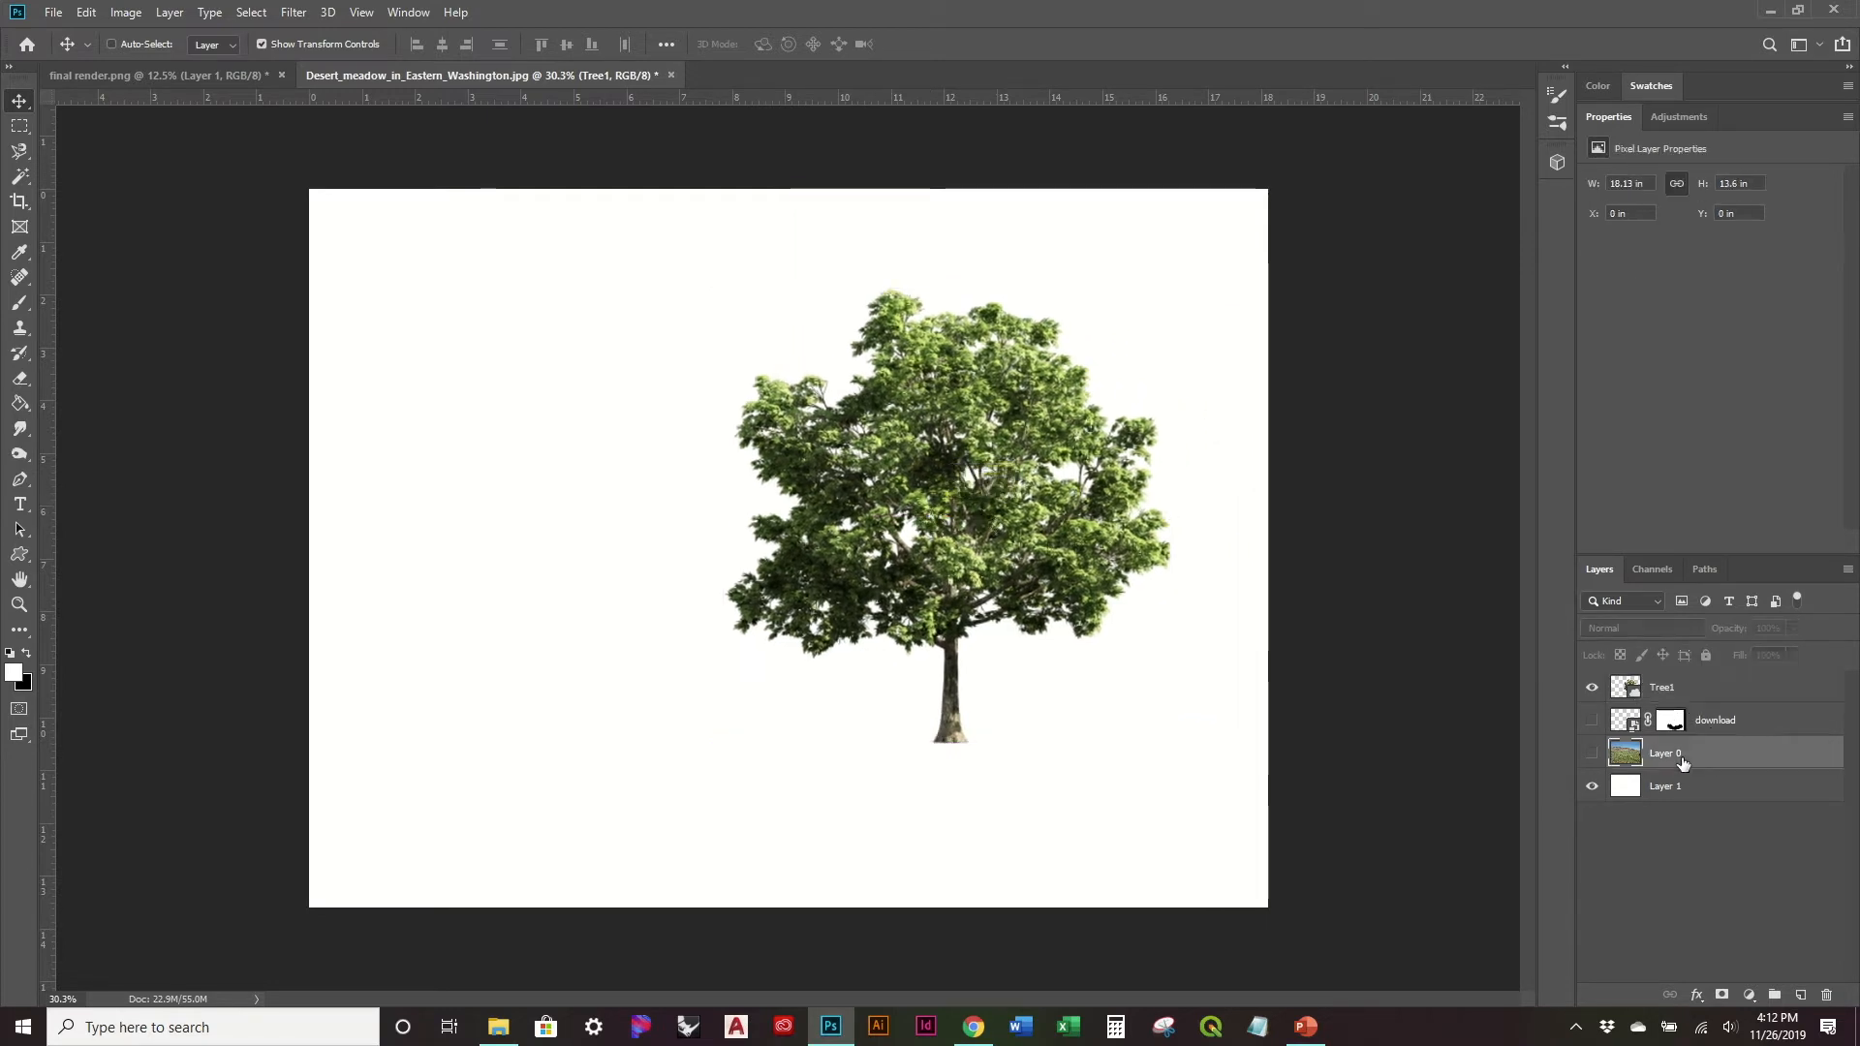
pyautogui.click(1591, 754)
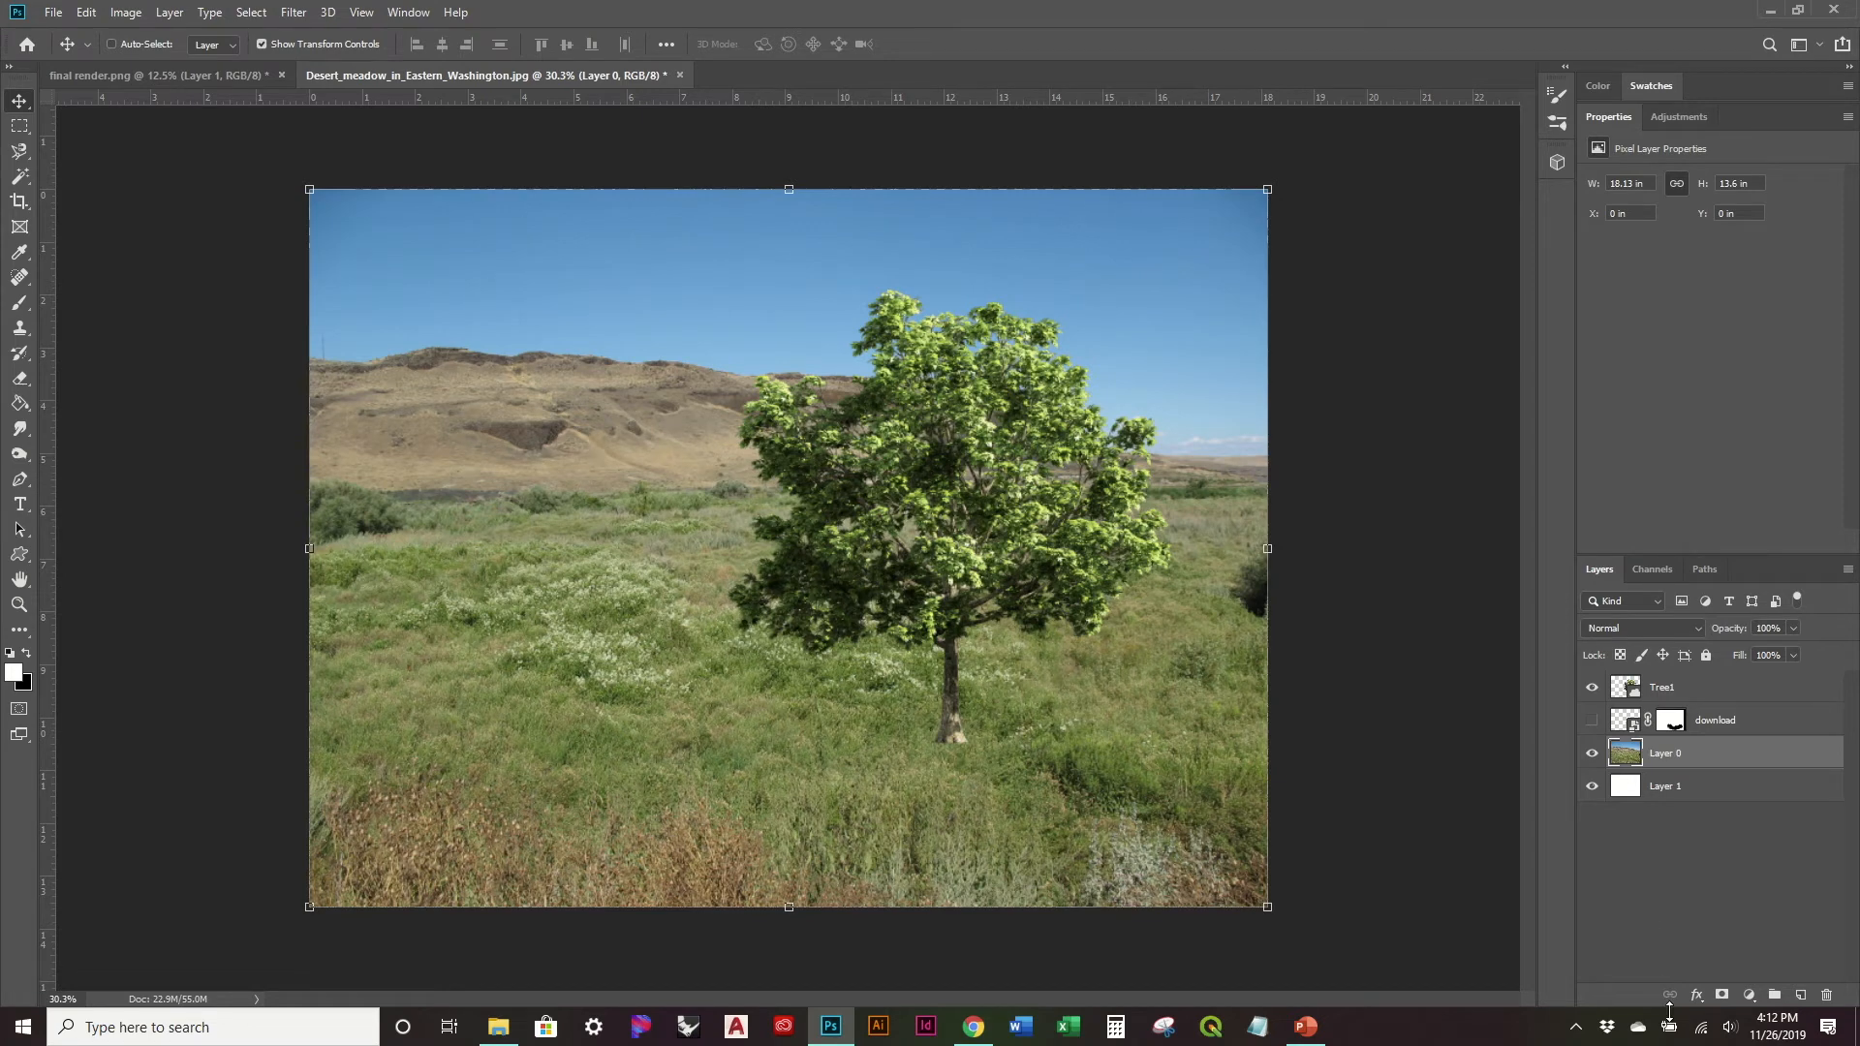
# Step: Add a layer mask to Layer 0 and invert it to black to hide the meadow photo
pyautogui.click(1721, 996)
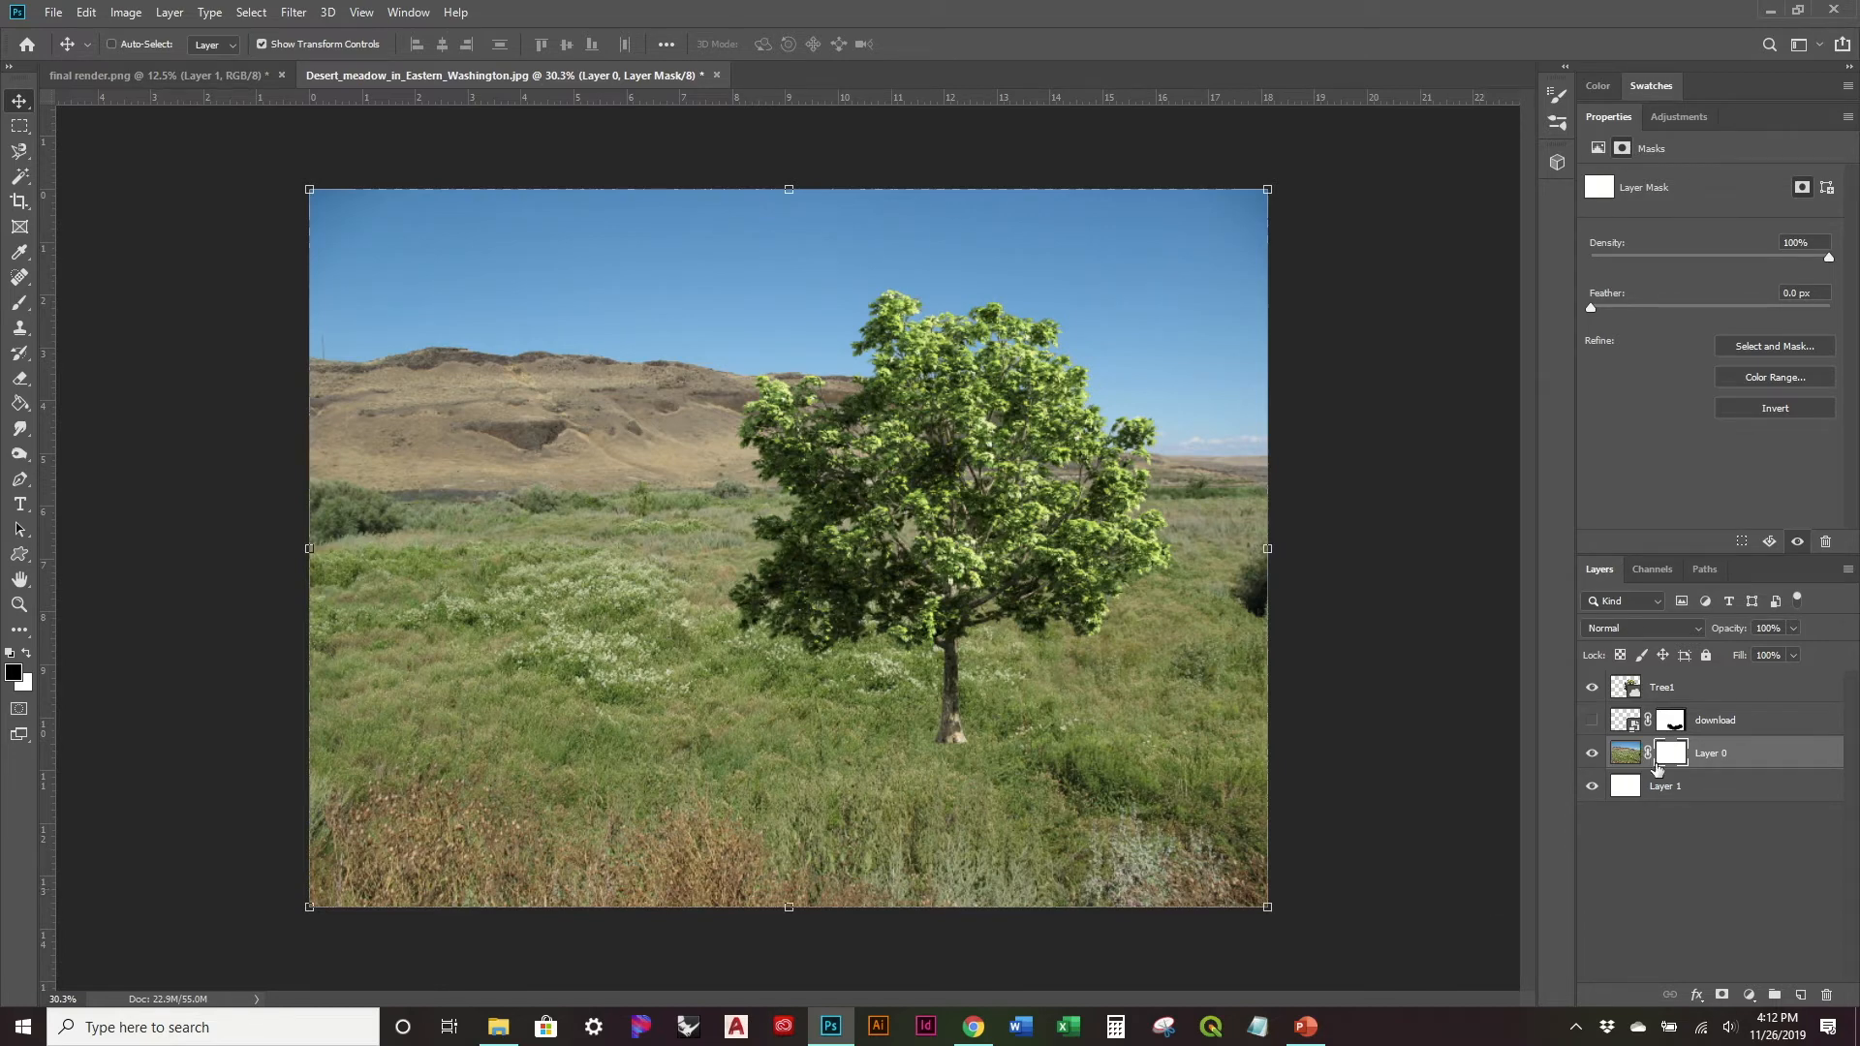
pyautogui.hotkey('ctrl', 'i')
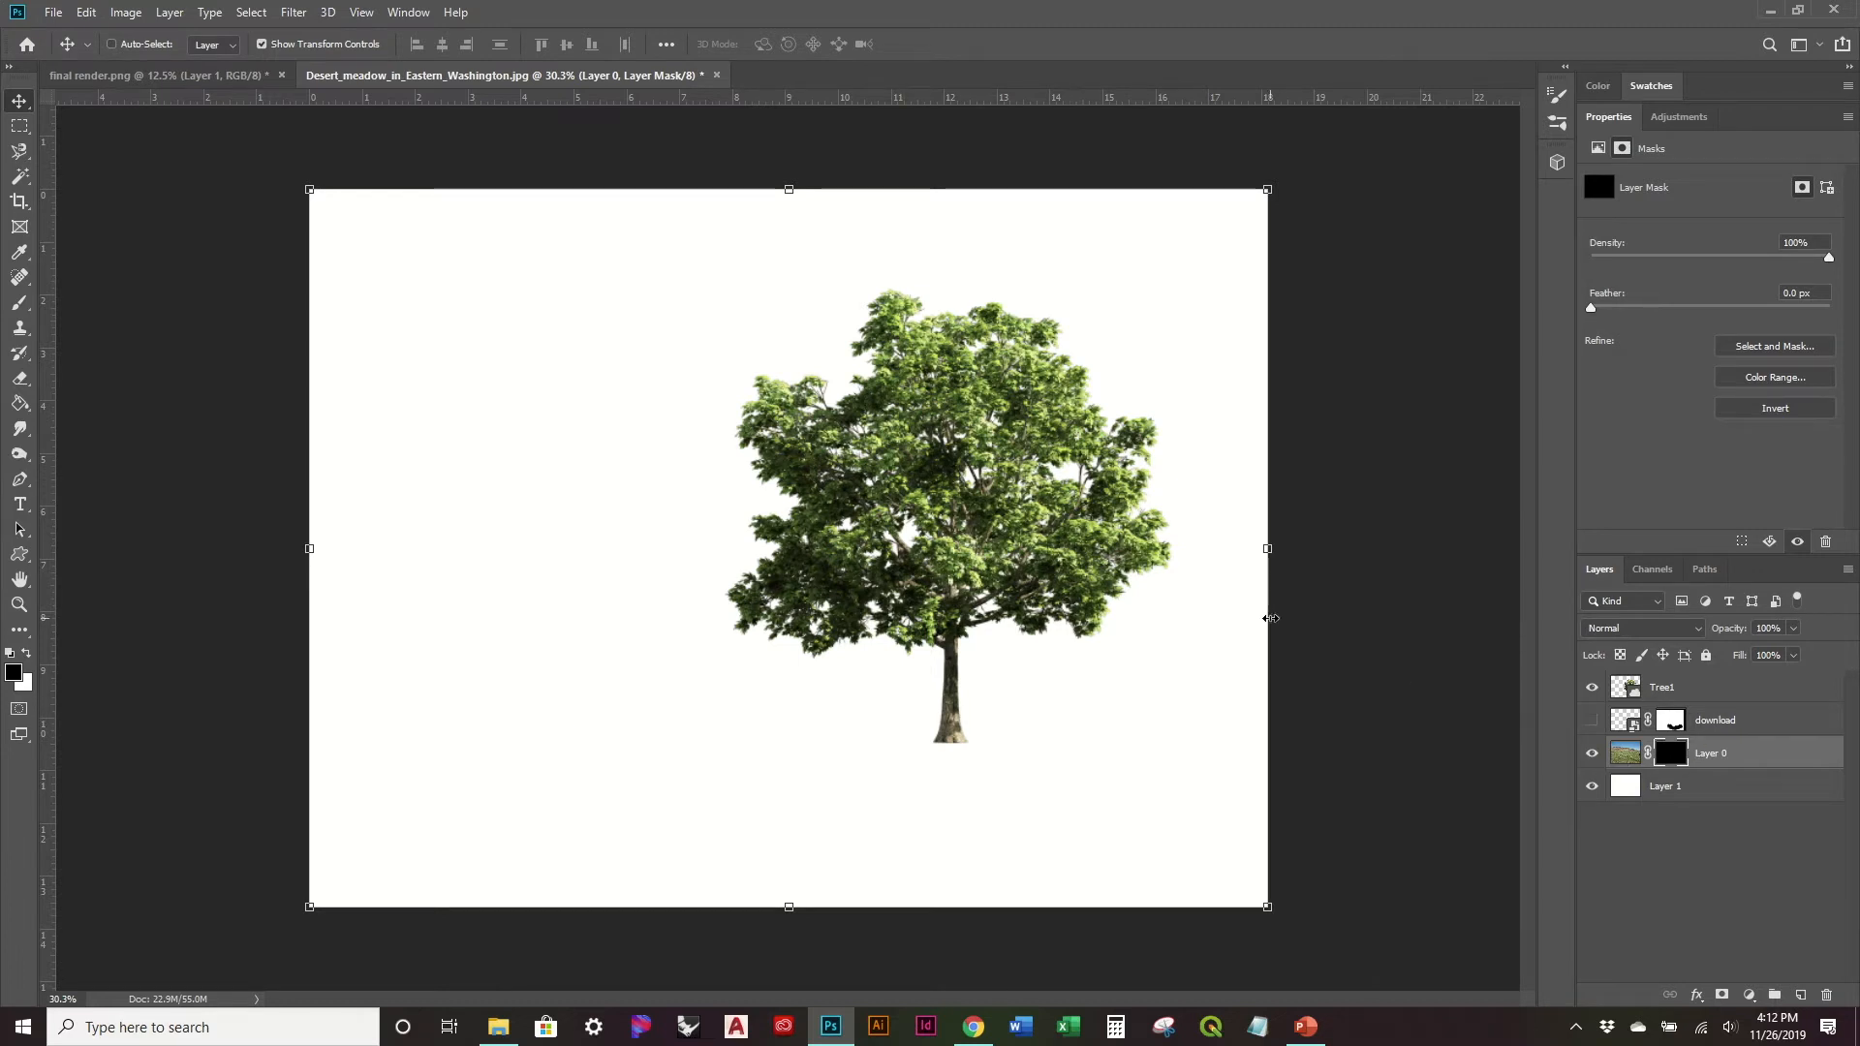
# Step: Choose Sampled Brush #18 from The_Grasslands_by_midnightstouch set for the Brush tool and enlarge it to 1300 px
pyautogui.press('b')
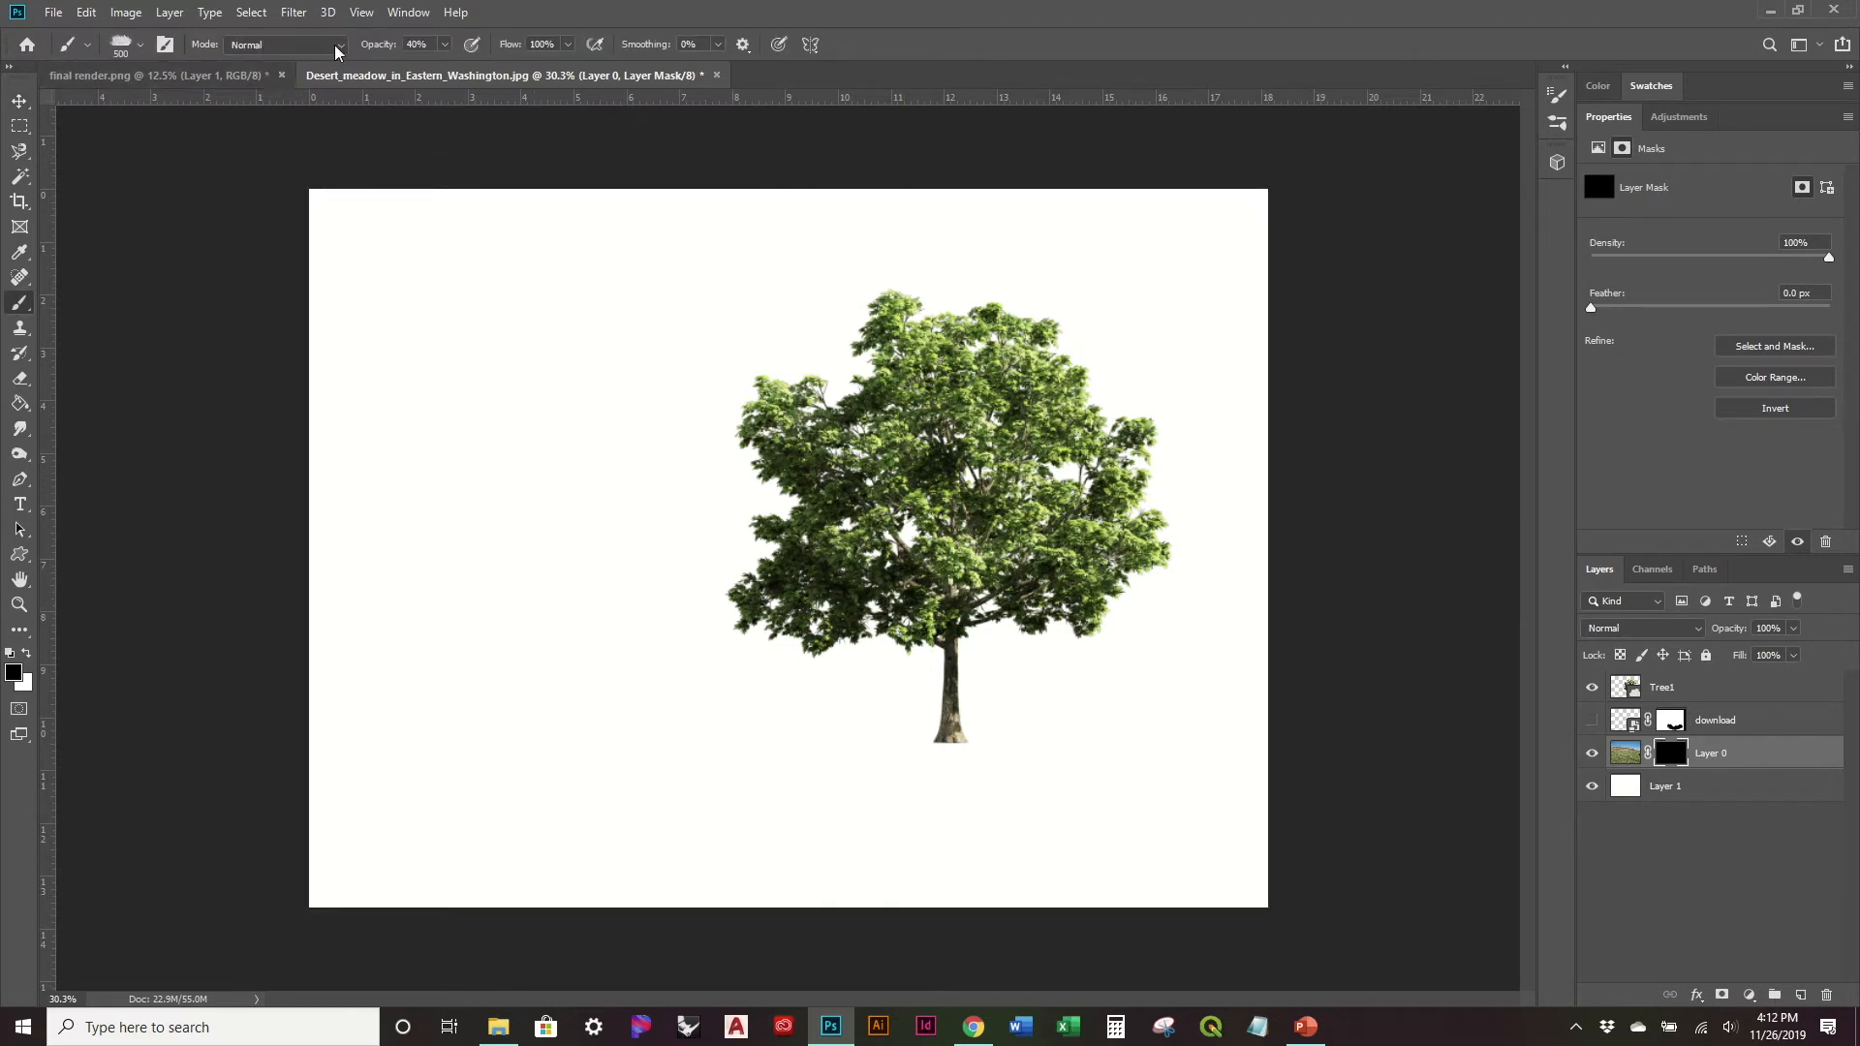
pyautogui.click(141, 55)
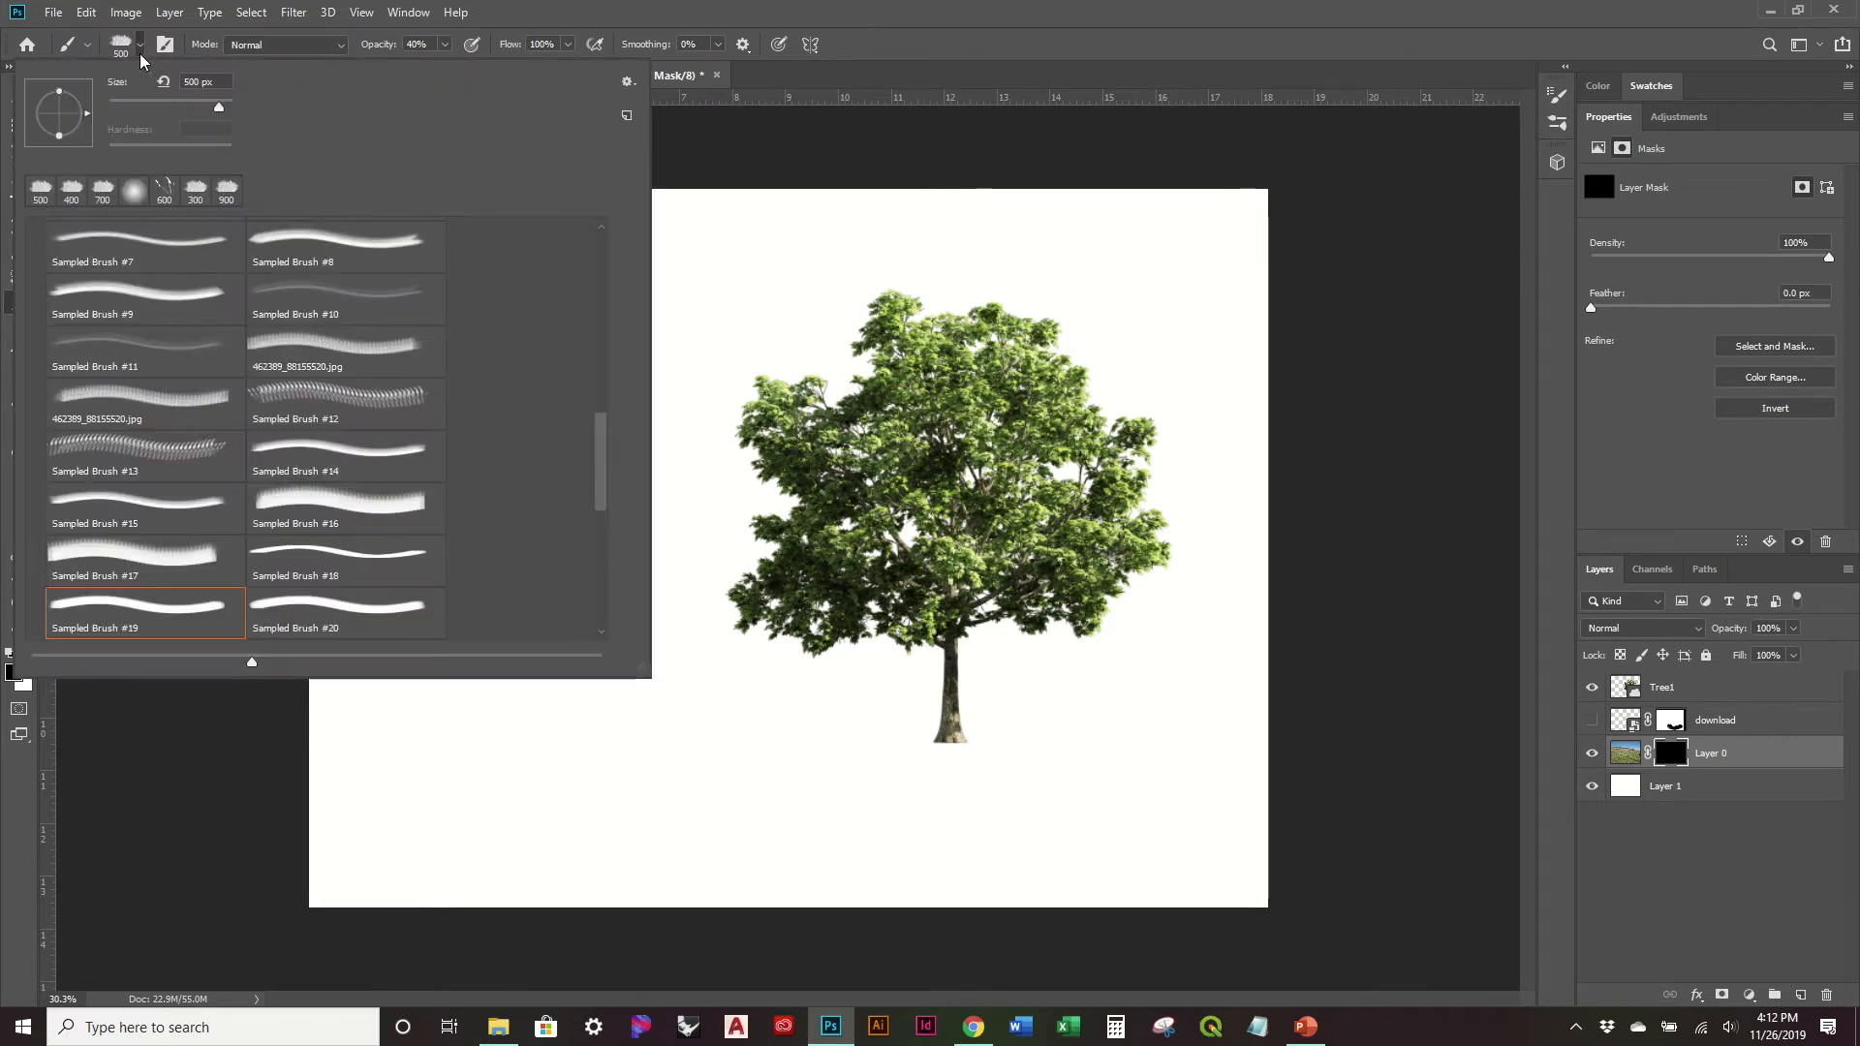
pyautogui.click(1557, 123)
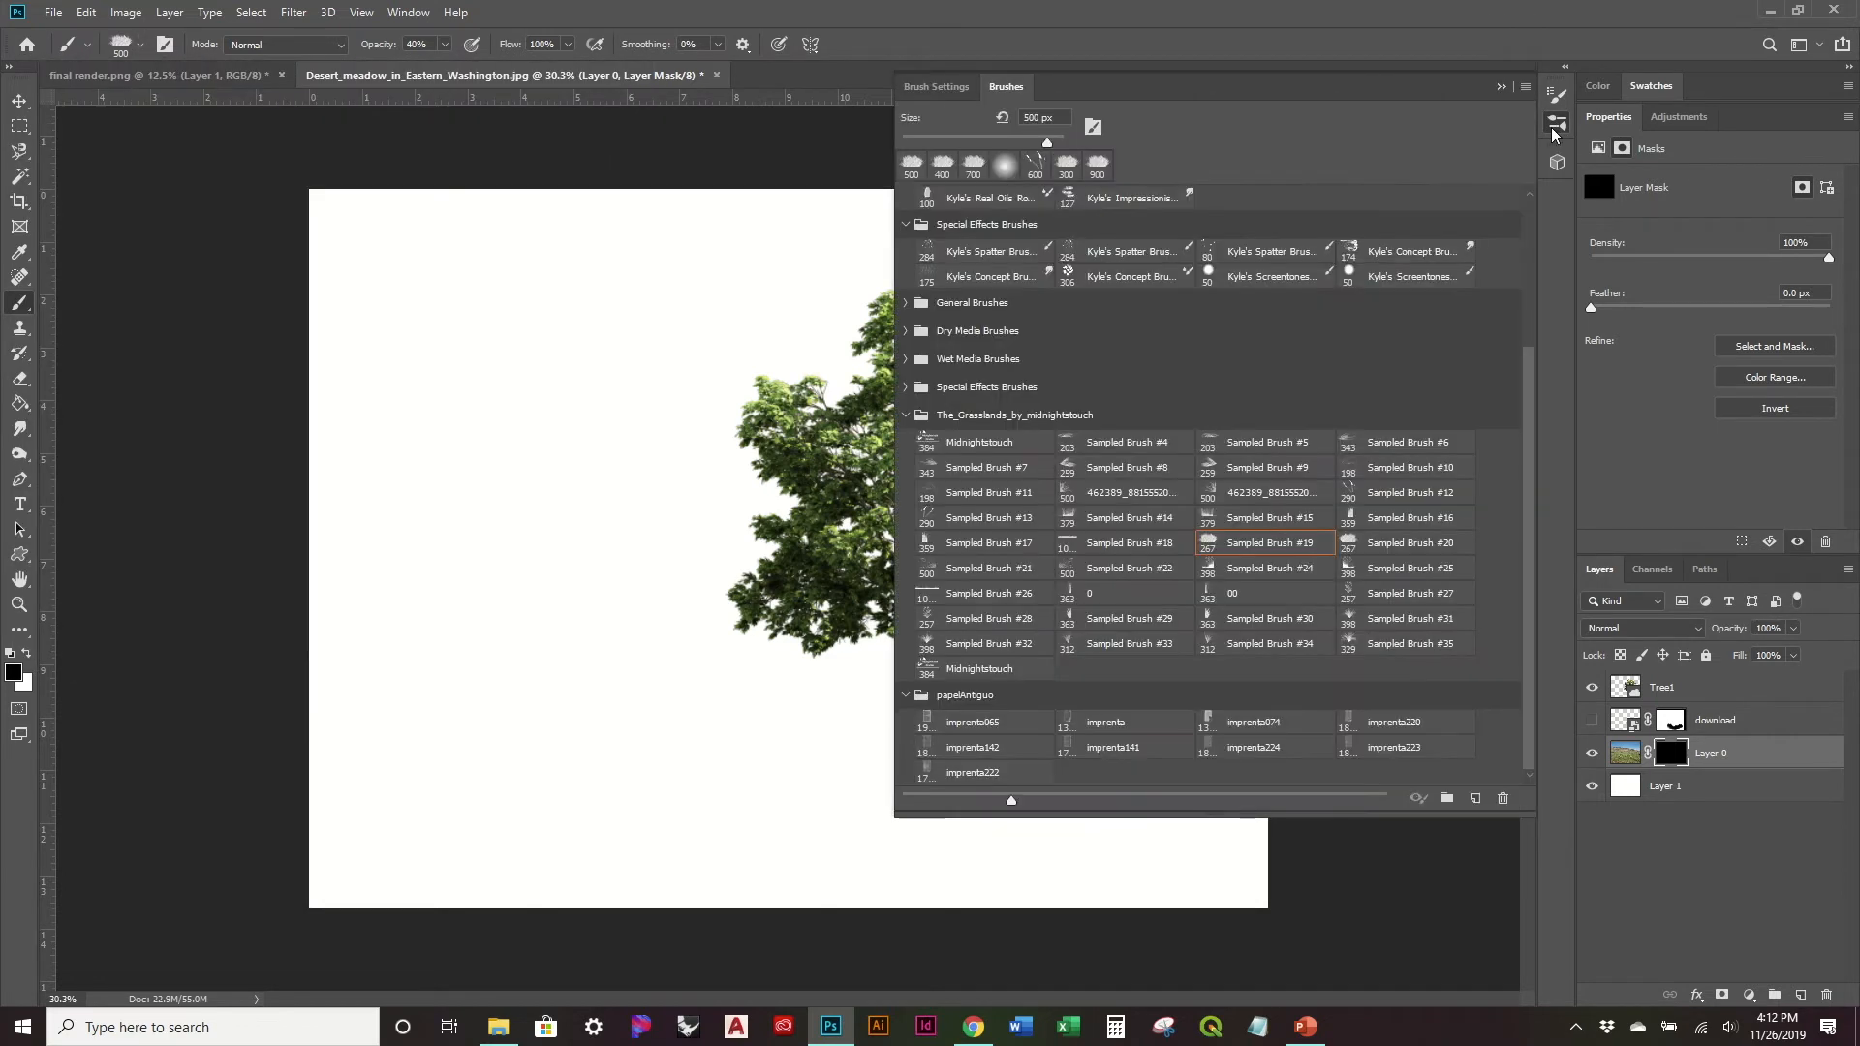
pyautogui.click(1124, 540)
pyautogui.click(1499, 88)
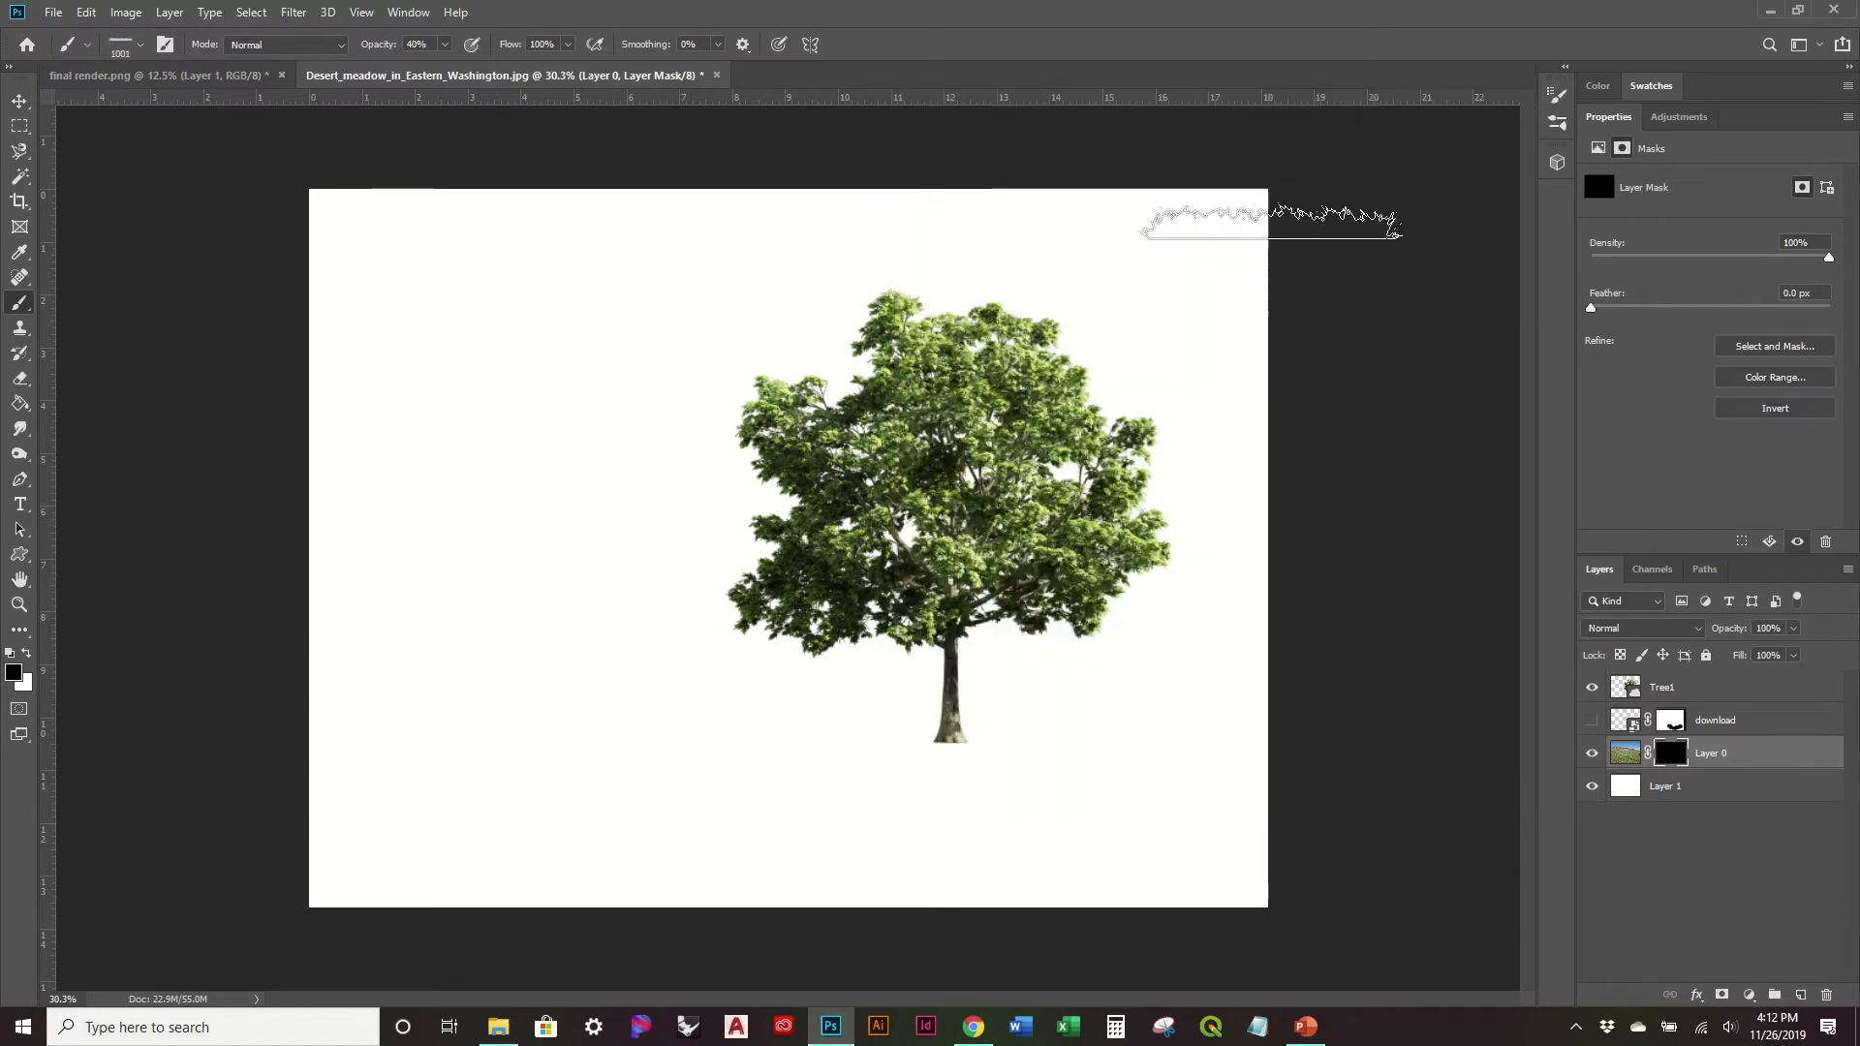
pyautogui.press(']')
pyautogui.press(']')
pyautogui.press(']')
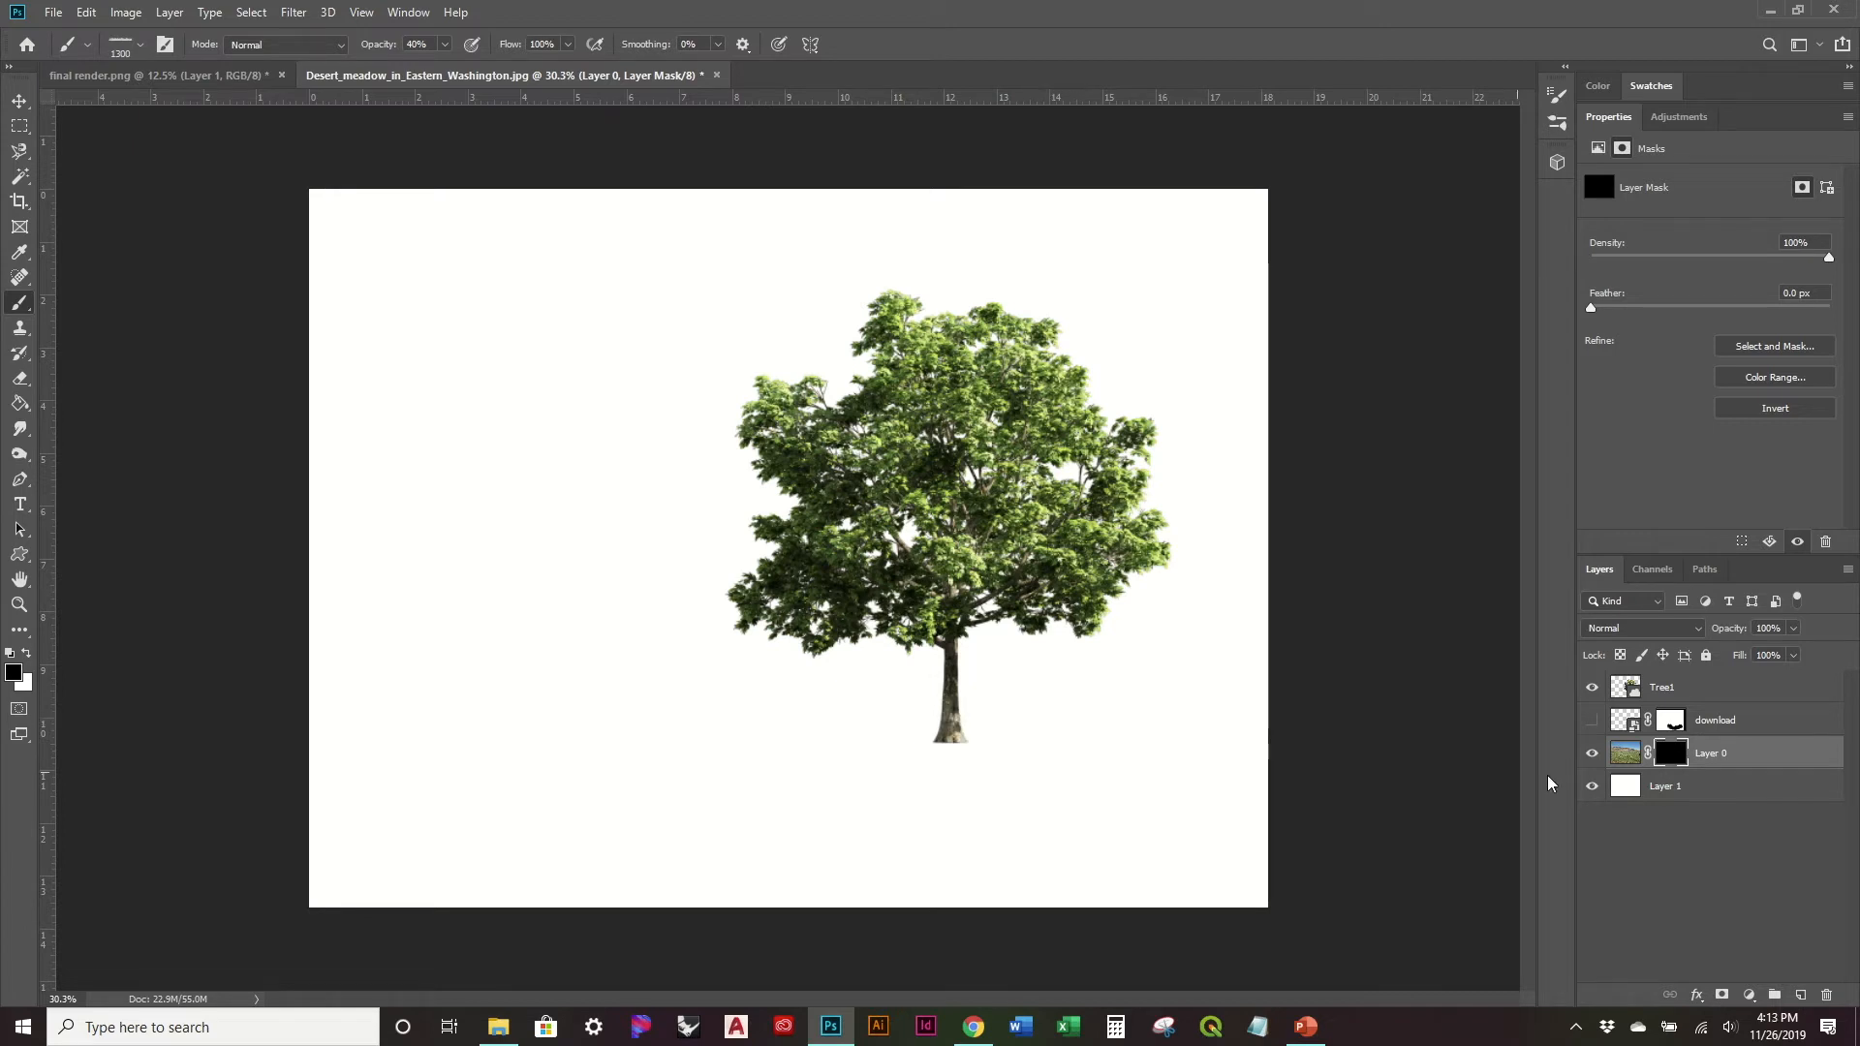
# Step: Toggle Layer 0's visibility and temporarily disable its layer mask to compare the hidden and visible meadow
pyautogui.click(1594, 752)
pyautogui.click(1591, 753)
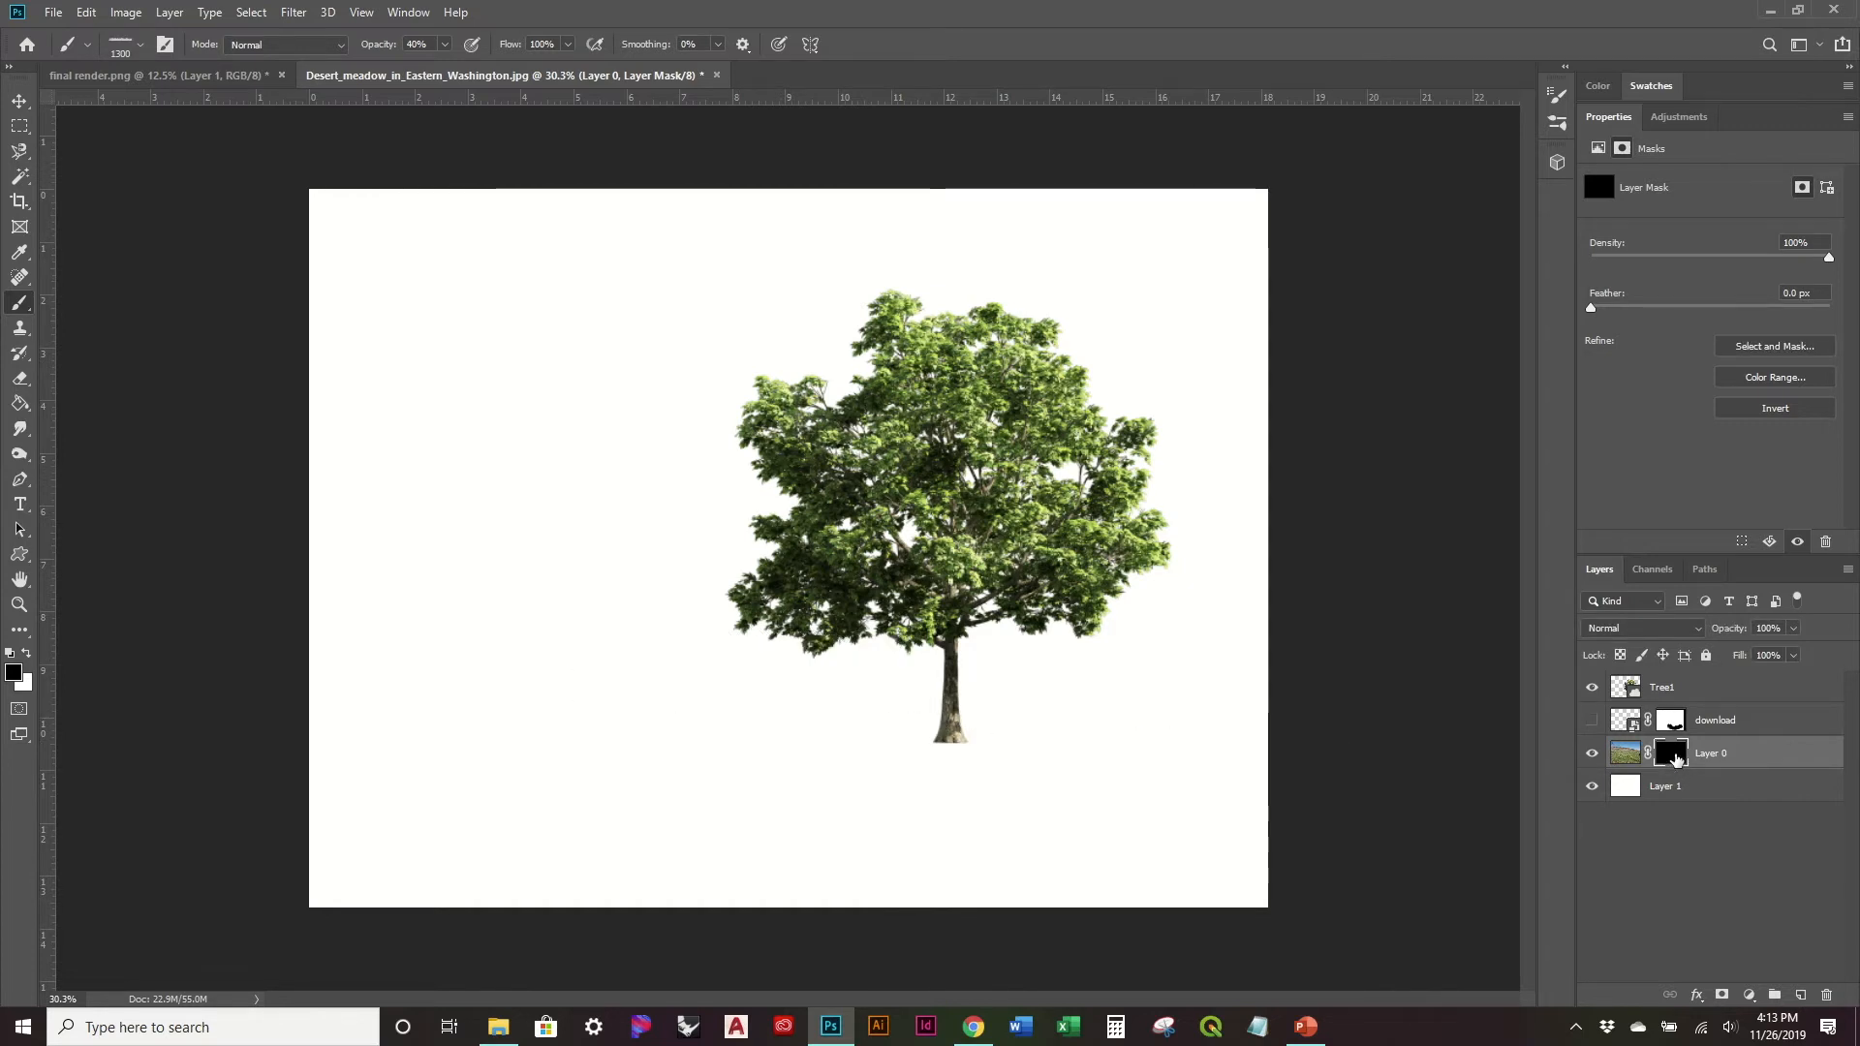
pyautogui.keyDown('shift'); pyautogui.click(1673, 755); pyautogui.keyUp('shift')
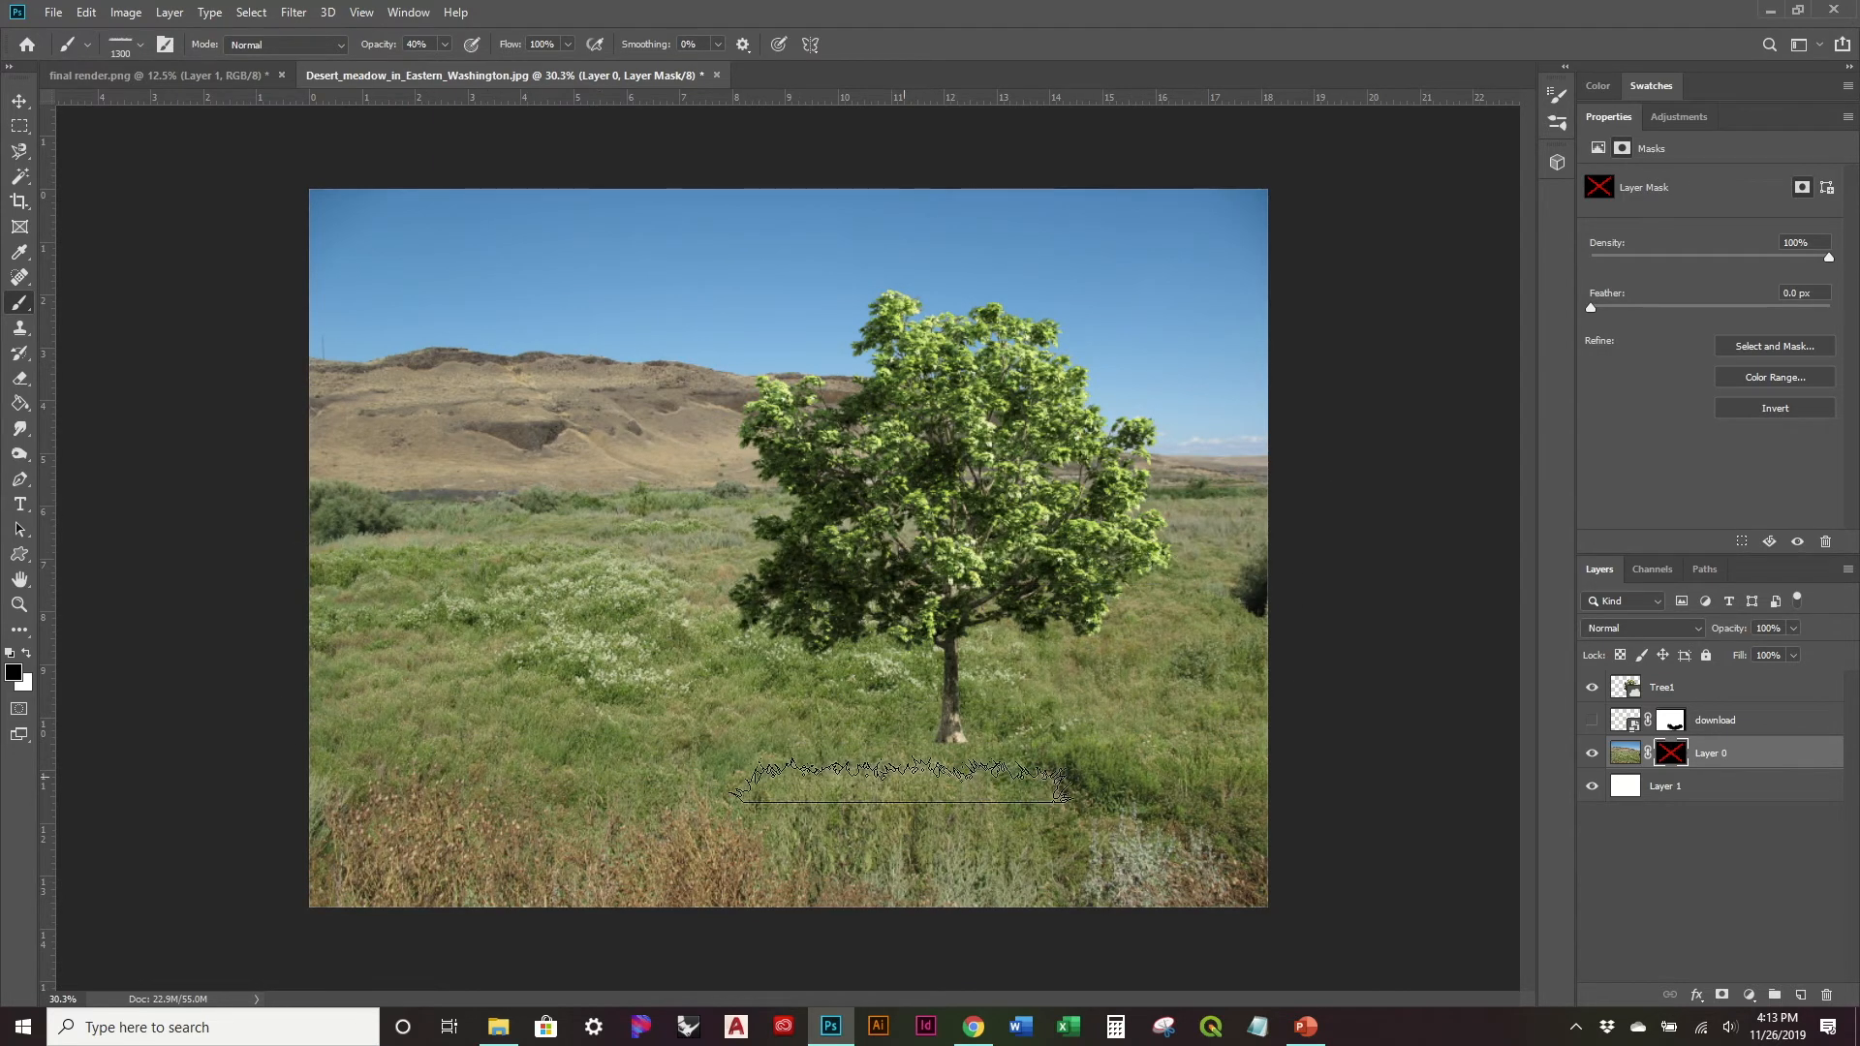
pyautogui.keyDown('shift'); pyautogui.click(1662, 753); pyautogui.keyUp('shift')
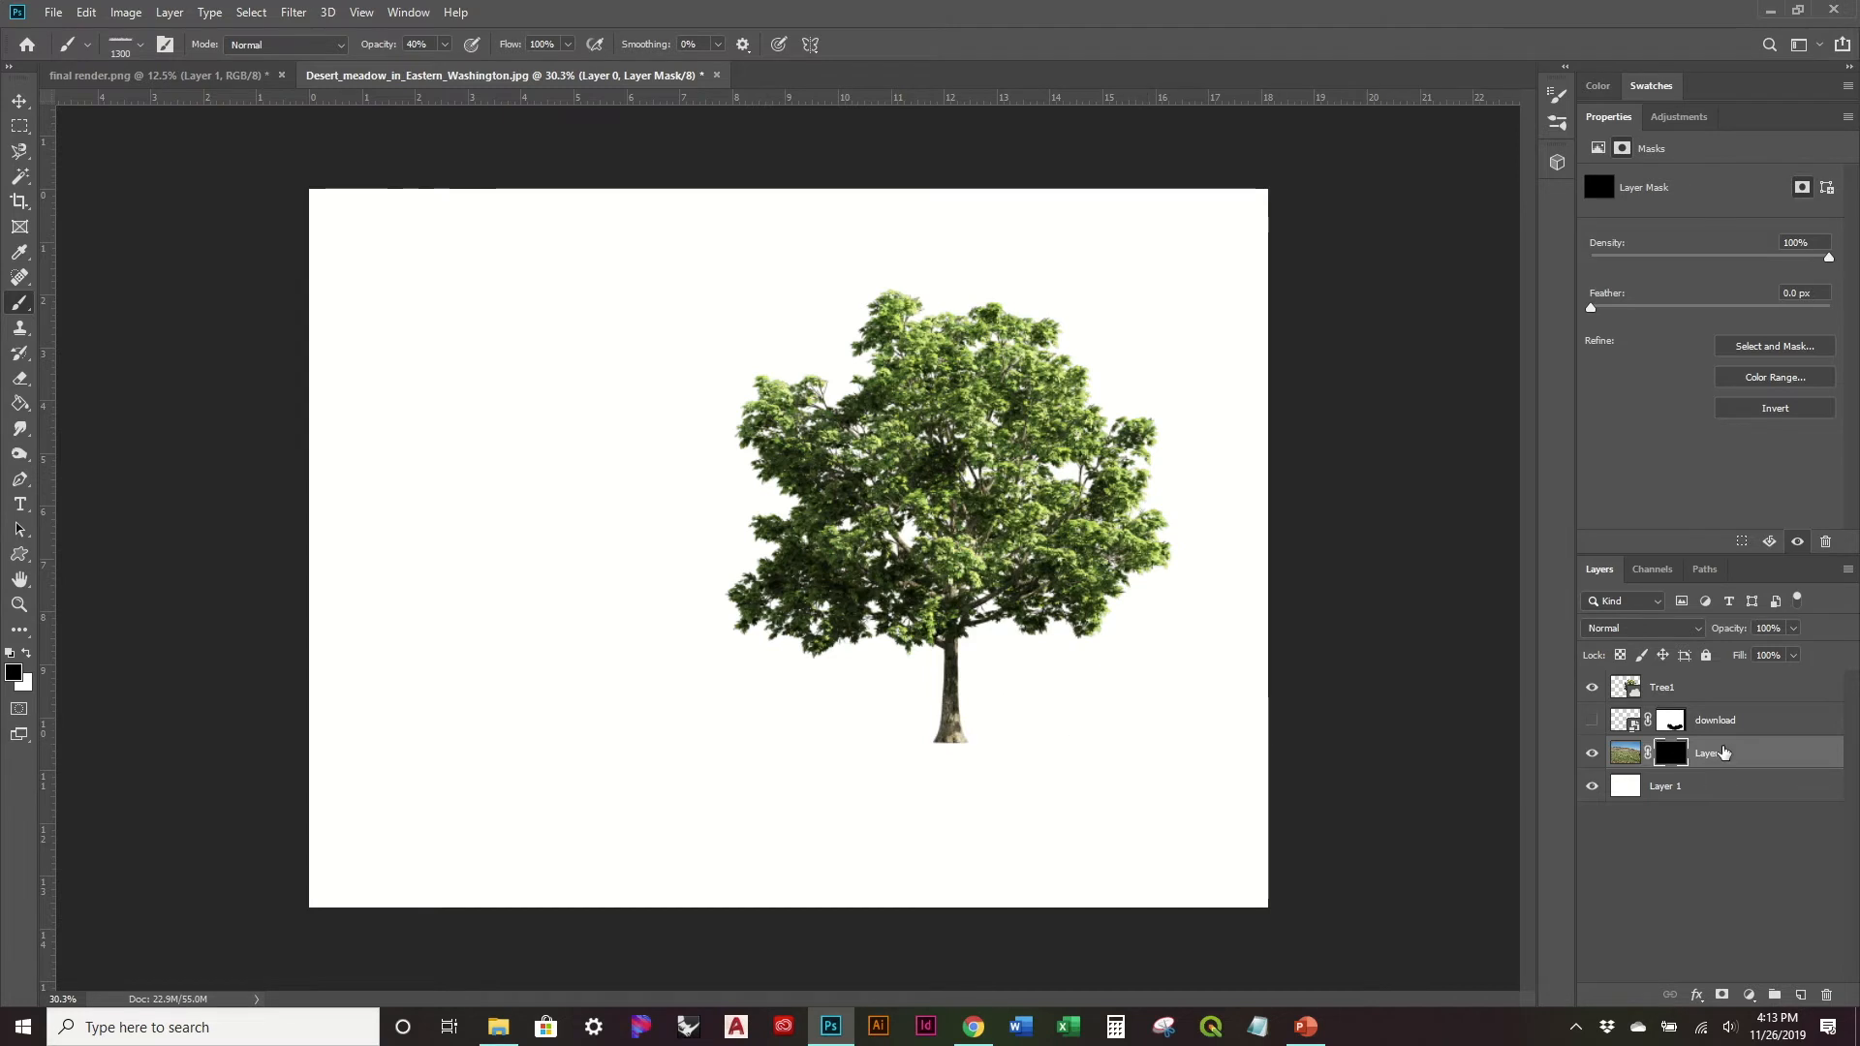
# Step: Move the Tree1 layer beneath Layer 0 in the layer stack
pyautogui.click(1732, 688)
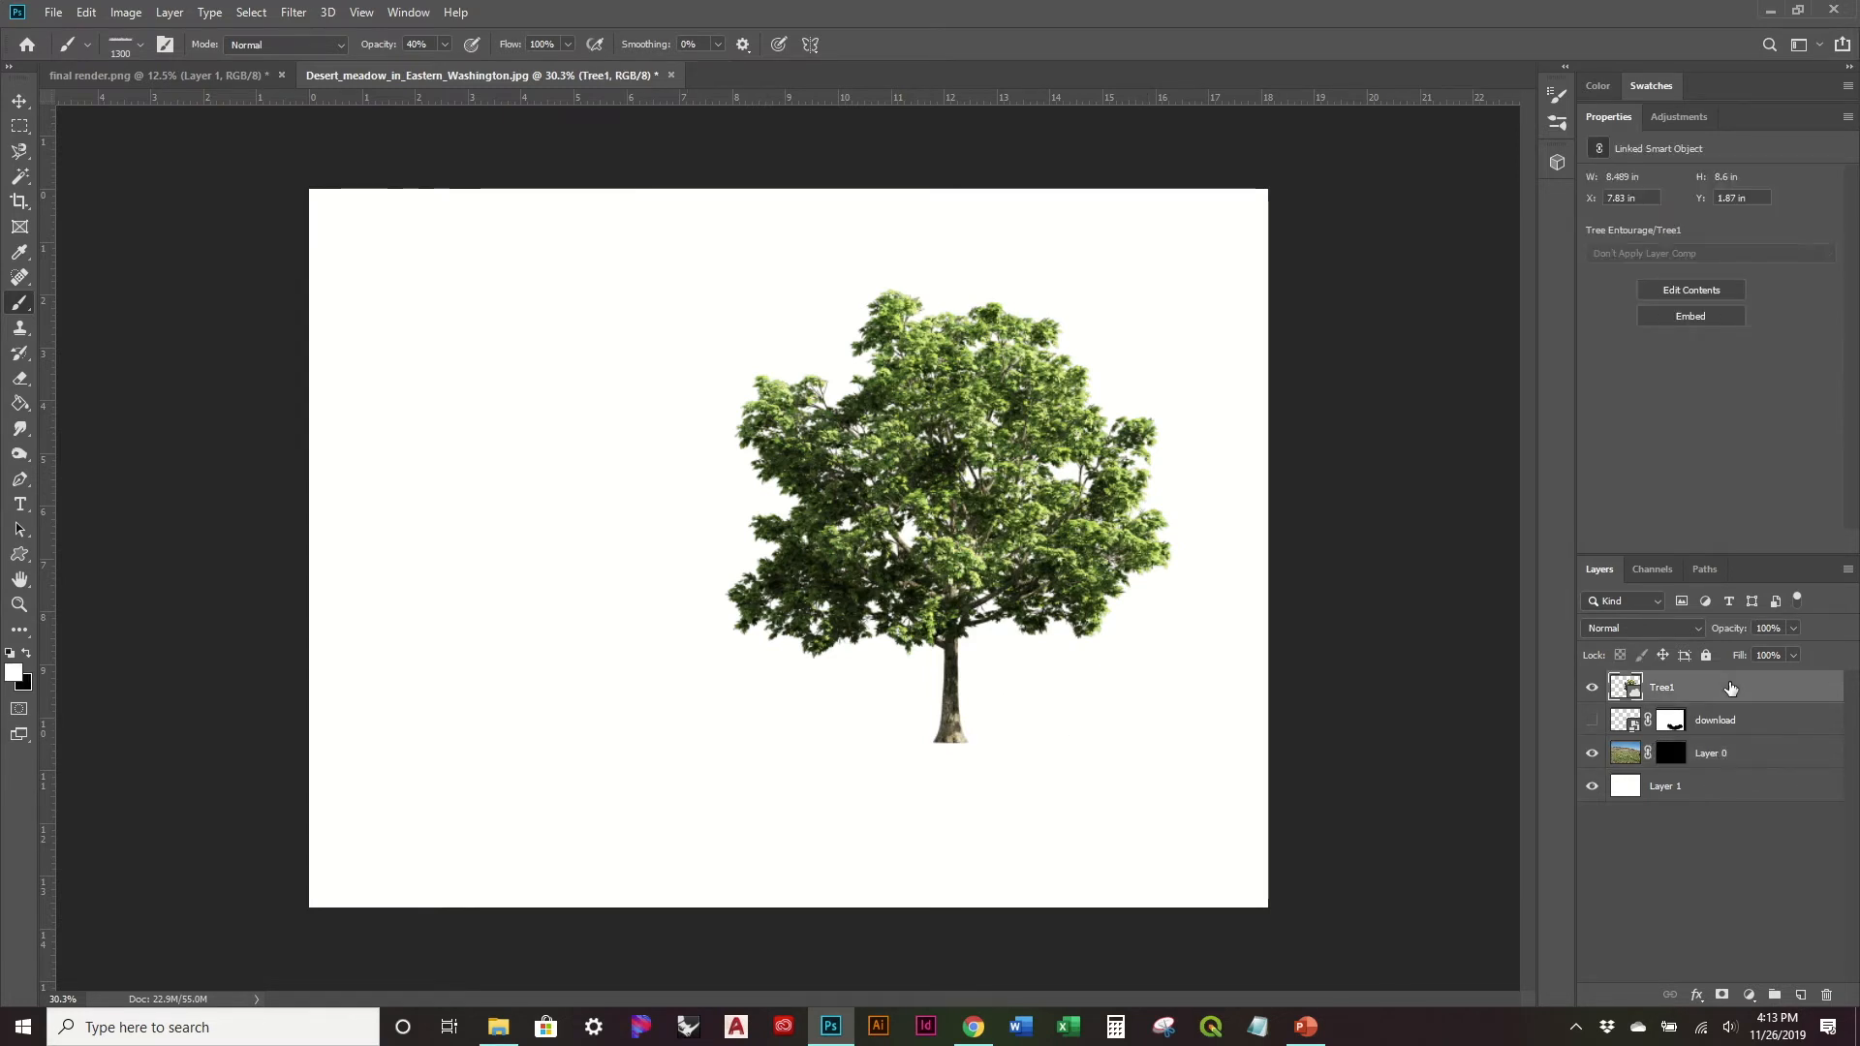
pyautogui.moveTo(1731, 688); pyautogui.dragTo(1740, 770)
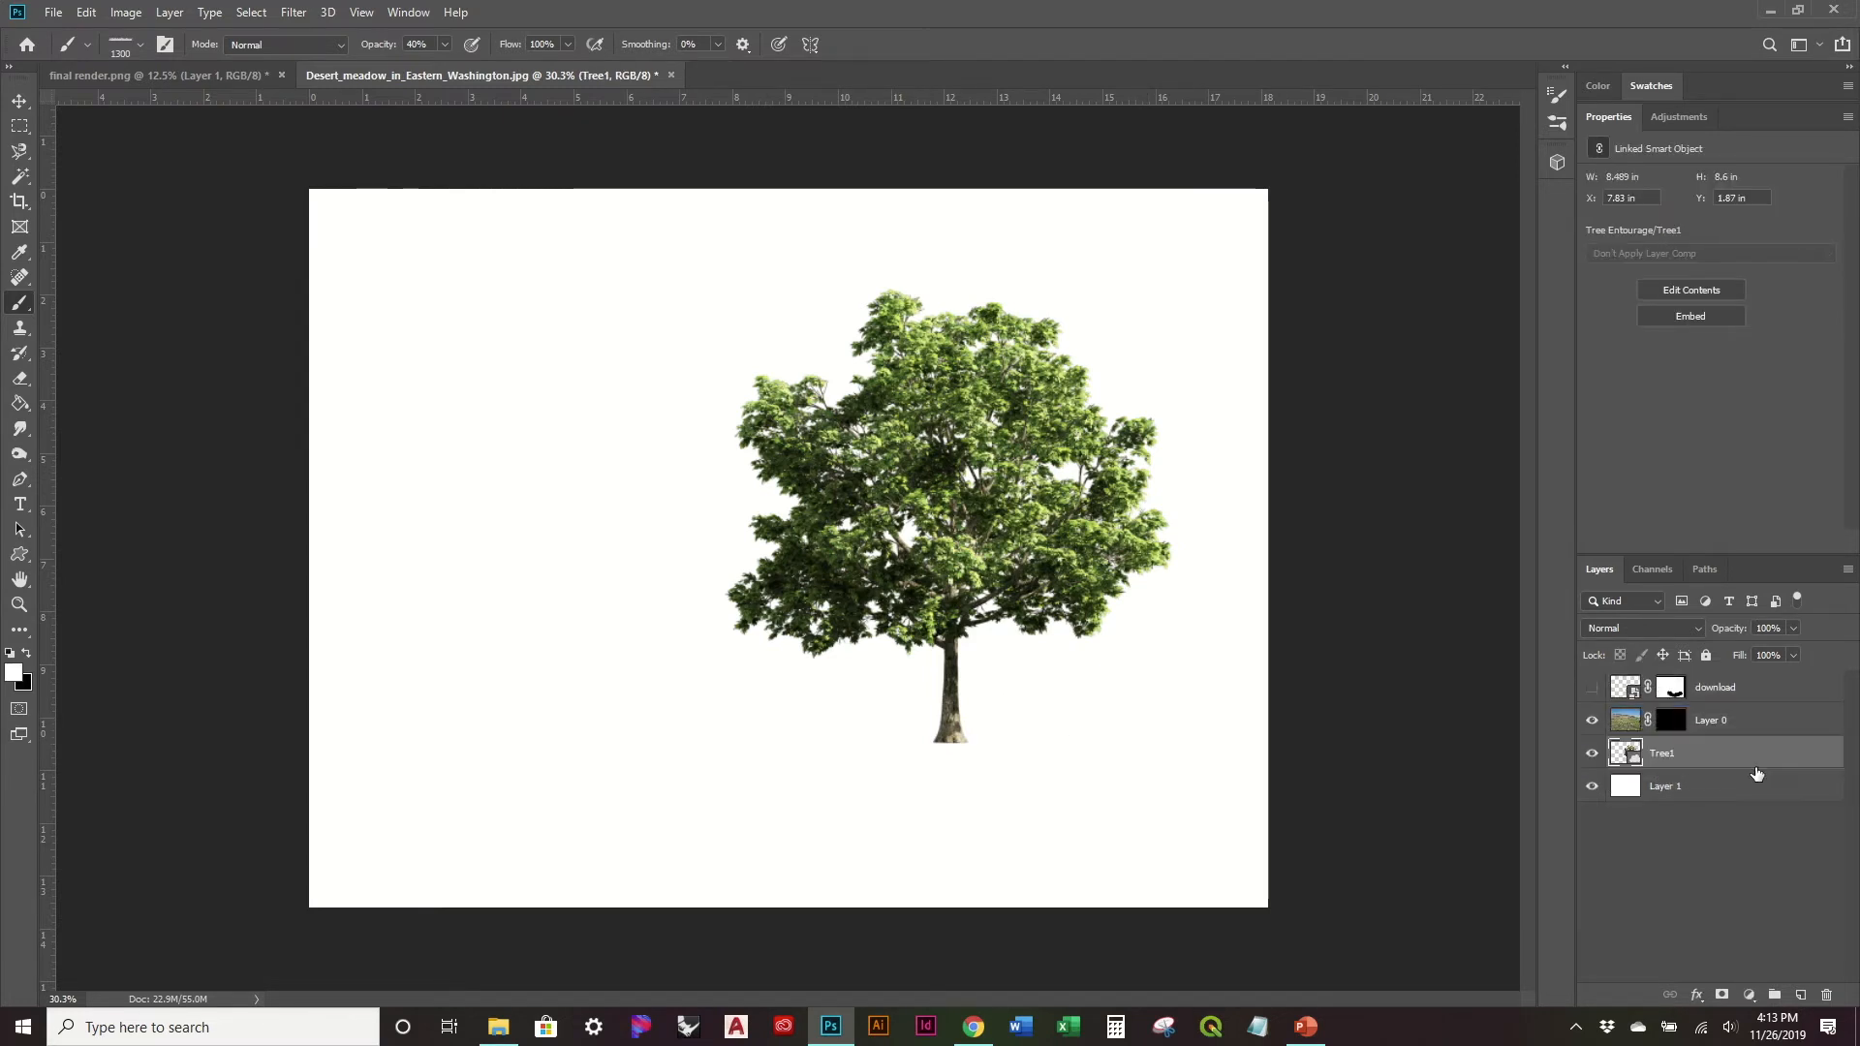
# Step: Paint white on Layer 0's mask with the grass brush at 30% opacity, revealing a strip of meadow across the tree's base
pyautogui.click(1670, 728)
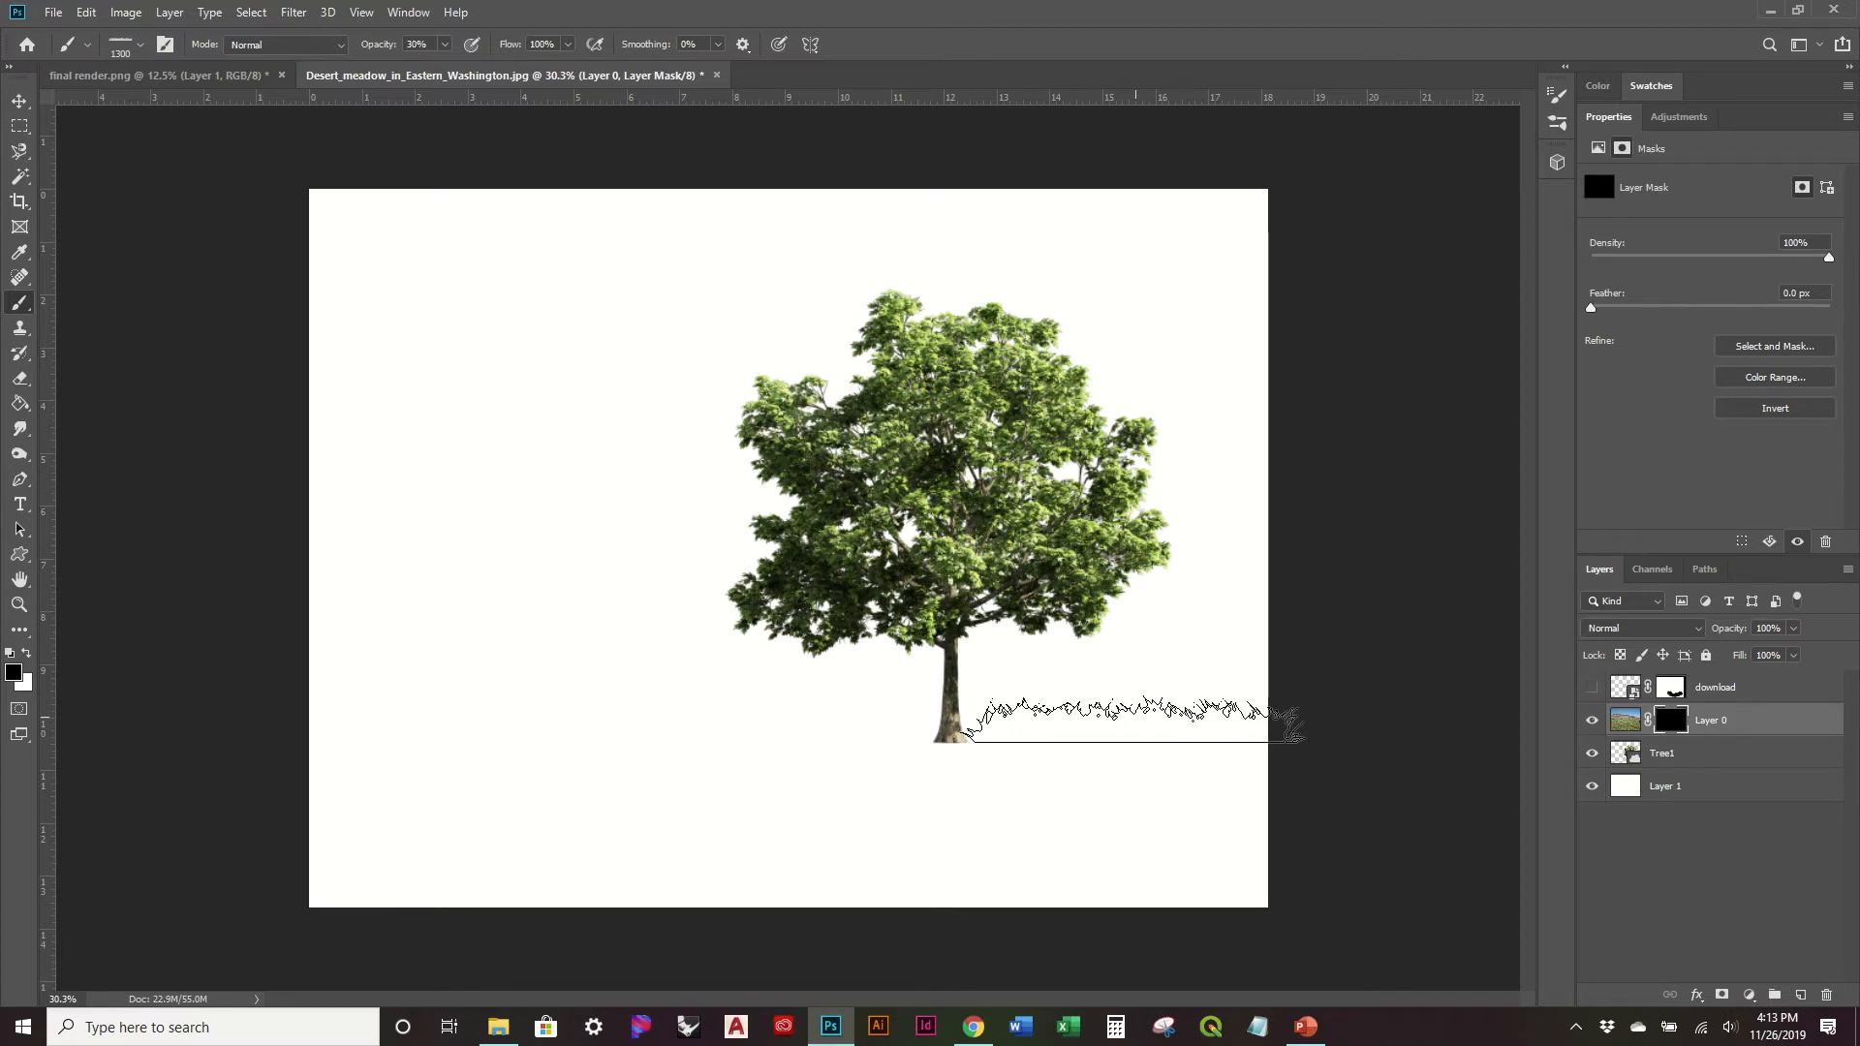
pyautogui.press('x')
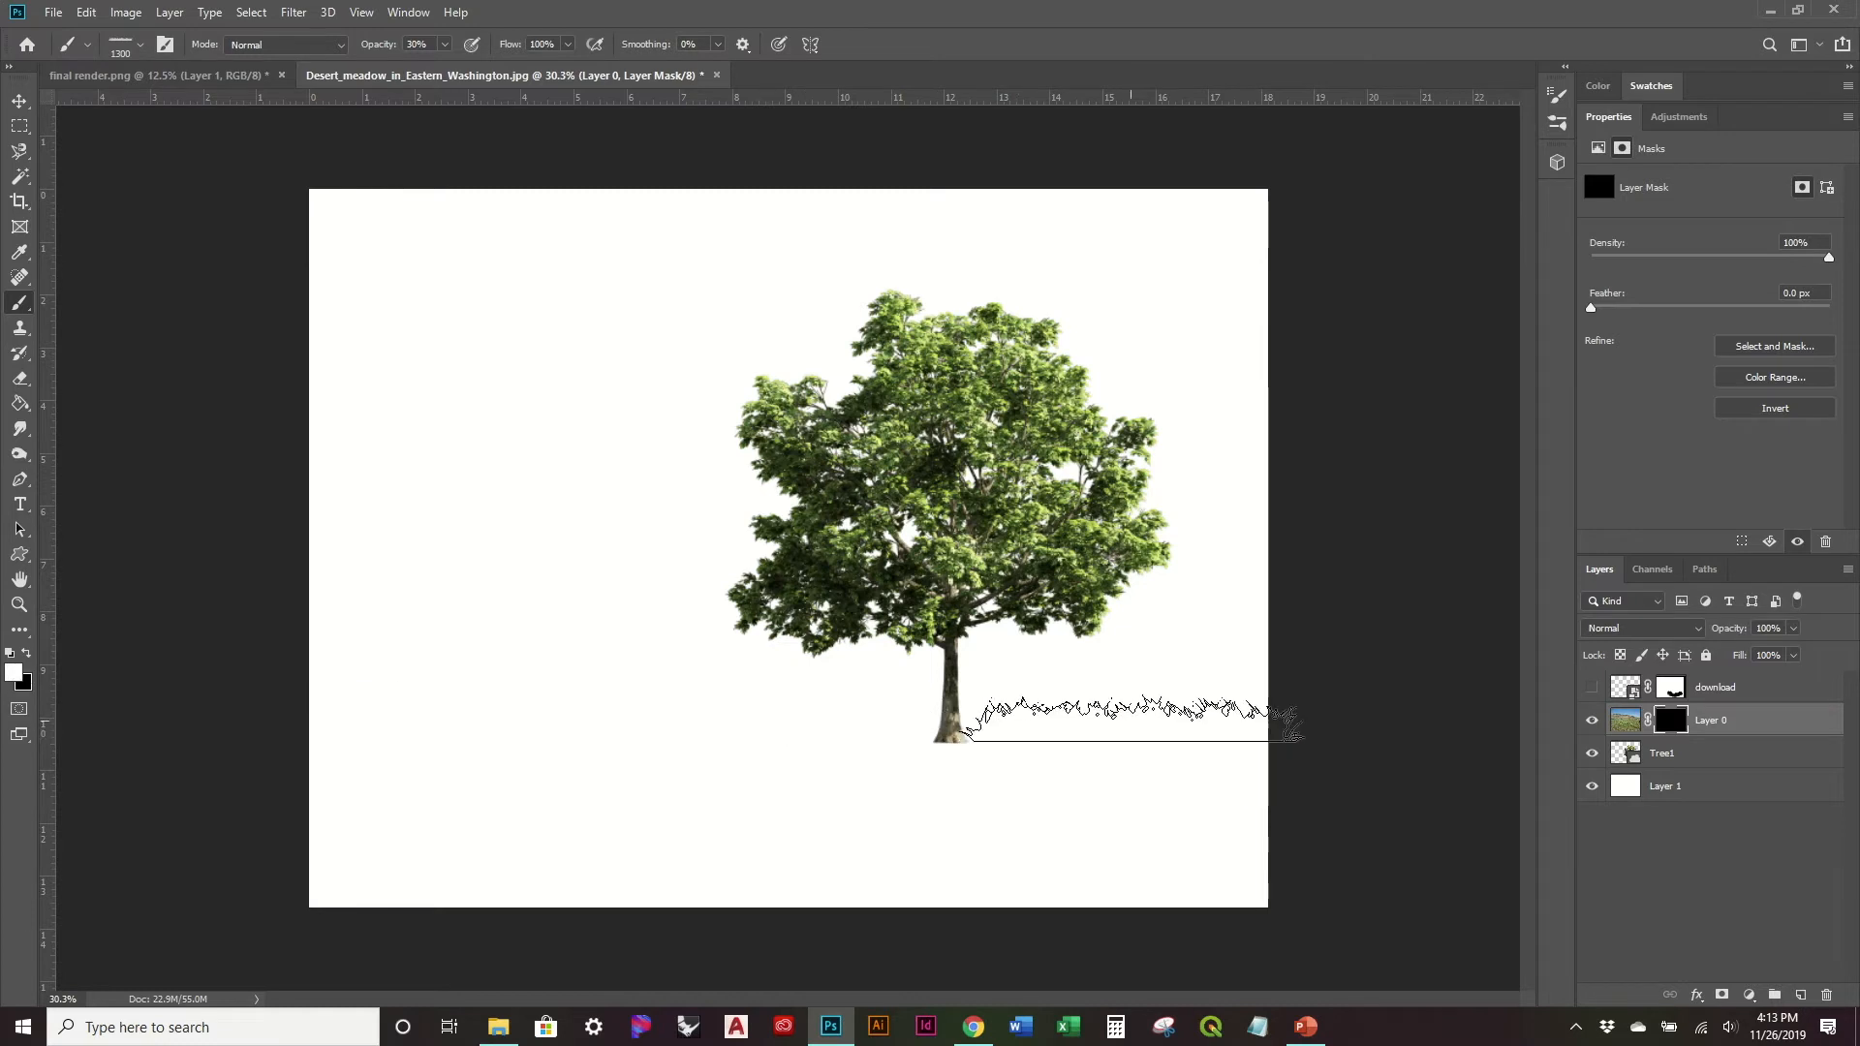
pyautogui.moveTo(1129, 722)
pyautogui.mouseDown()
pyautogui.moveTo(574, 731)
pyautogui.moveTo(428, 719)
pyautogui.mouseUp()
pyautogui.click(436, 717)
pyautogui.click(853, 718)
pyautogui.click(852, 718)
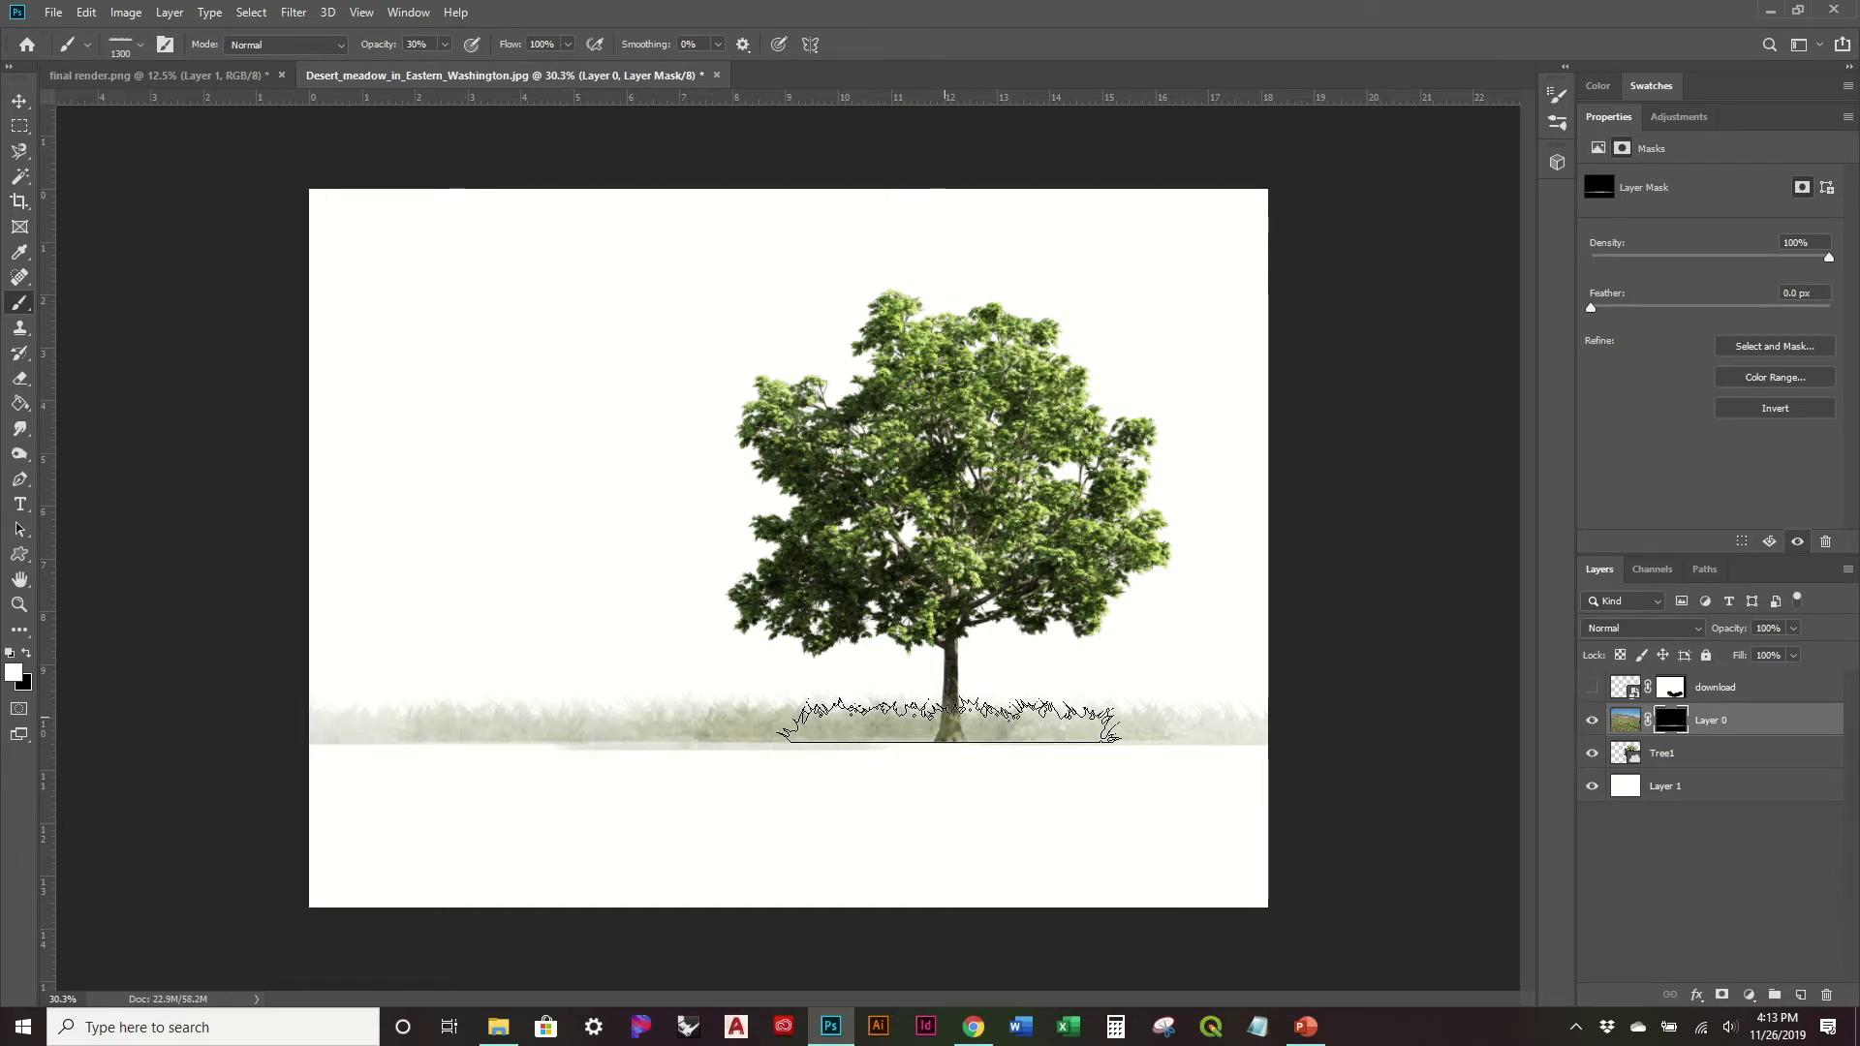
# Step: Reduce the grass brush to 900 px and dab denser grass around the base of the trunk
pyautogui.press('[')
pyautogui.press('[')
pyautogui.press('[')
pyautogui.click(979, 730)
pyautogui.click(978, 729)
# Step: Enlarge the grass brush to 1400 px and paint over the whole grass strip on Layer 0's mask to thicken it
pyautogui.press(']')
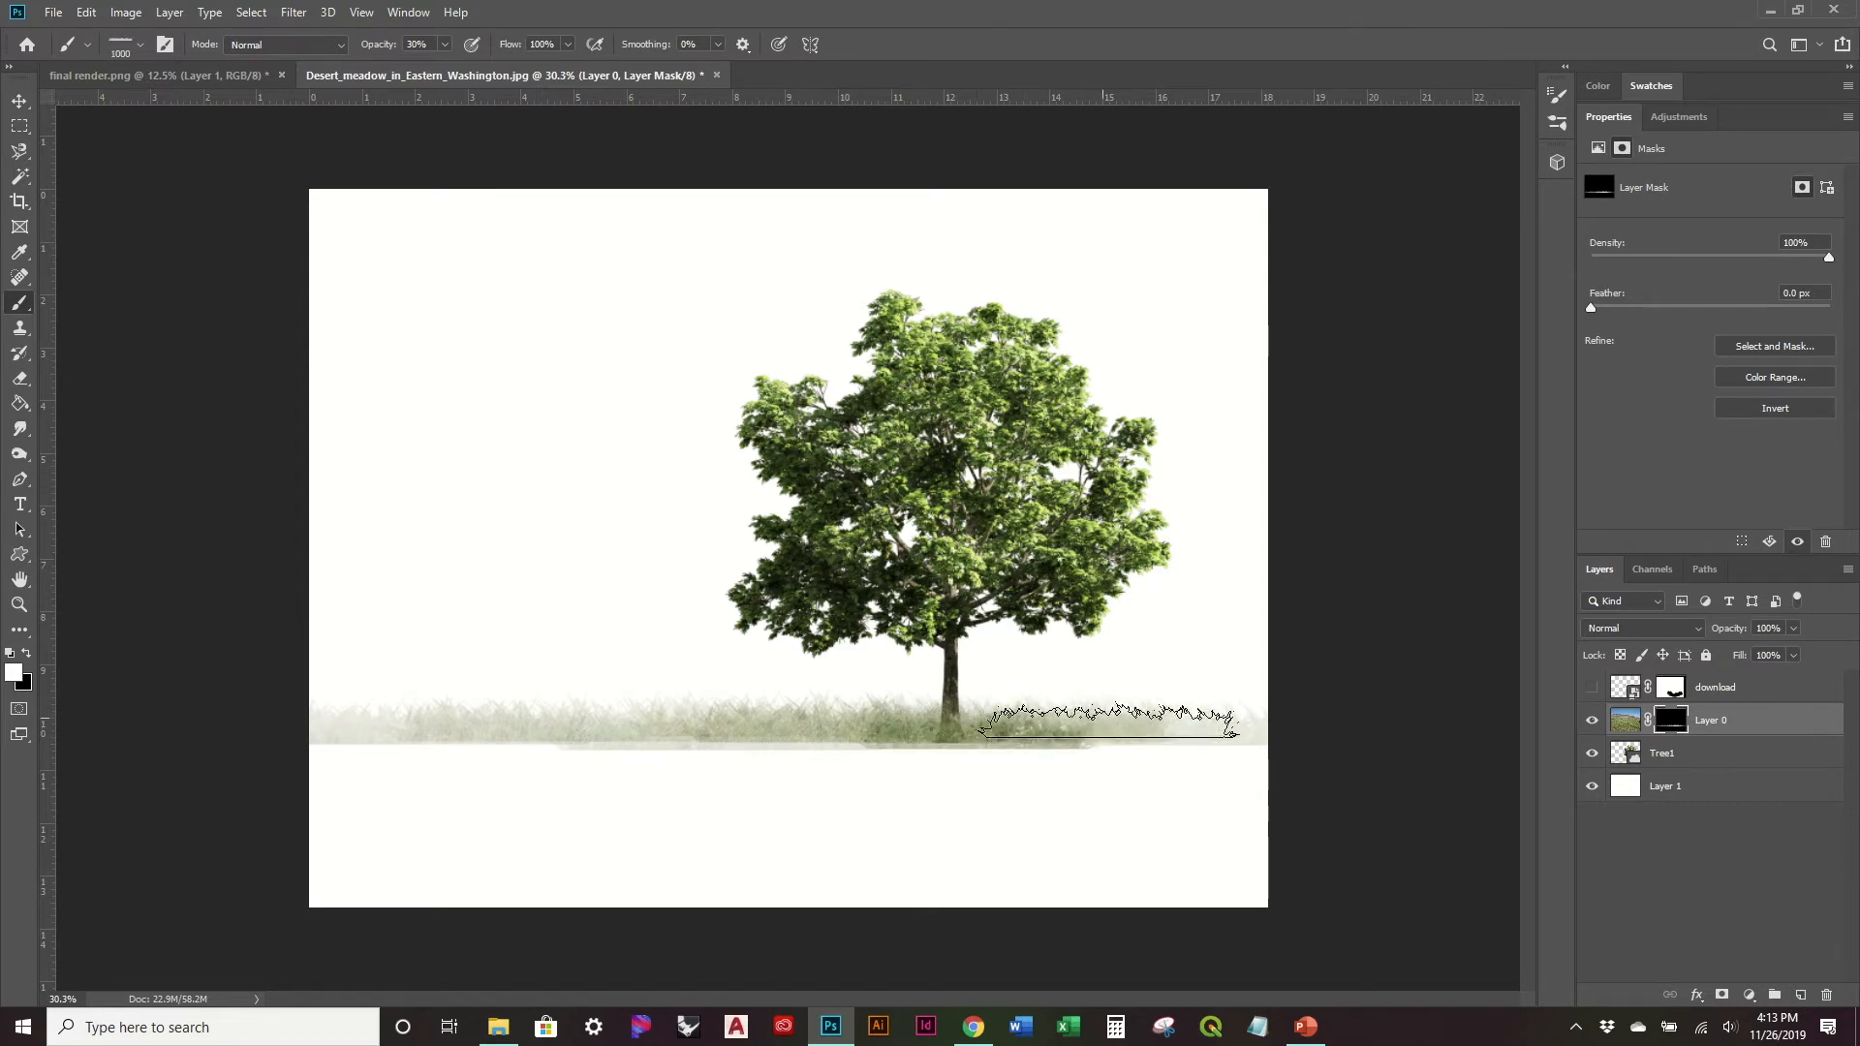
pyautogui.press(']')
pyautogui.press(']')
pyautogui.press(']')
pyautogui.press(']')
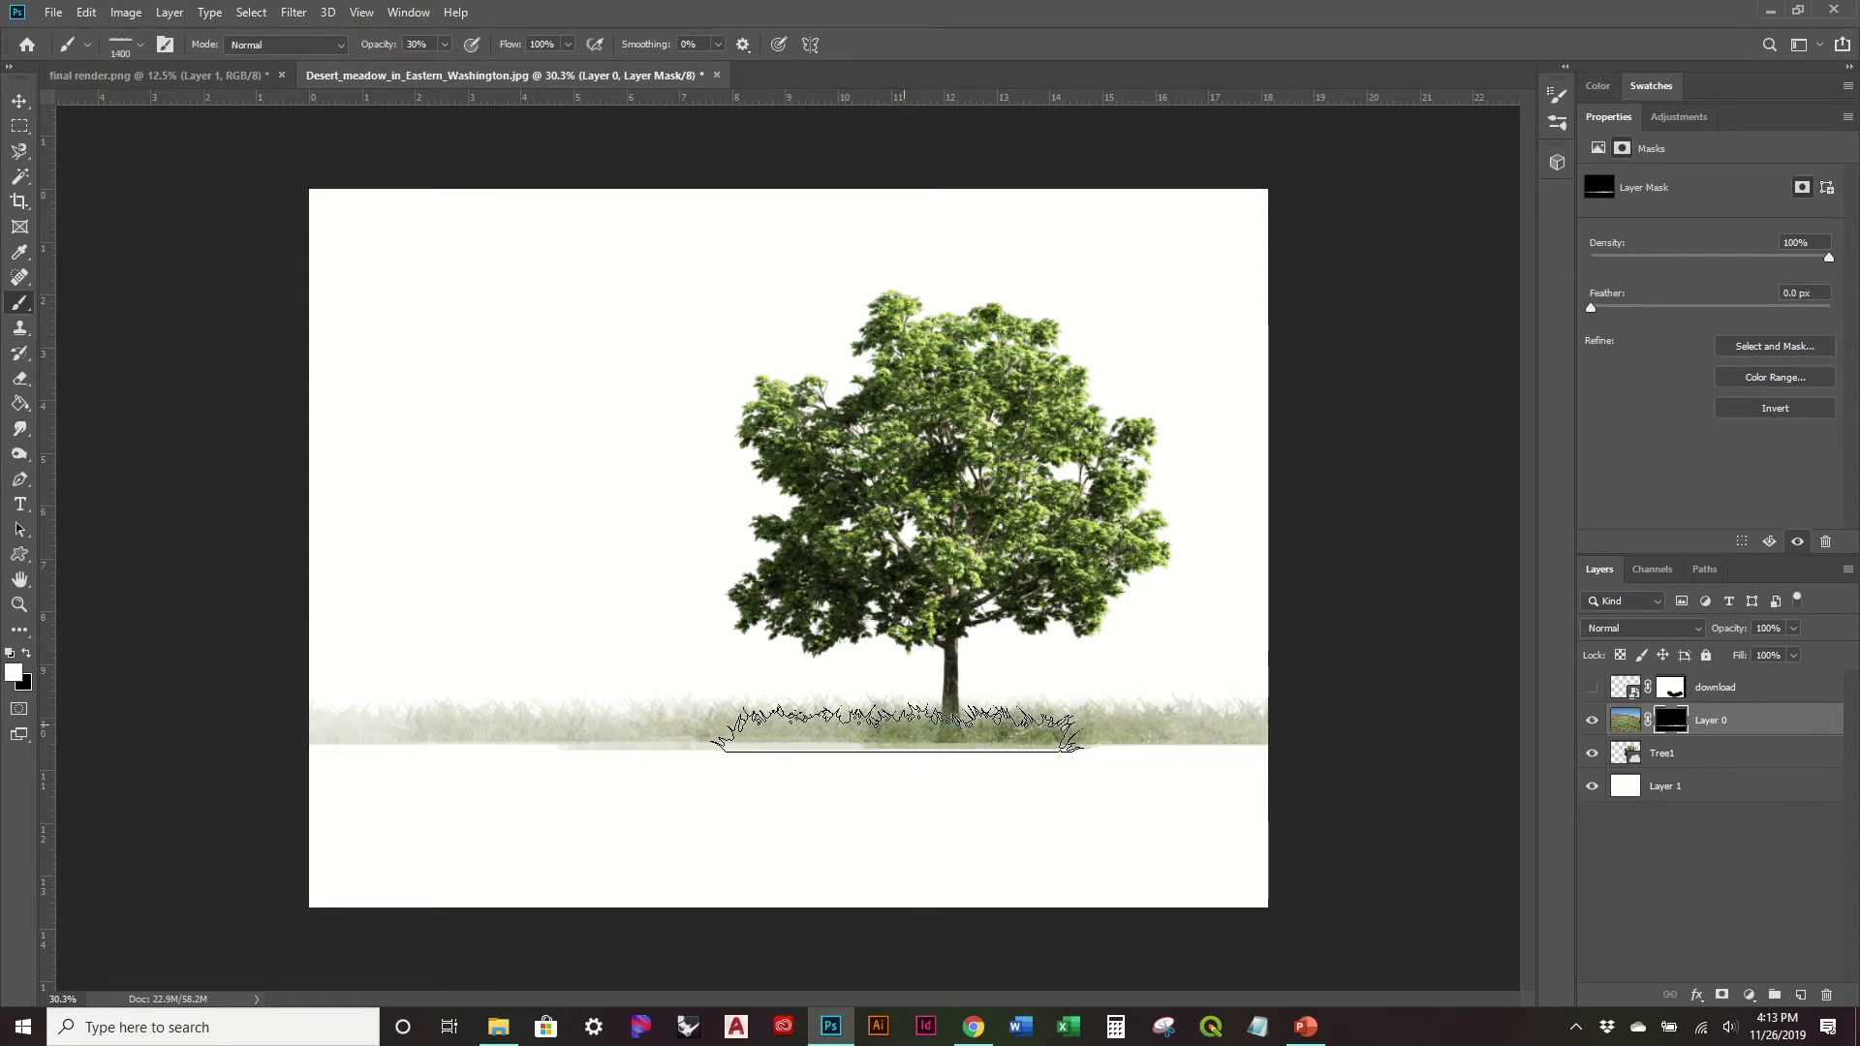
pyautogui.moveTo(490, 722)
pyautogui.mouseDown()
pyautogui.moveTo(886, 725)
pyautogui.moveTo(822, 720)
pyautogui.moveTo(846, 713)
pyautogui.moveTo(1061, 760)
pyautogui.moveTo(1019, 726)
pyautogui.moveTo(957, 731)
pyautogui.mouseUp()
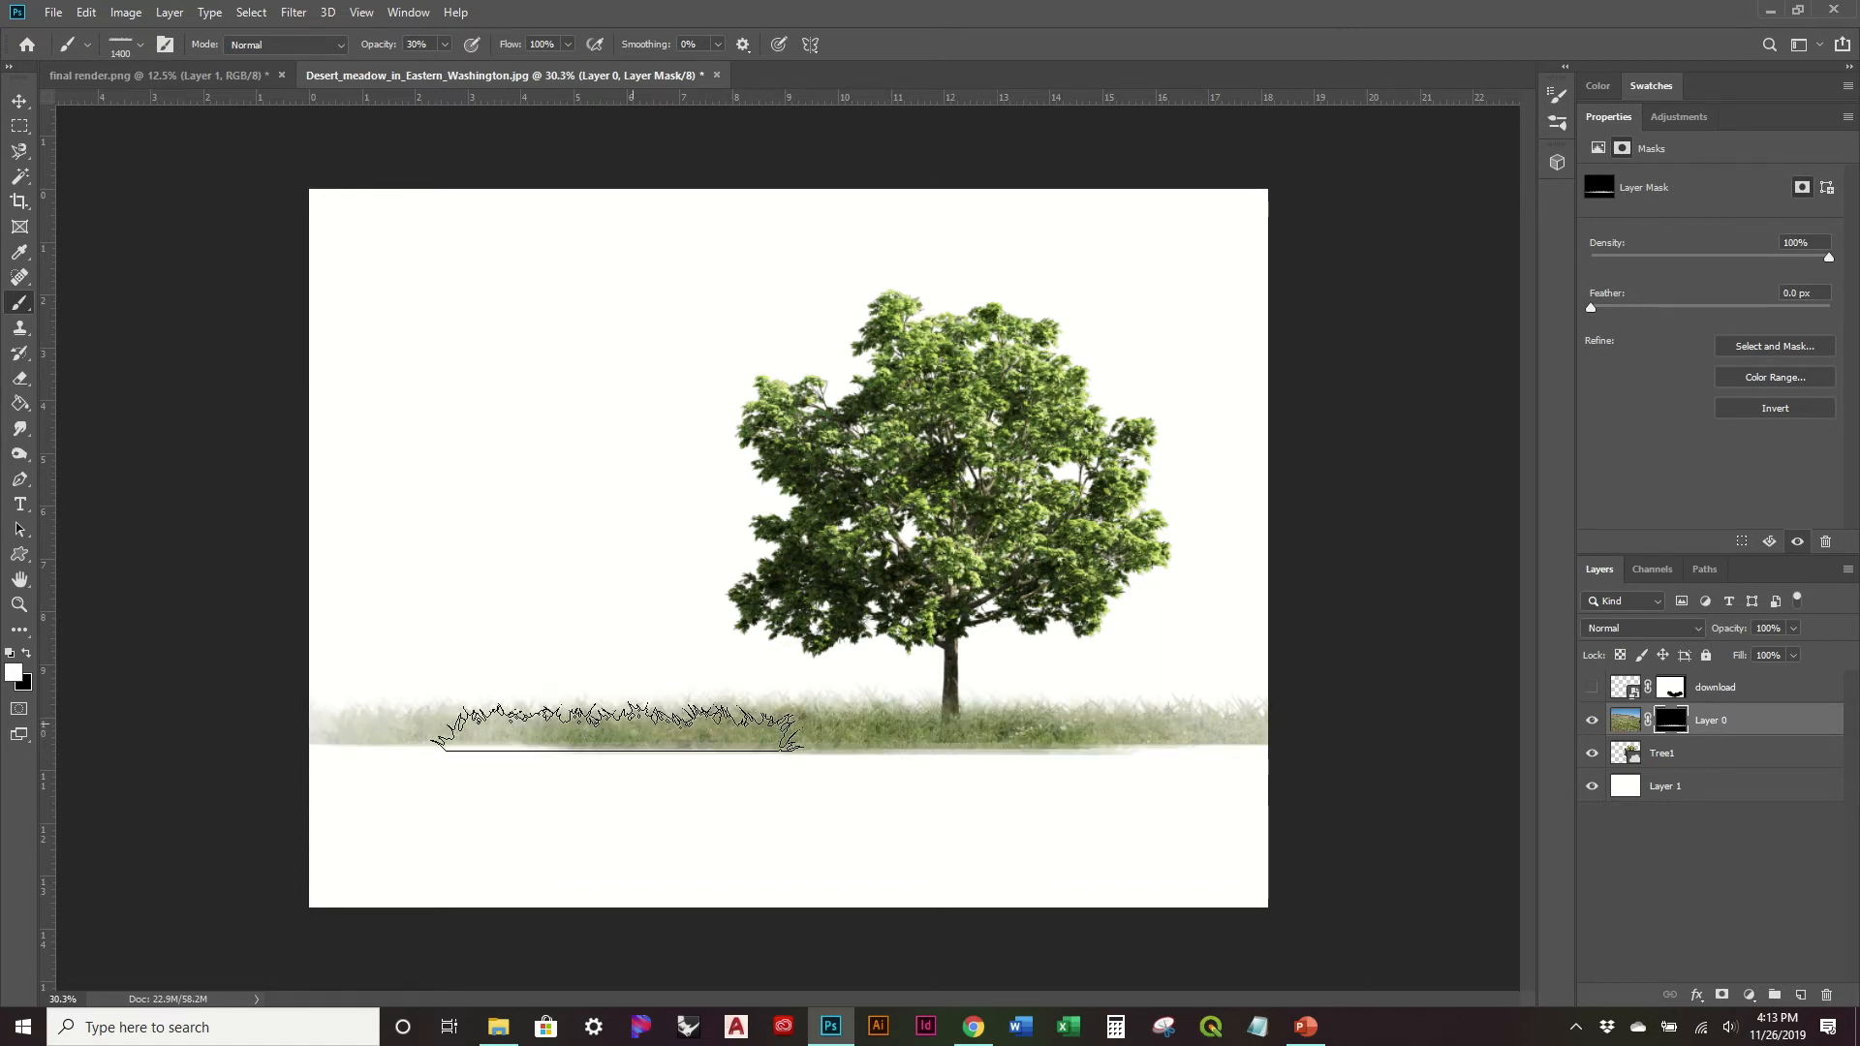
pyautogui.moveTo(421, 722); pyautogui.dragTo(1270, 726)
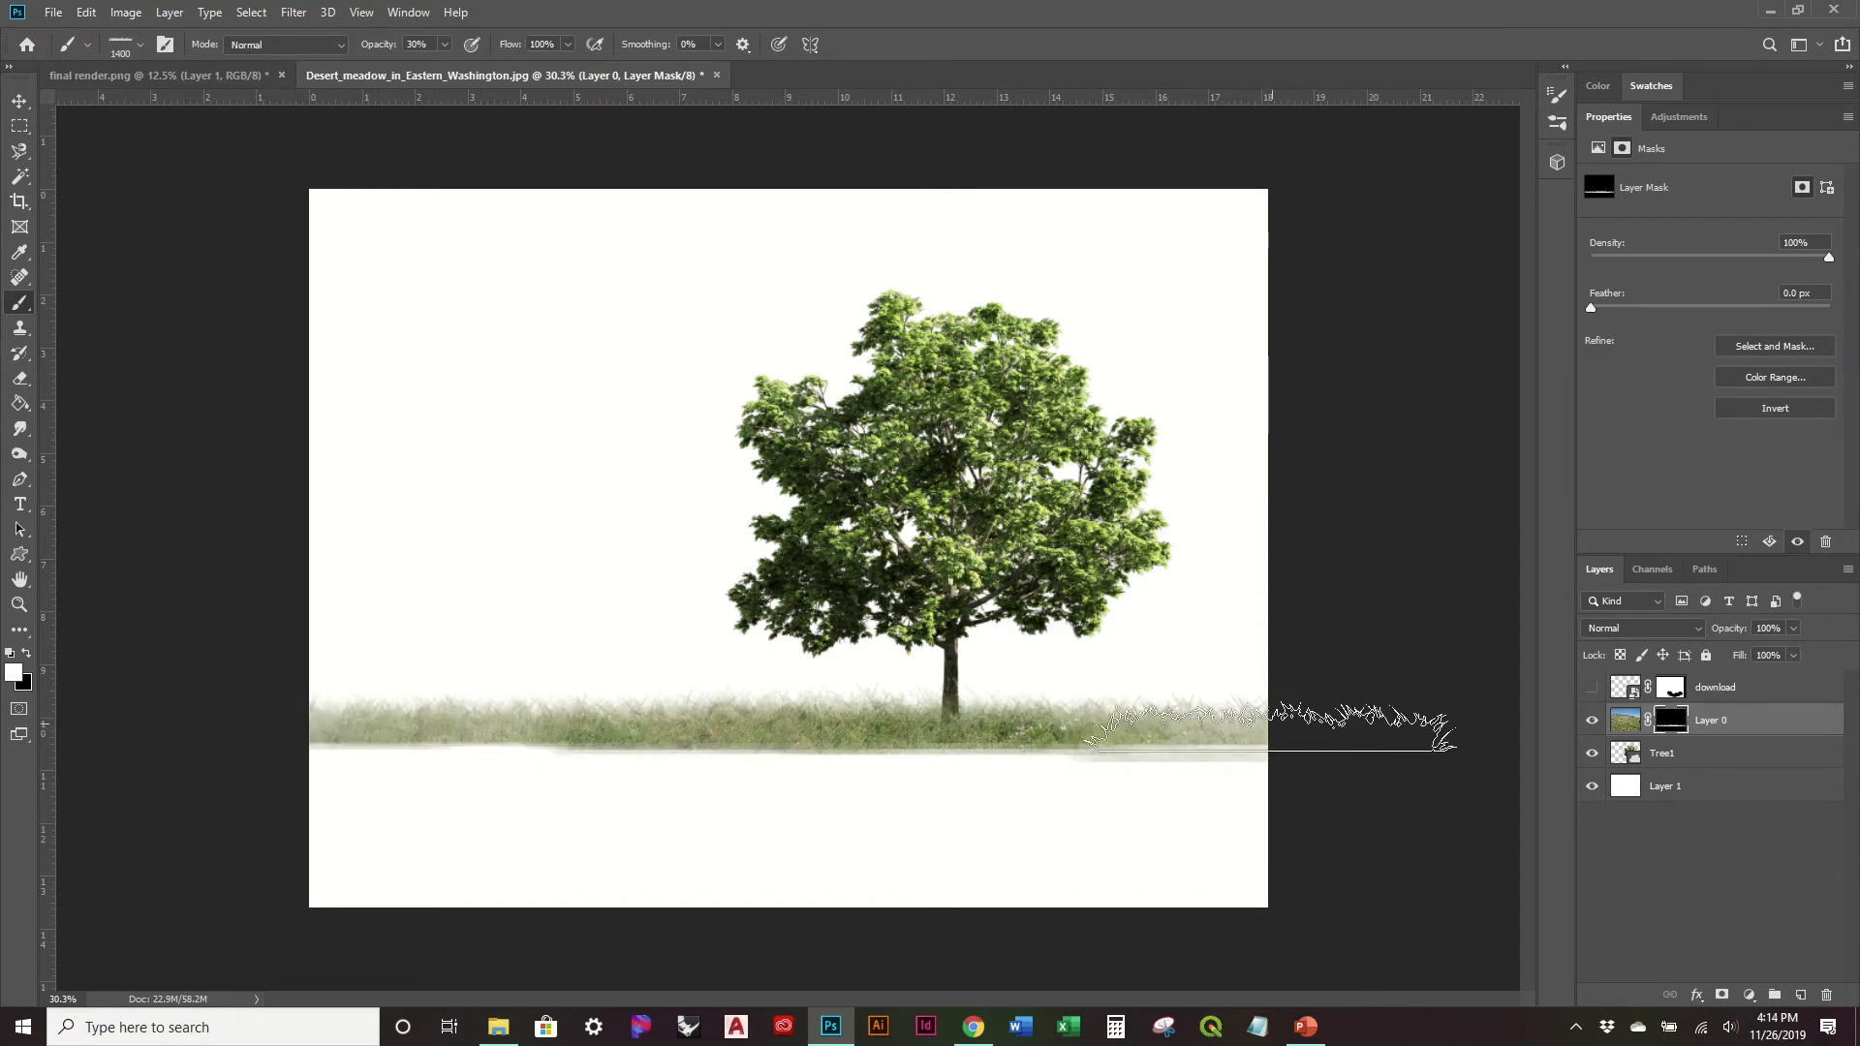
pyautogui.moveTo(857, 728); pyautogui.dragTo(362, 706)
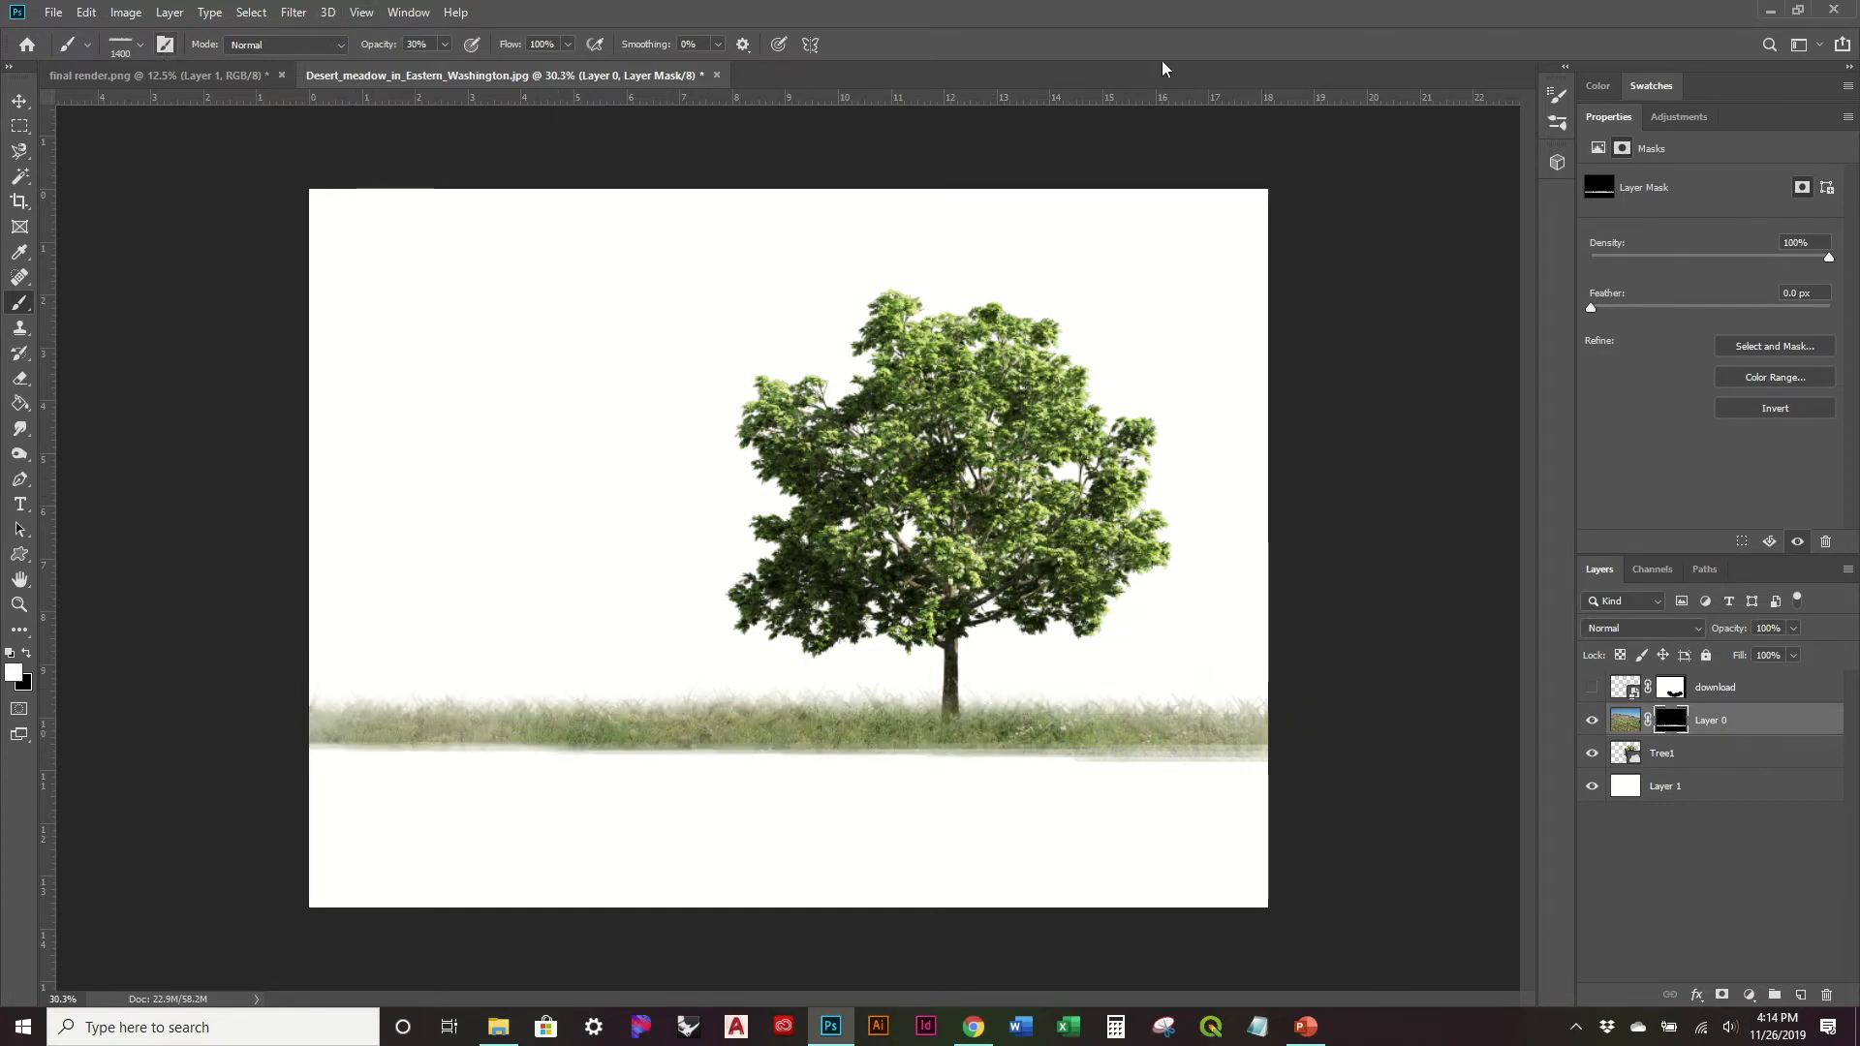
# Step: Choose Sampled Brush #33, enlarge it to 600 px, and stamp a tall grass clump left of the tree
pyautogui.click(1564, 128)
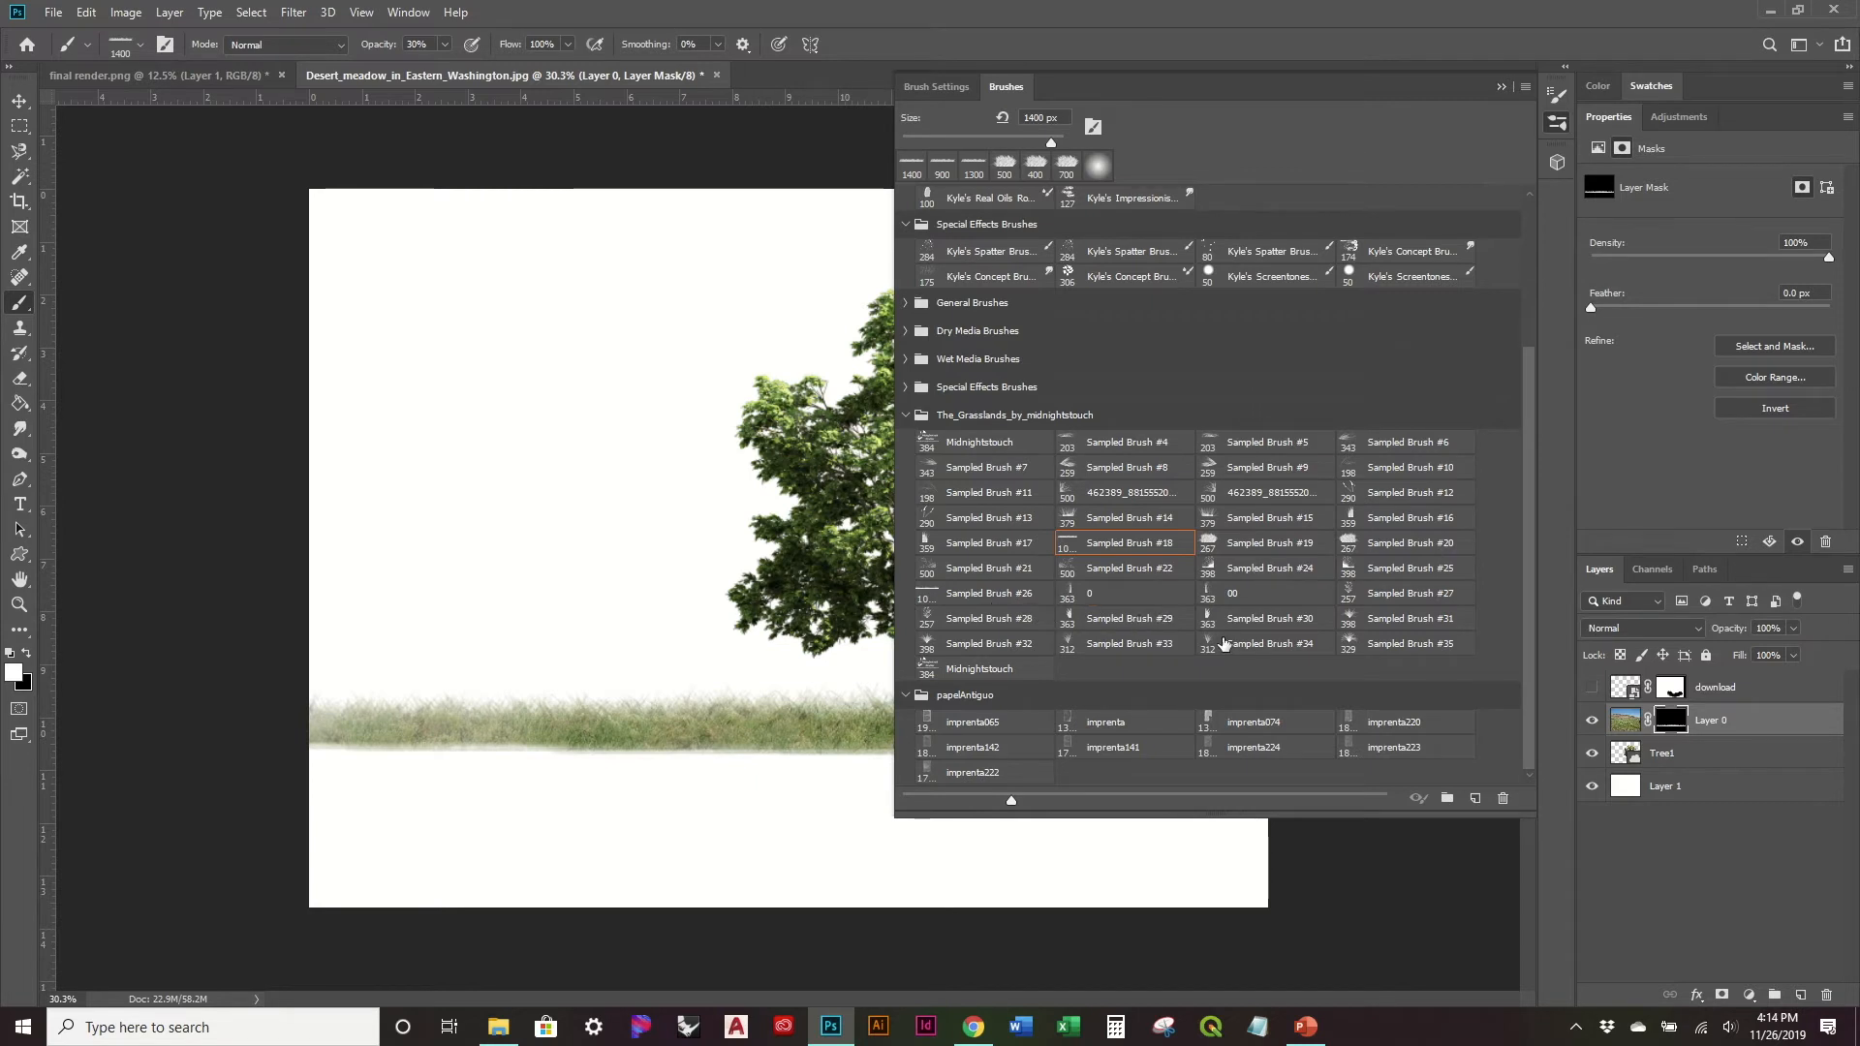
pyautogui.click(1245, 614)
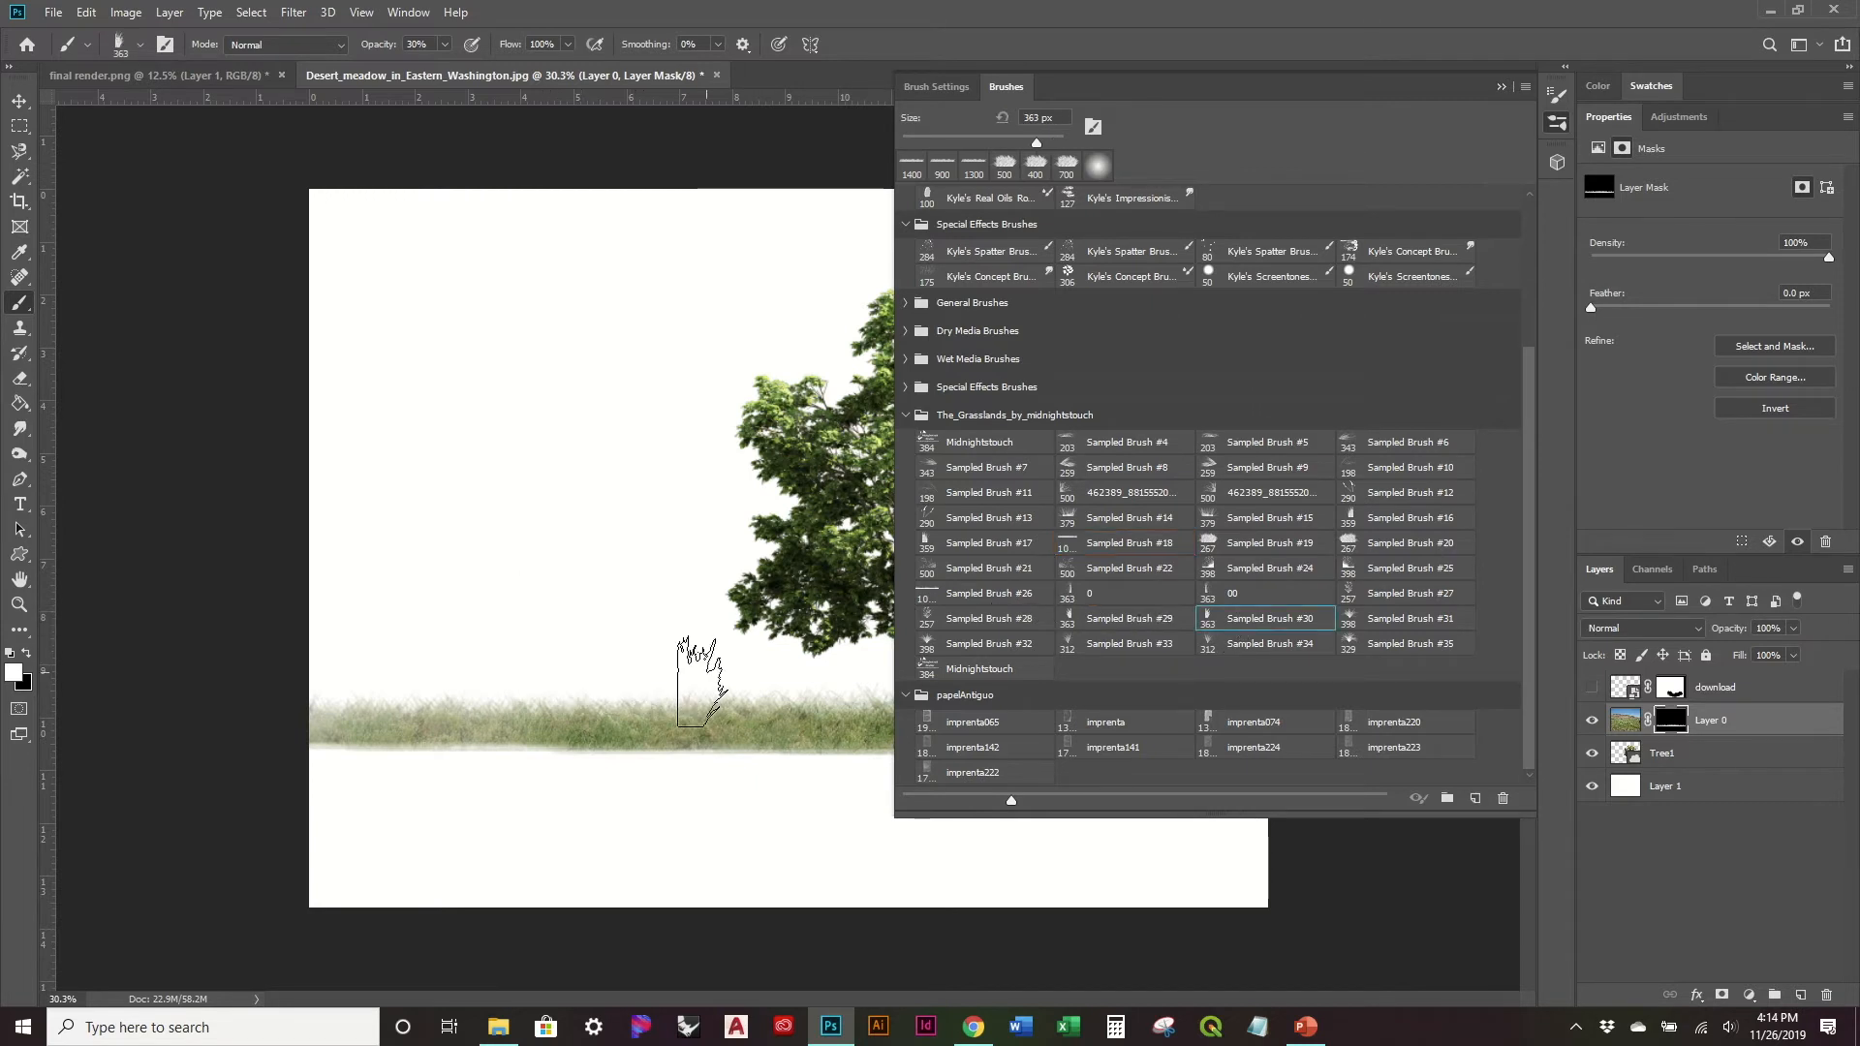
pyautogui.click(1124, 646)
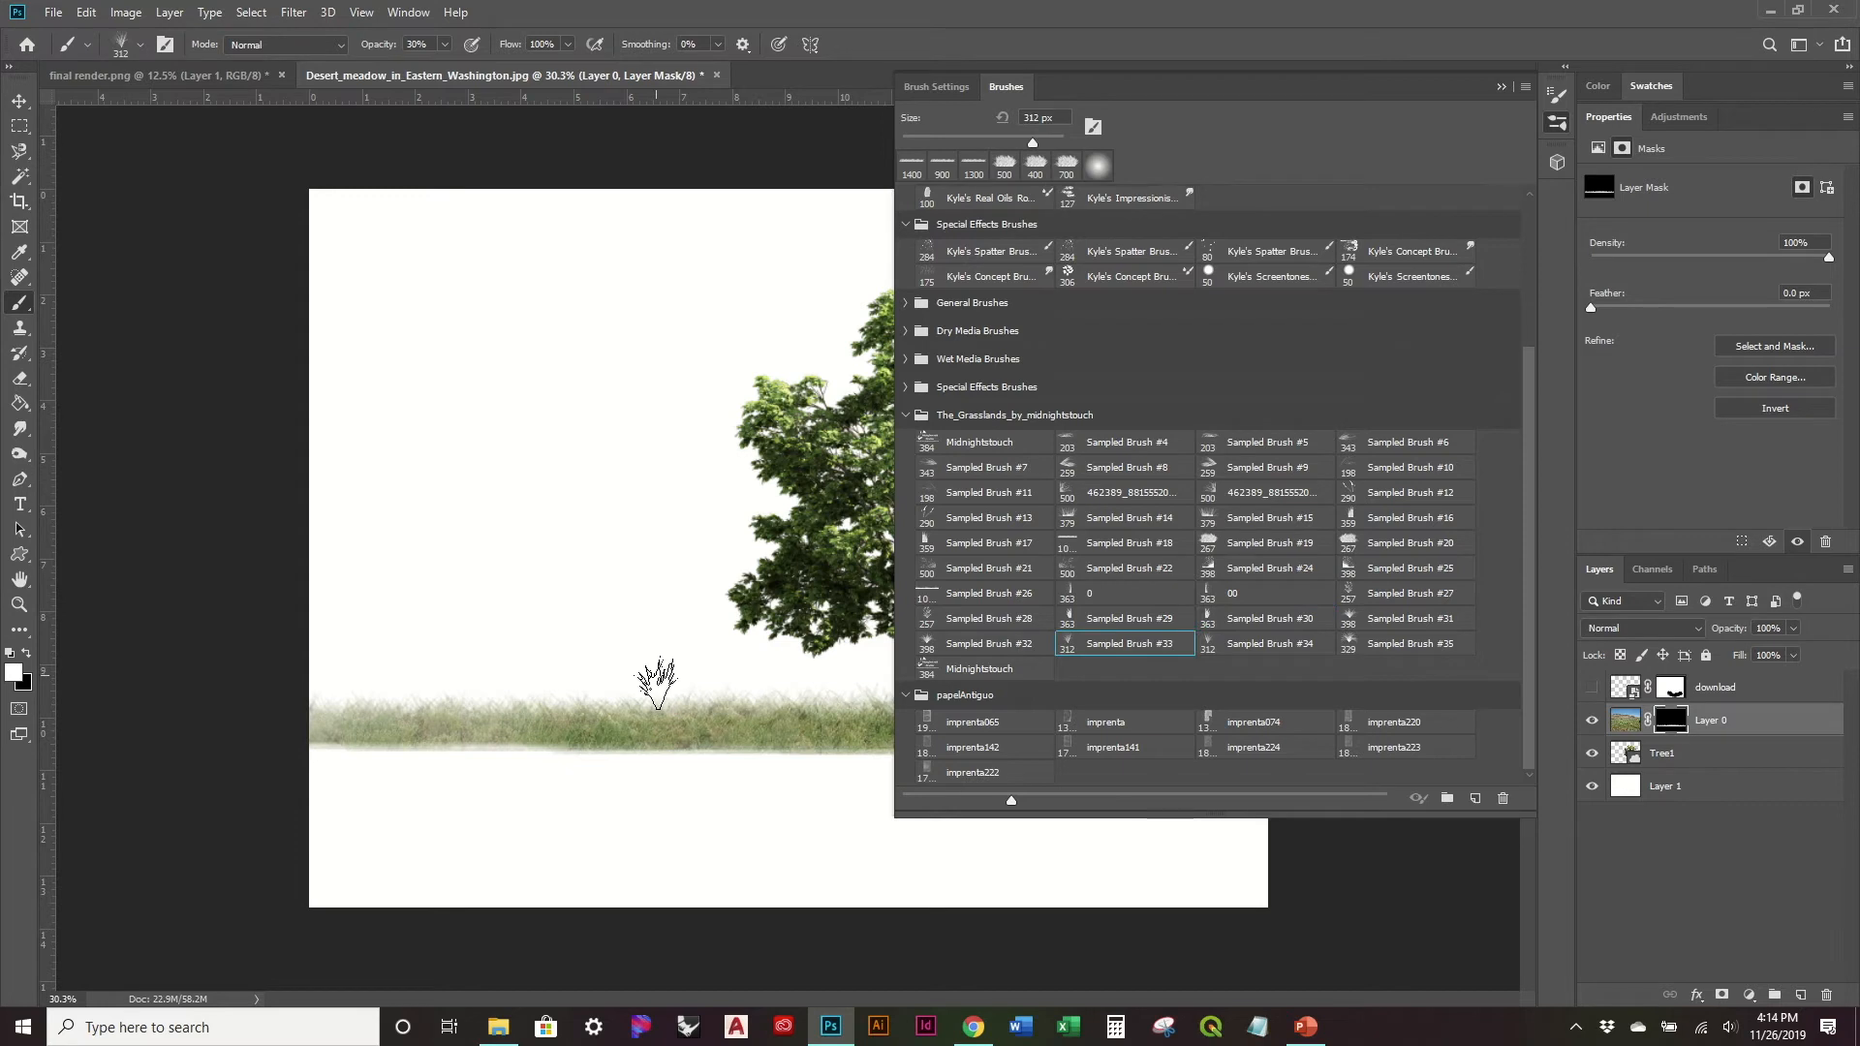
pyautogui.press(']')
pyautogui.press(']')
pyautogui.press(']')
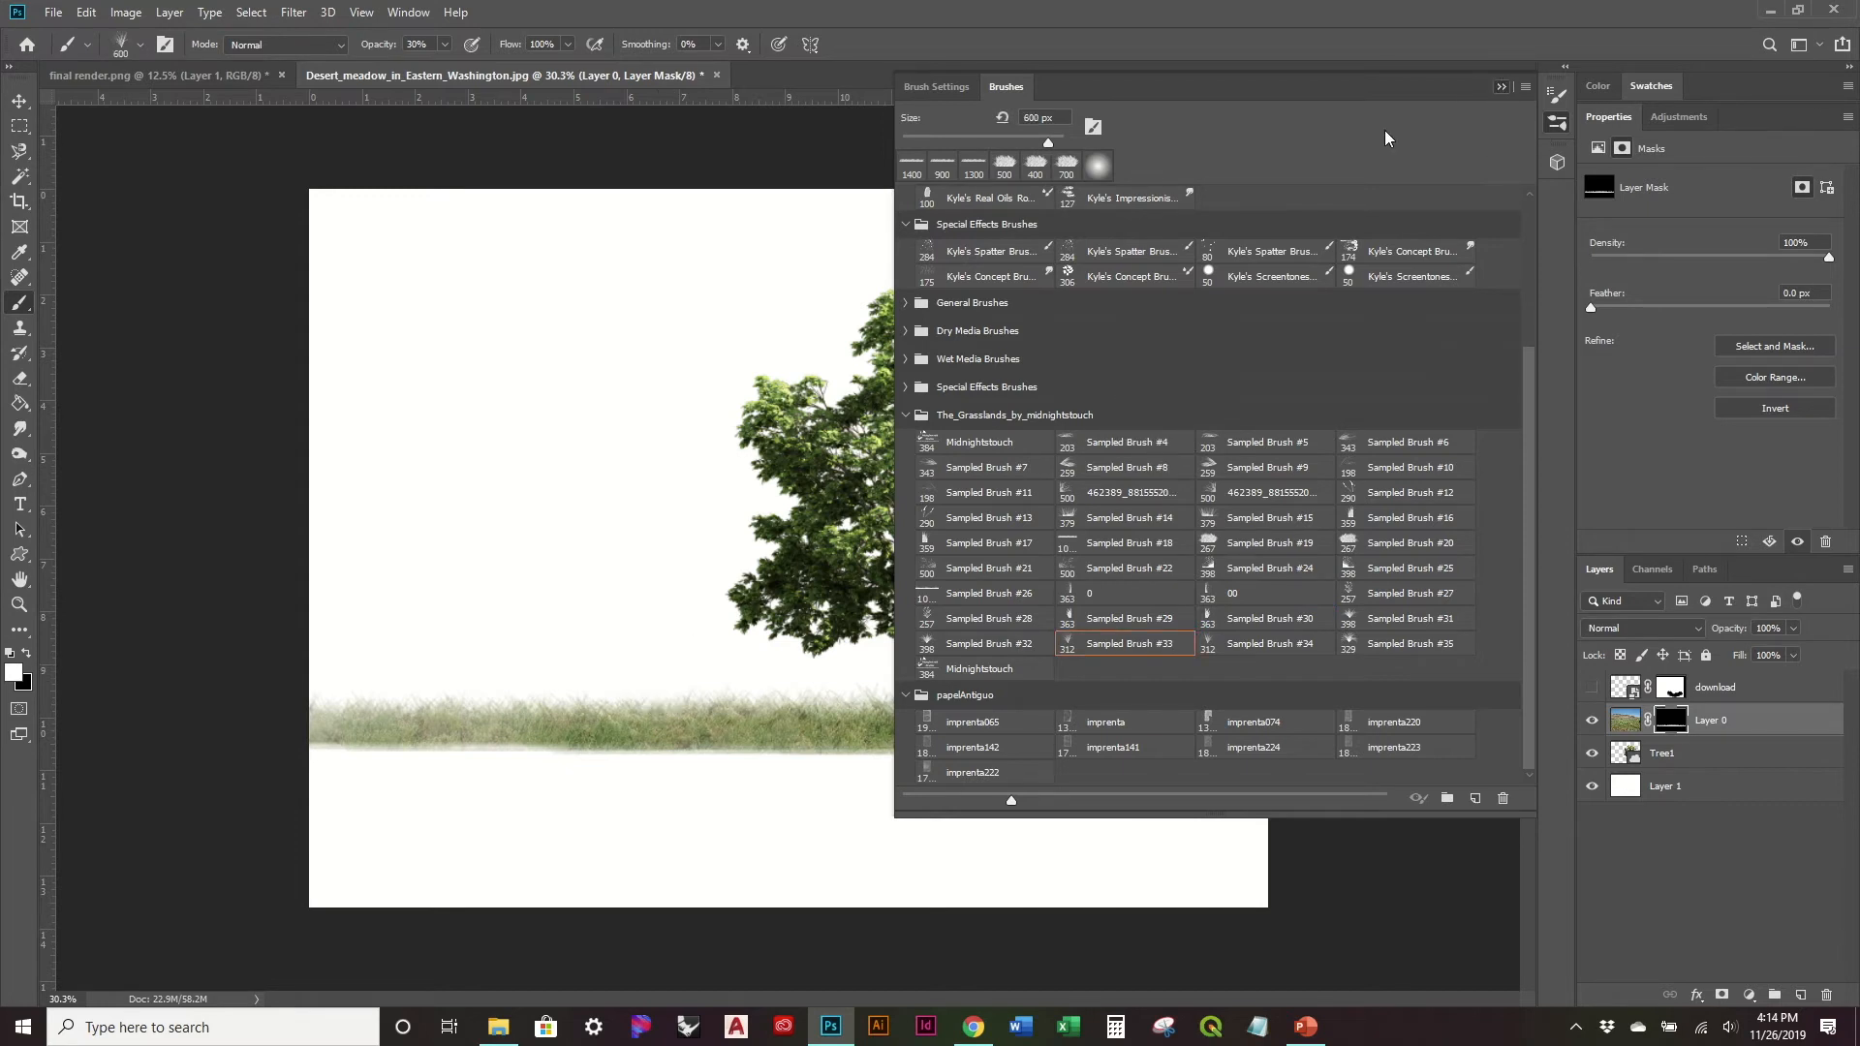
pyautogui.click(1500, 87)
pyautogui.click(639, 685)
pyautogui.click(648, 682)
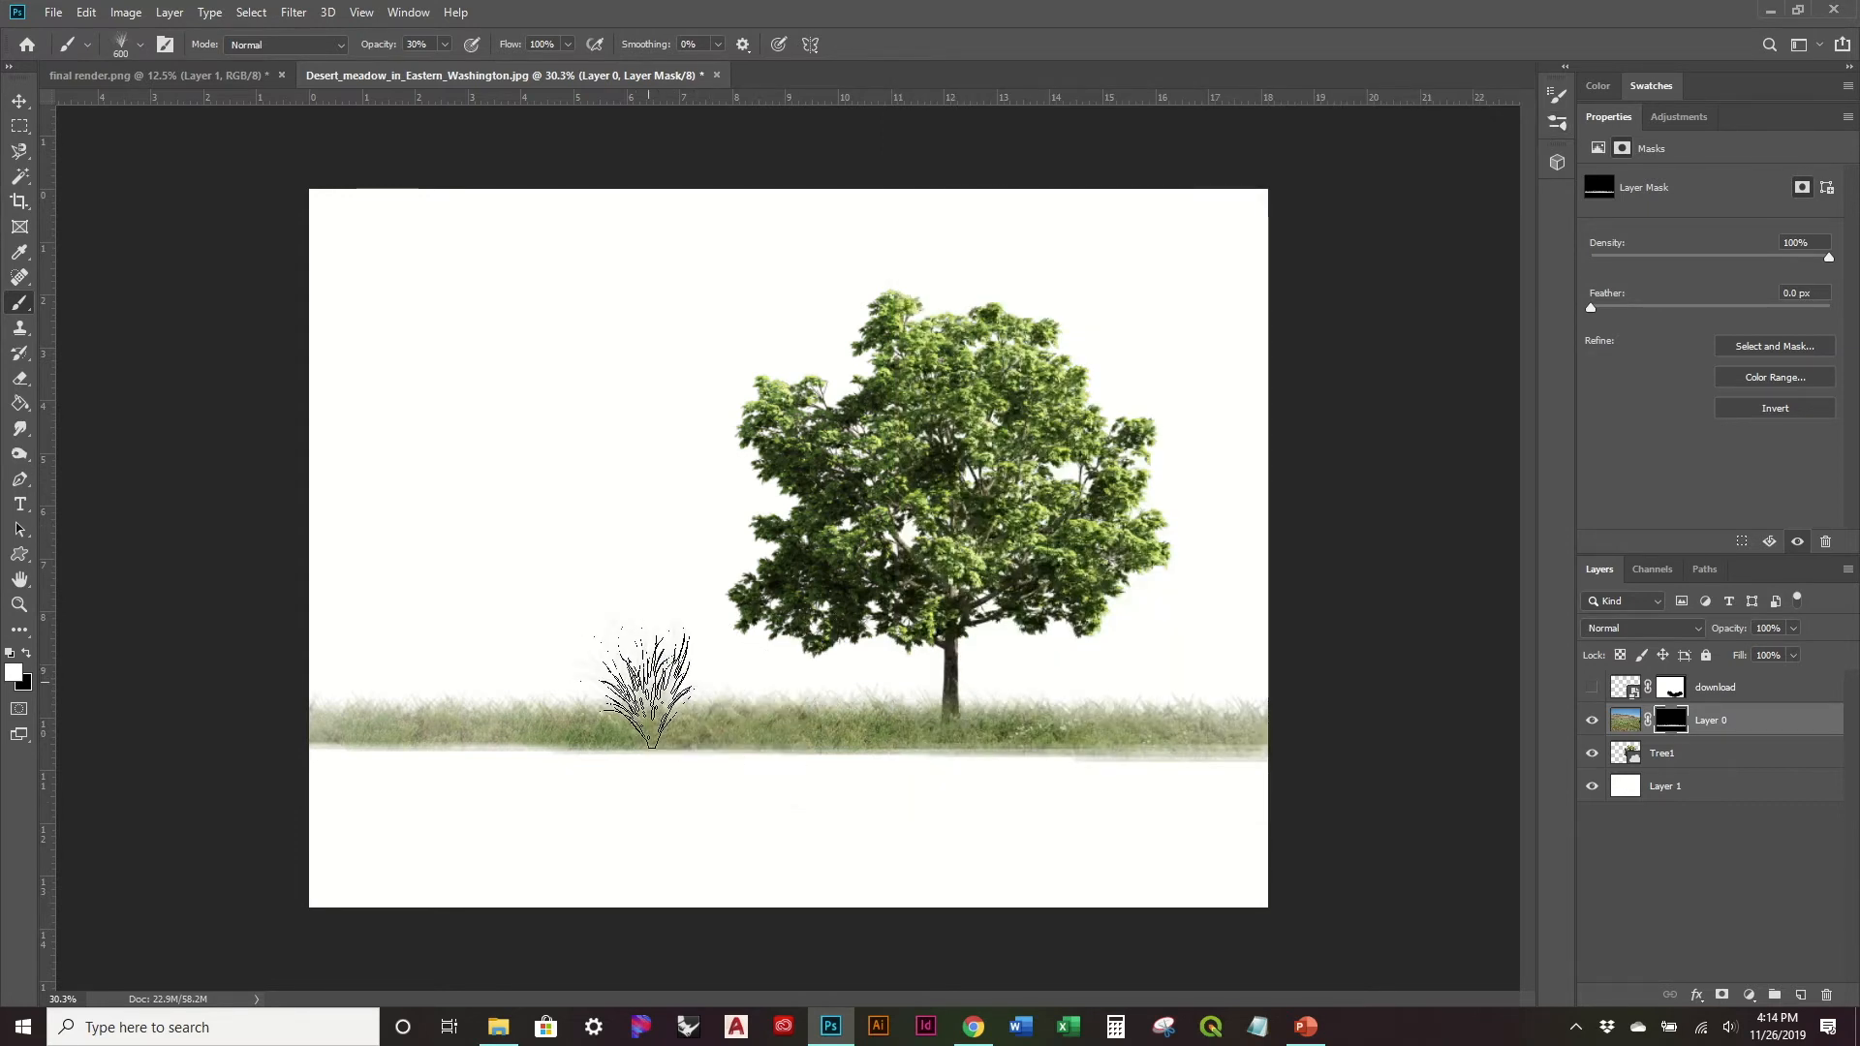
pyautogui.click(643, 686)
# Step: Stamp more grass clumps around the tall one, varying the brush size between 500, 300 and 400 px
pyautogui.press('[')
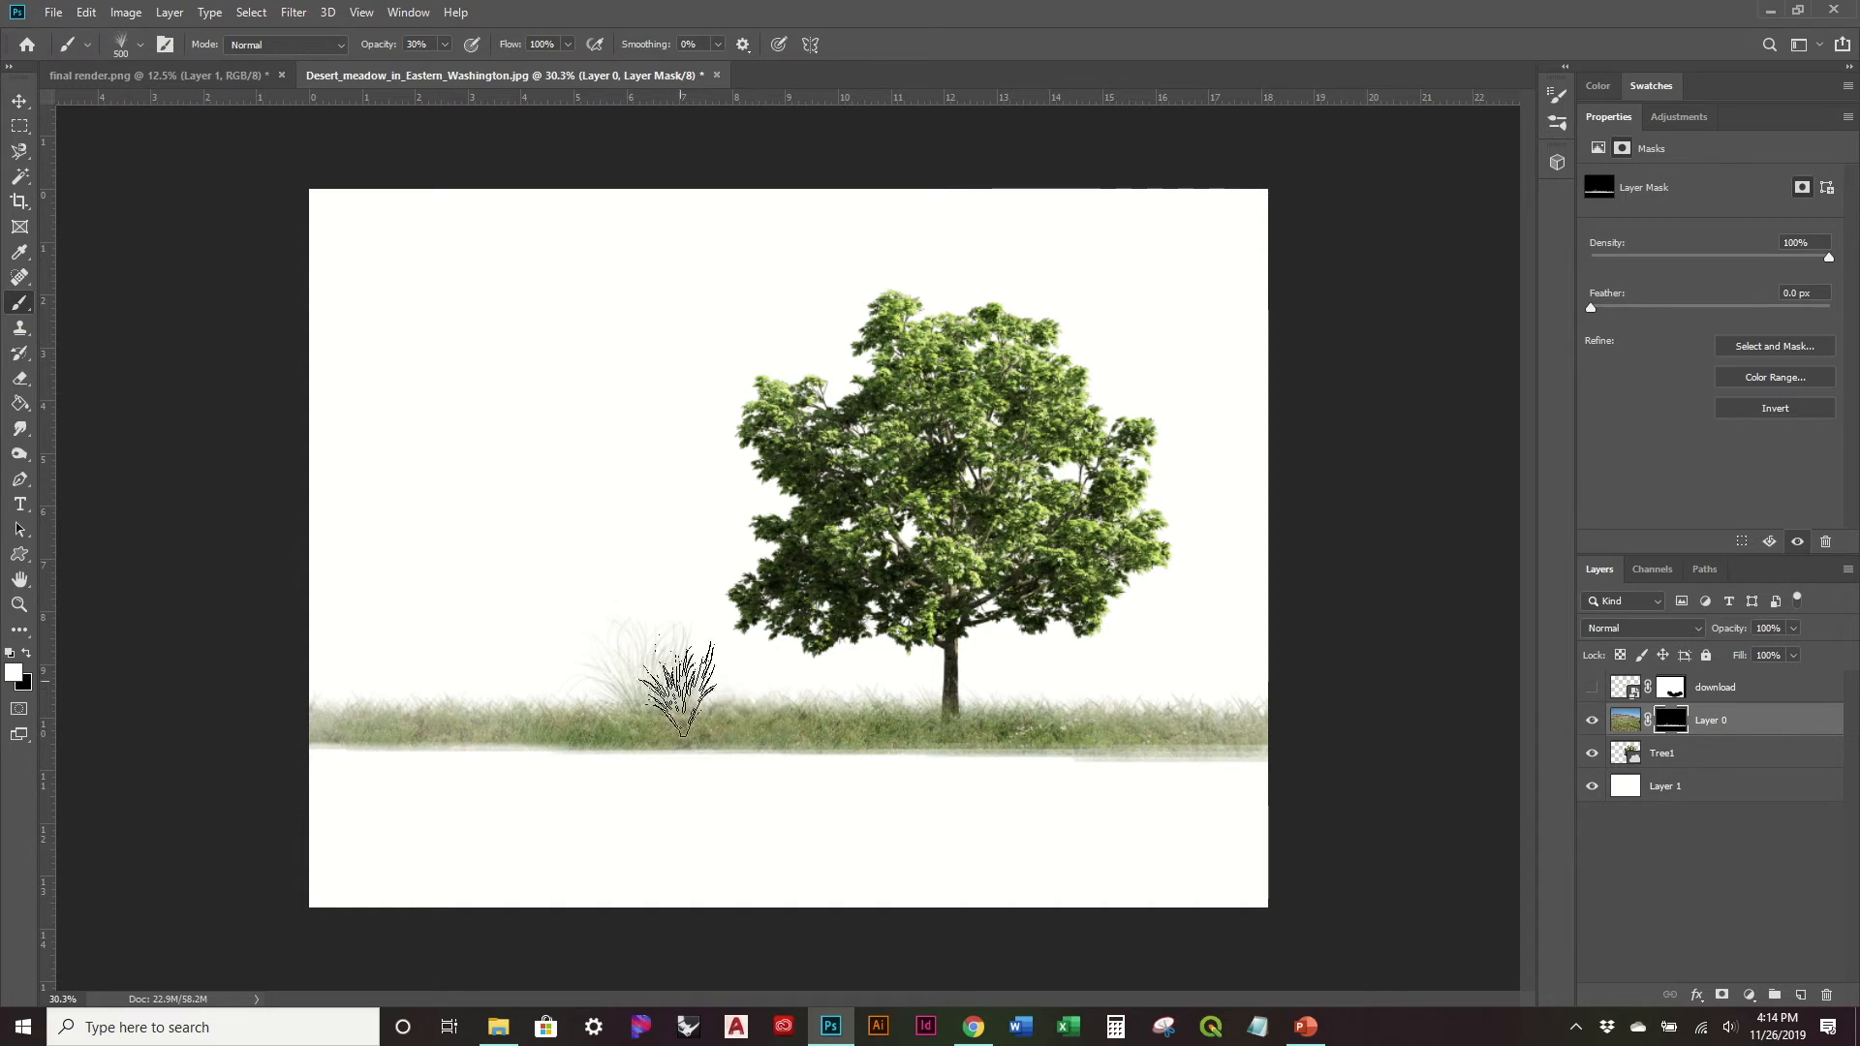
pyautogui.click(702, 680)
pyautogui.press('[')
pyautogui.press('[')
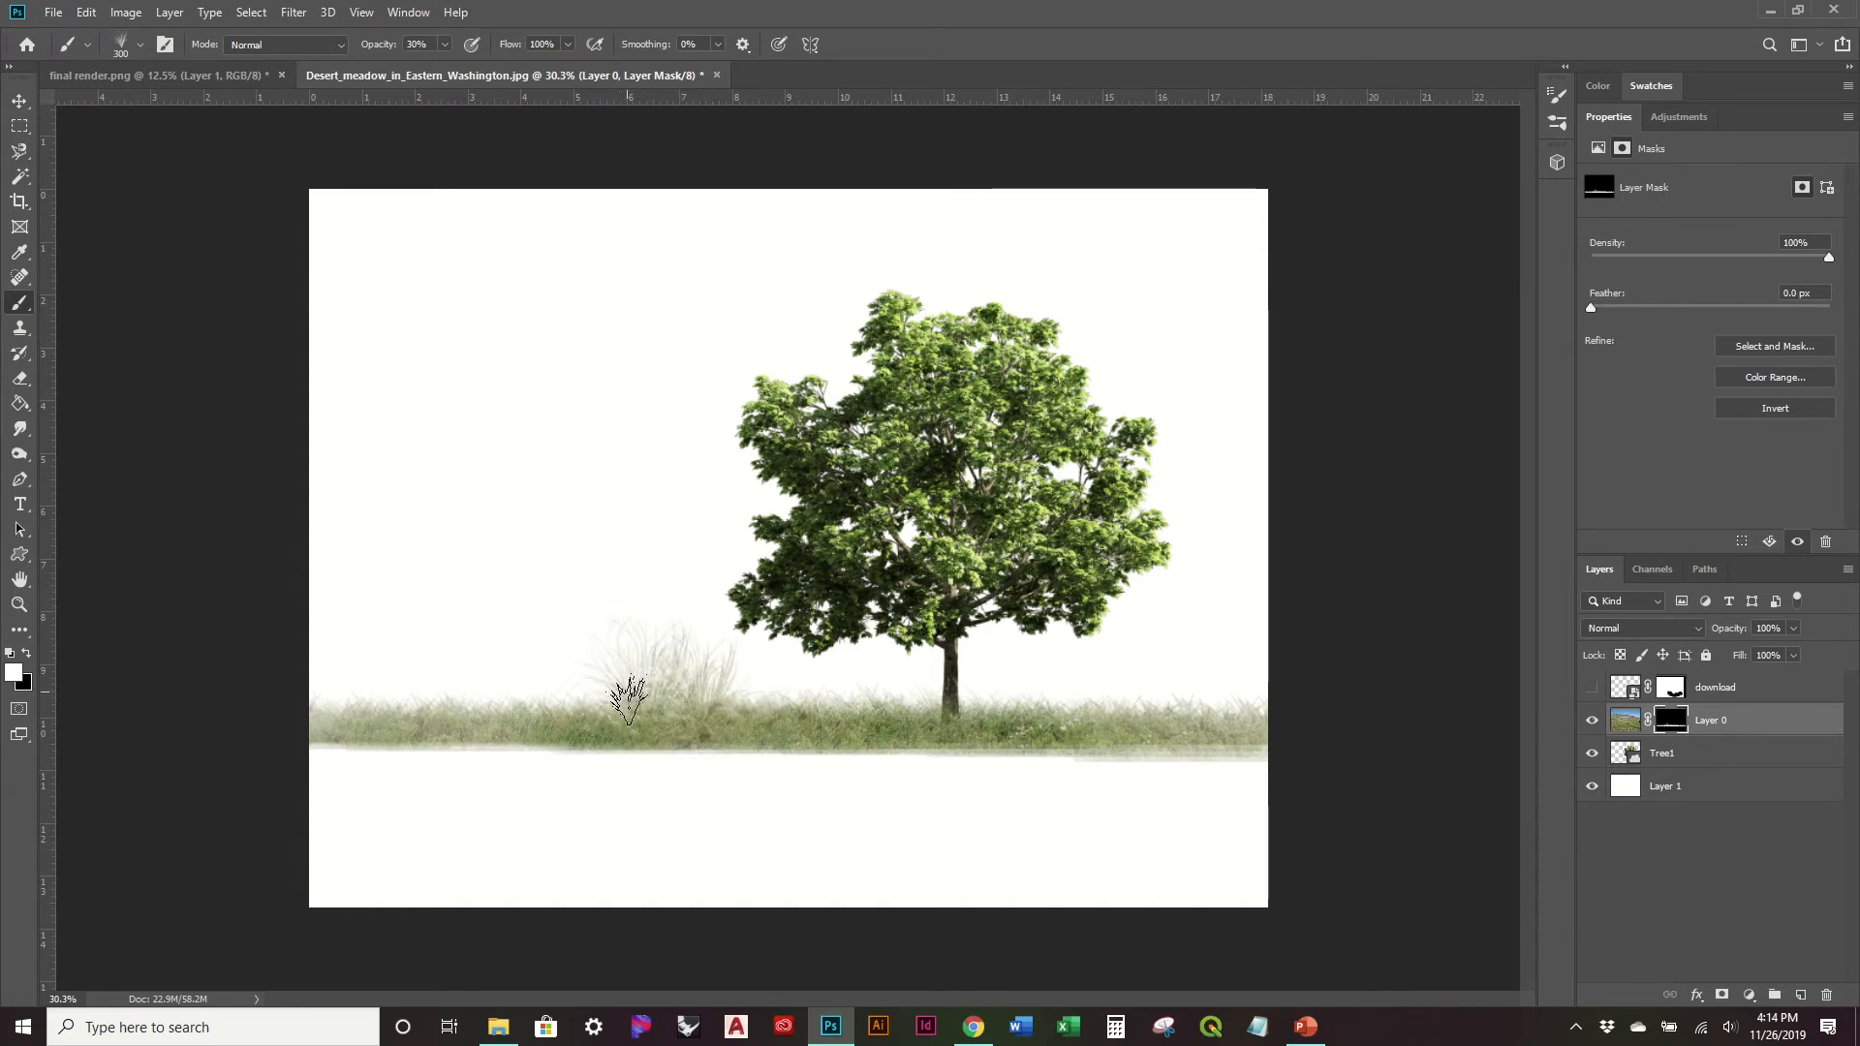
pyautogui.click(613, 696)
pyautogui.press(']')
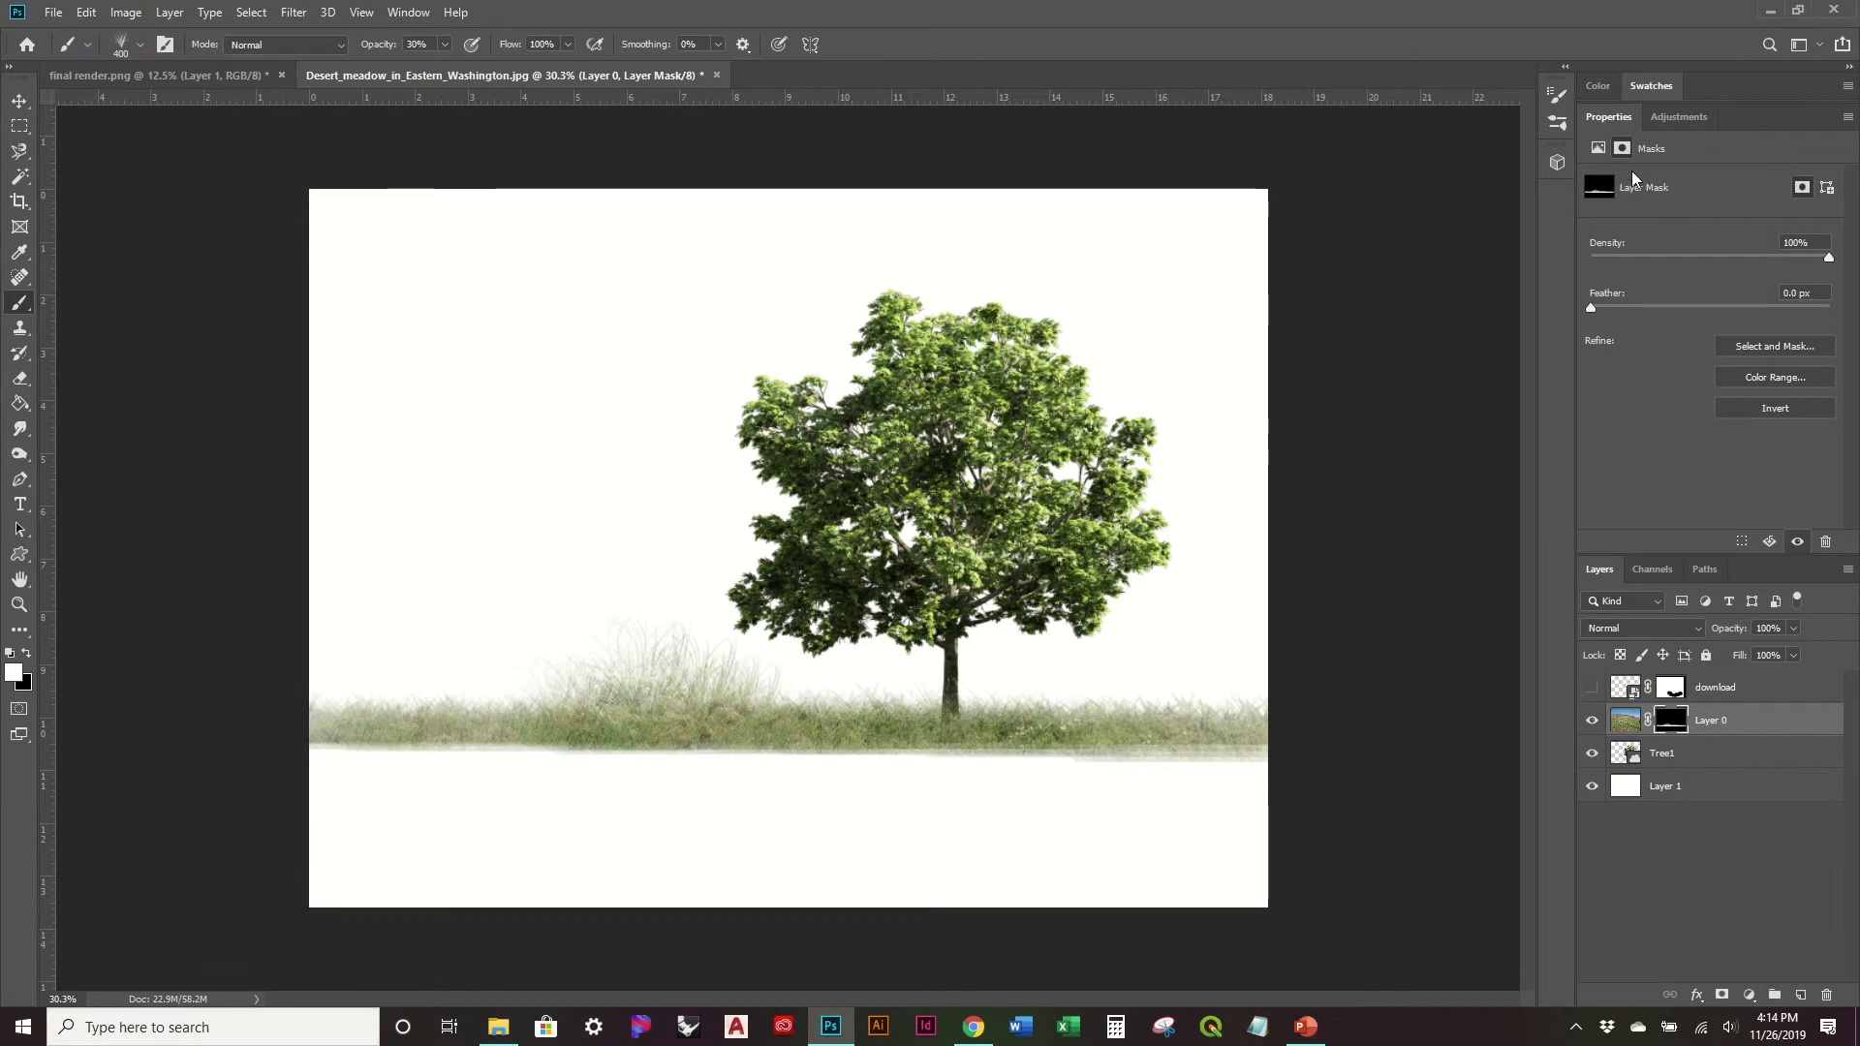
# Step: Choose Sampled Brush #31 and paint spiky grass tufts along the strip right of the trunk
pyautogui.click(1557, 123)
pyautogui.click(1294, 643)
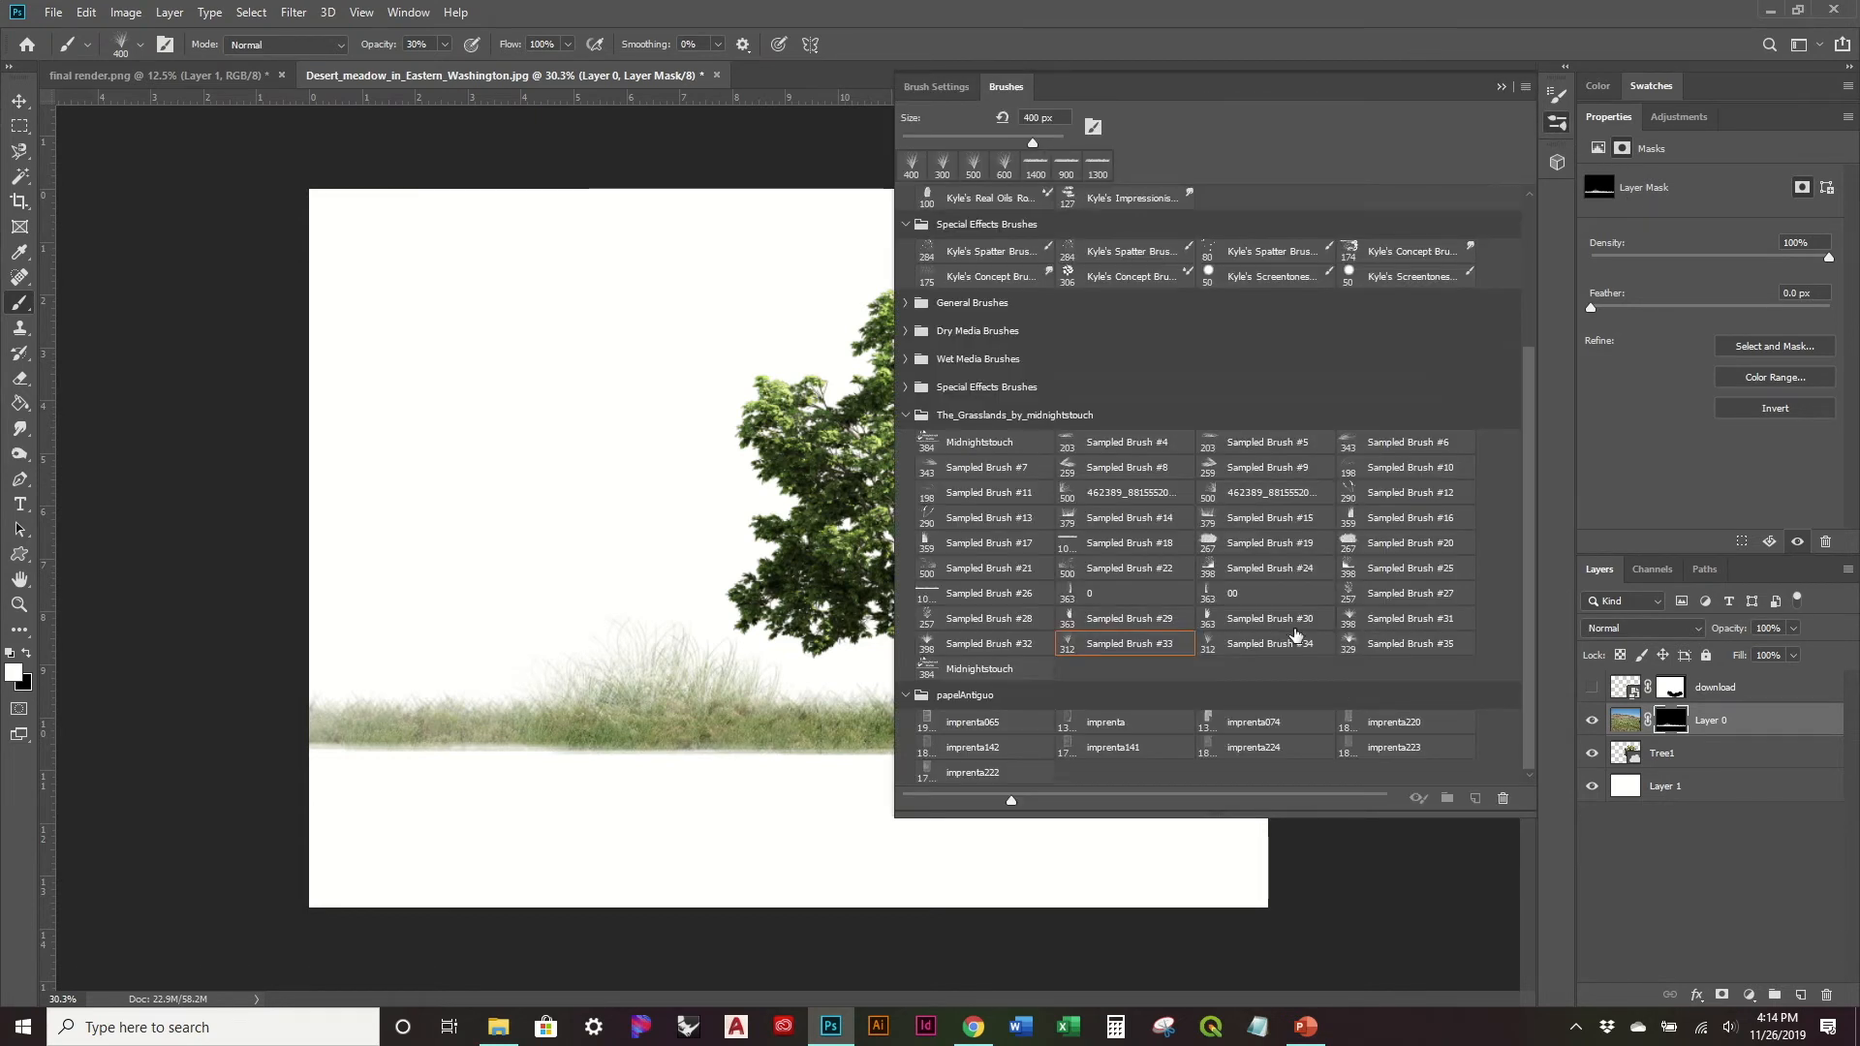
pyautogui.click(1391, 620)
pyautogui.click(1502, 87)
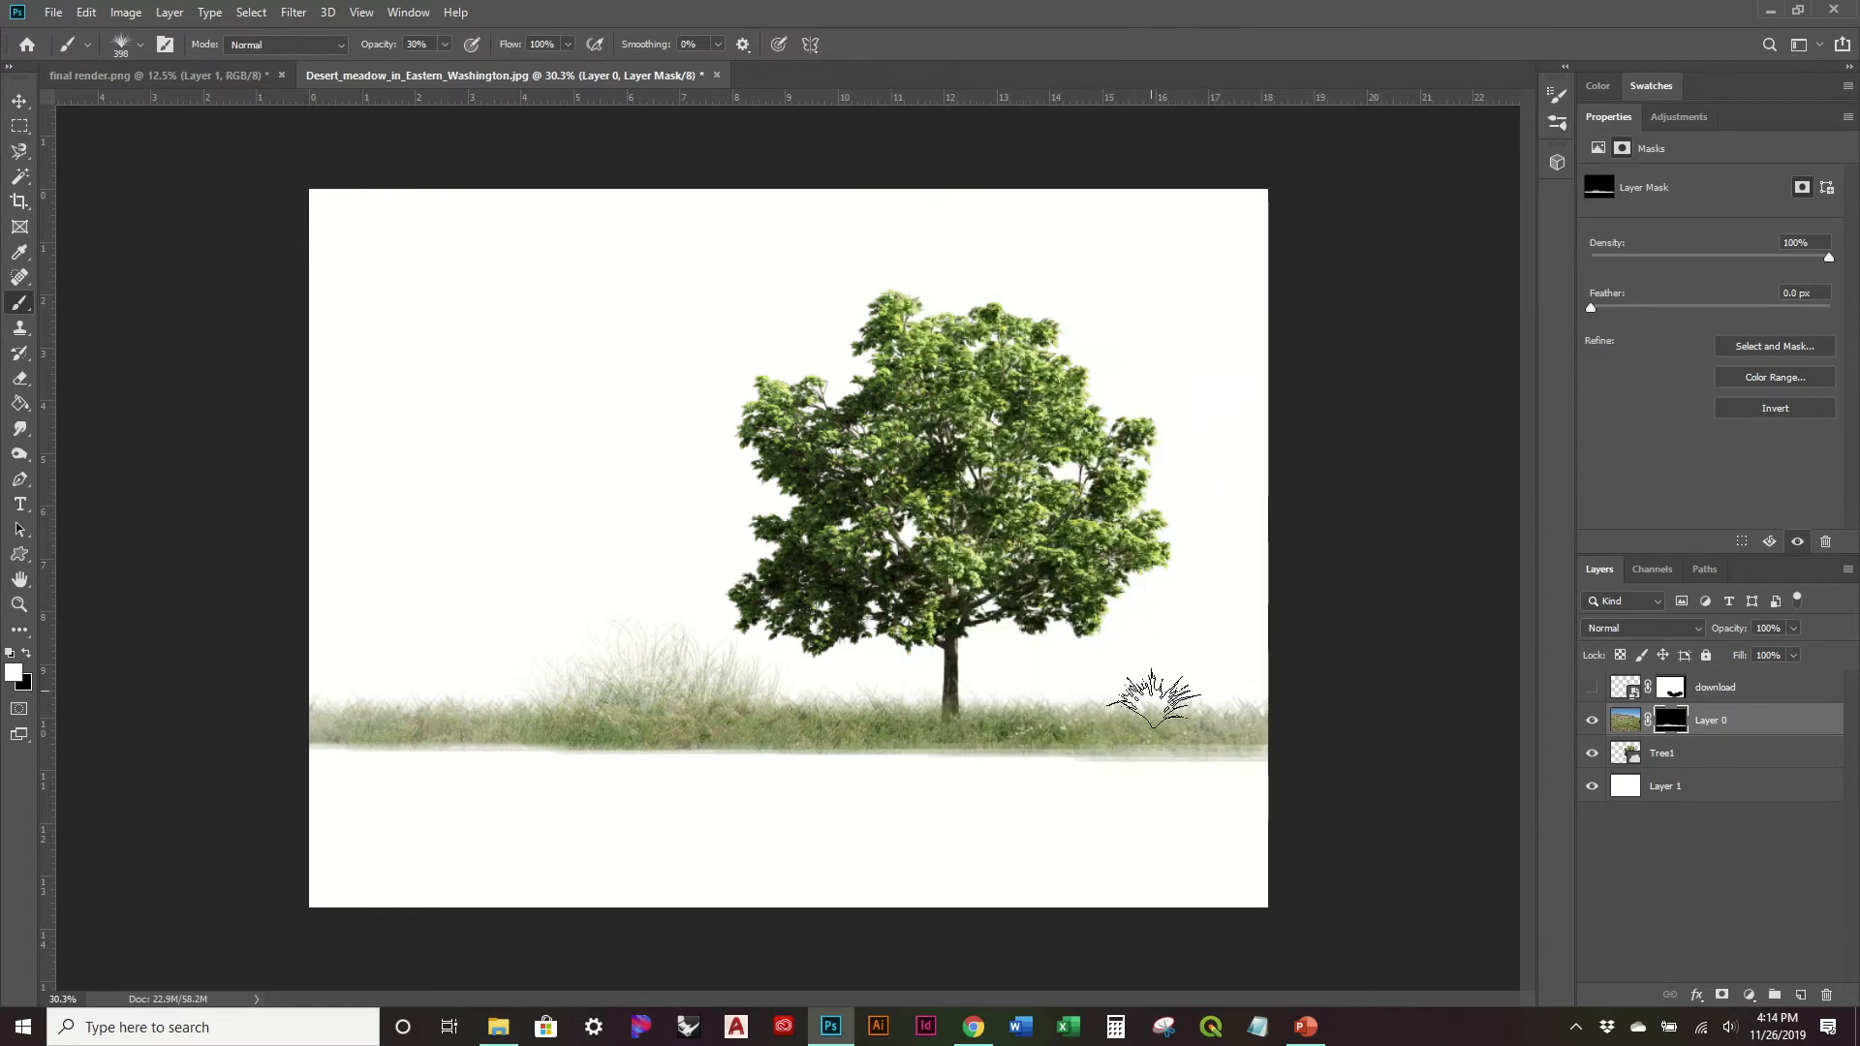
pyautogui.moveTo(1099, 698)
pyautogui.mouseDown()
pyautogui.moveTo(1175, 703)
pyautogui.moveTo(1071, 712)
pyautogui.moveTo(1286, 721)
pyautogui.mouseUp()
pyautogui.click(1246, 734)
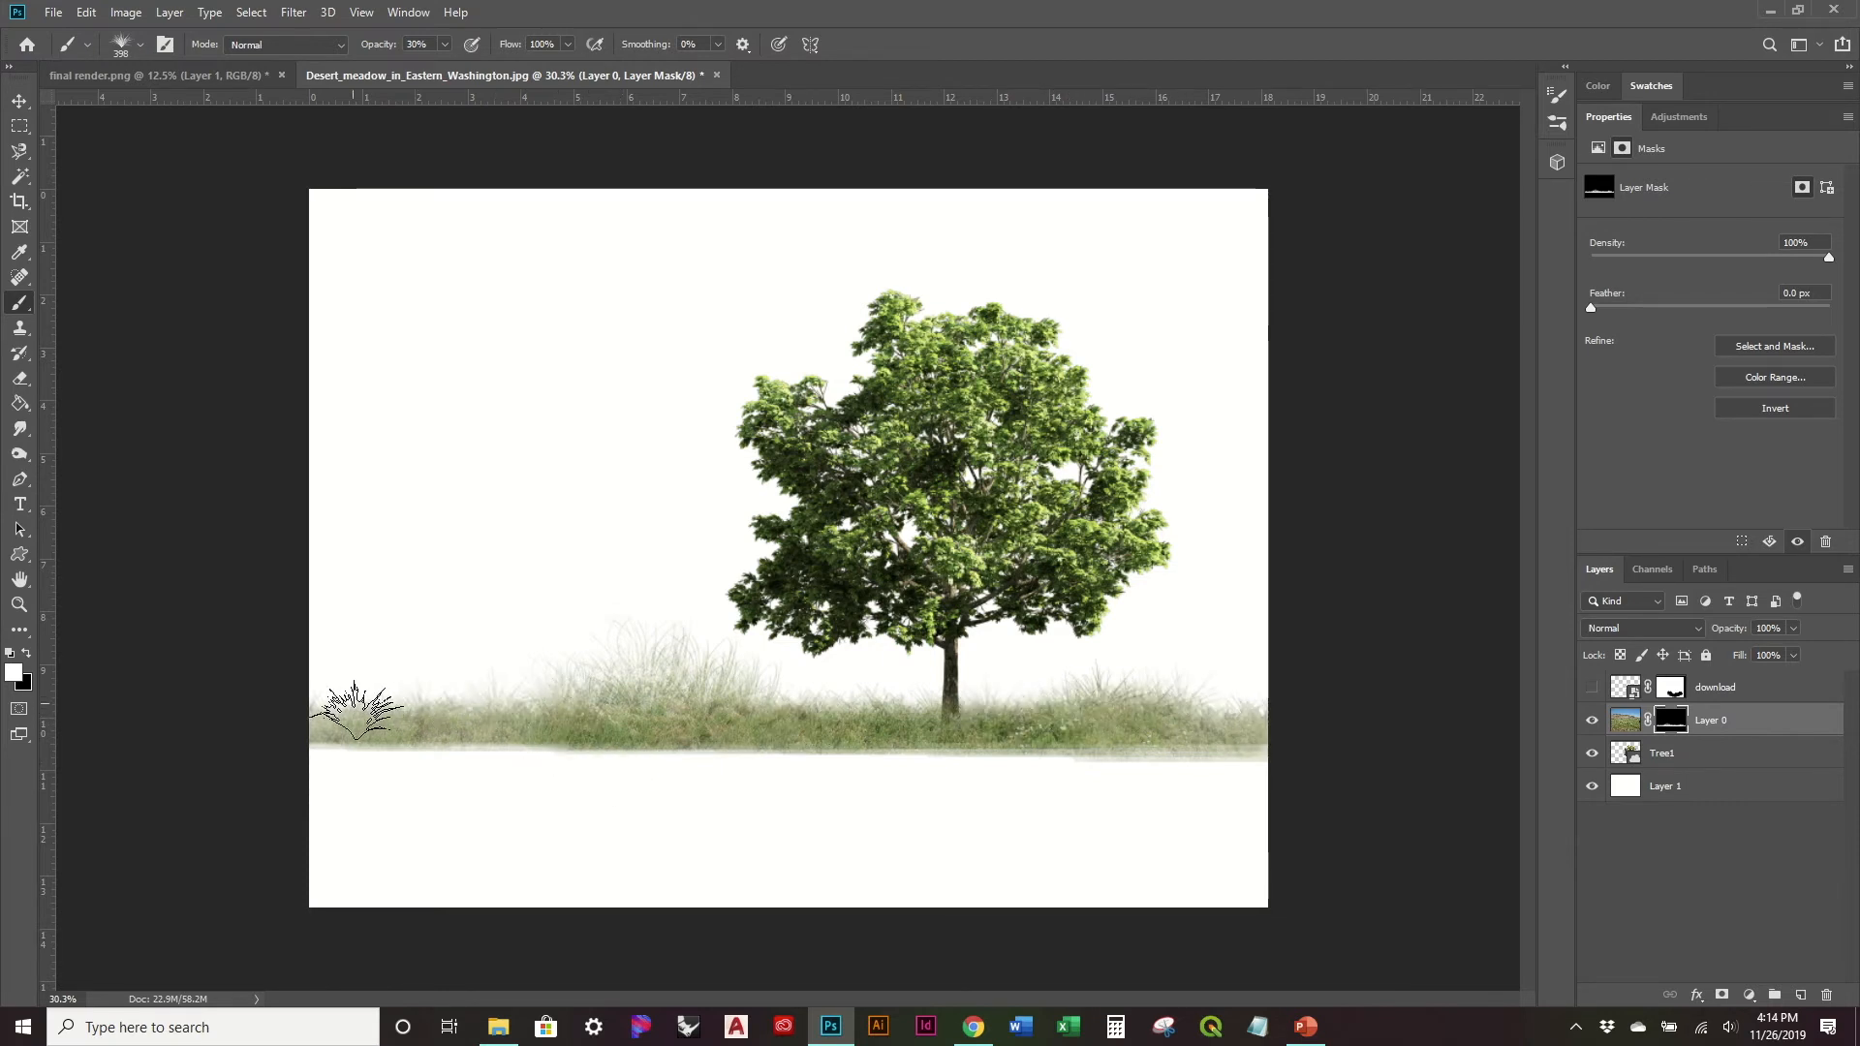
pyautogui.scroll(-1, 1124, 627)
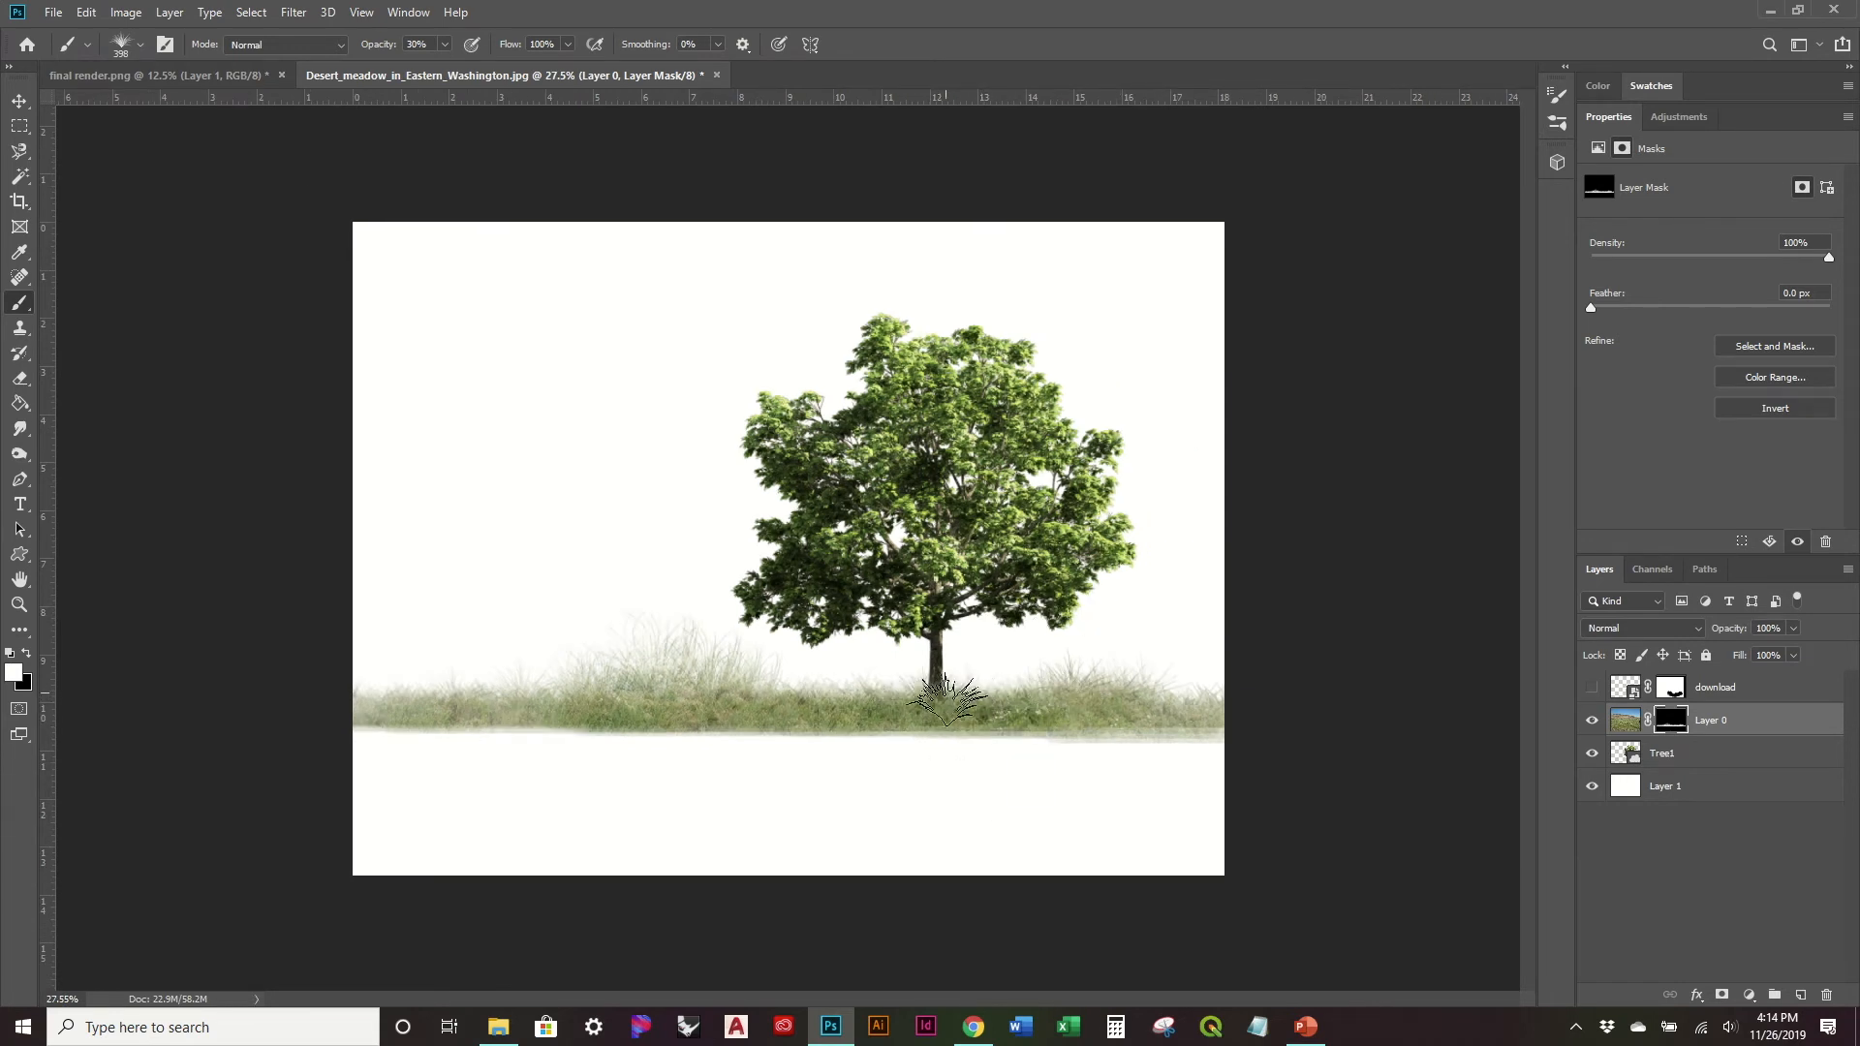
pyautogui.scroll(-2, 1197, 635)
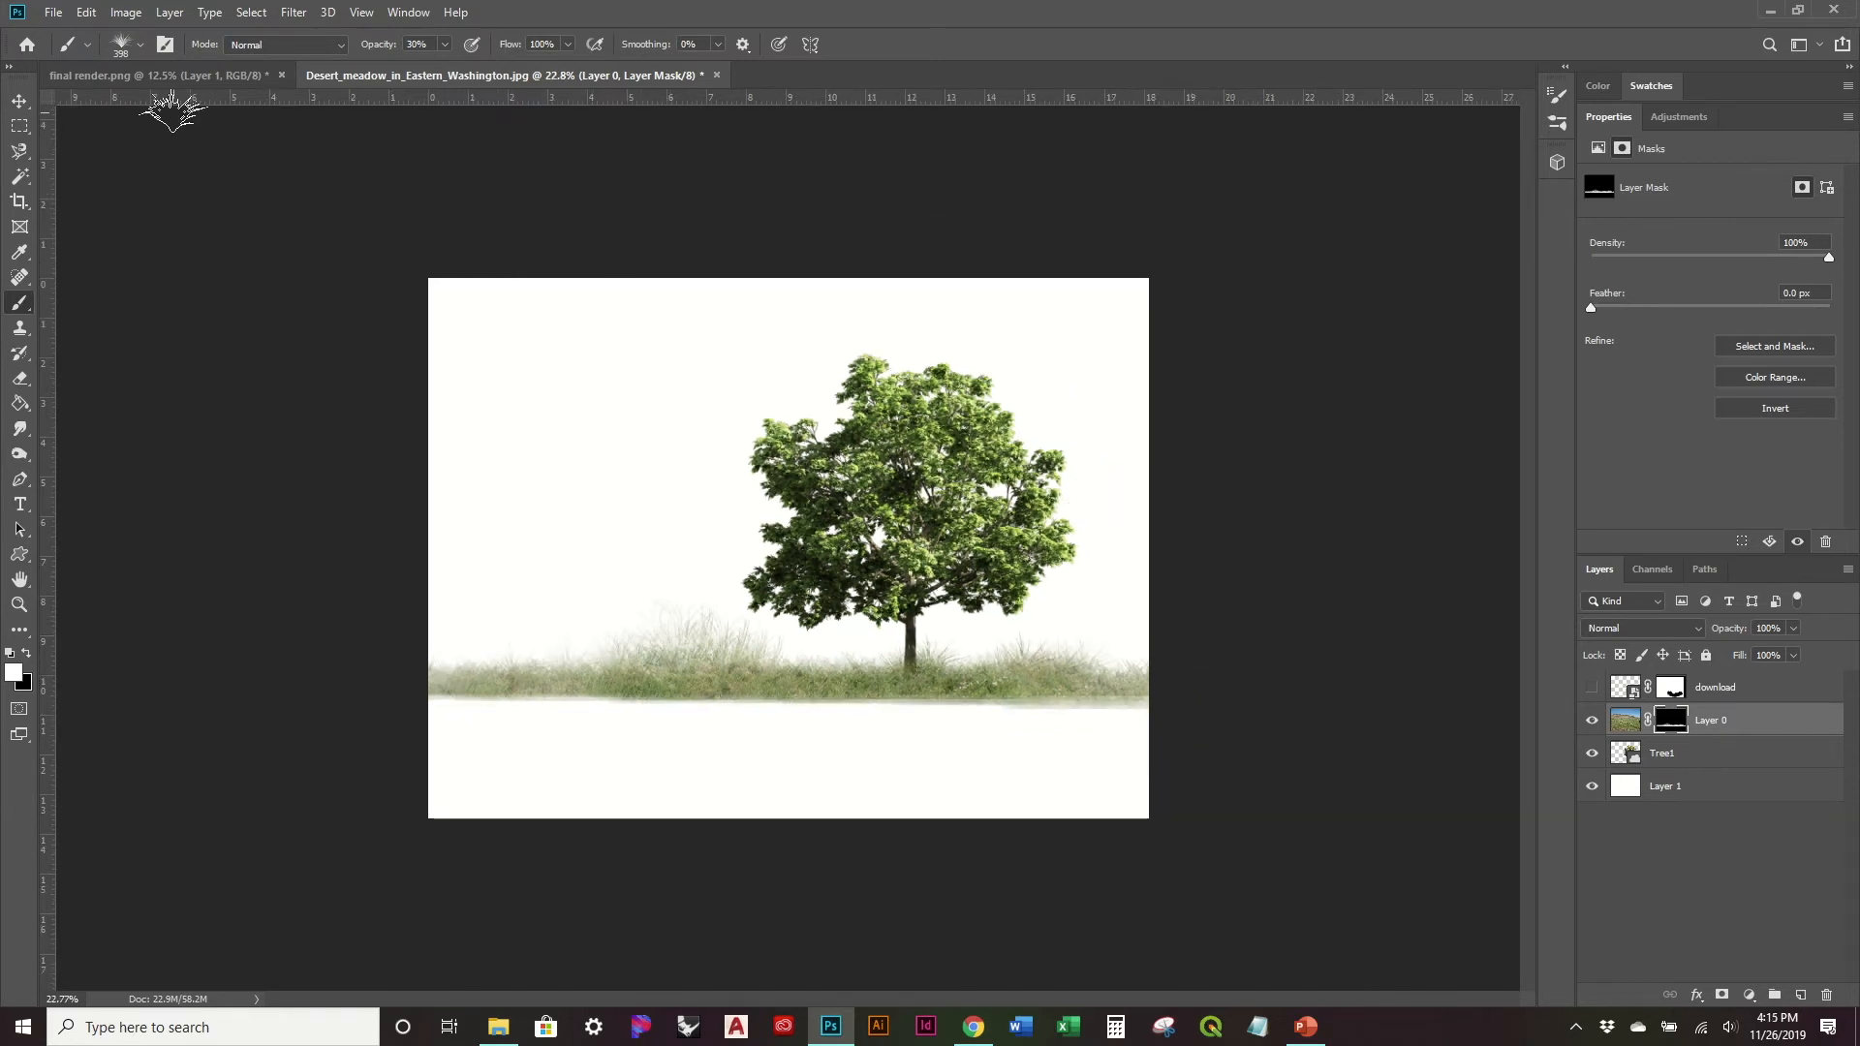
# Step: Switch to the final render.png document and add a layer mask to Layer 1
pyautogui.click(155, 76)
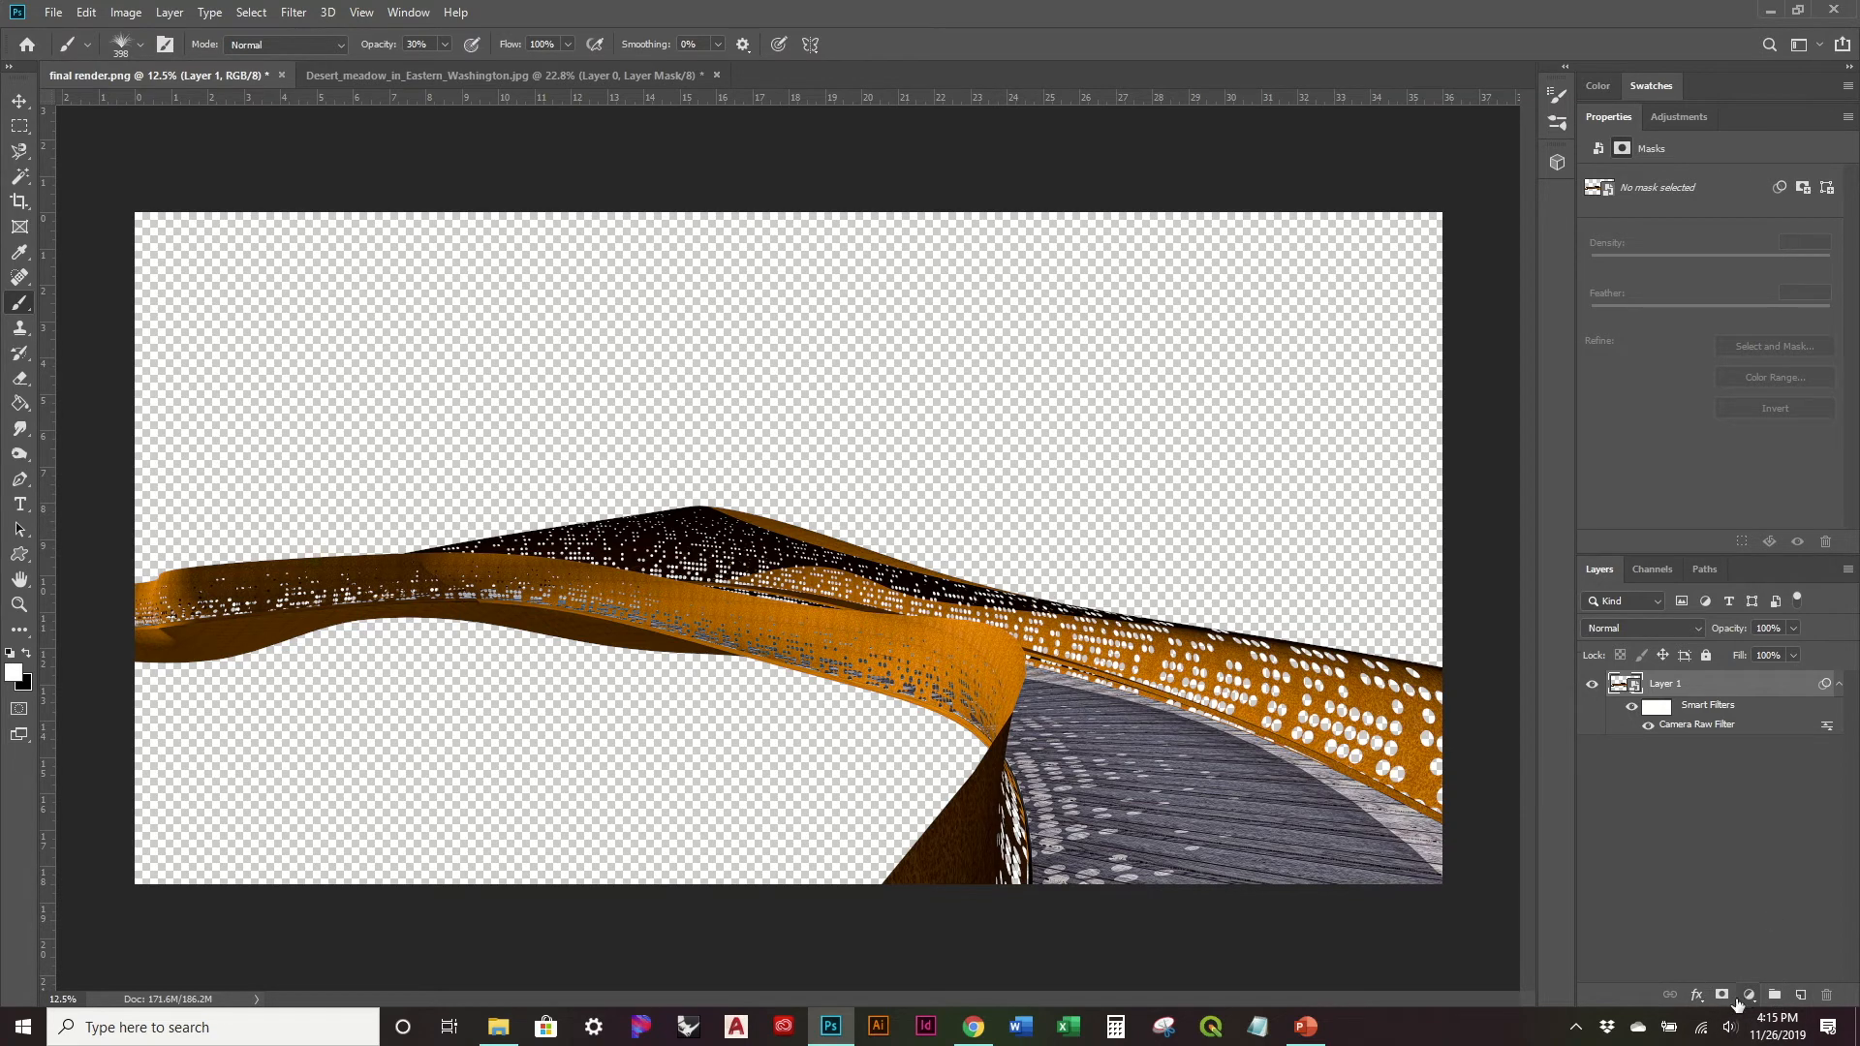
pyautogui.click(1724, 998)
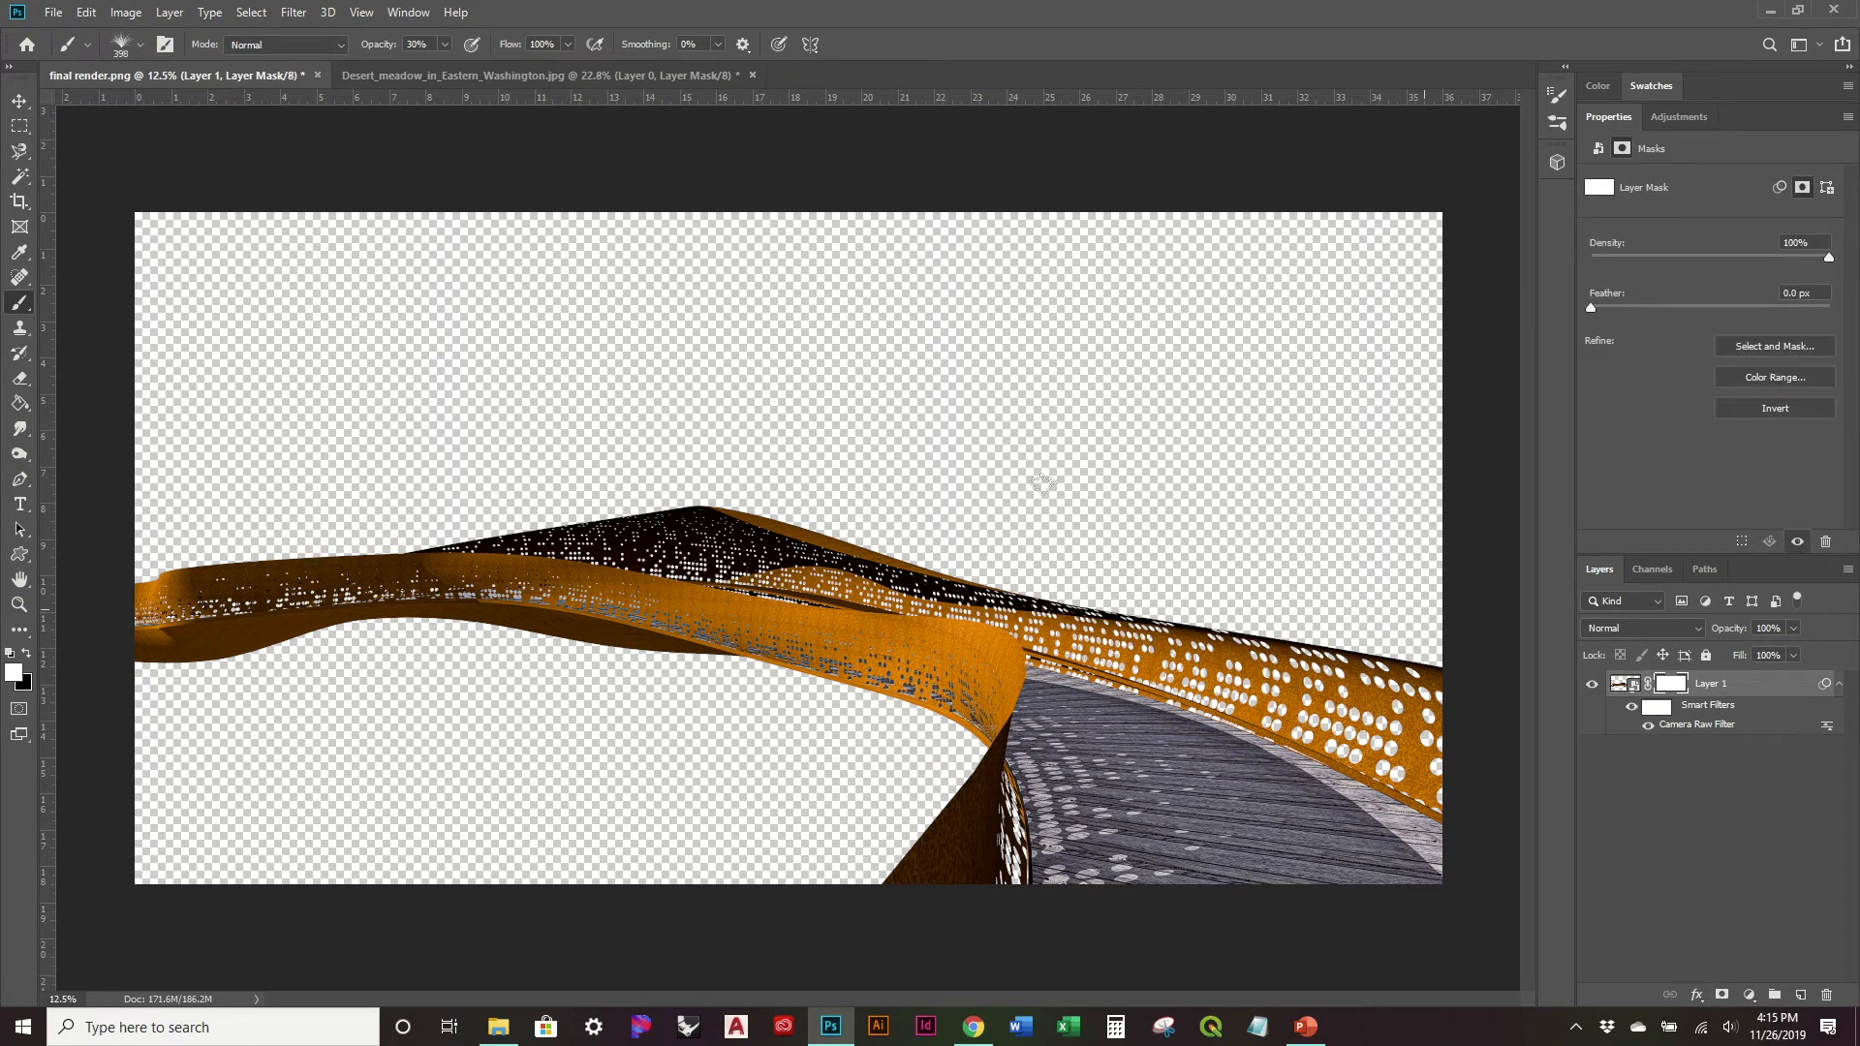
# Step: Start placing an embedded image and browse to the entourage folder under Video Tutorials, Grasshopper, Integrations, Rendering
pyautogui.click(52, 15)
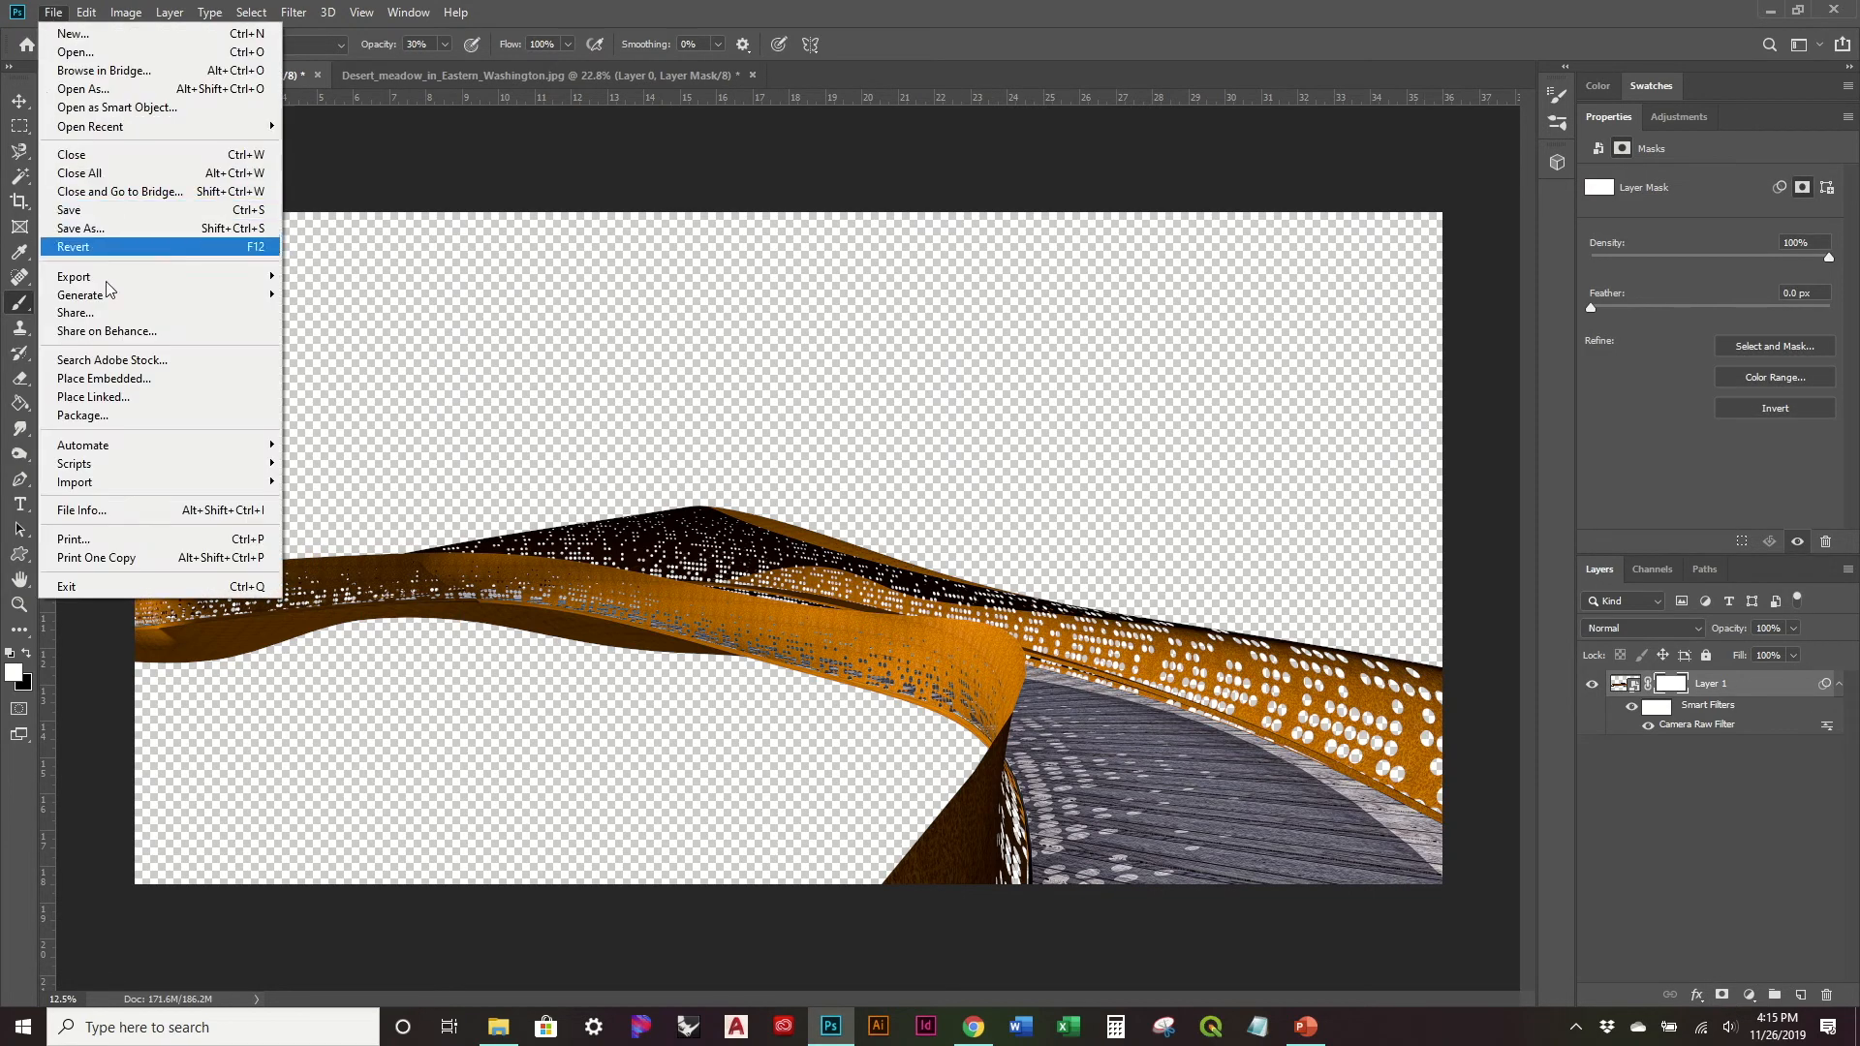
pyautogui.moveTo(116, 454)
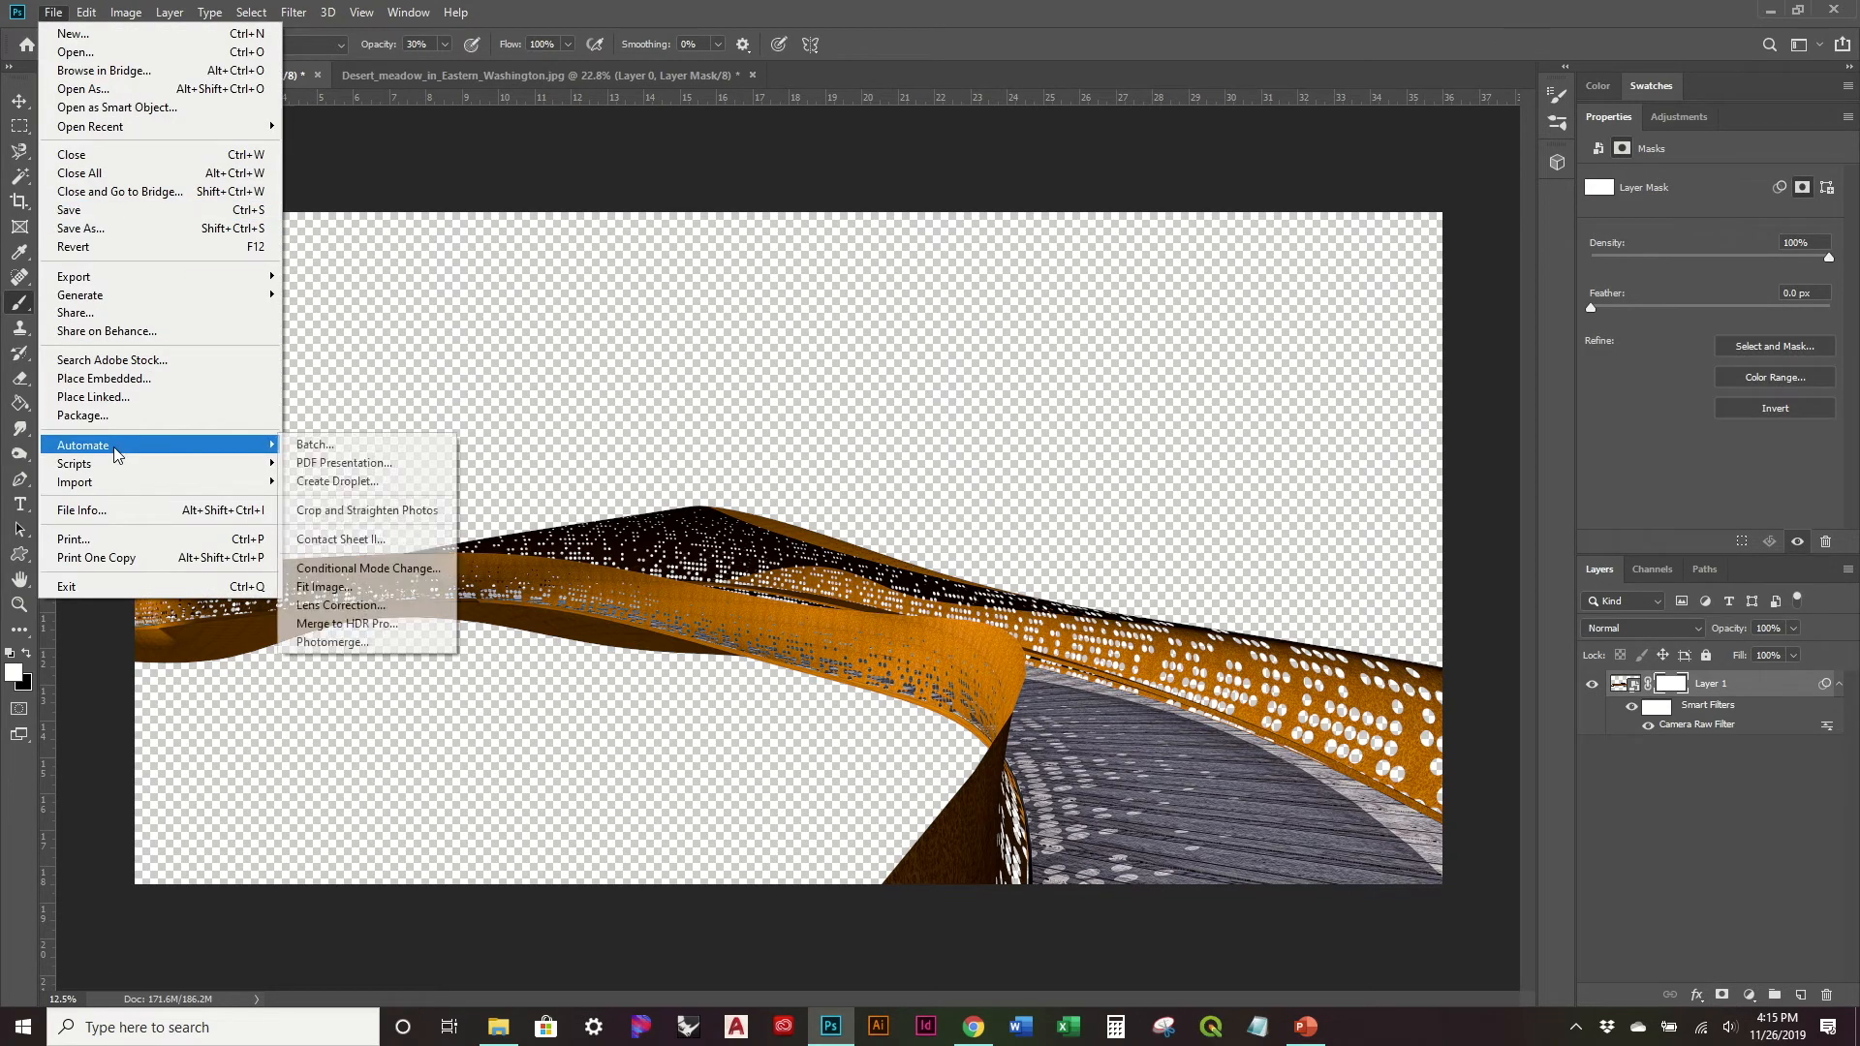
pyautogui.click(119, 380)
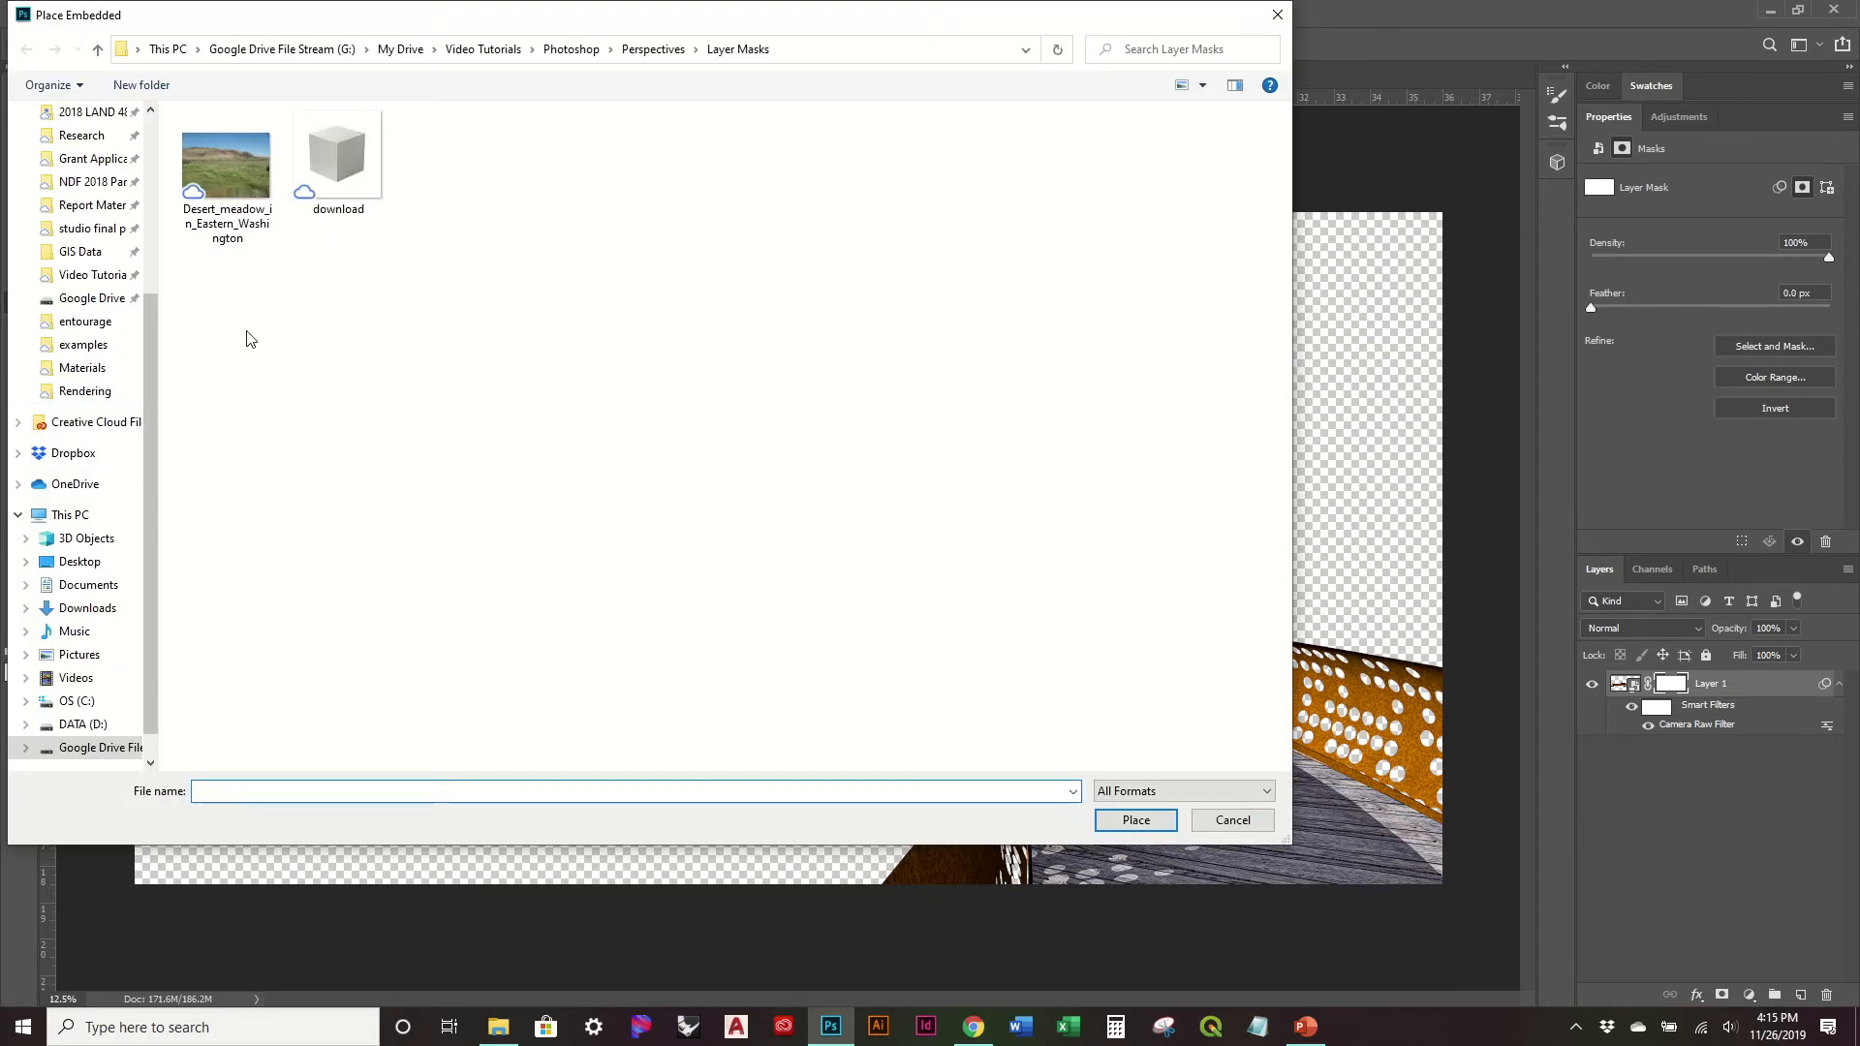
pyautogui.click(485, 49)
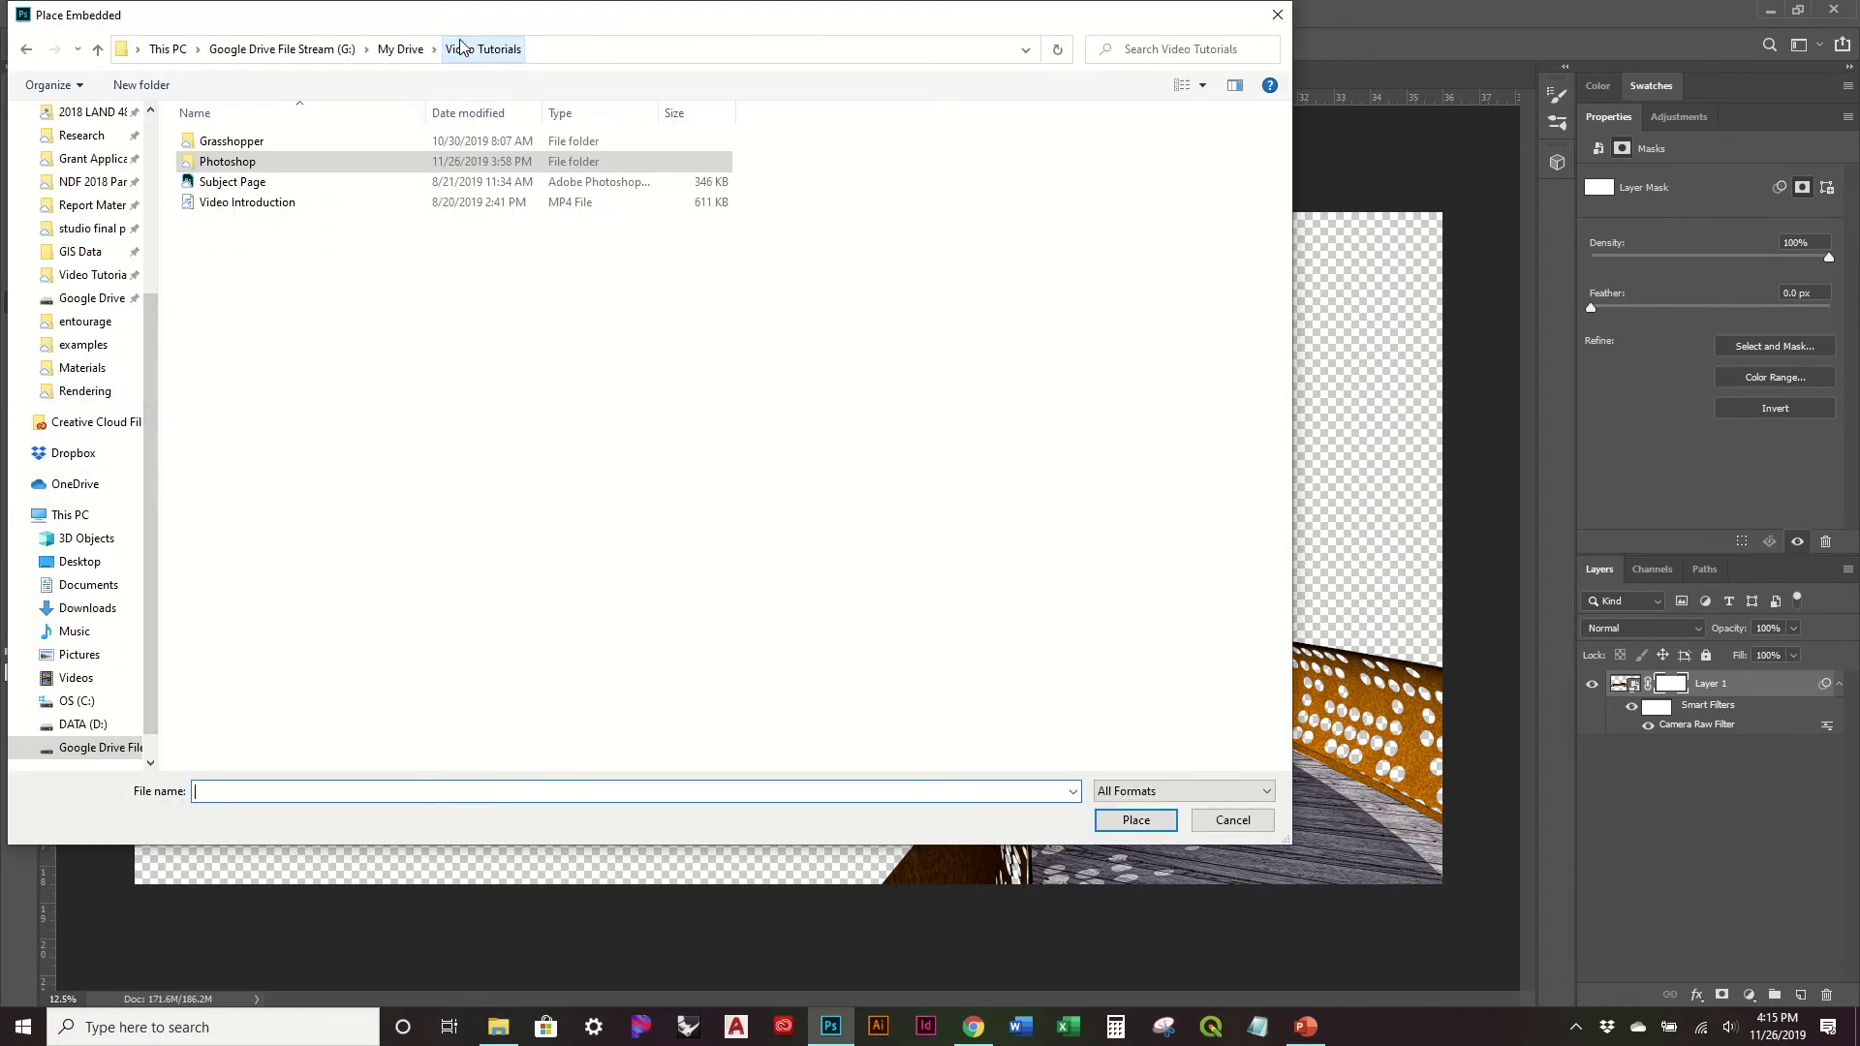
pyautogui.doubleClick(308, 146)
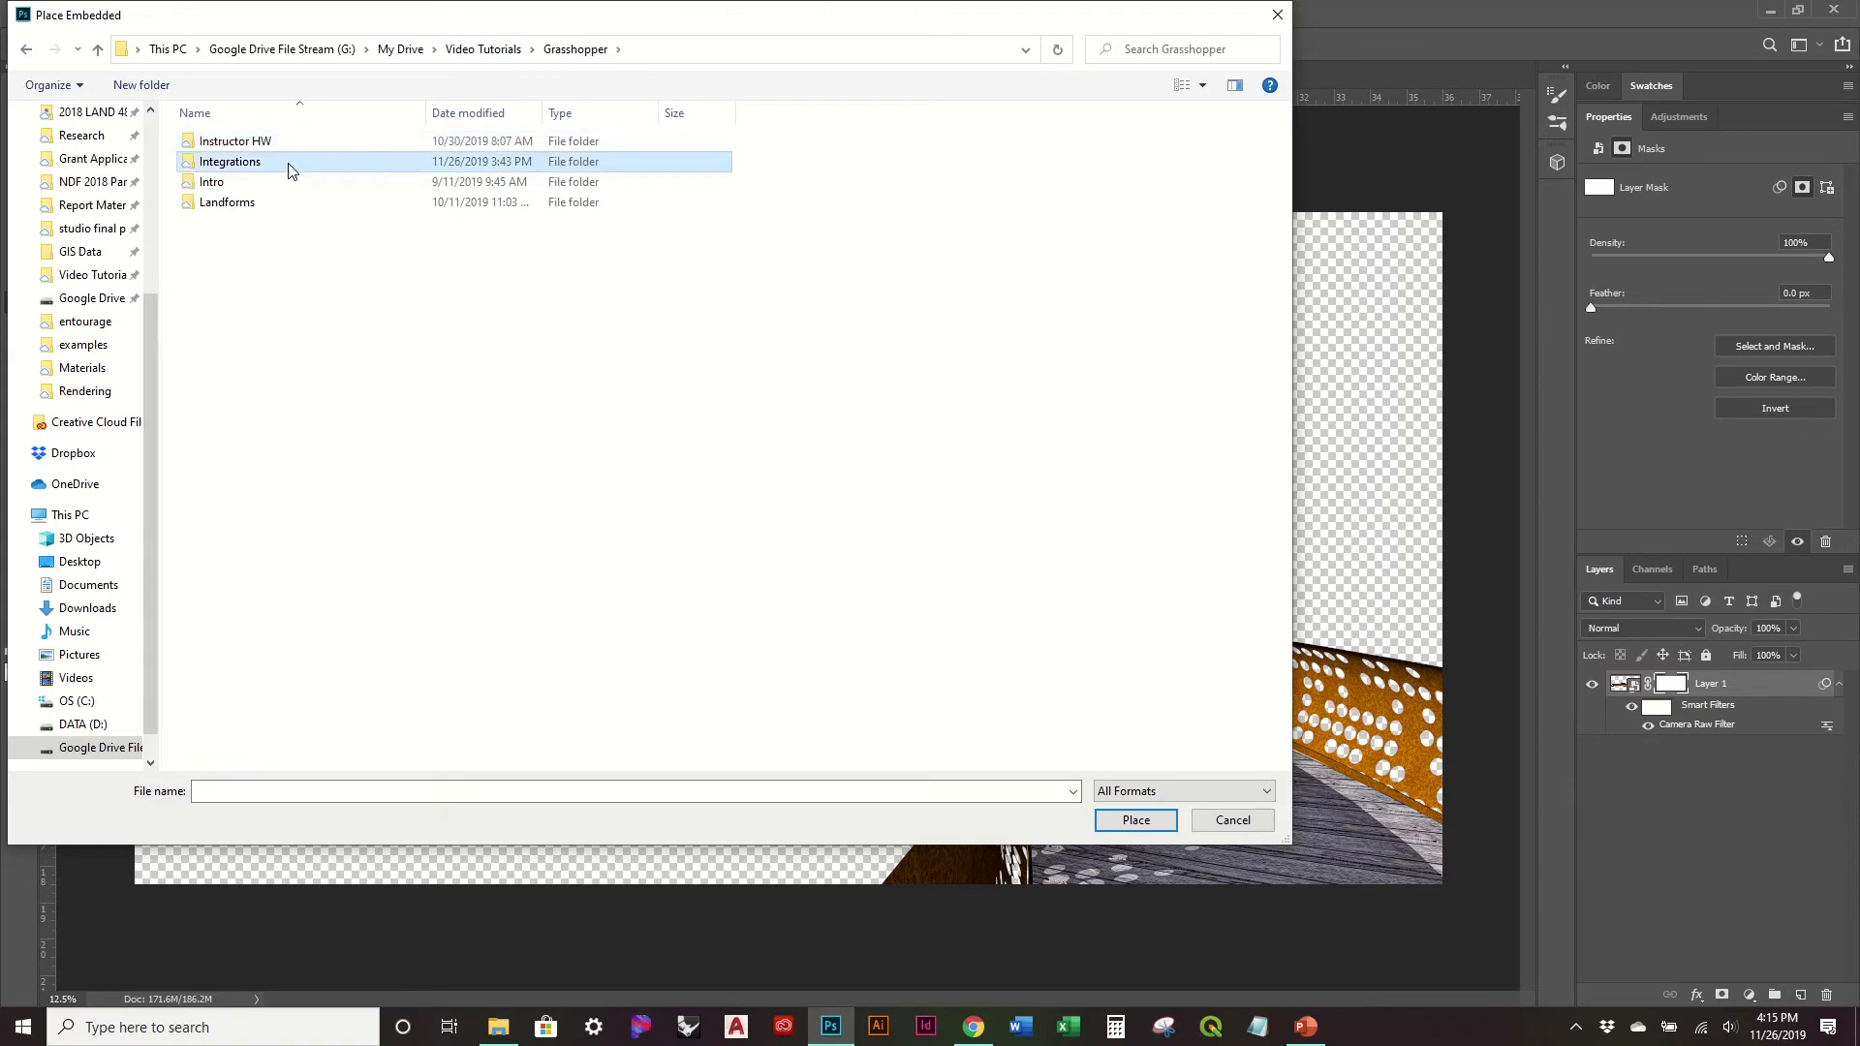
pyautogui.doubleClick(291, 163)
pyautogui.doubleClick(270, 181)
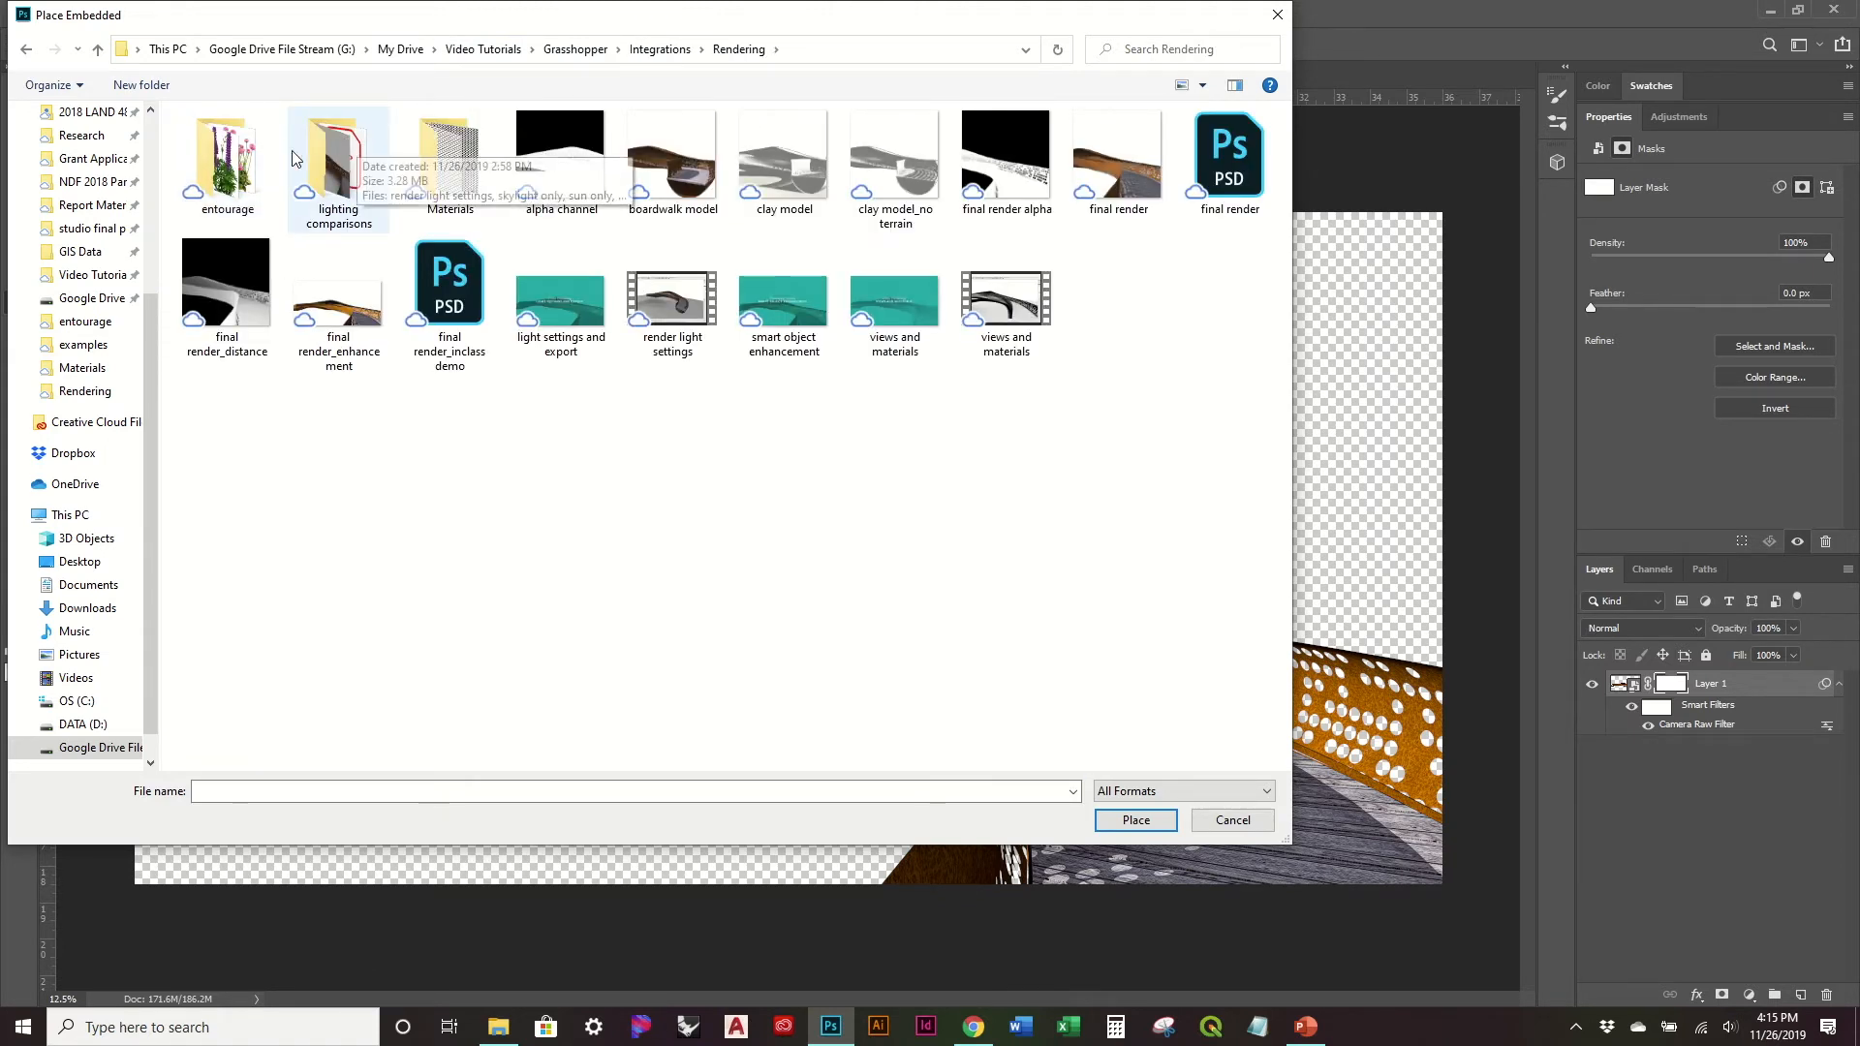
pyautogui.doubleClick(258, 155)
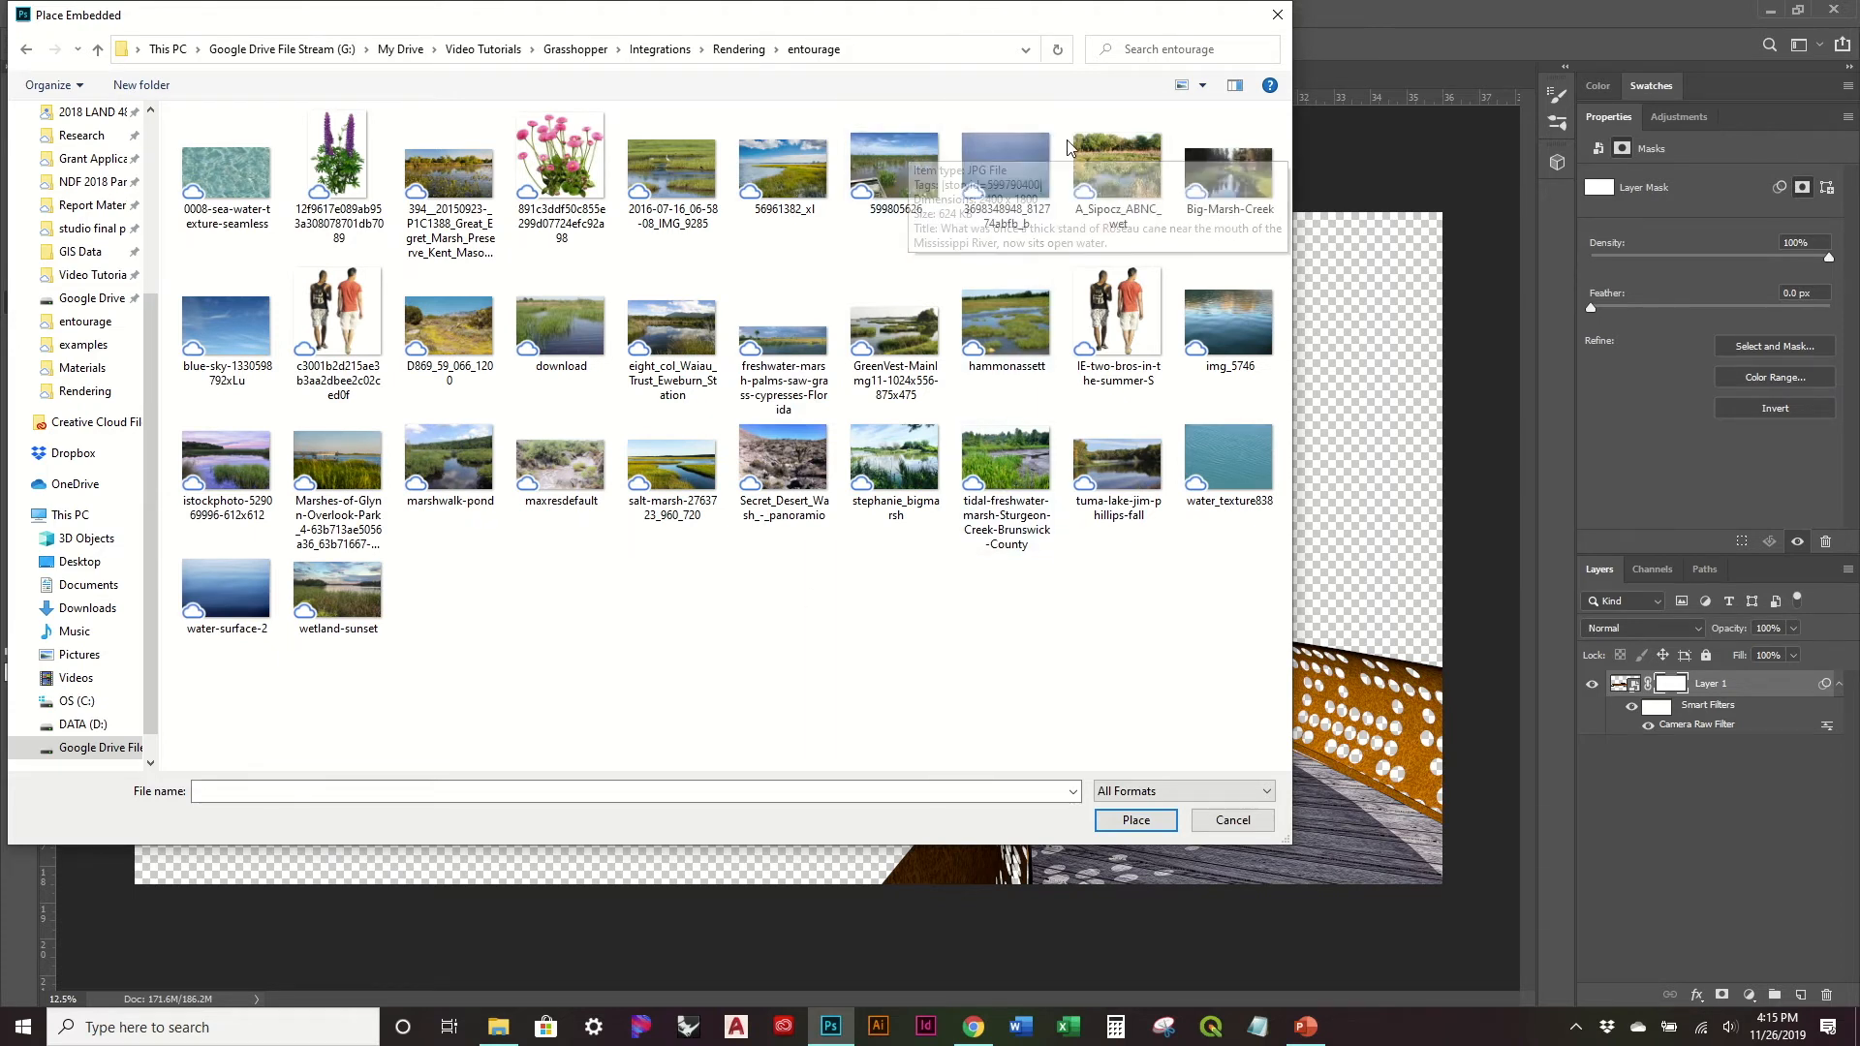
pyautogui.click(1121, 143)
pyautogui.click(1134, 819)
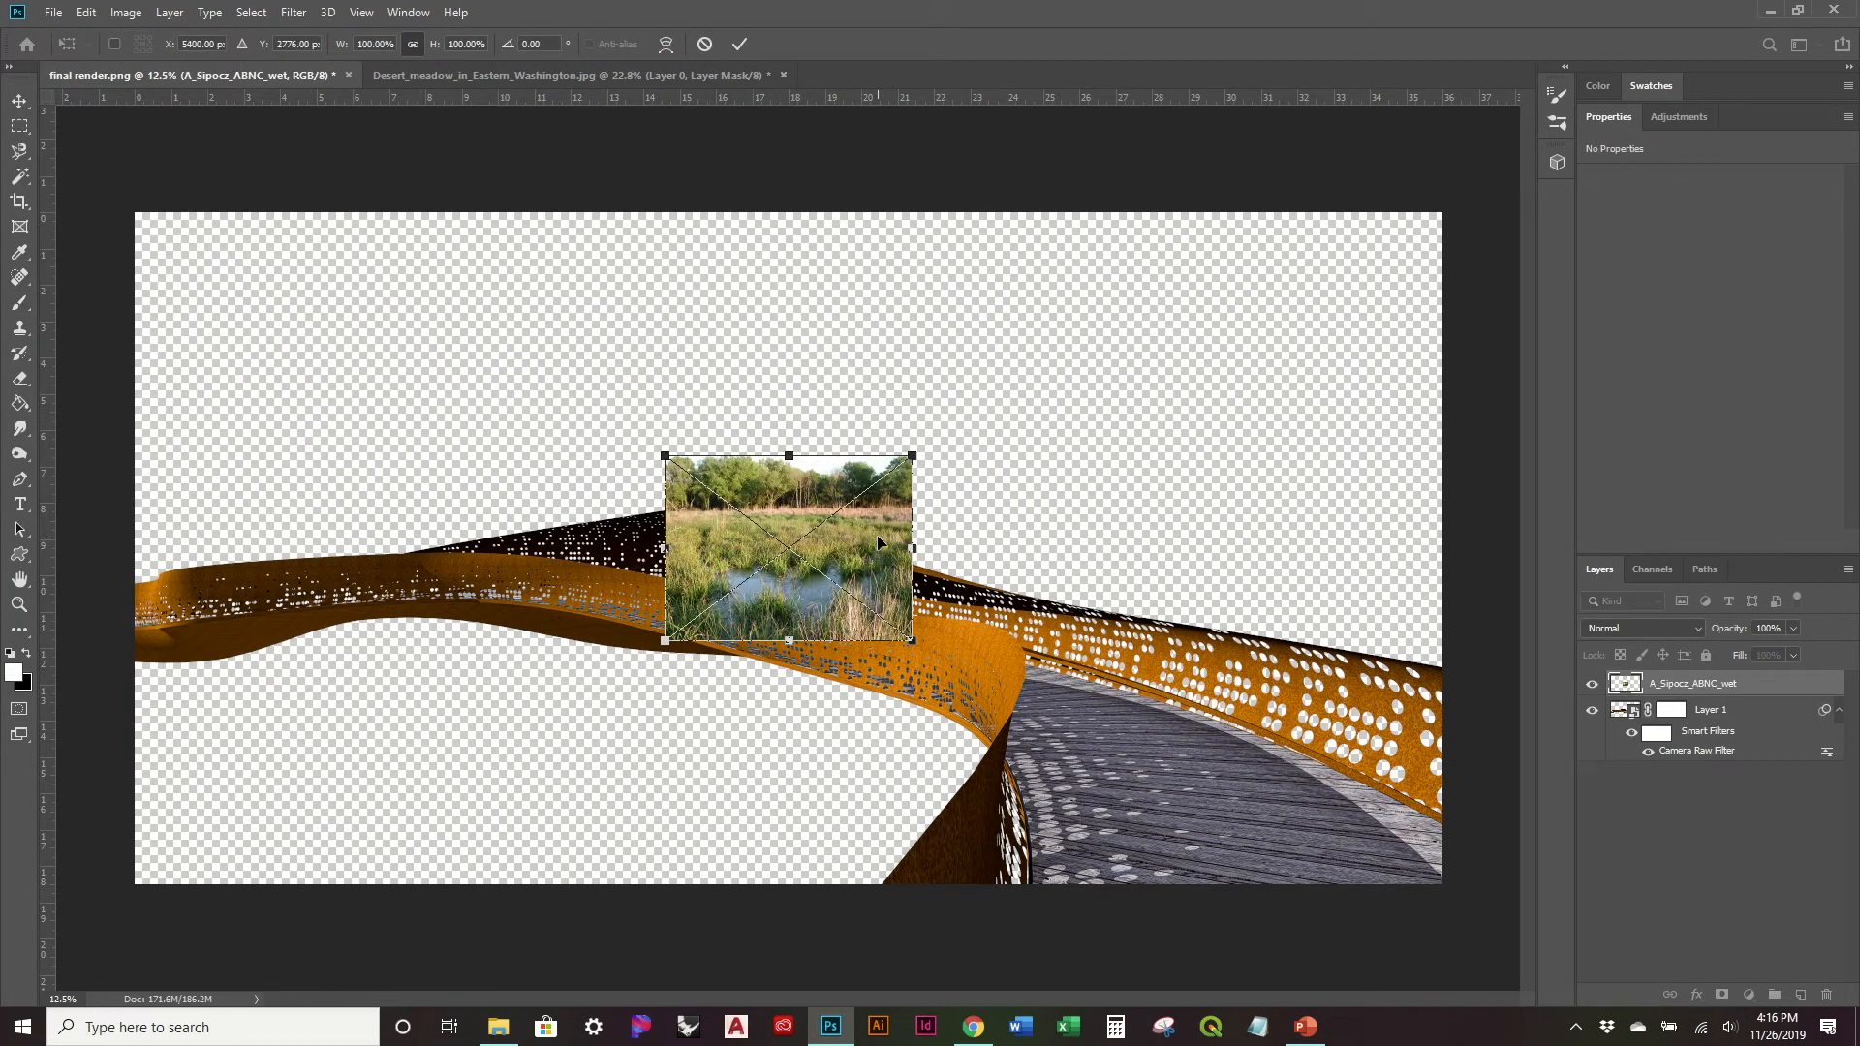
pyautogui.press('Escape')
# Step: Place the Big-Marsh-Creek image as an embedded object, align it to the canvas's left edge and scale it to about 109%
pyautogui.click(53, 13)
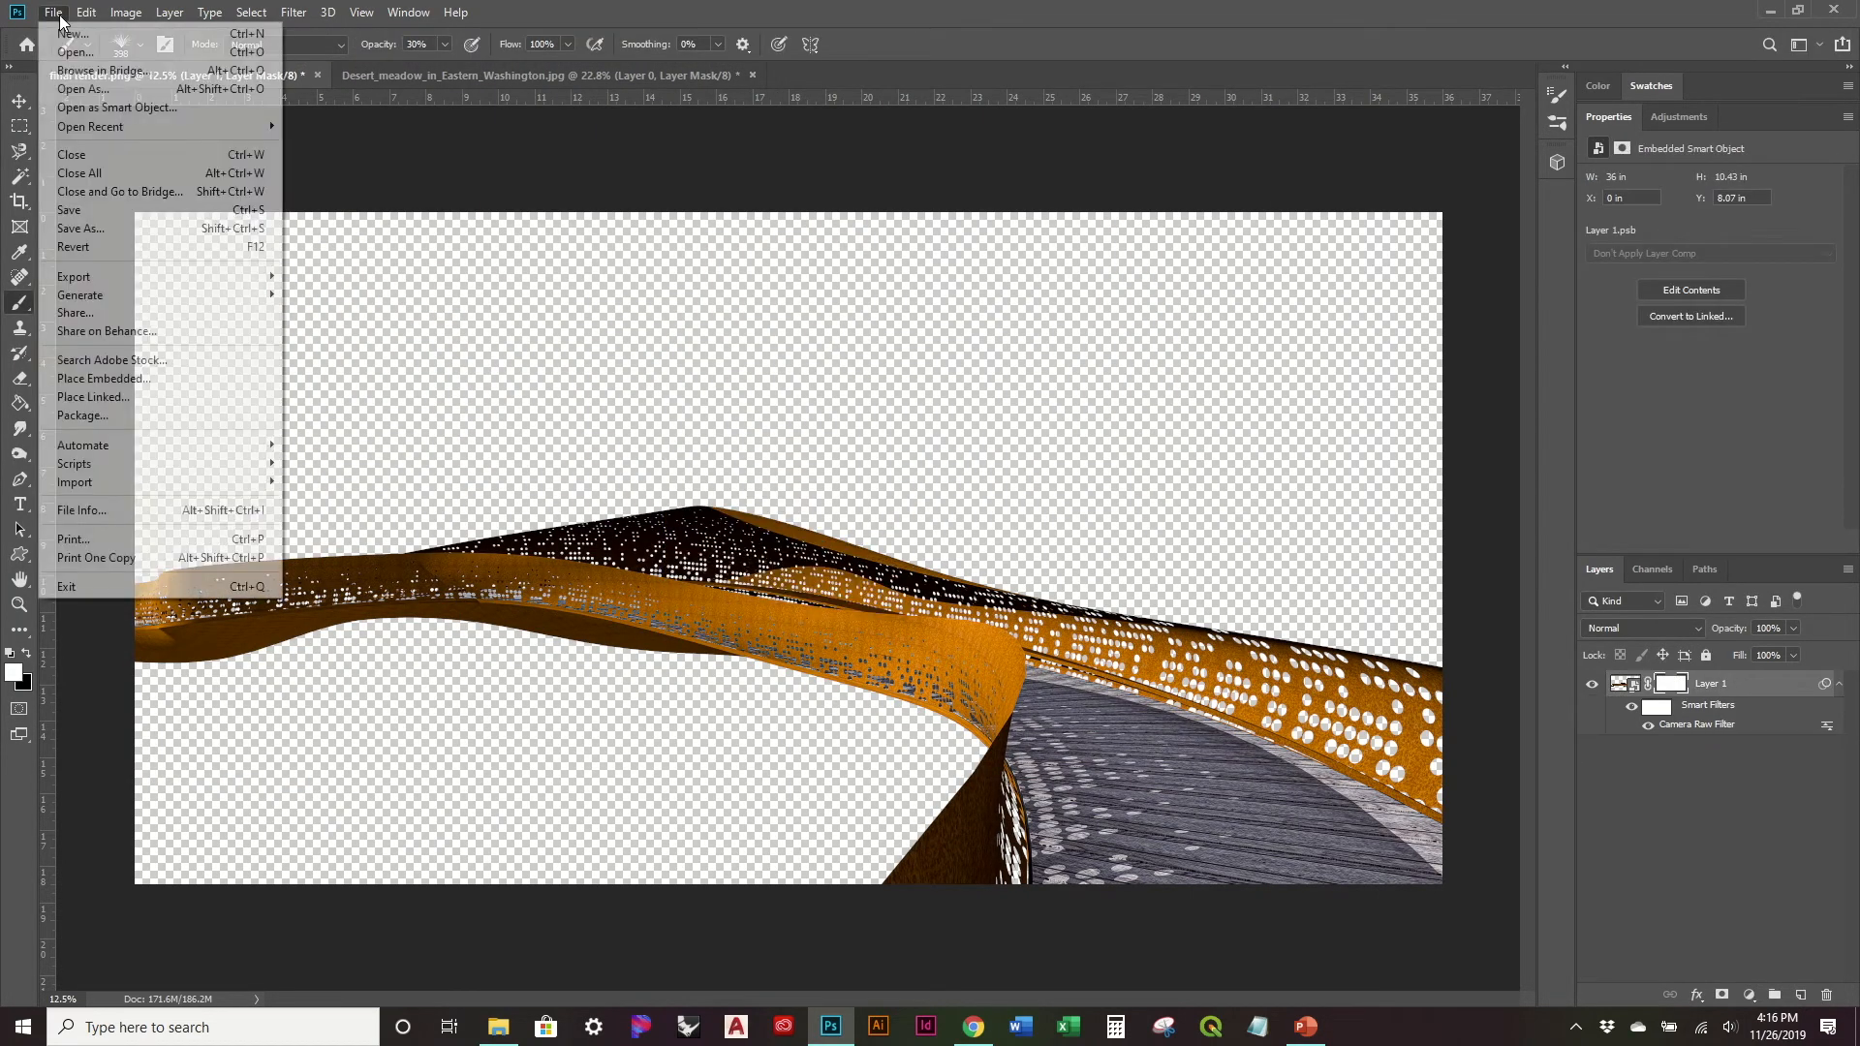
pyautogui.click(155, 380)
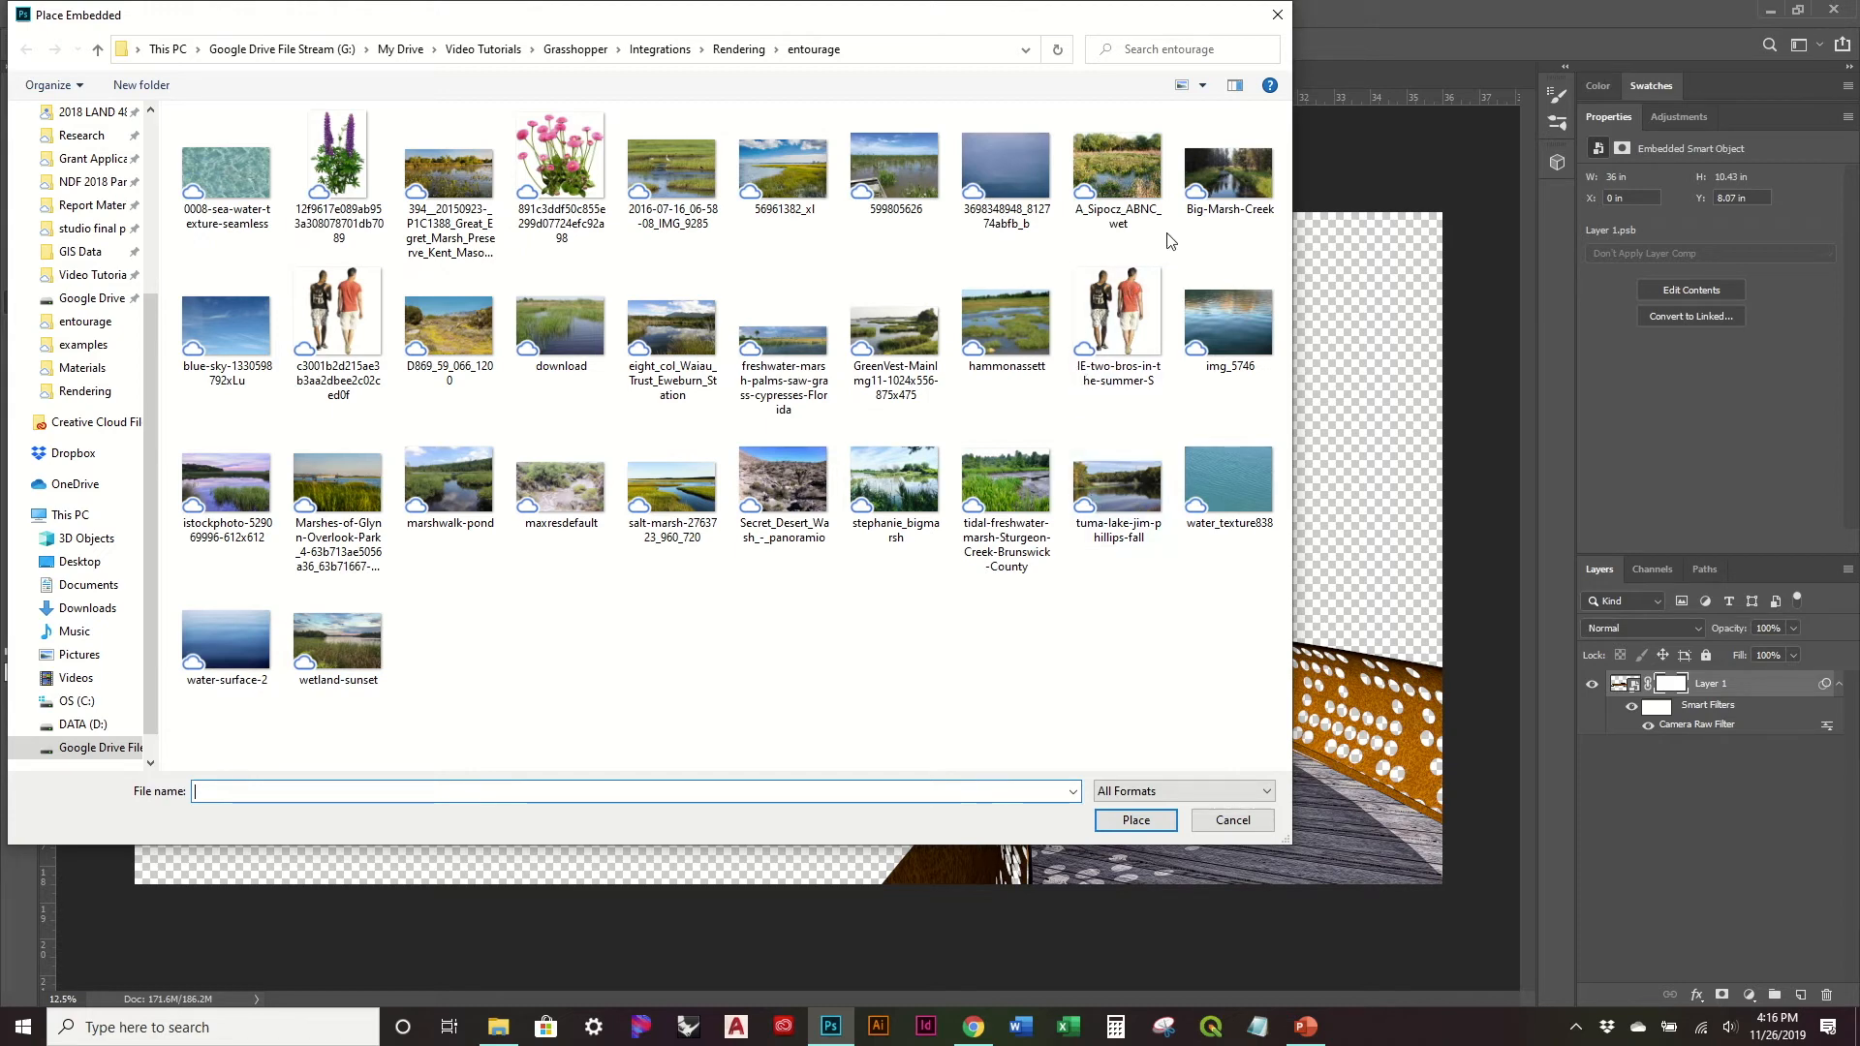
pyautogui.click(1229, 170)
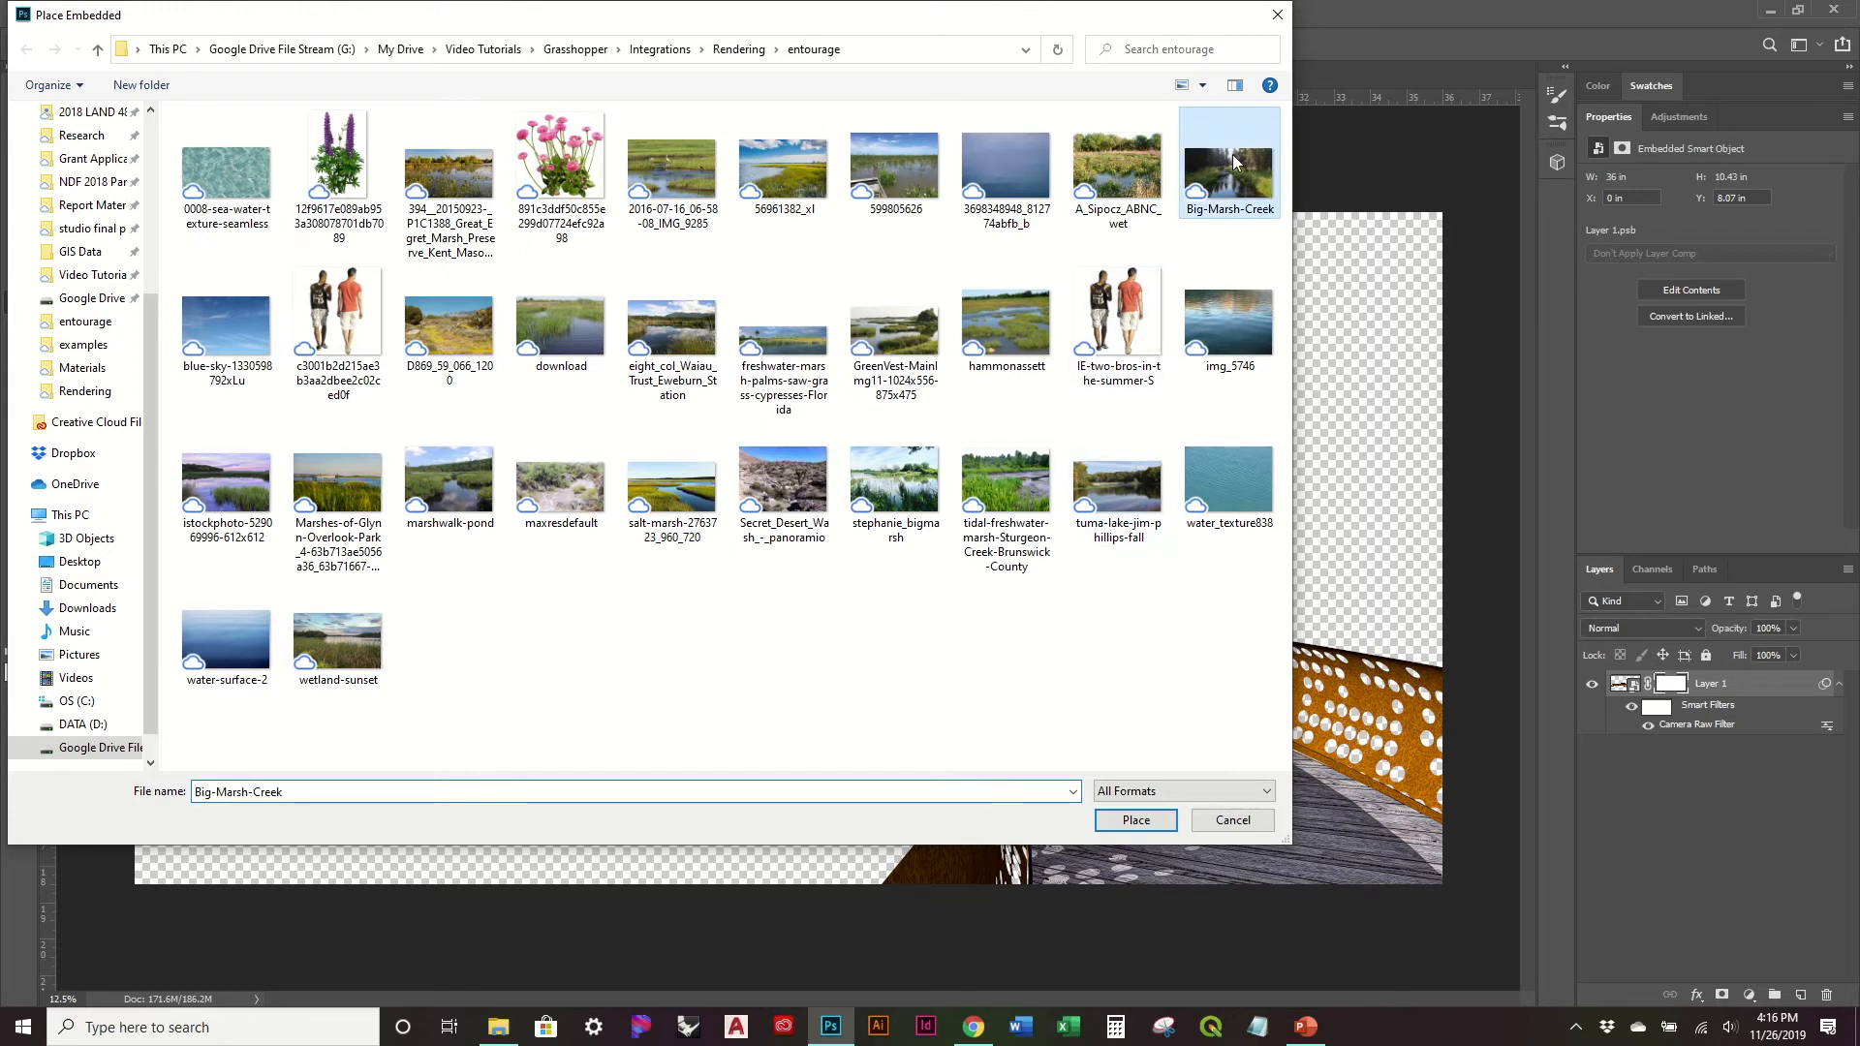
pyautogui.click(1136, 821)
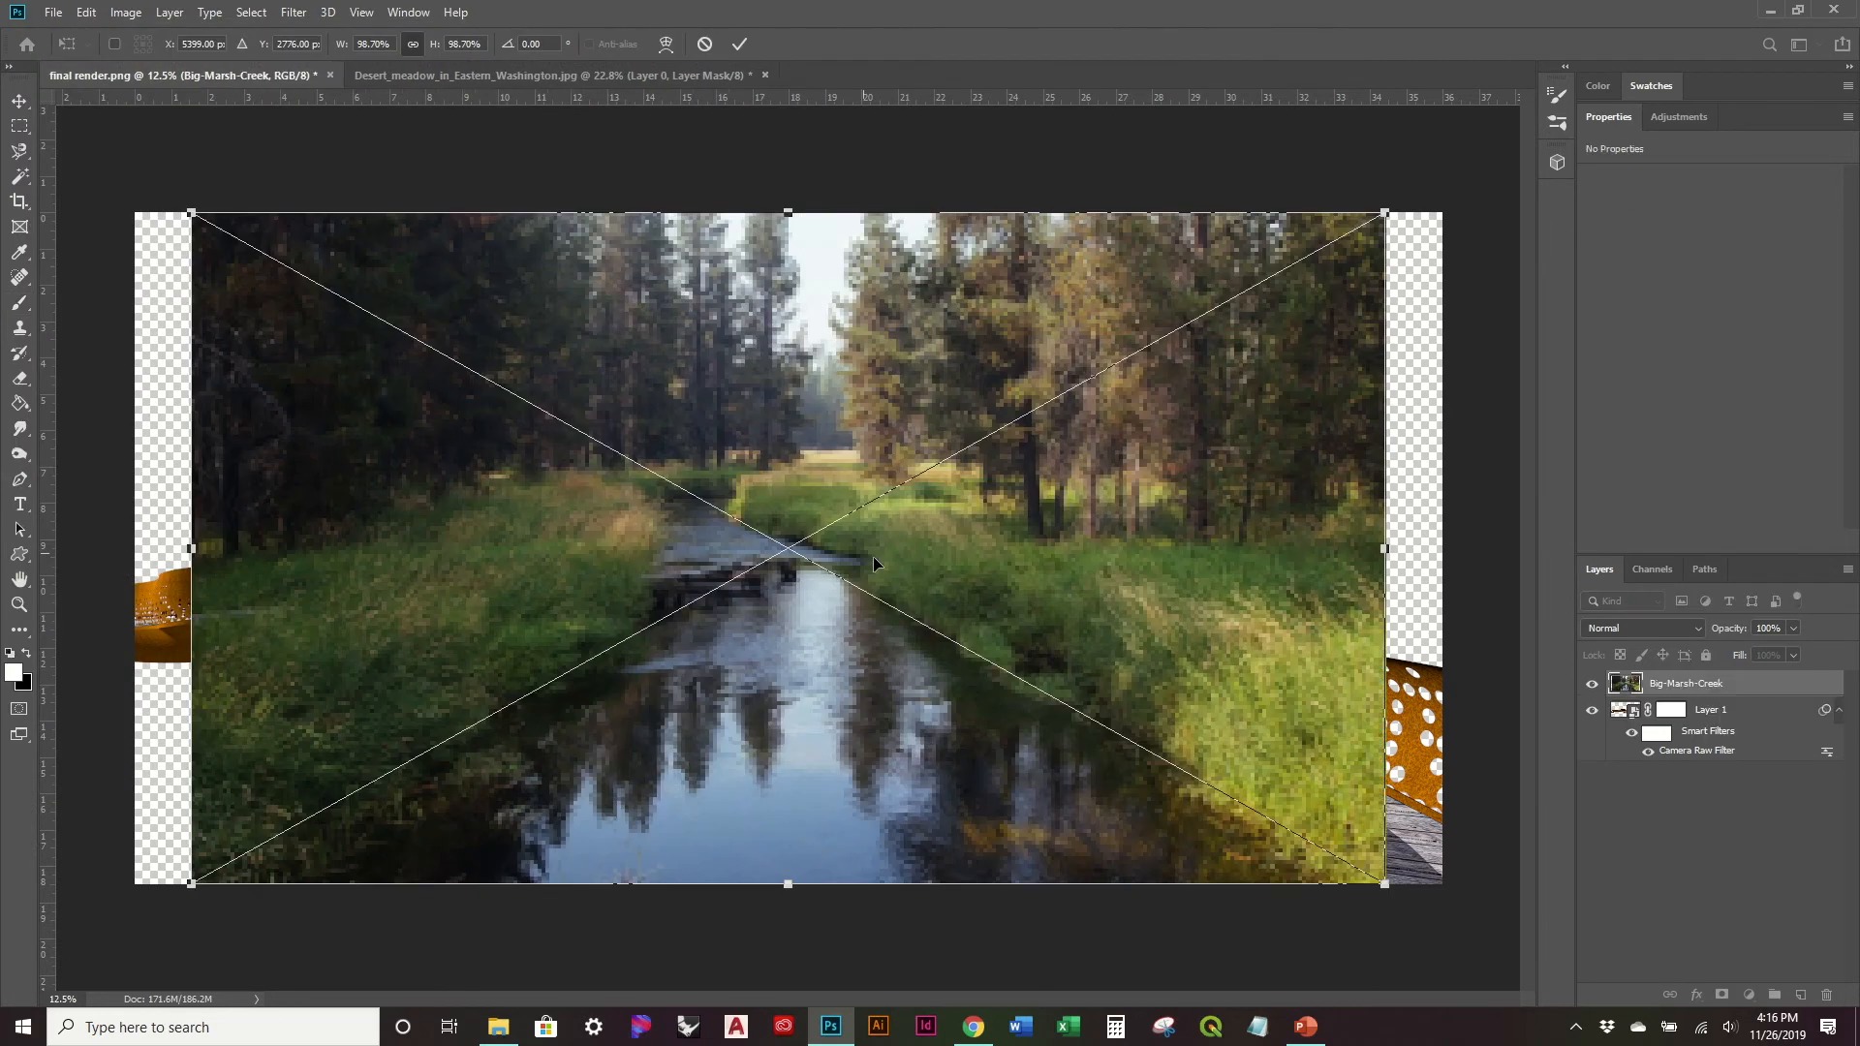
pyautogui.moveTo(871, 557); pyautogui.dragTo(811, 560)
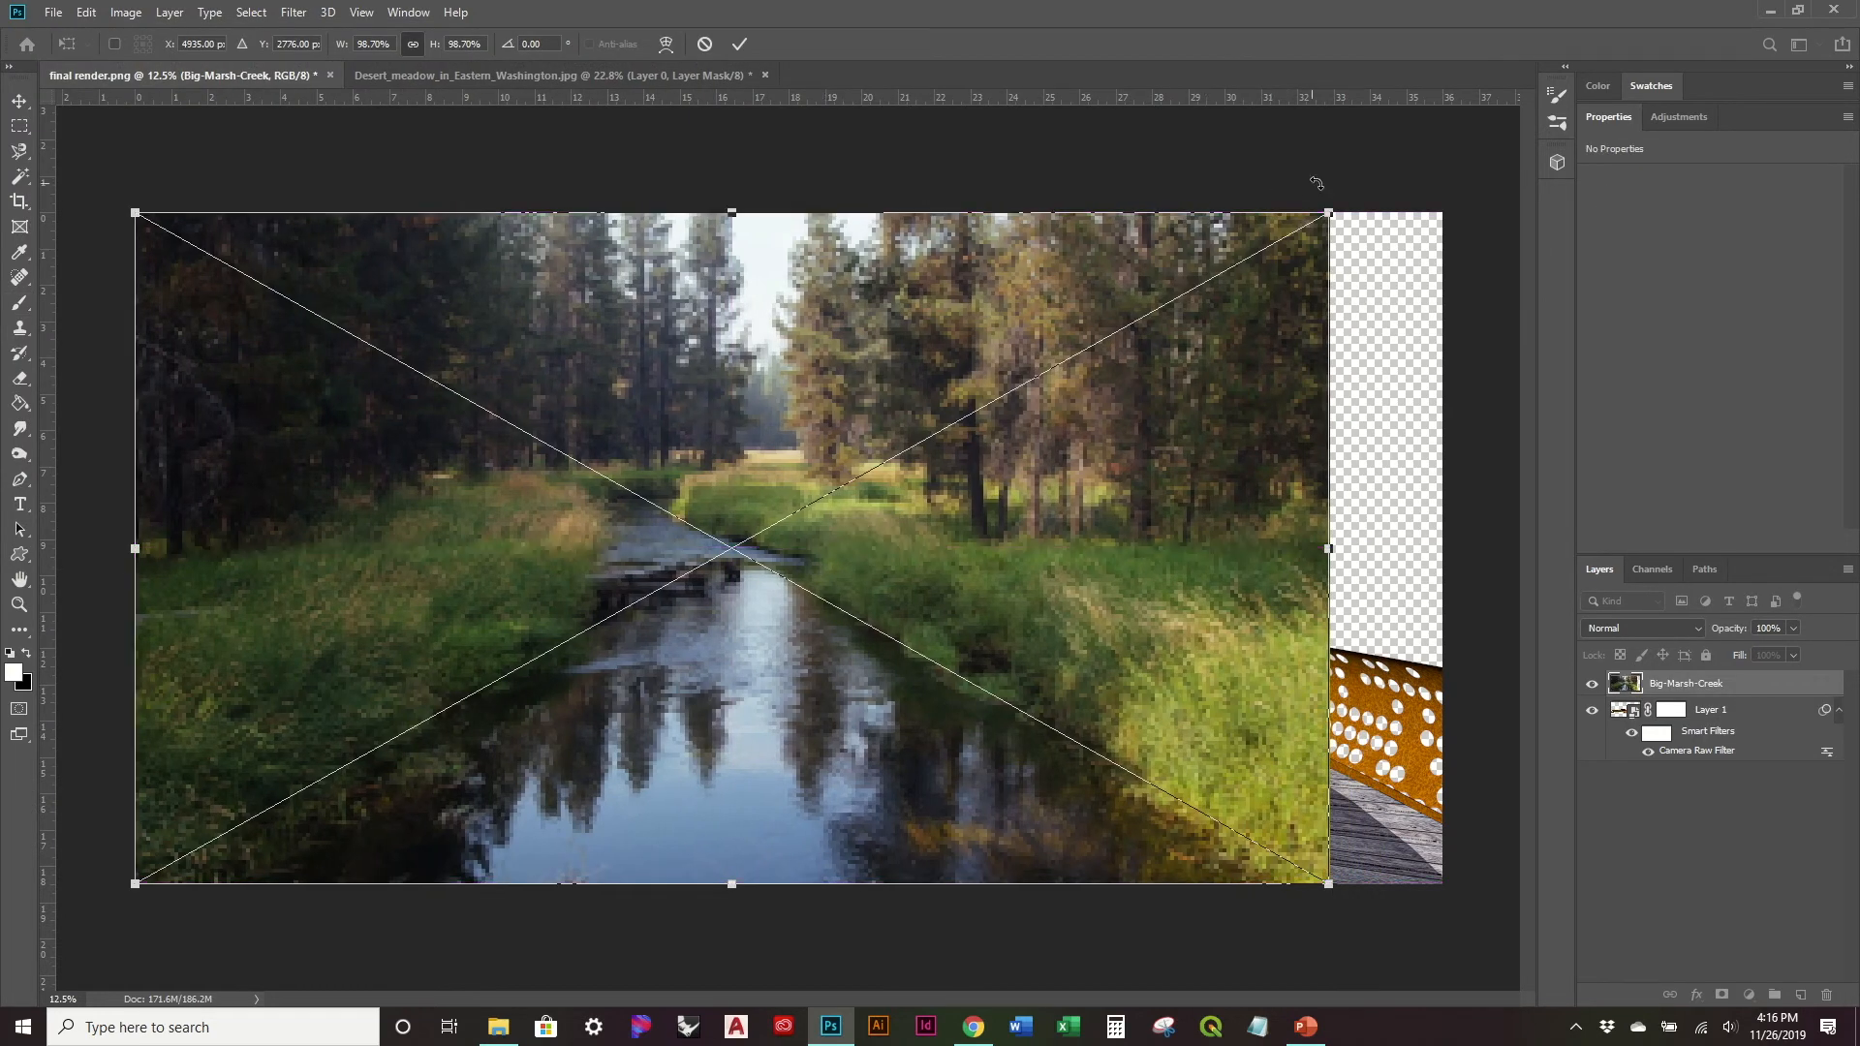
pyautogui.moveTo(1328, 206); pyautogui.dragTo(1448, 136)
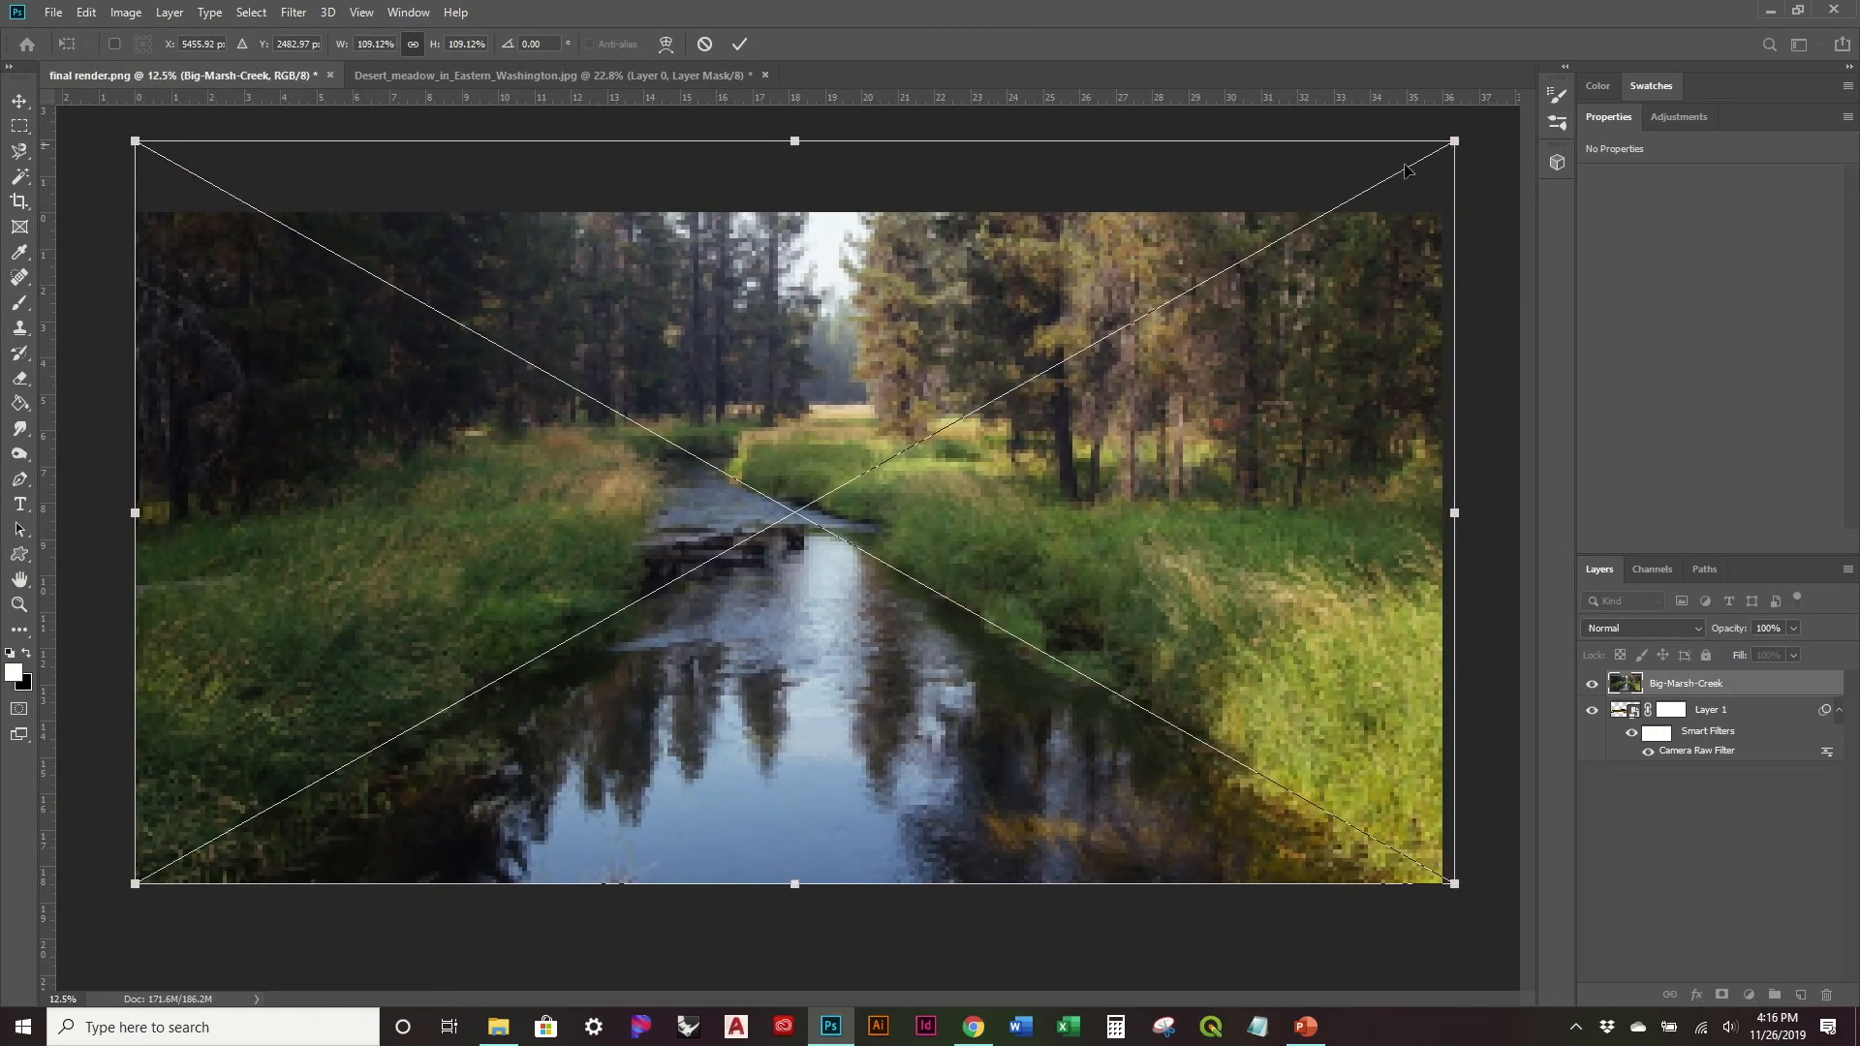
pyautogui.press('Return')
pyautogui.press('b')
# Step: Reorder the Big-Marsh-Creek layer beneath Layer 1 and shift the photo down to about Y 1.47 in
pyautogui.moveTo(1764, 686); pyautogui.dragTo(1773, 757)
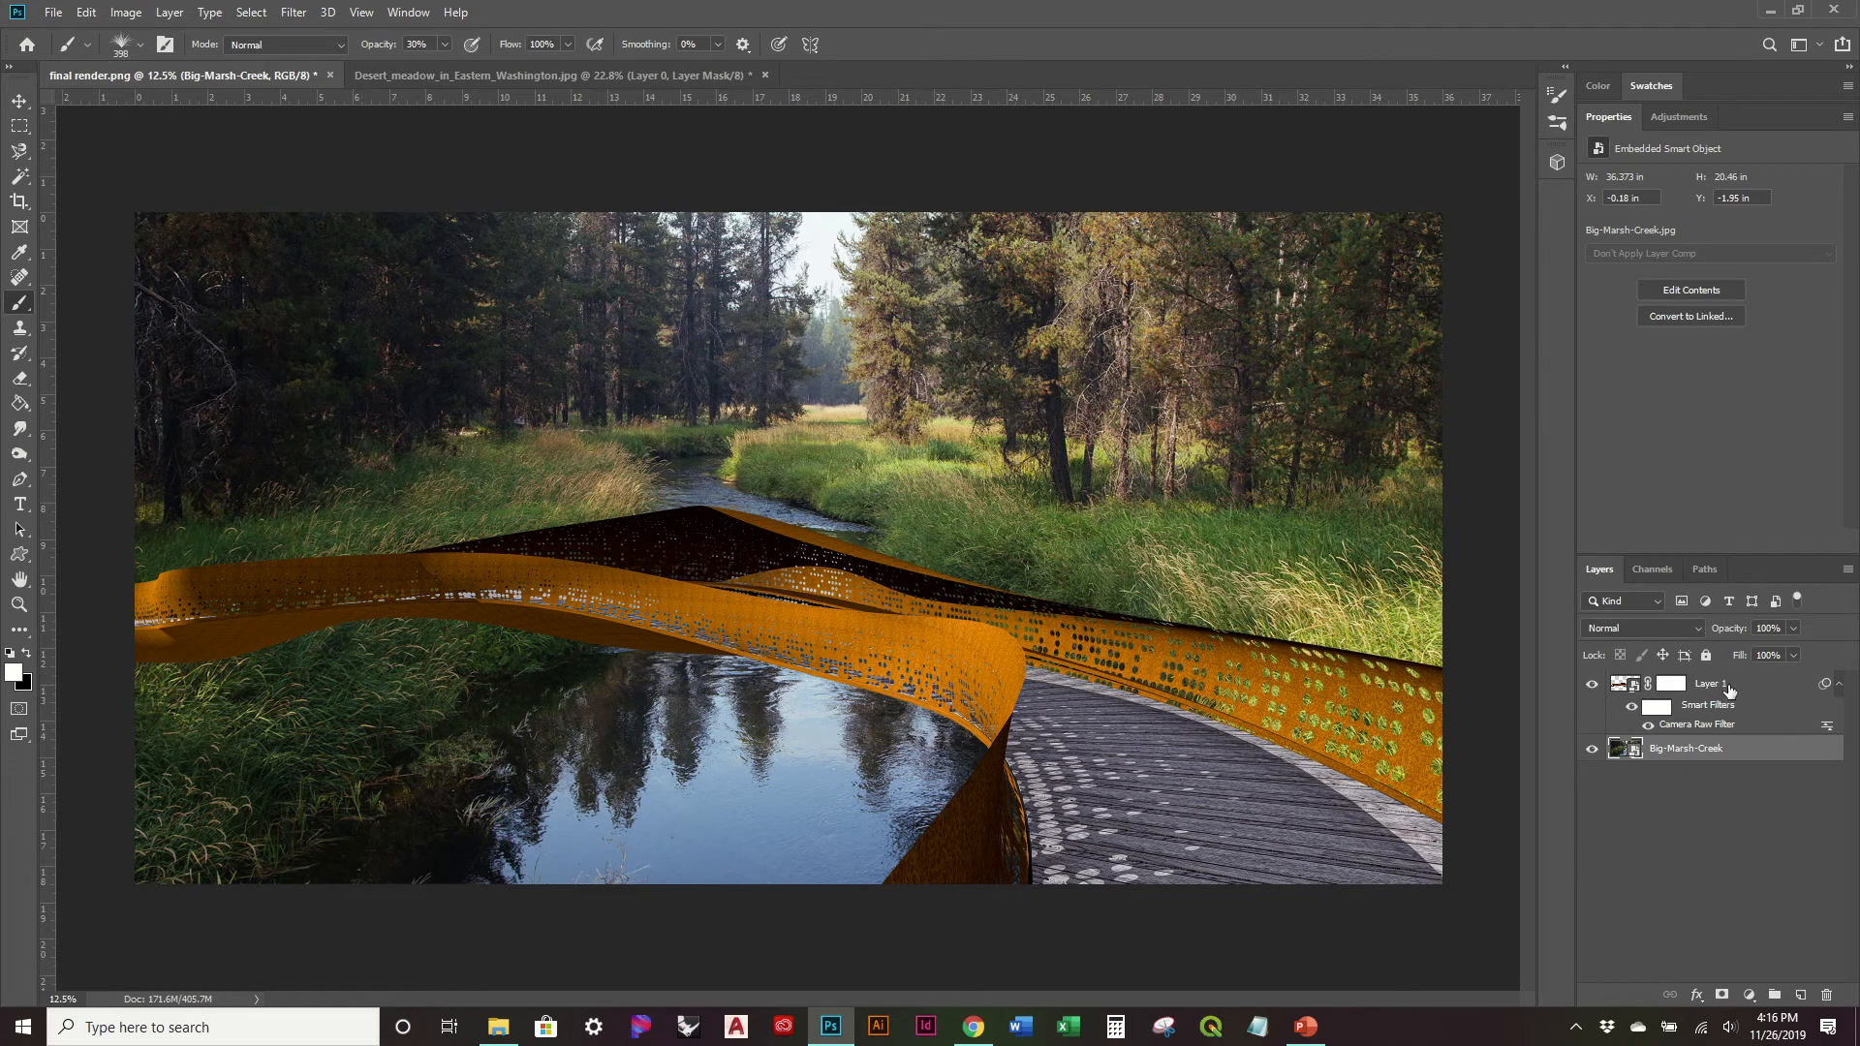
pyautogui.click(19, 100)
pyautogui.moveTo(1124, 454)
pyautogui.mouseDown()
pyautogui.moveTo(1100, 543)
pyautogui.moveTo(1103, 484)
pyautogui.moveTo(1131, 479)
pyautogui.mouseUp()
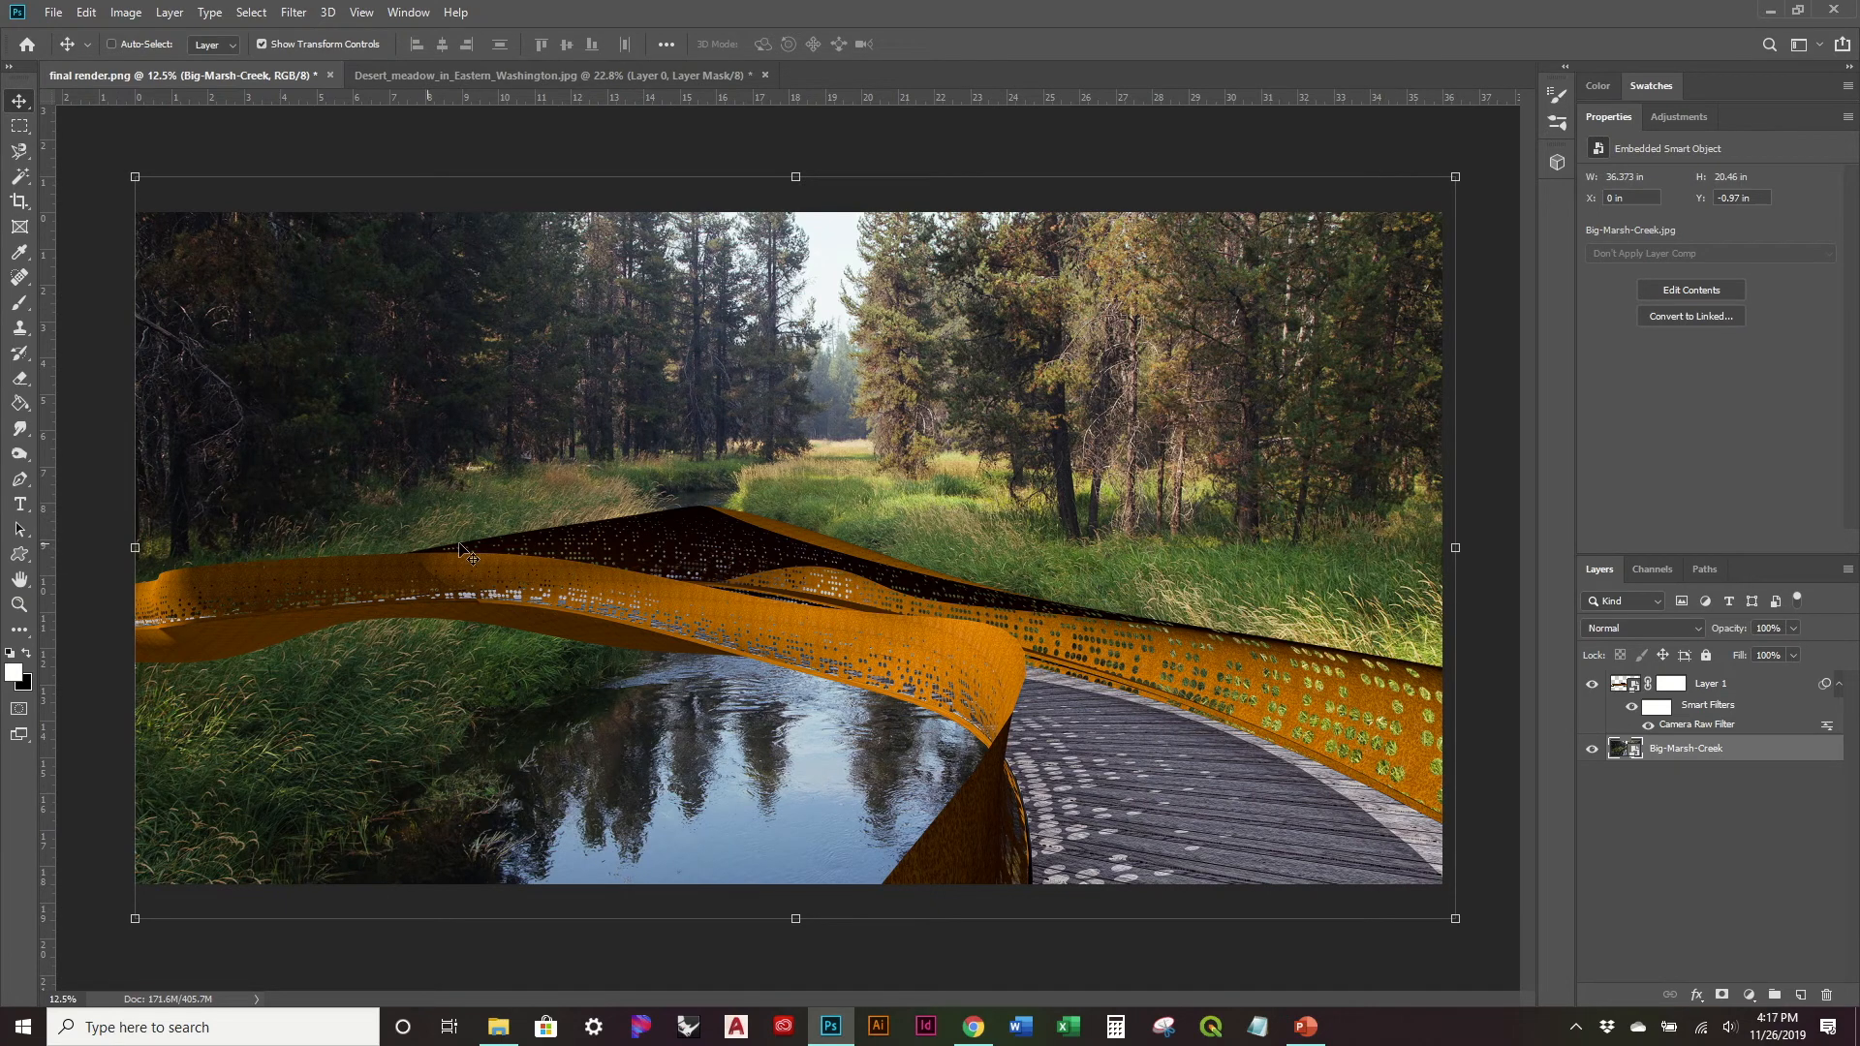
pyautogui.moveTo(936, 439); pyautogui.dragTo(938, 532)
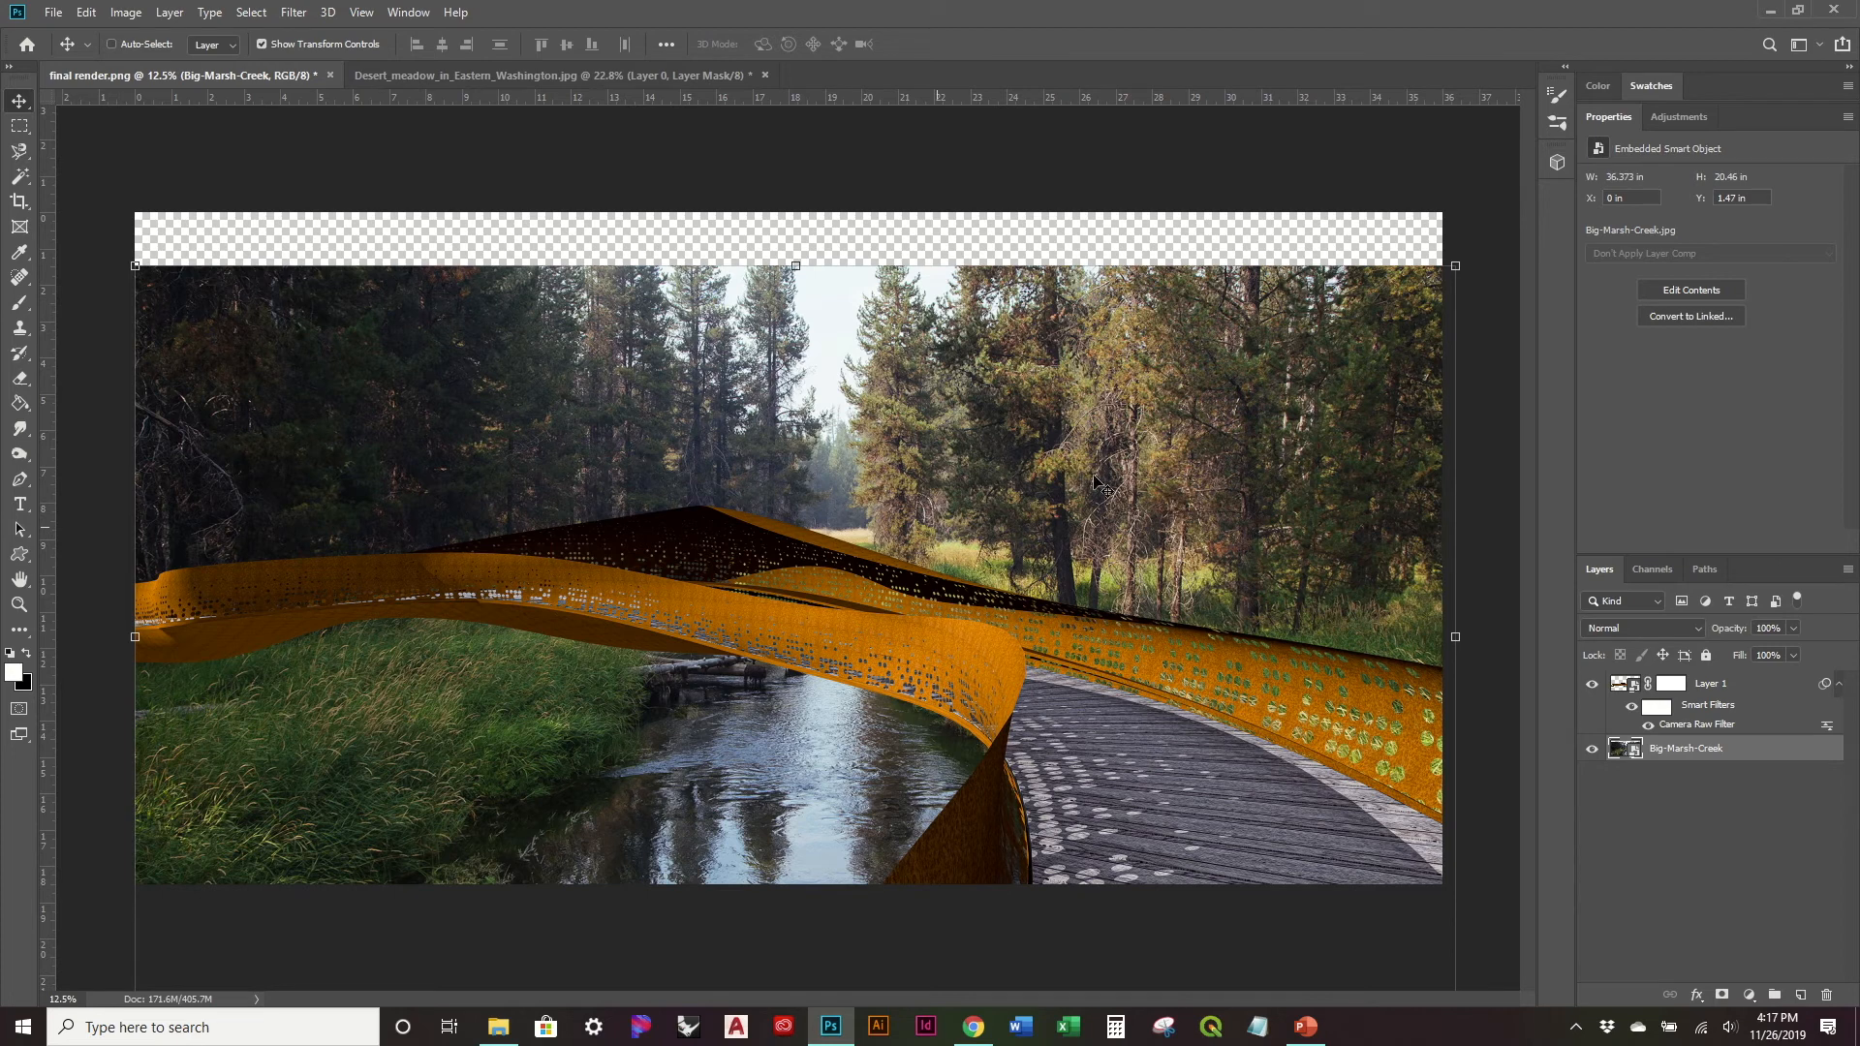
# Step: Target Layer 1's mask with the Brush tool and choose the first 462389_88155520 grass brush in The_Grasslands_by_midnightstouch set
pyautogui.click(1682, 686)
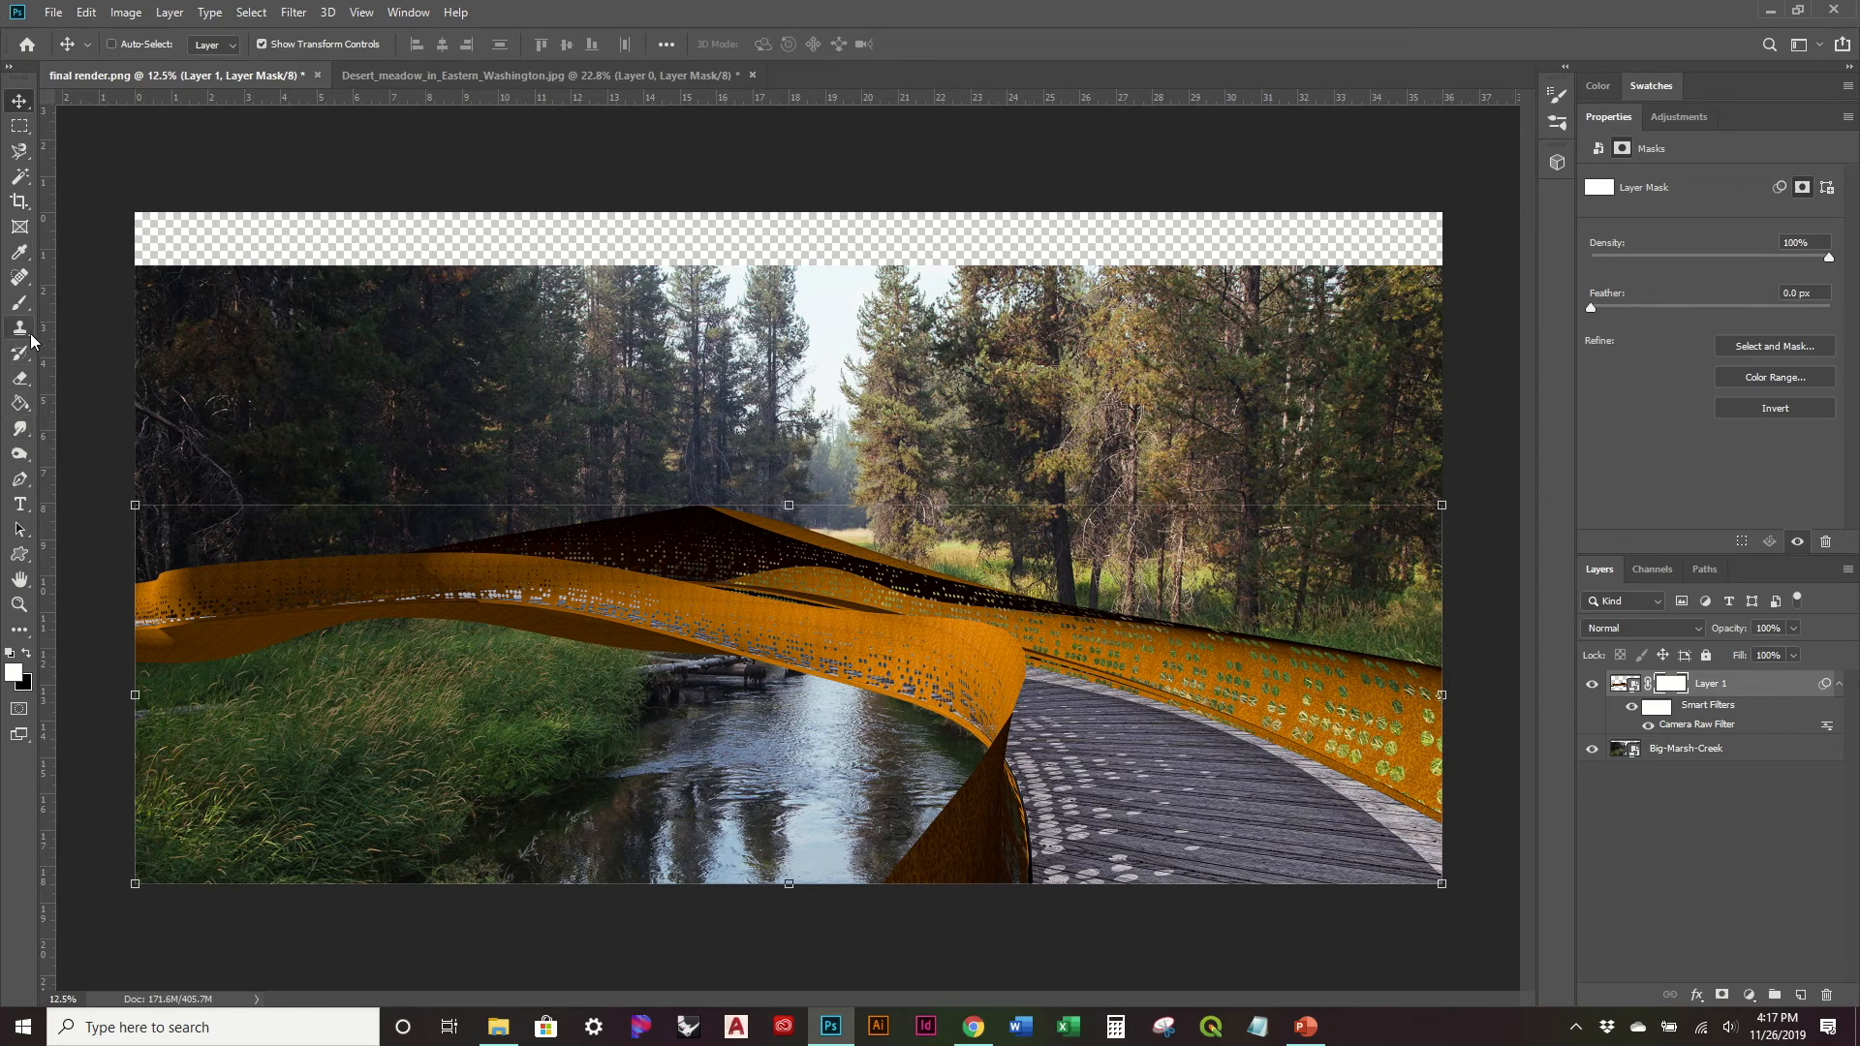
pyautogui.click(19, 302)
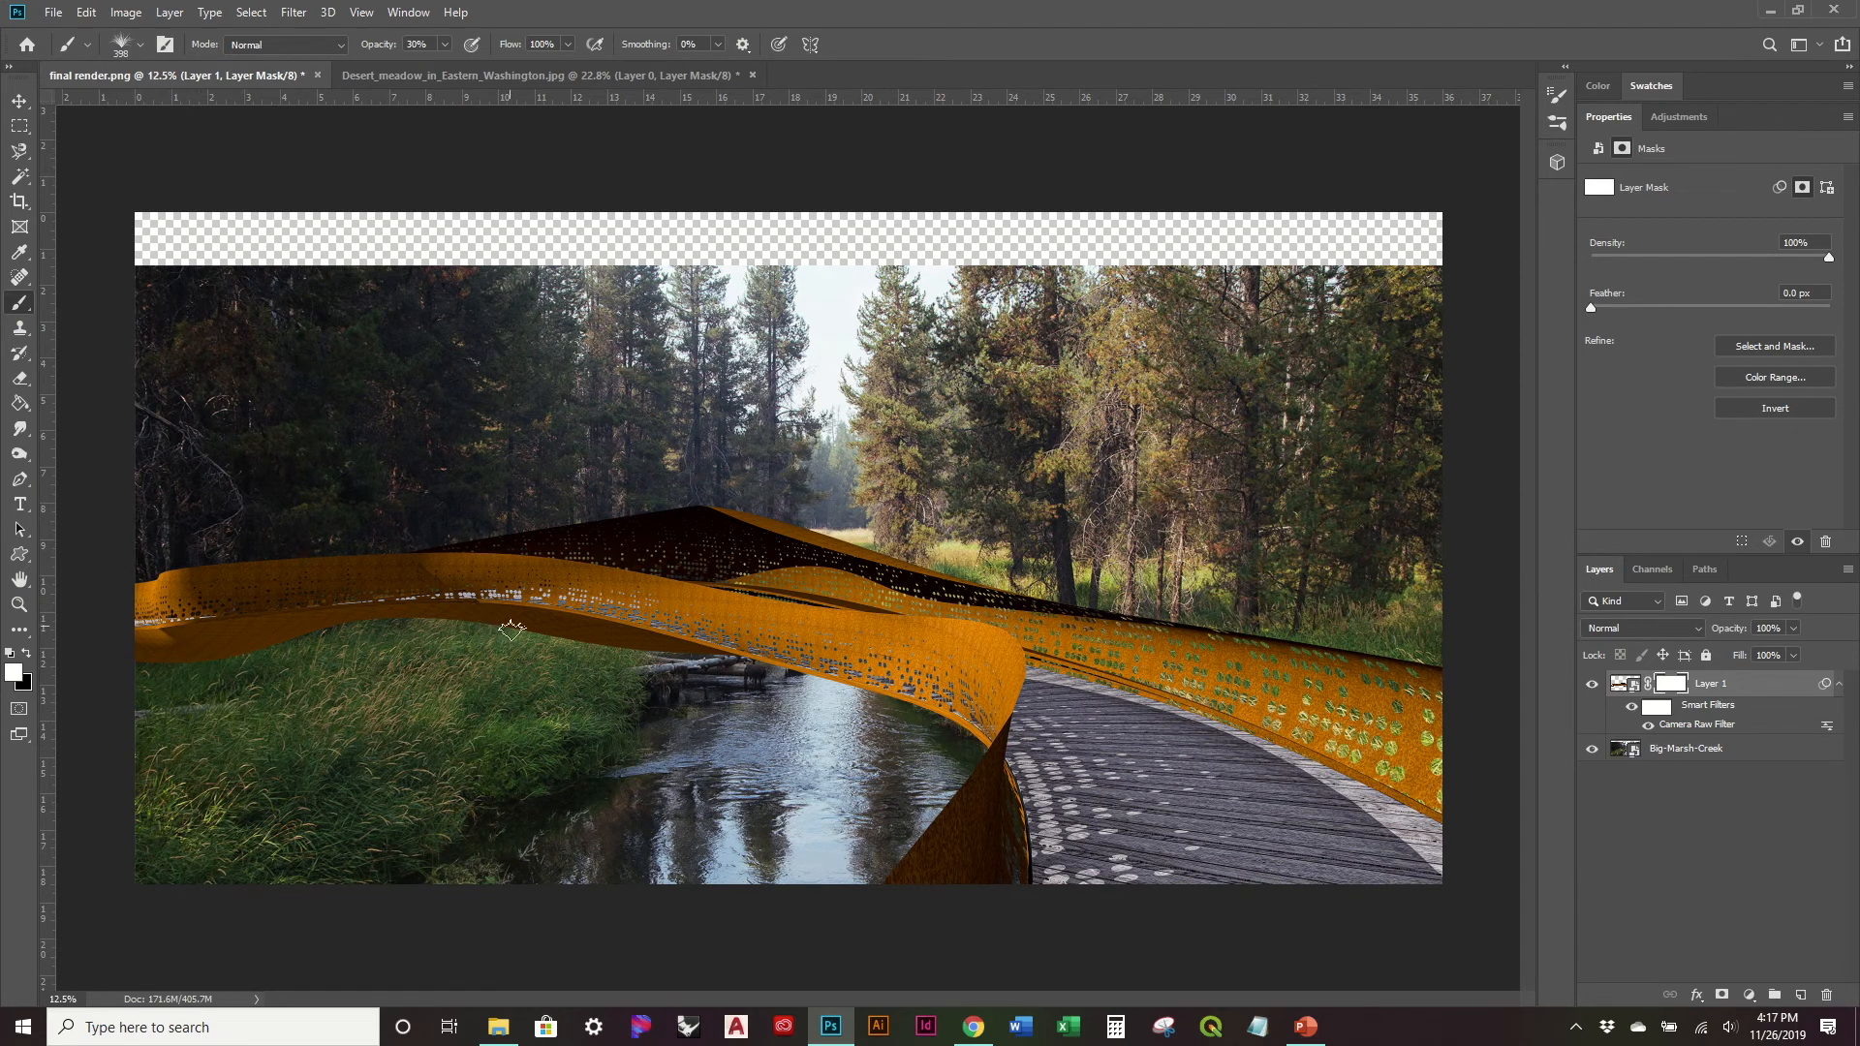
pyautogui.click(142, 45)
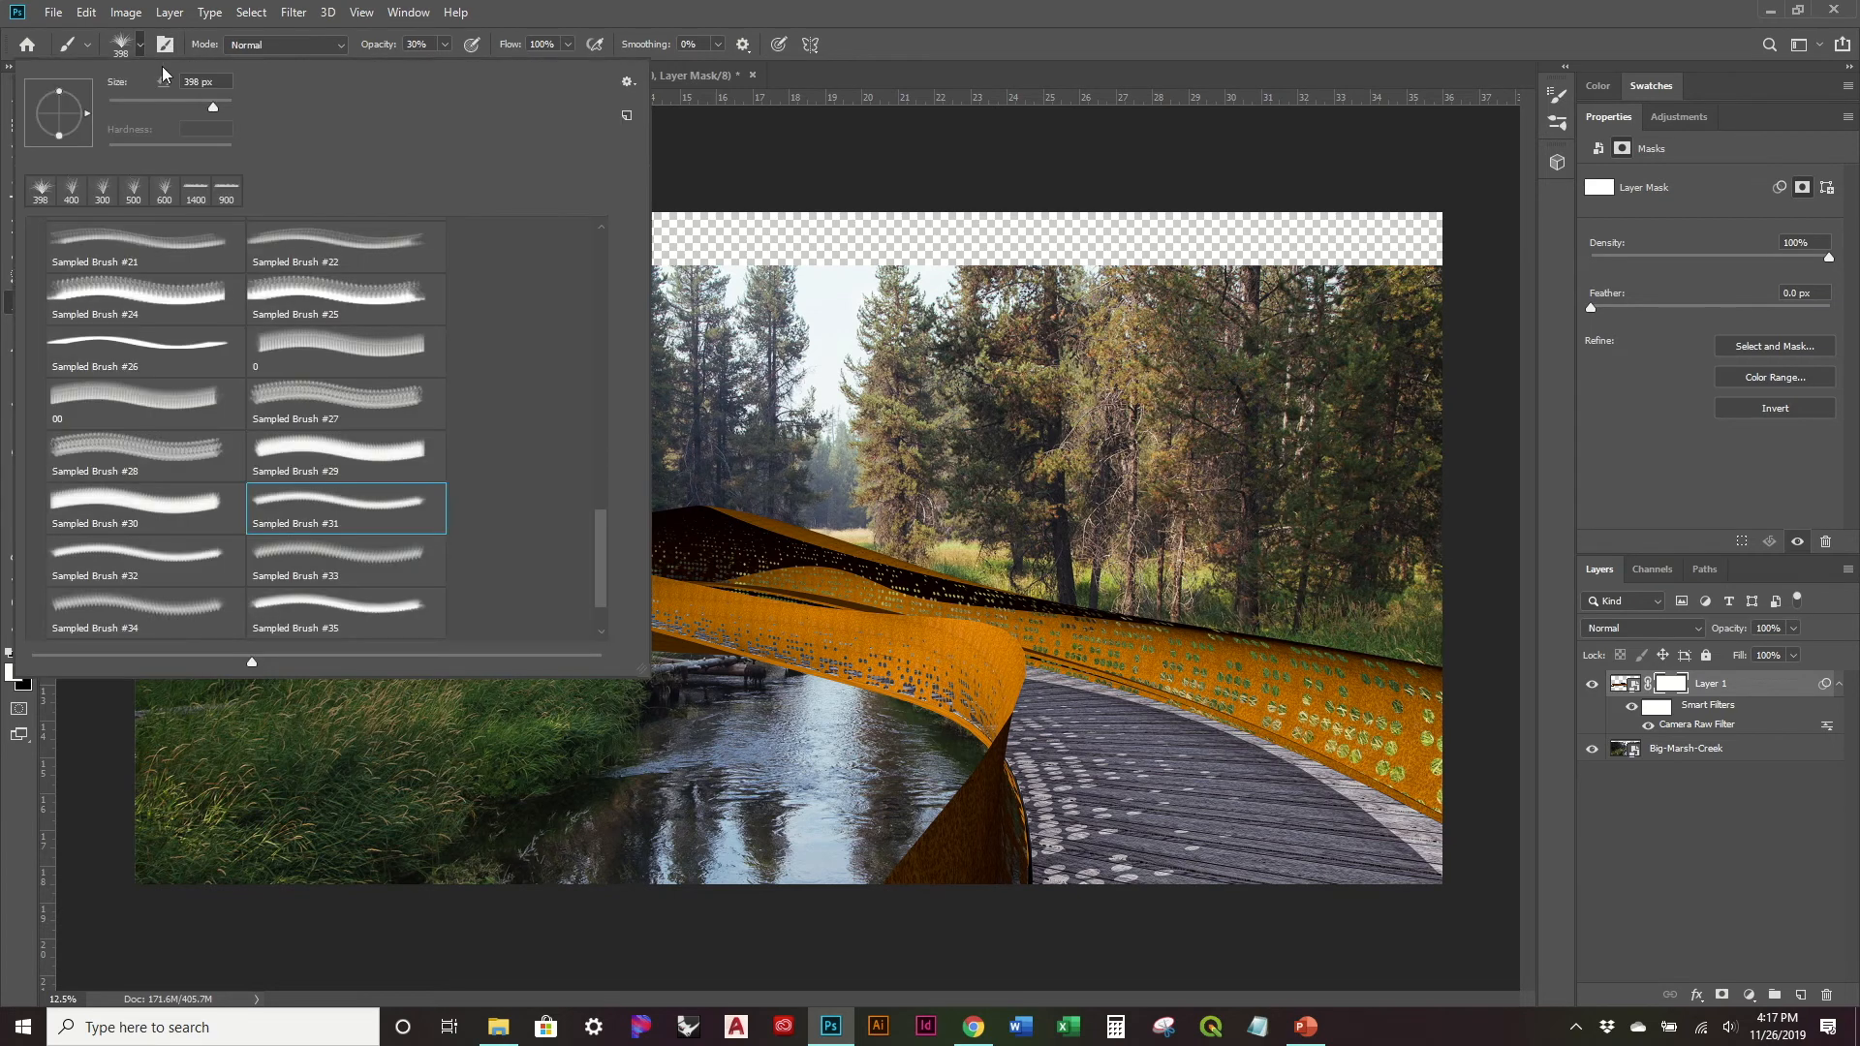
pyautogui.click(1571, 125)
pyautogui.click(1564, 120)
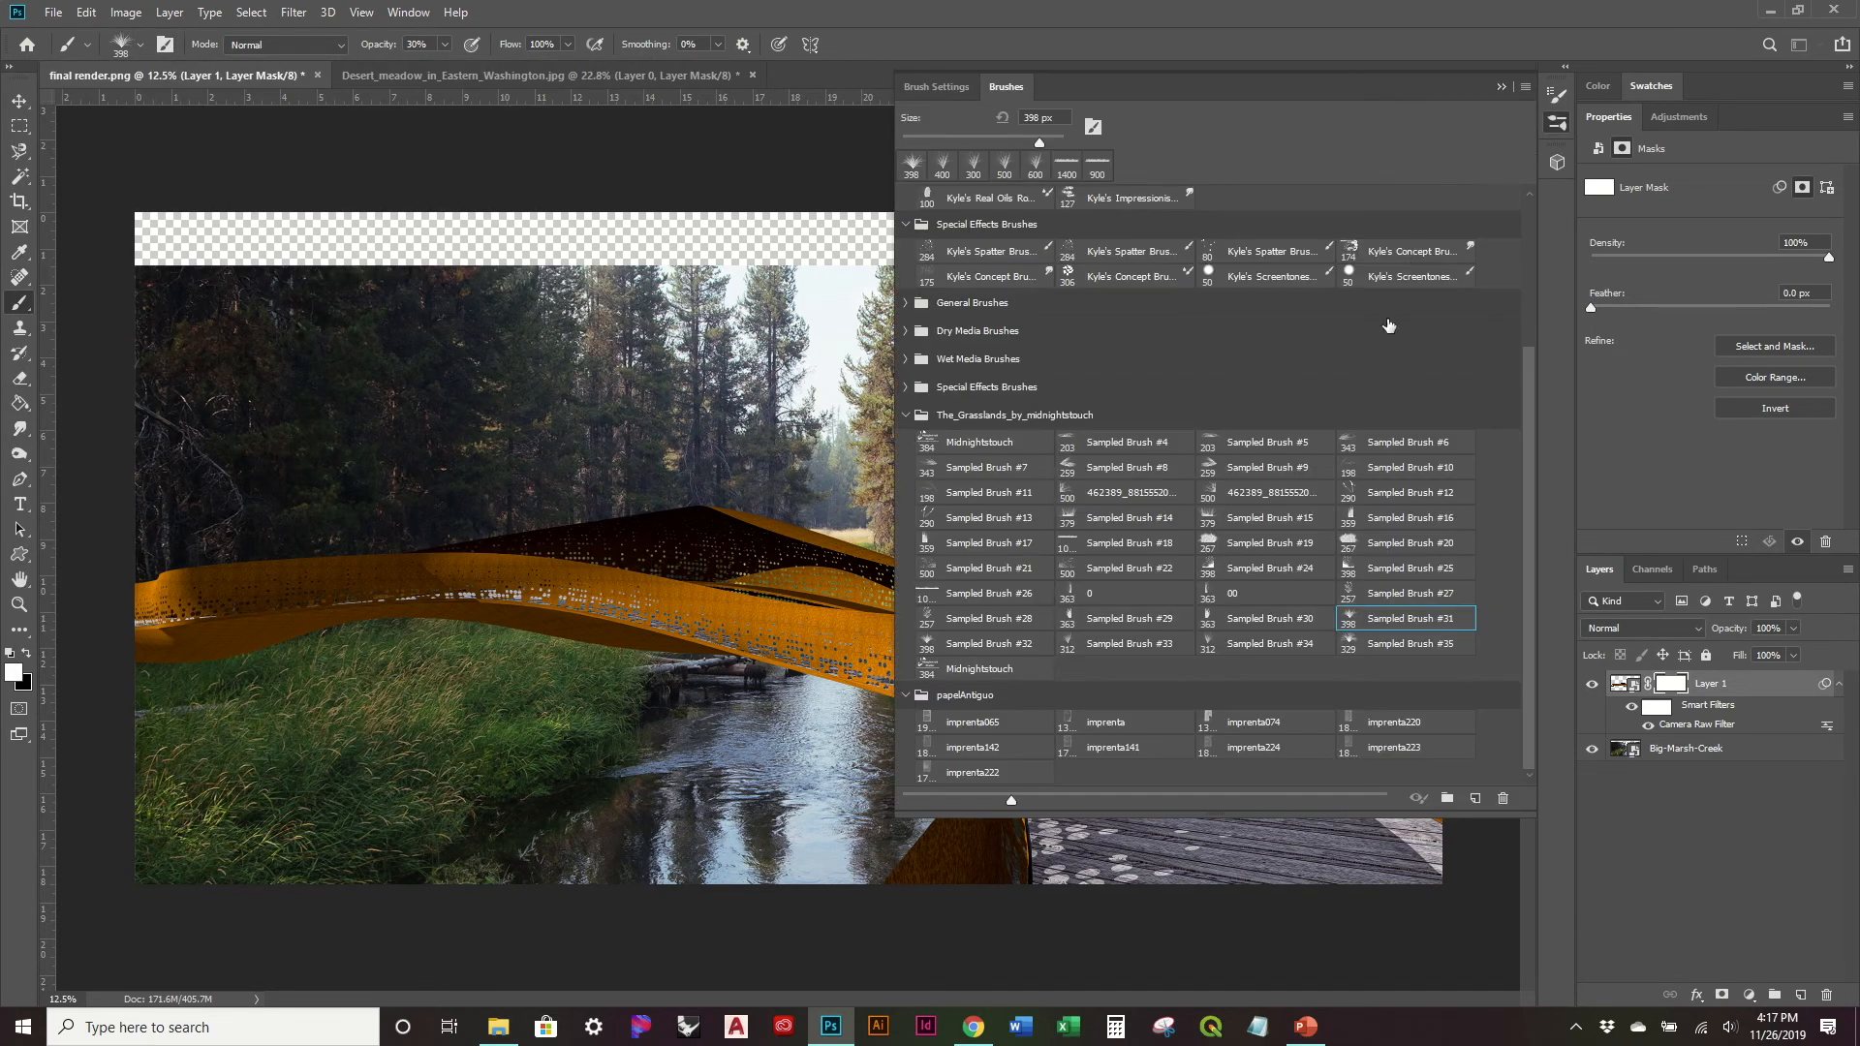
pyautogui.click(1379, 451)
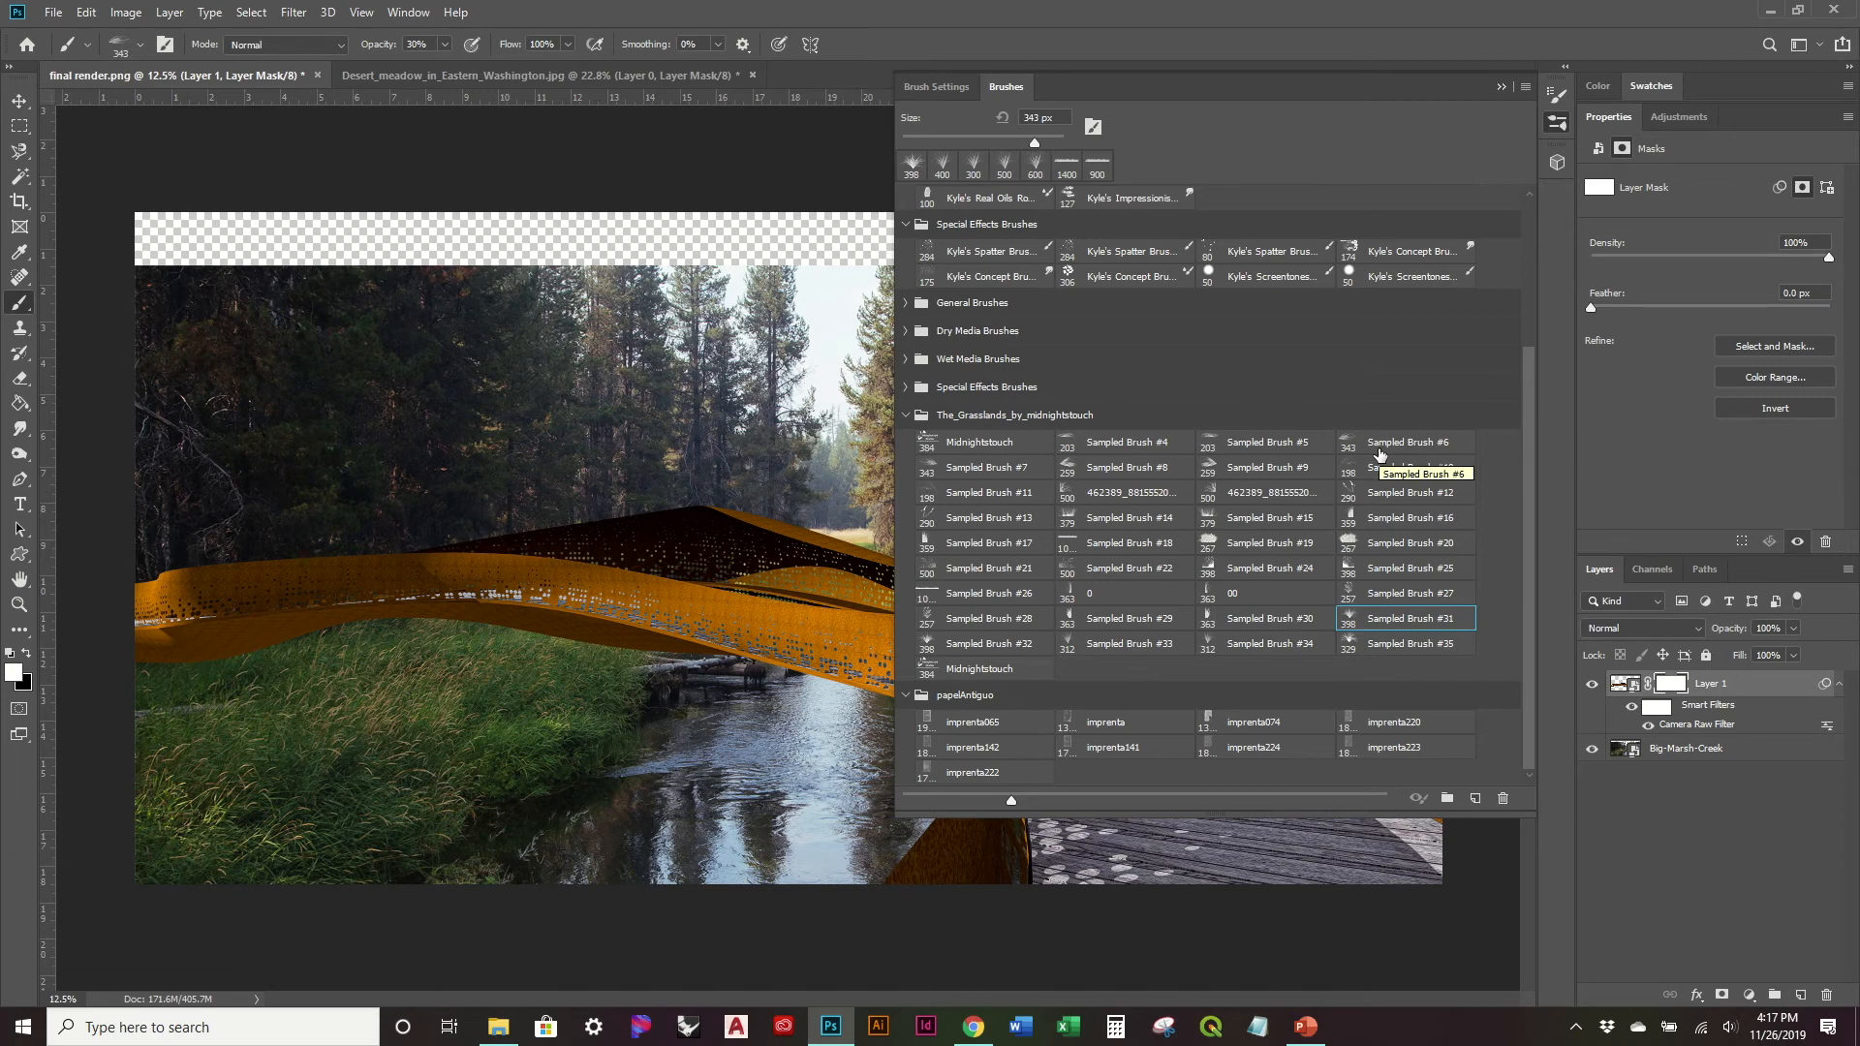
pyautogui.click(1129, 492)
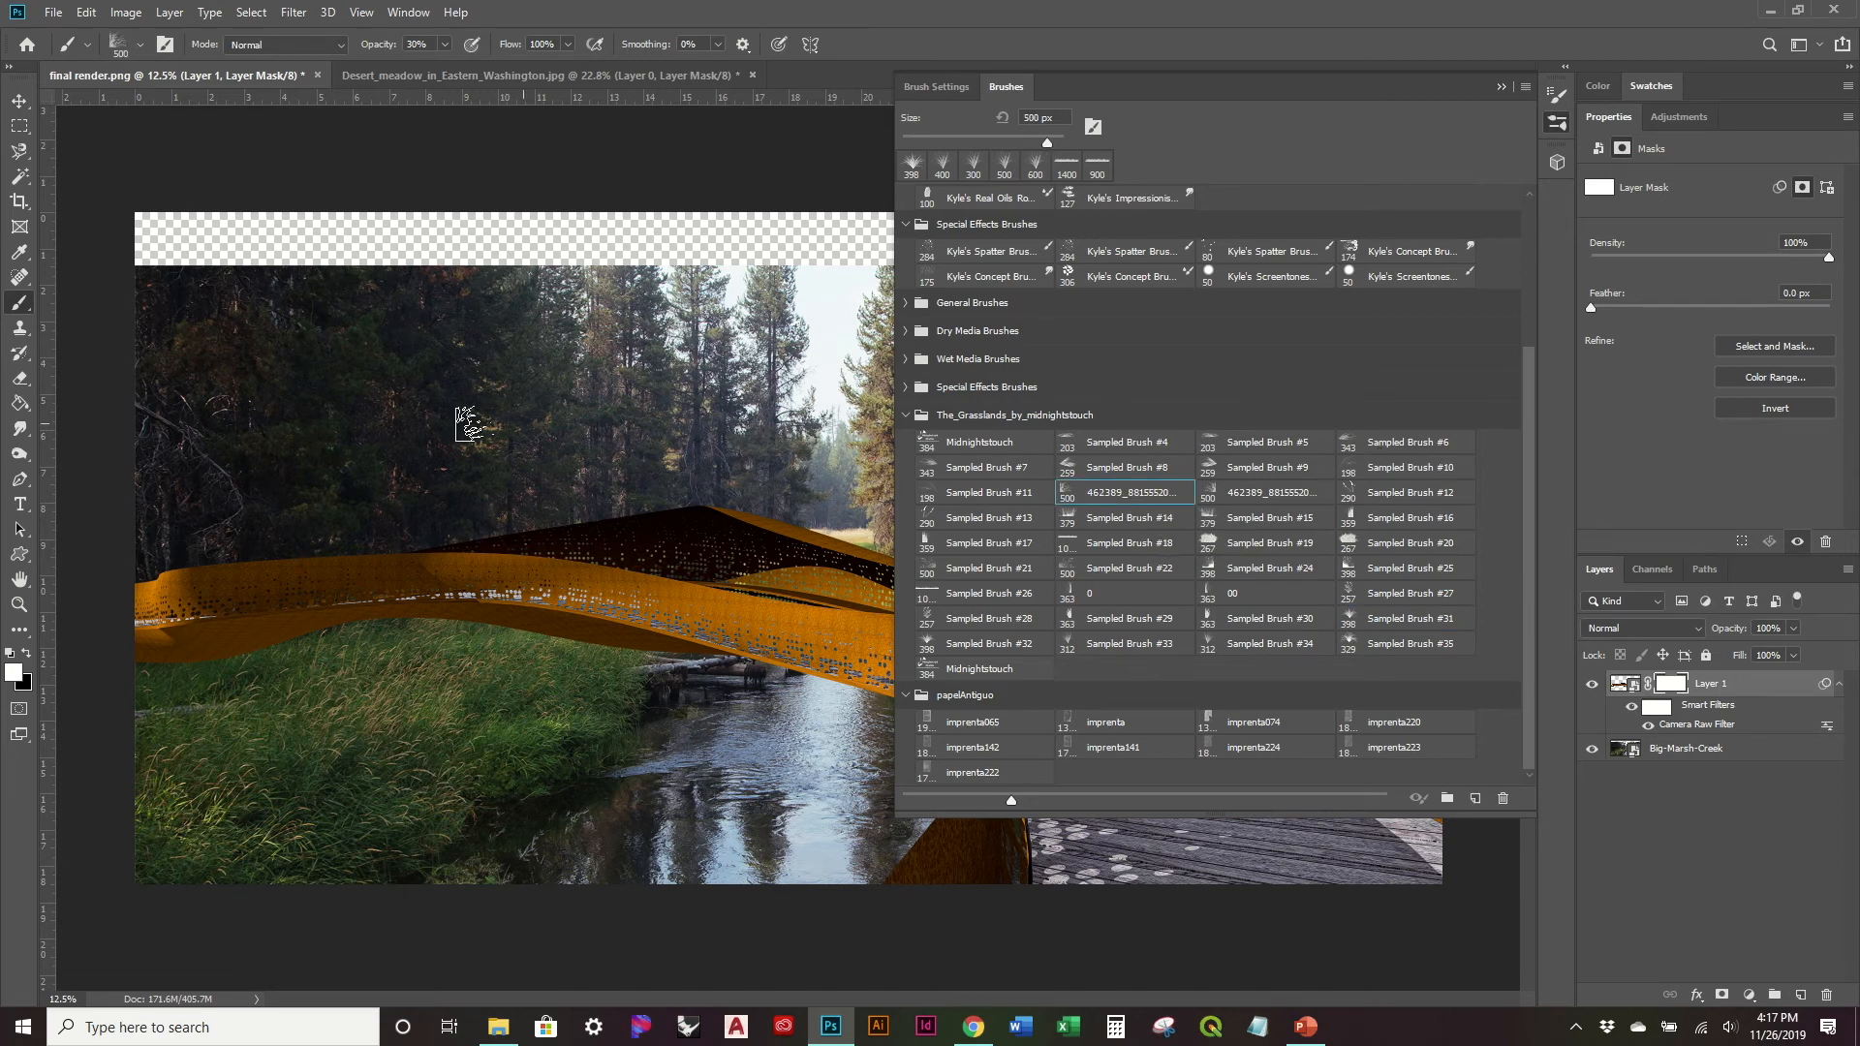
# Step: Enlarge the grass brush to 1300 px
pyautogui.press(']')
pyautogui.press(']')
pyautogui.press(']')
pyautogui.press(']')
pyautogui.press(']')
pyautogui.press(']')
pyautogui.press(']')
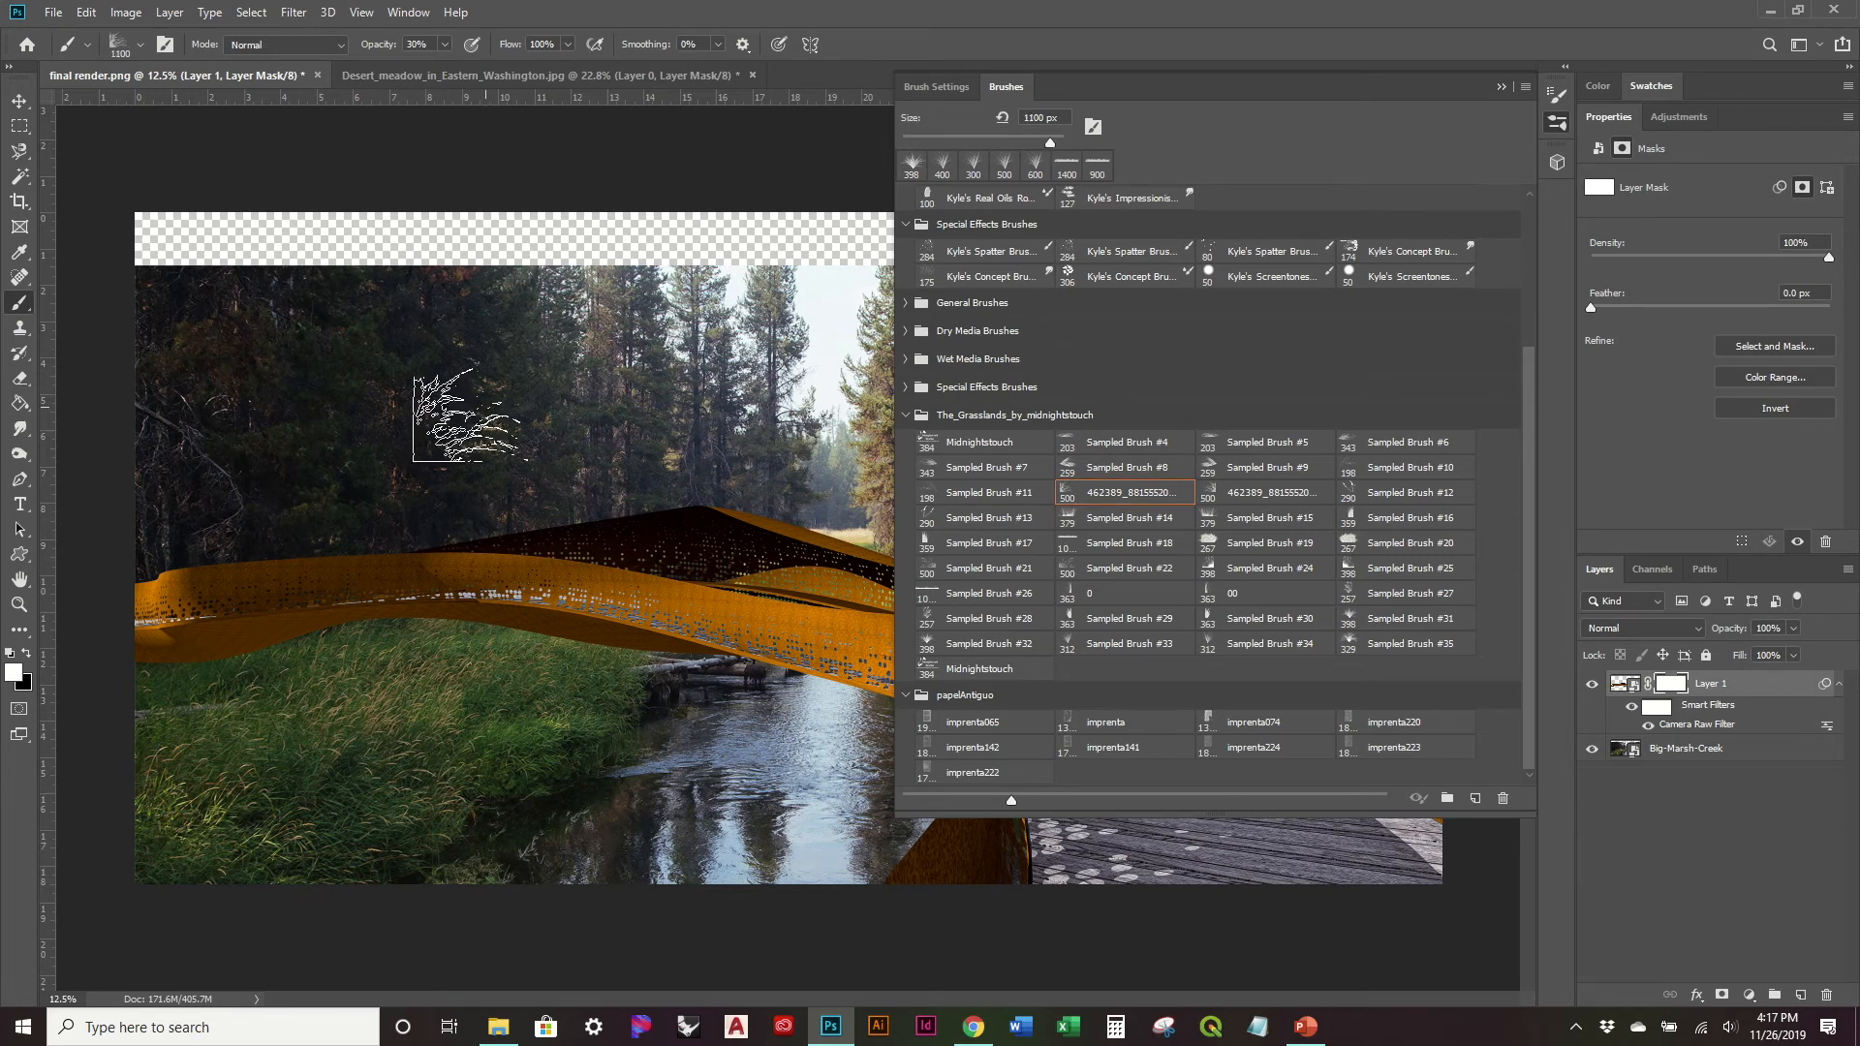
pyautogui.click(1501, 90)
pyautogui.press(']')
pyautogui.press(']')
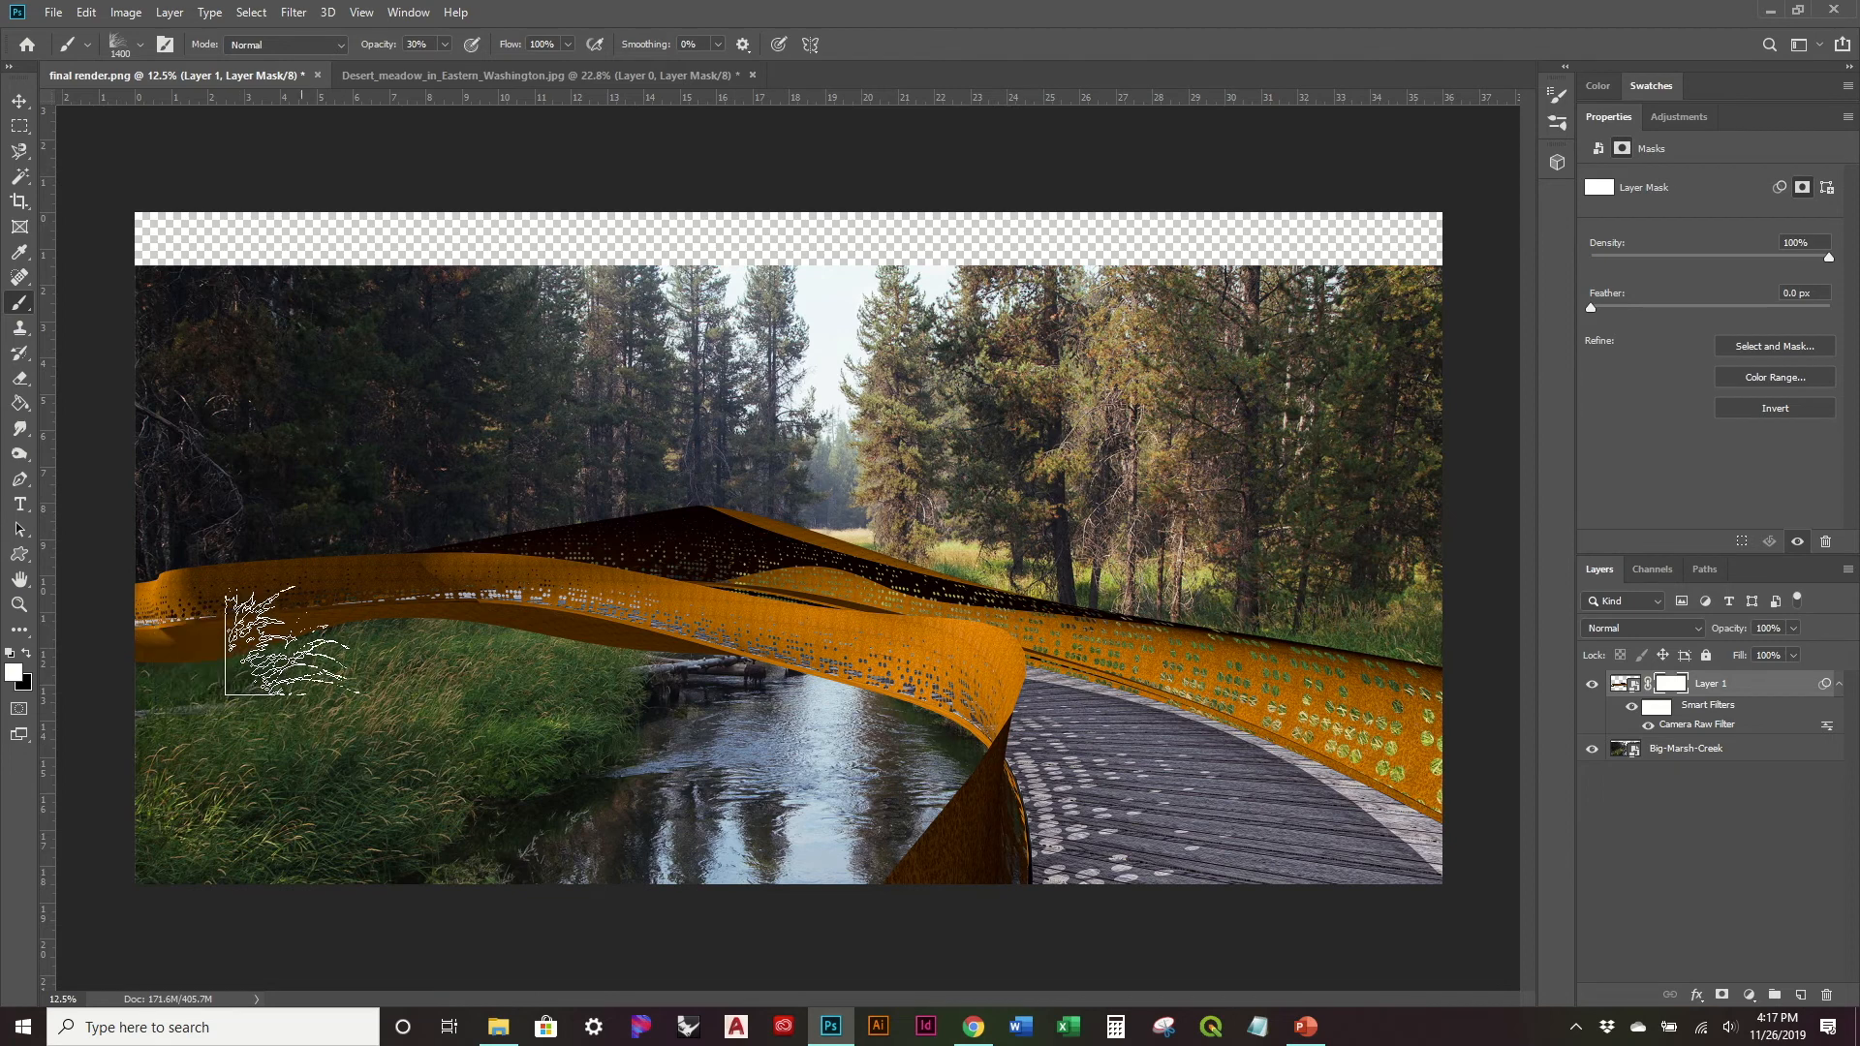
pyautogui.press('[')
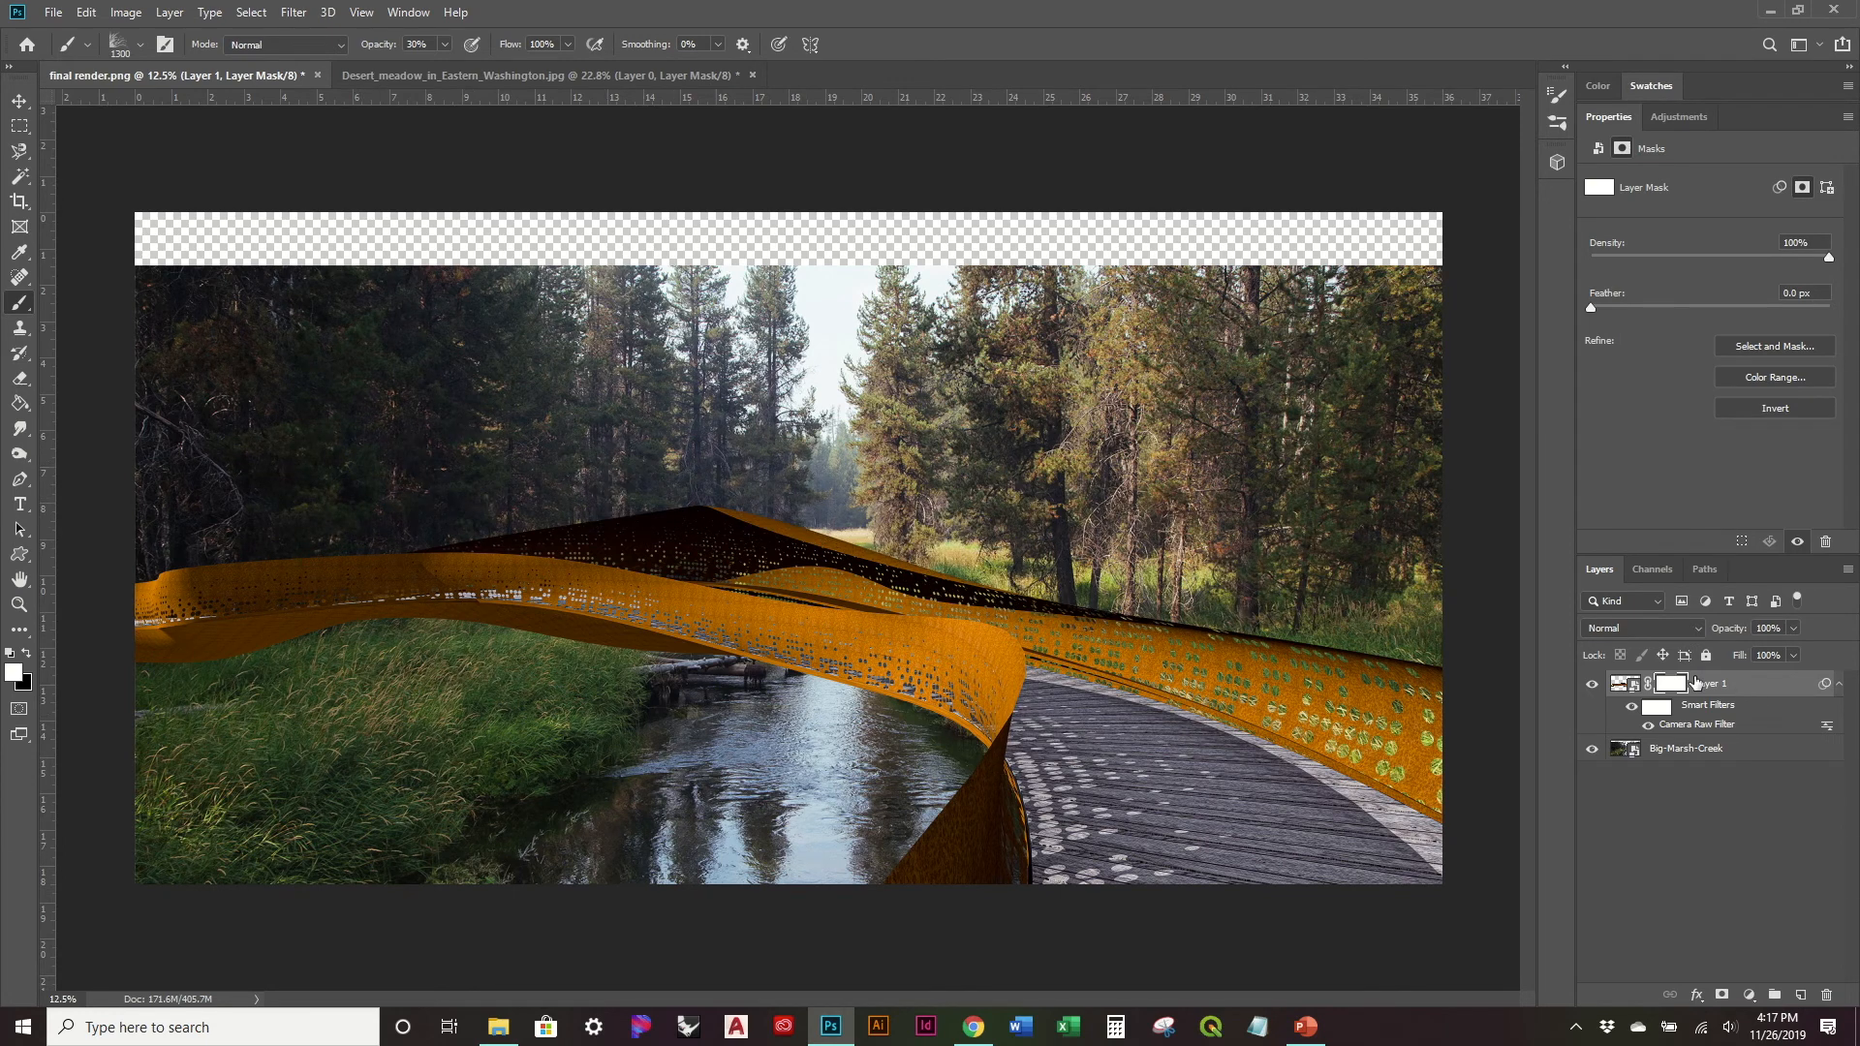
# Step: Paint black at 70% opacity on Layer 1's mask so grass overlaps the bridge's lower edge along the left bank
pyautogui.press('x')
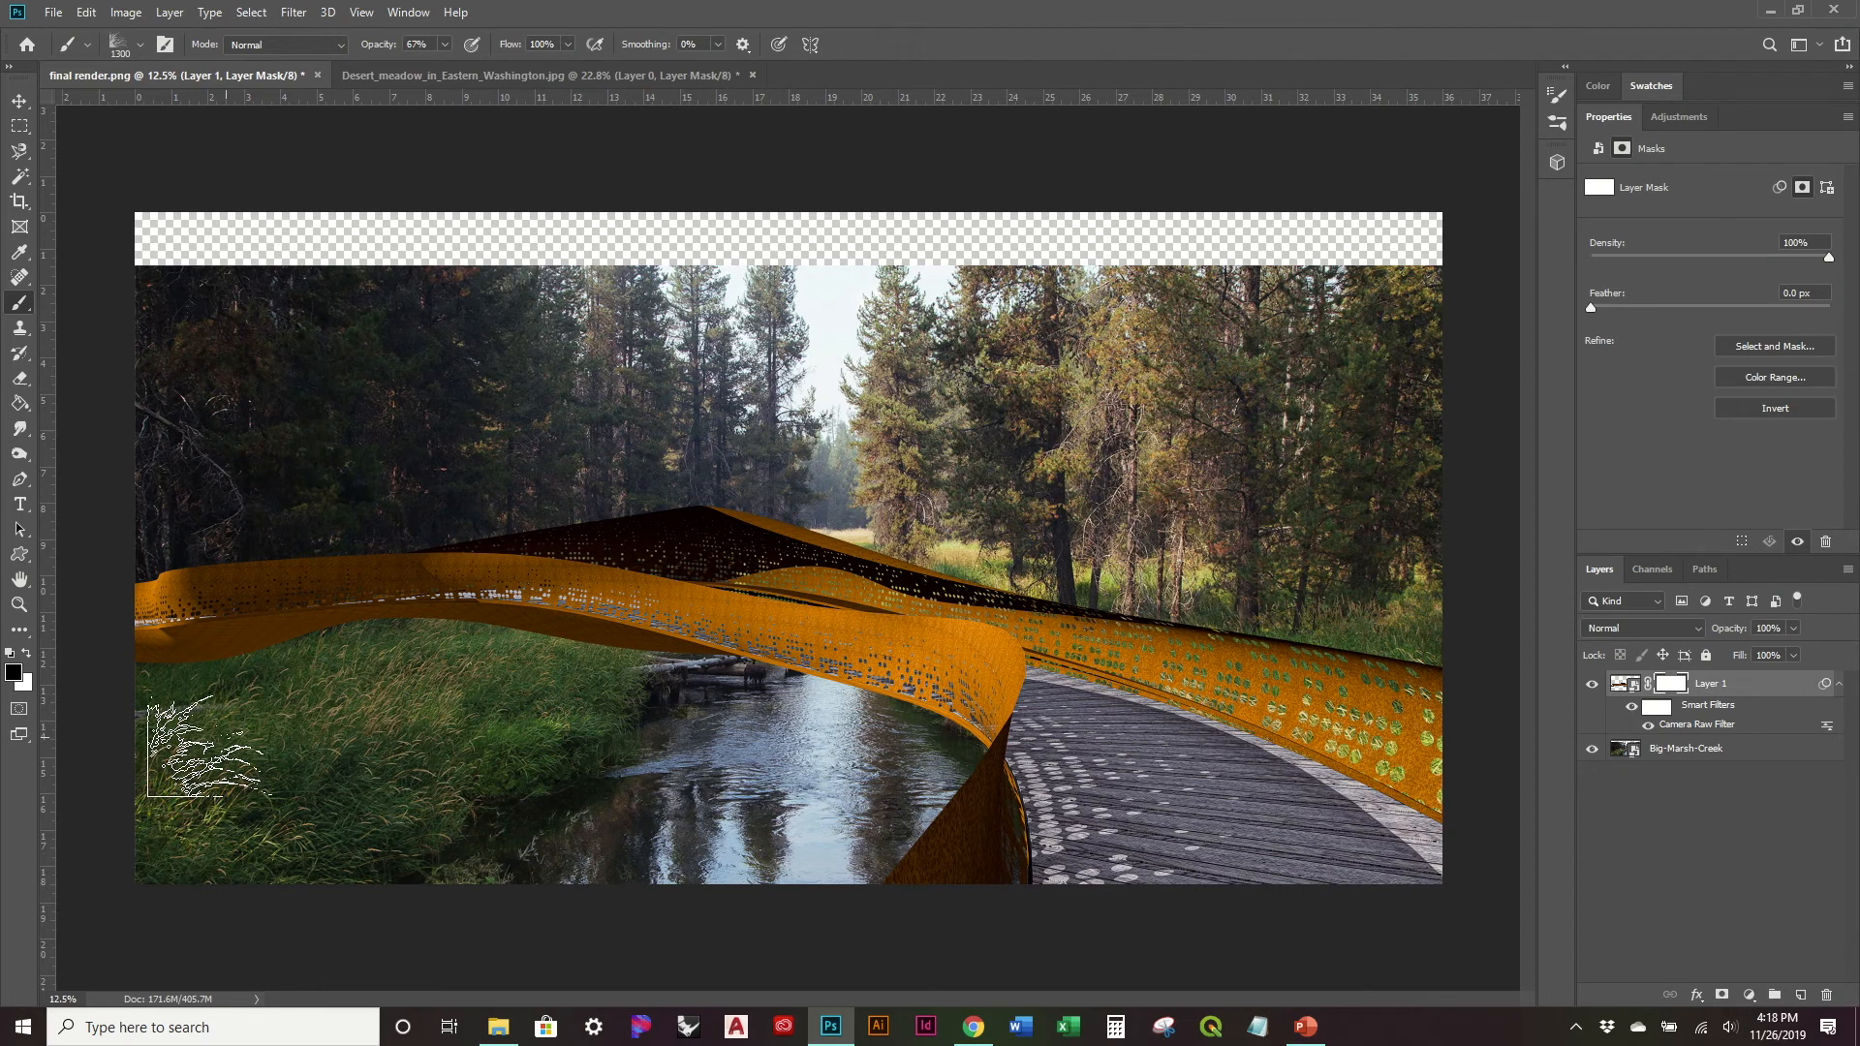
pyautogui.press('7')
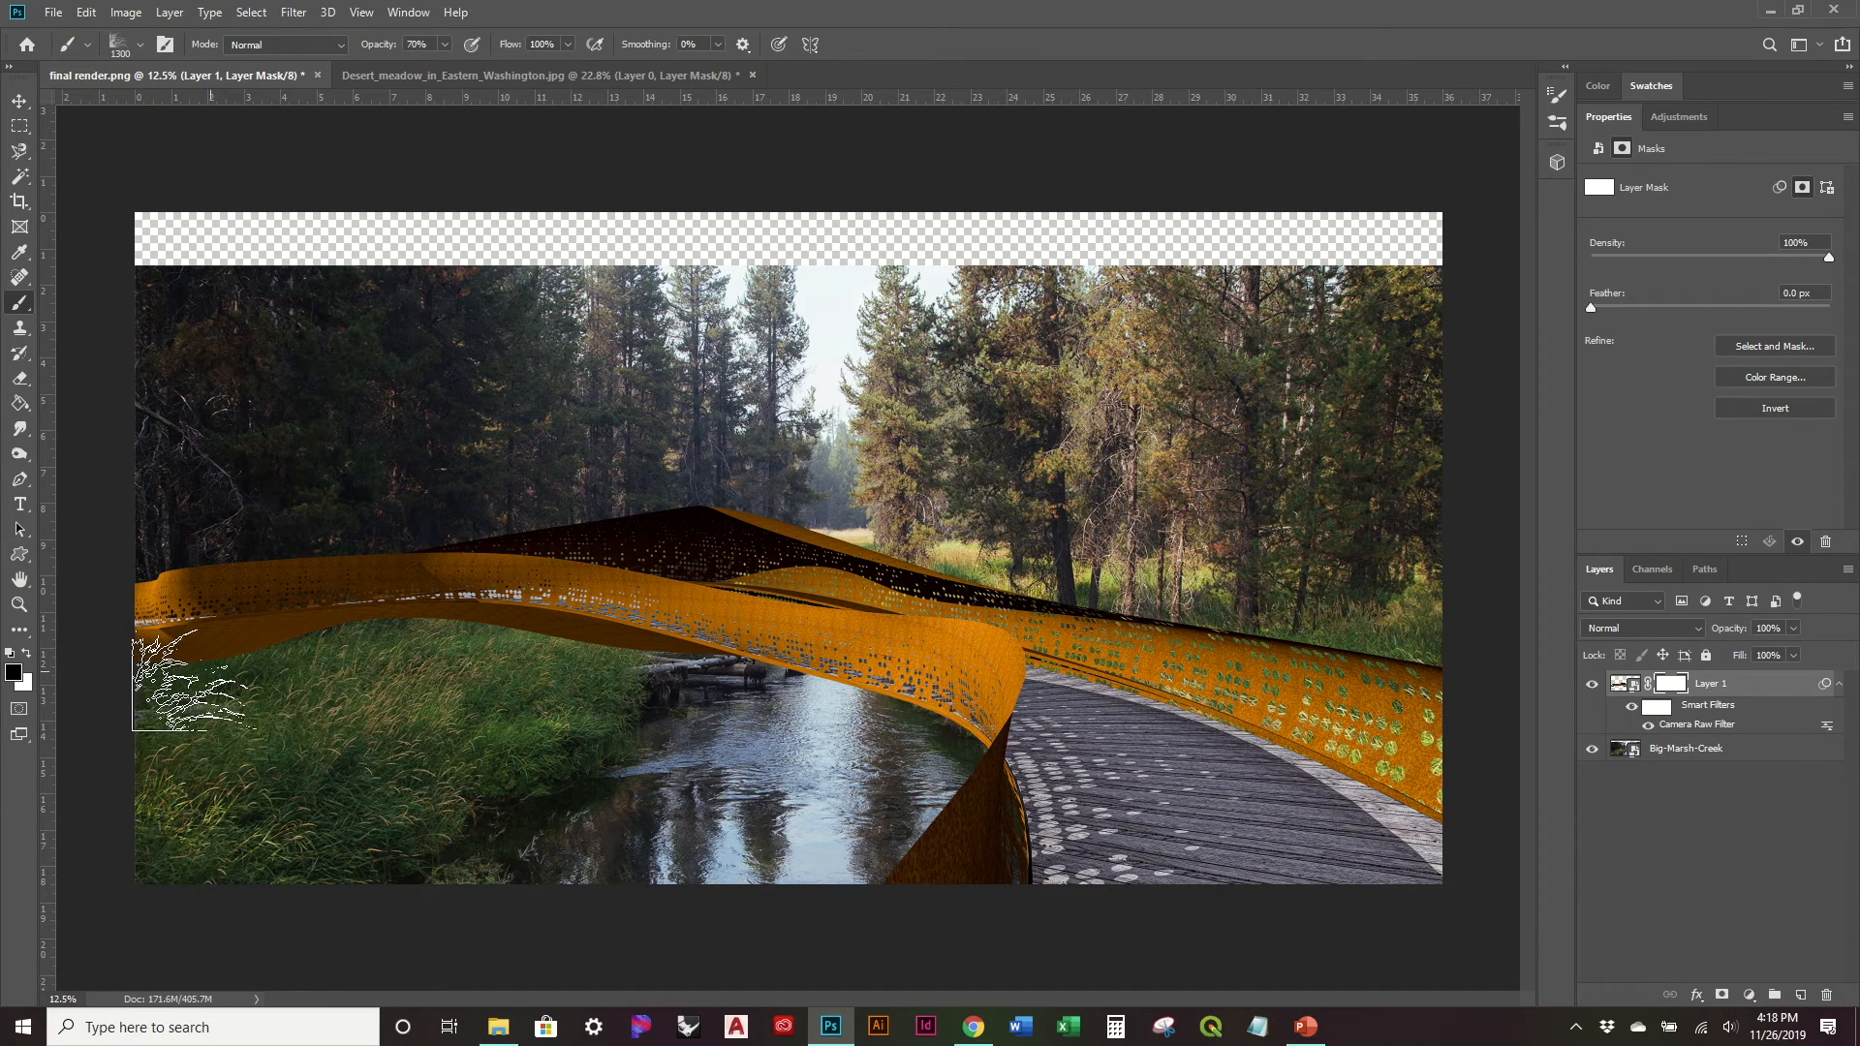
pyautogui.click(213, 676)
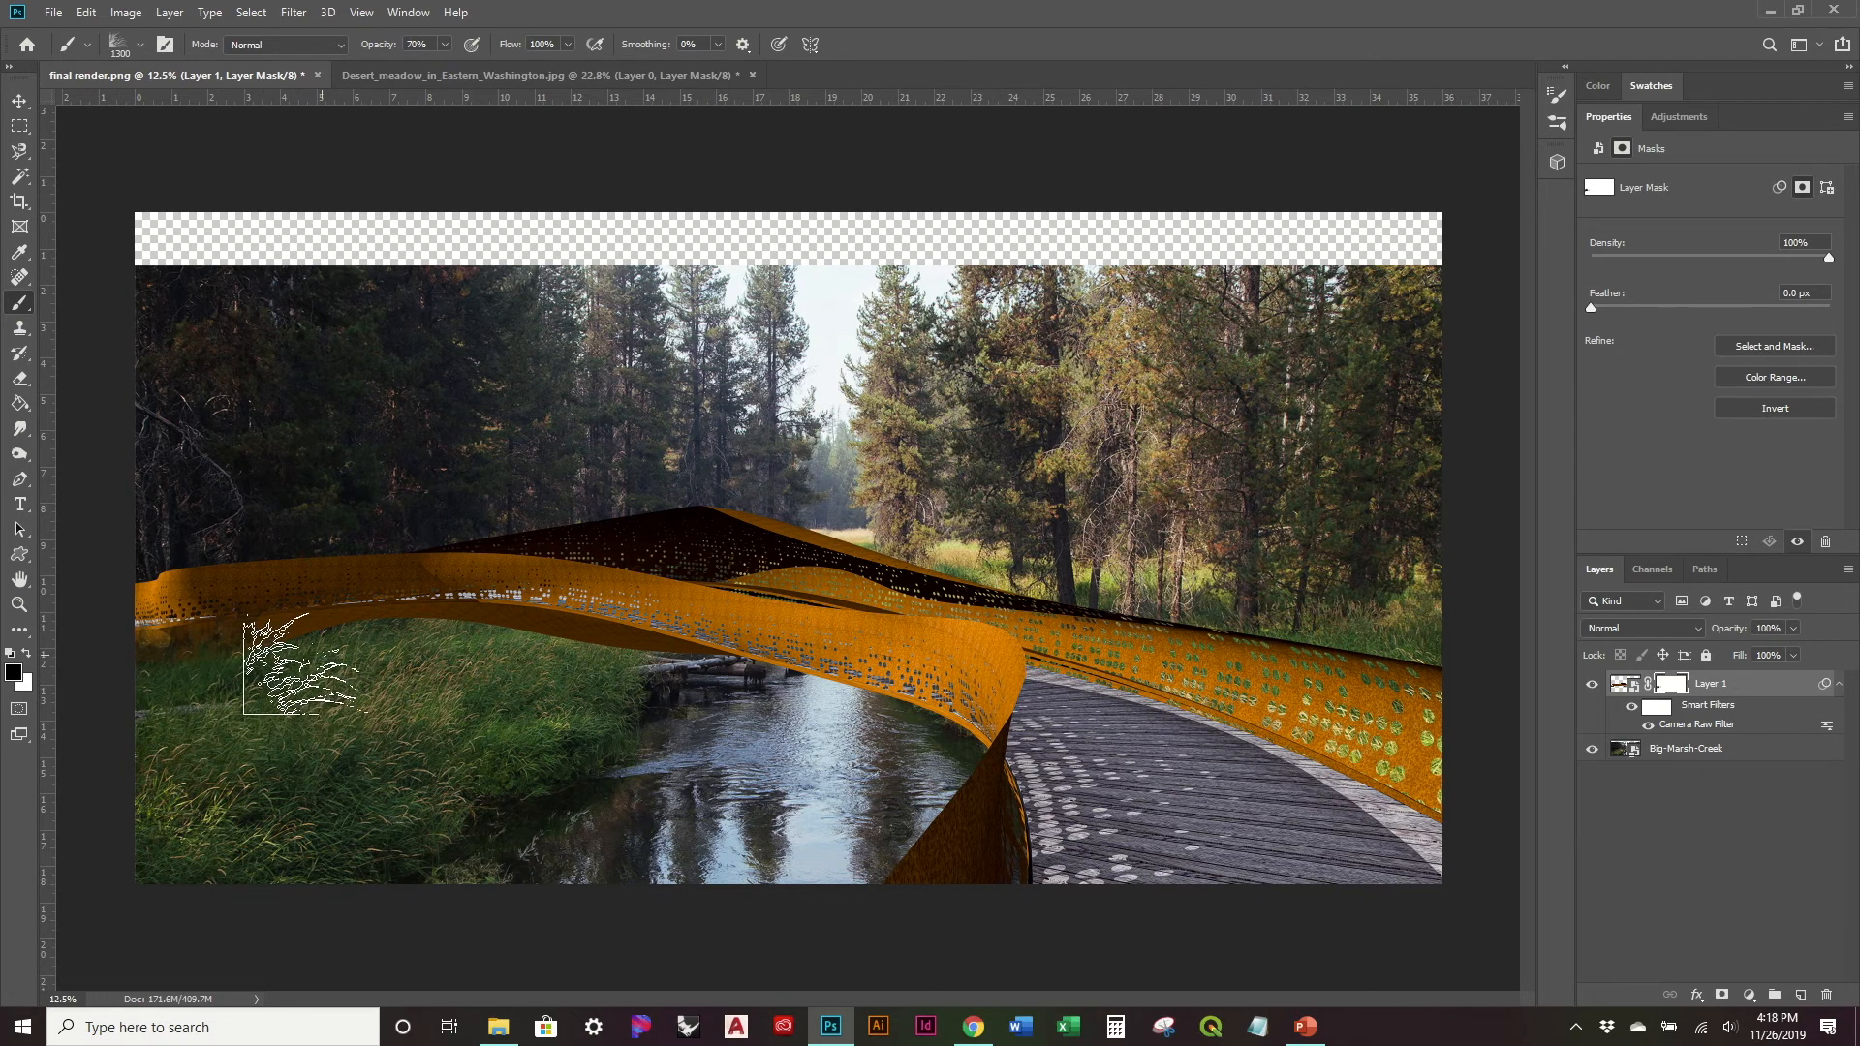
pyautogui.moveTo(215, 637); pyautogui.dragTo(266, 655)
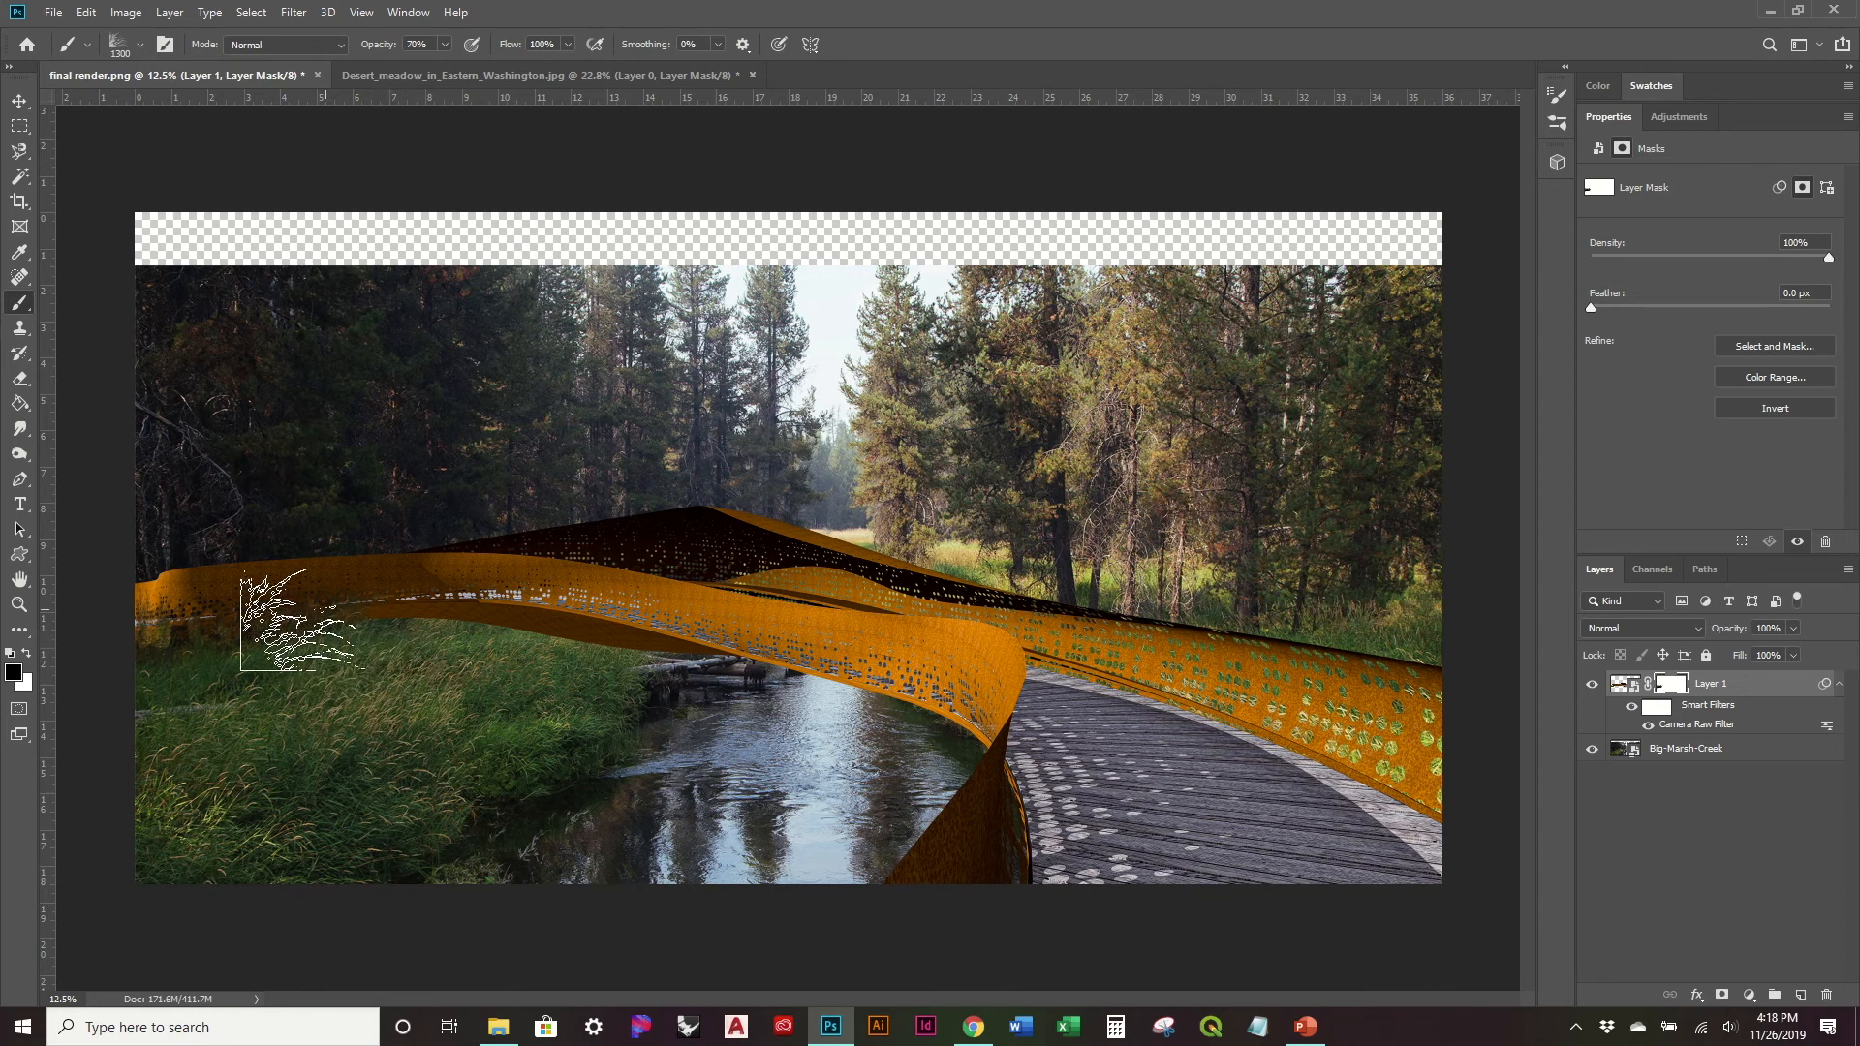
pyautogui.moveTo(408, 647)
pyautogui.mouseDown()
pyautogui.moveTo(550, 645)
pyautogui.moveTo(609, 682)
pyautogui.moveTo(498, 651)
pyautogui.mouseUp()
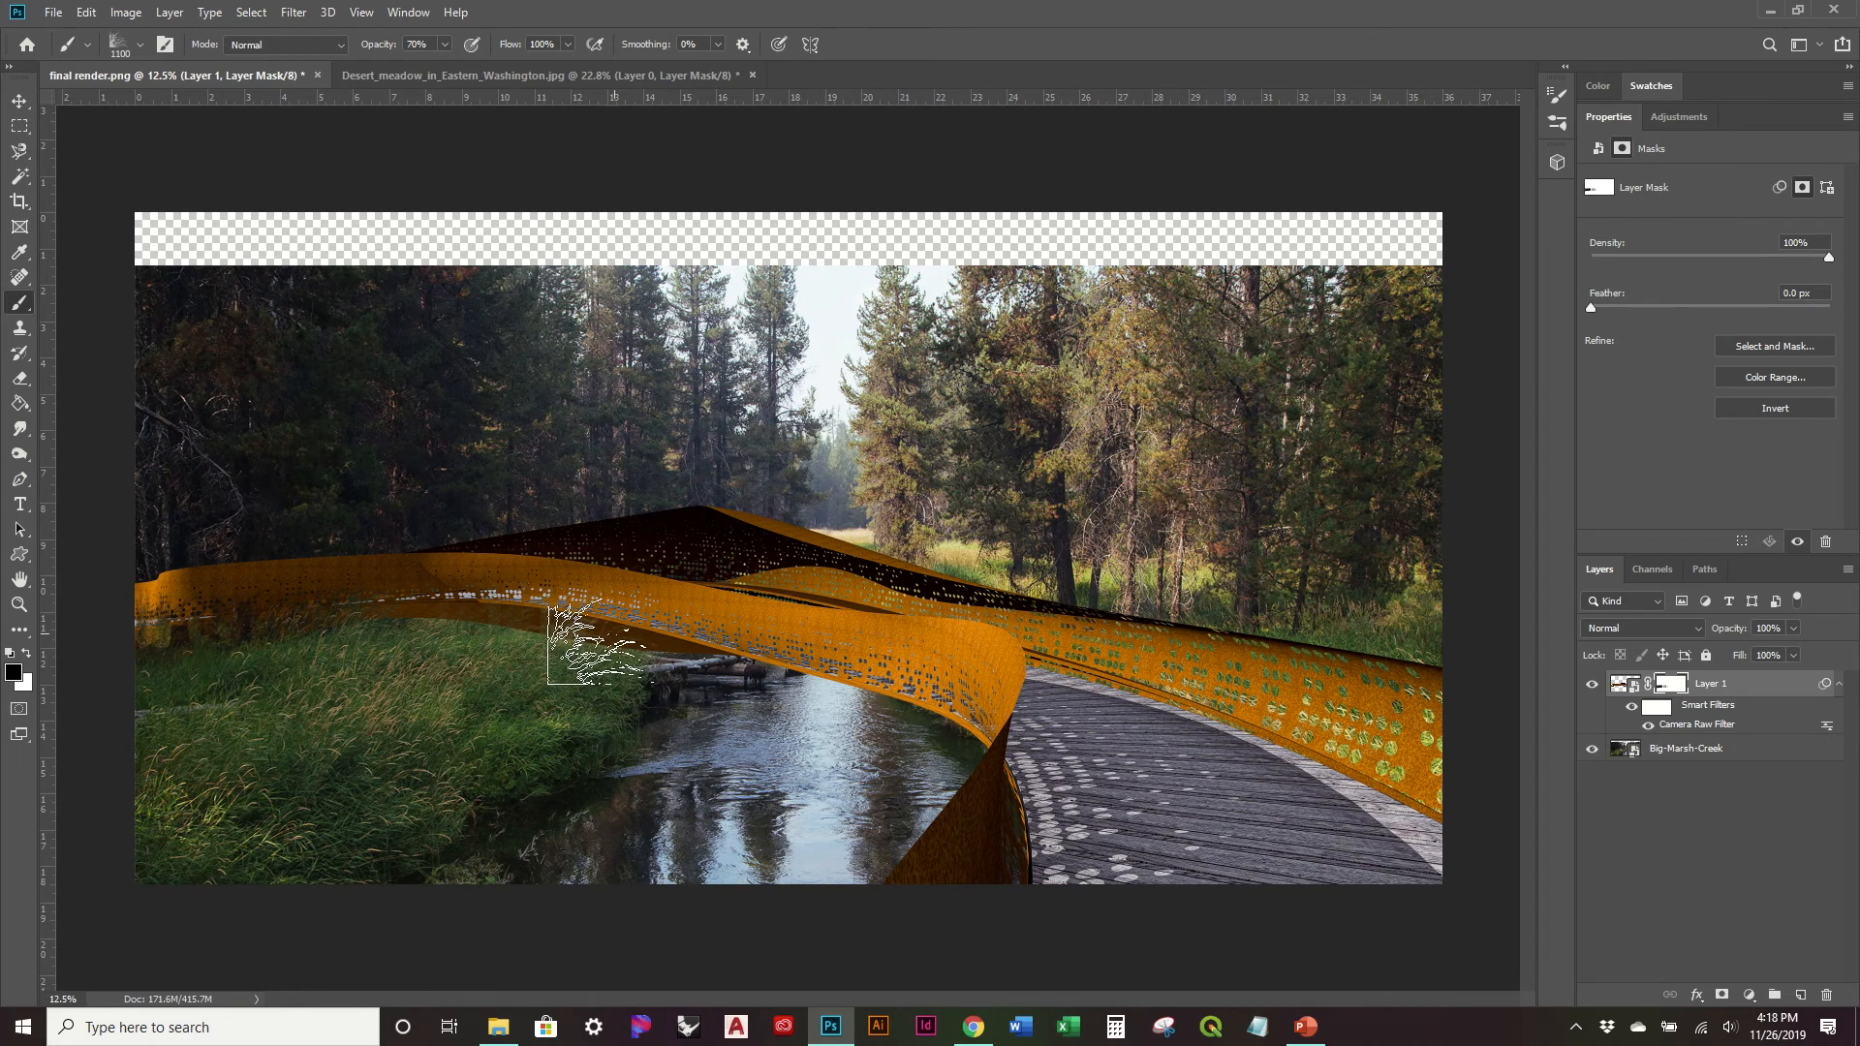
# Step: Extend the masked grass over the bridge toward the creek, varying the brush size between 900 and 1200 px
pyautogui.press('[')
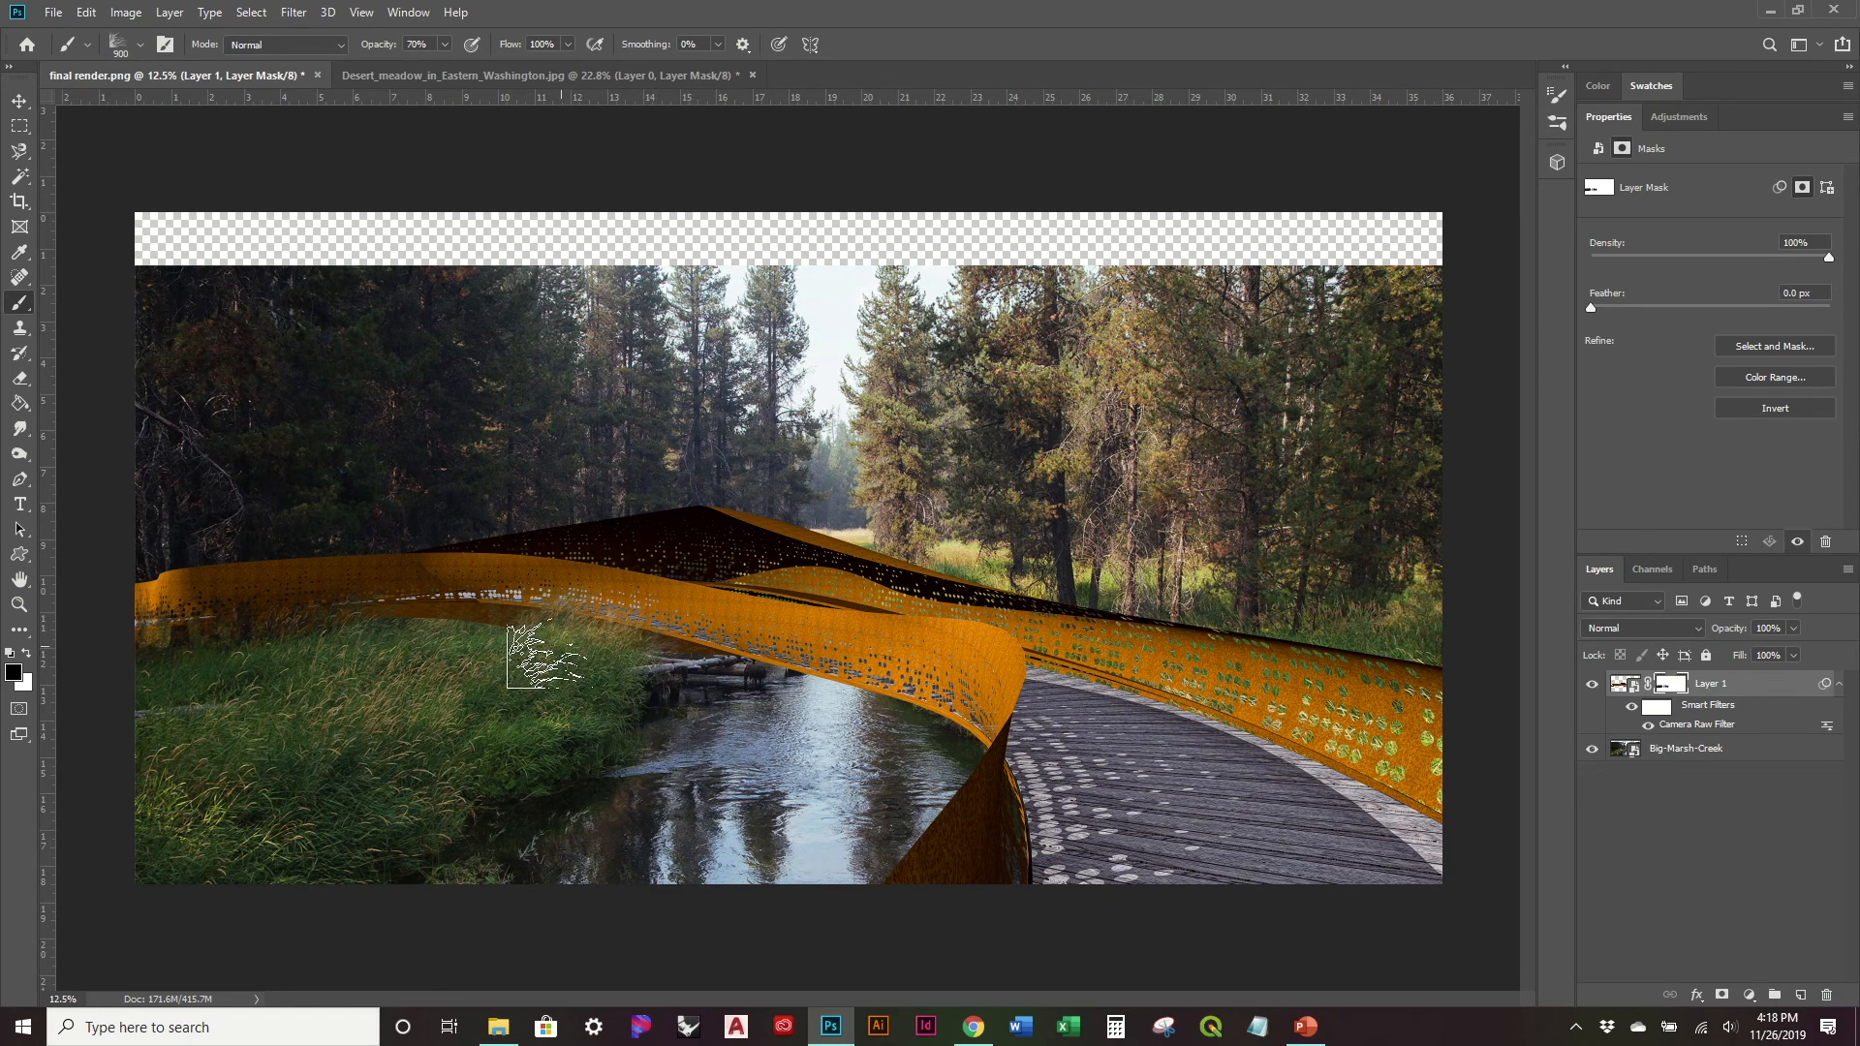
pyautogui.press(']')
pyautogui.press(']')
pyautogui.press(']')
pyautogui.press(']')
pyautogui.press('[')
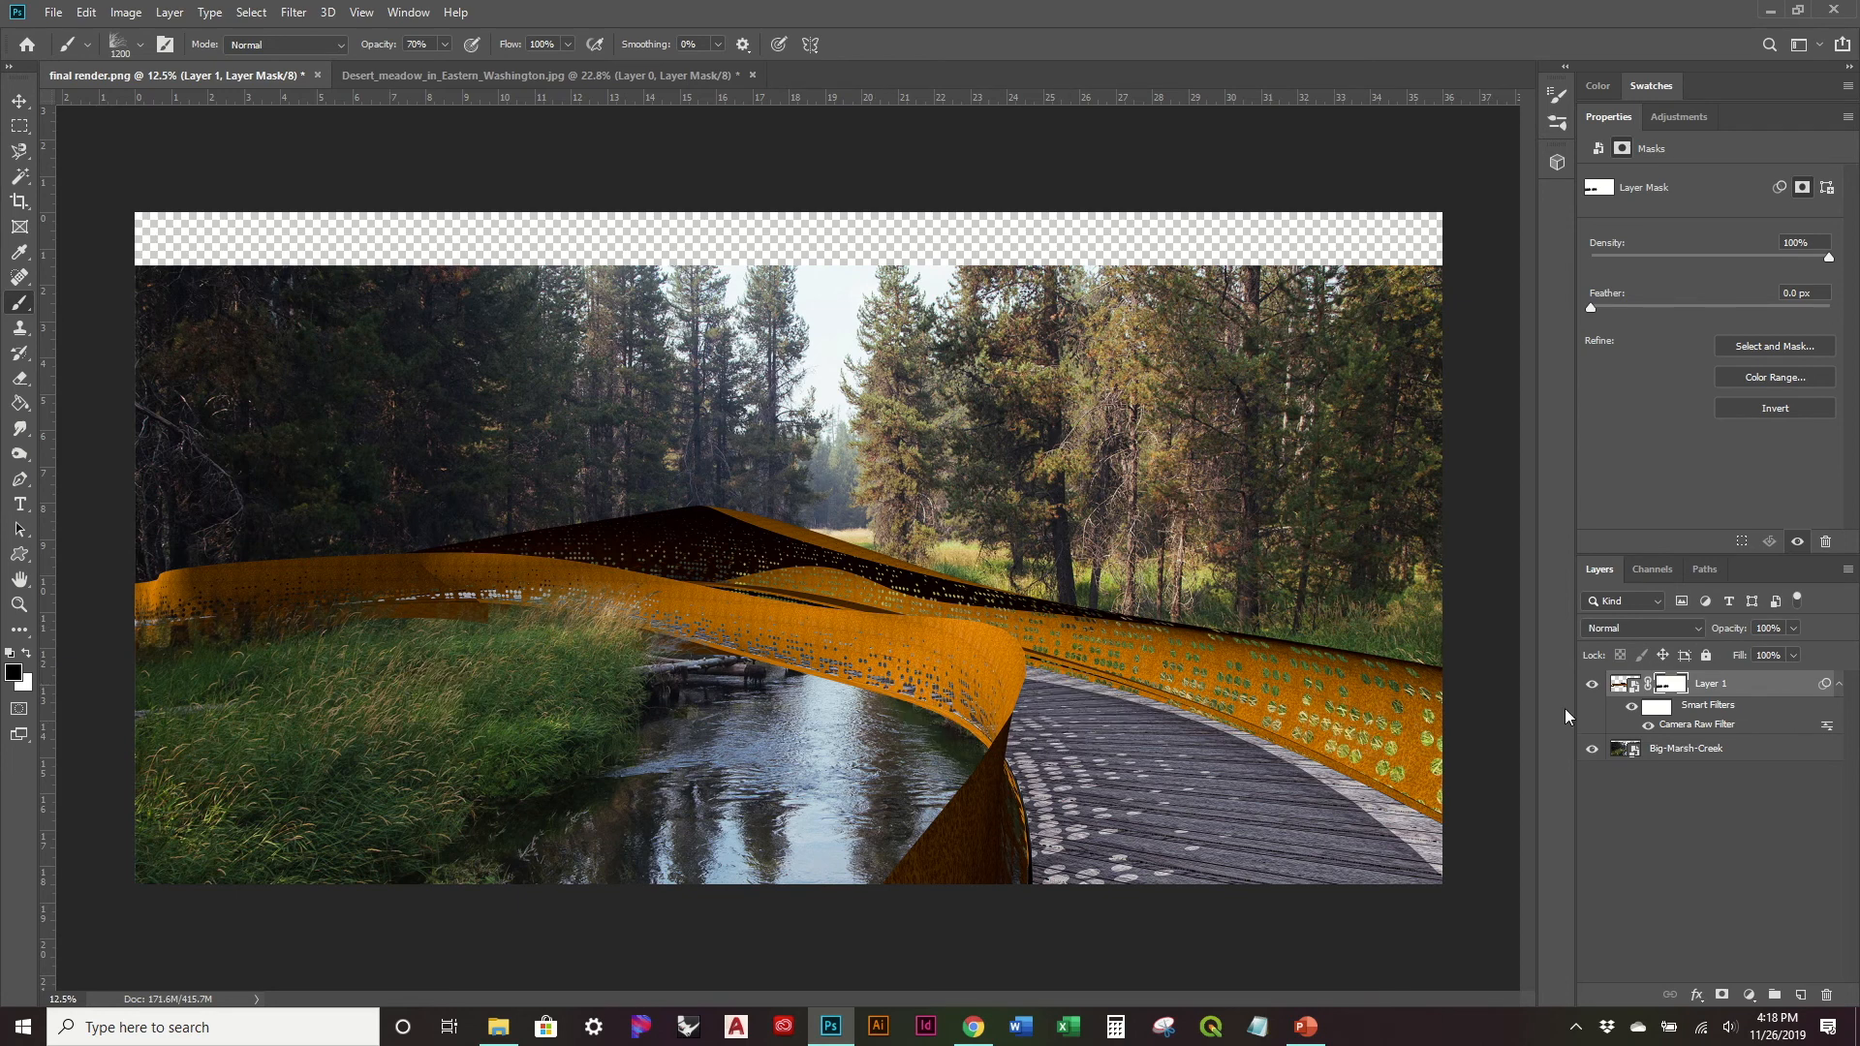
# Step: Shift the Big-Marsh-Creek photo up slightly to about Y 1.21 in
pyautogui.click(1742, 752)
pyautogui.press('v')
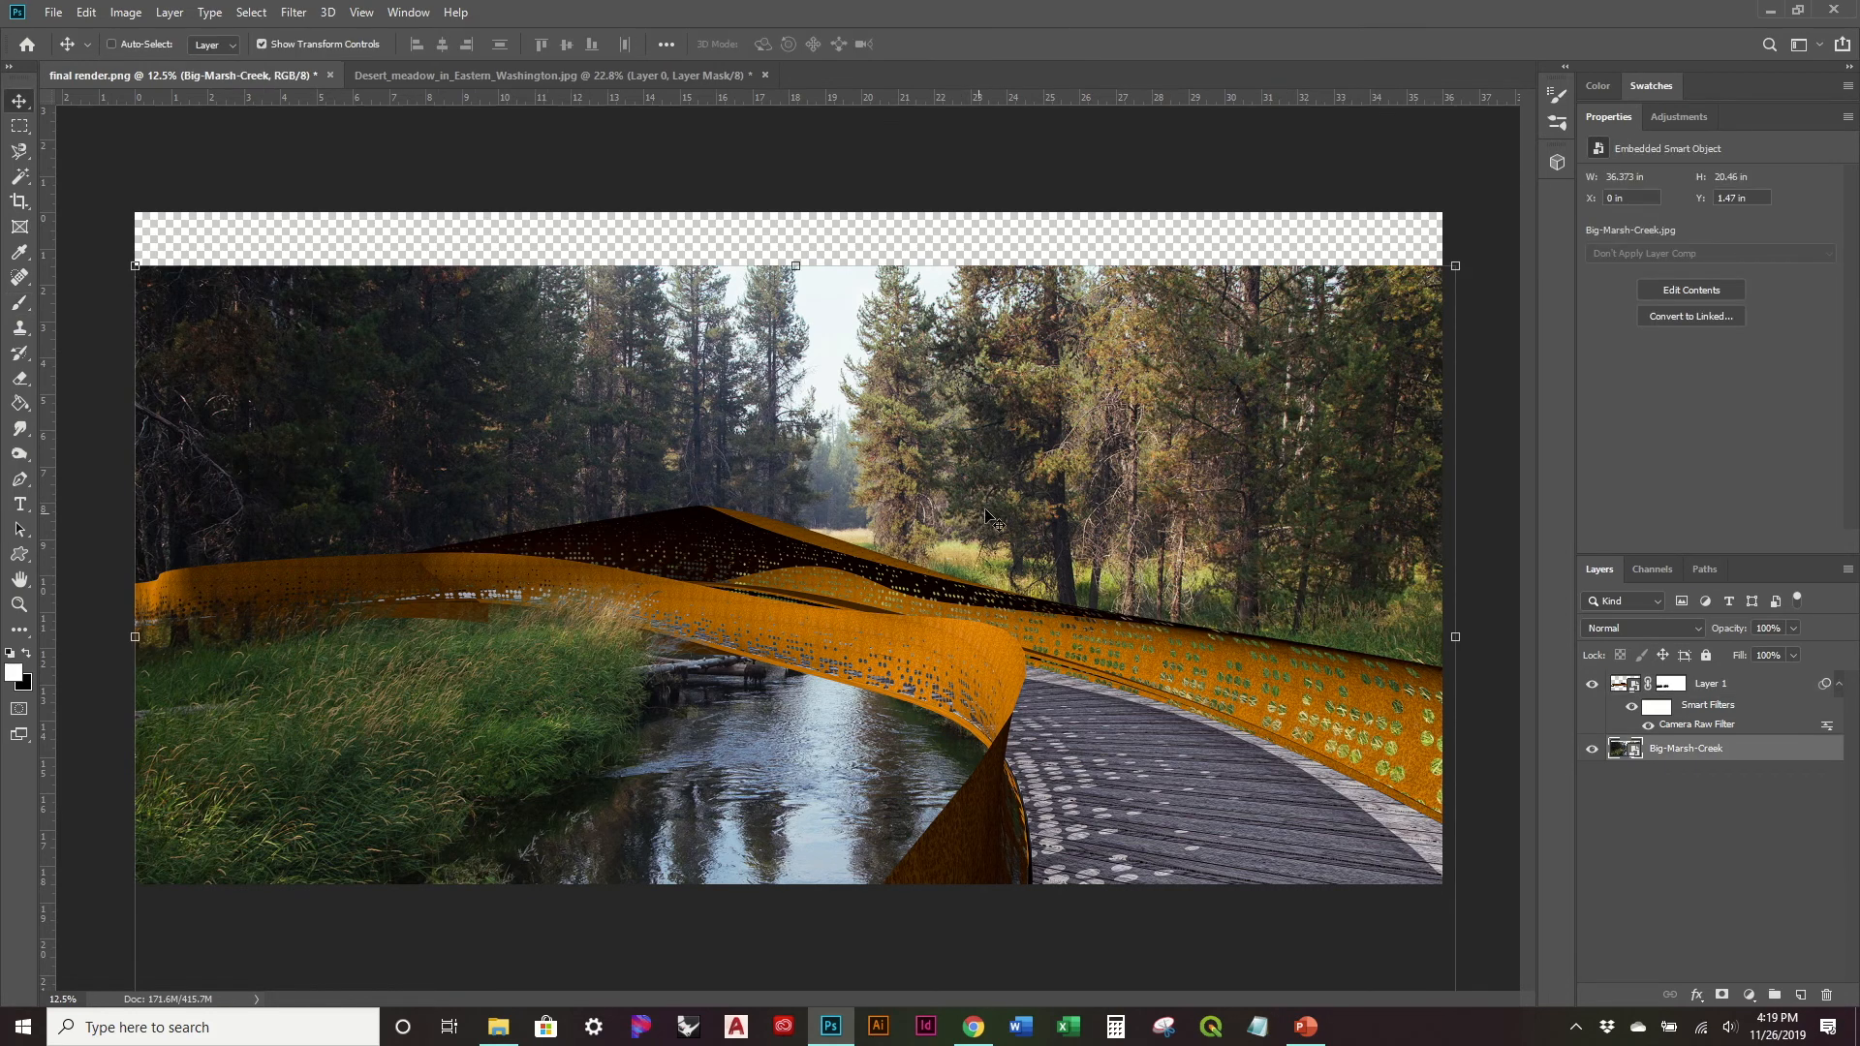
pyautogui.moveTo(1028, 579); pyautogui.dragTo(1029, 561)
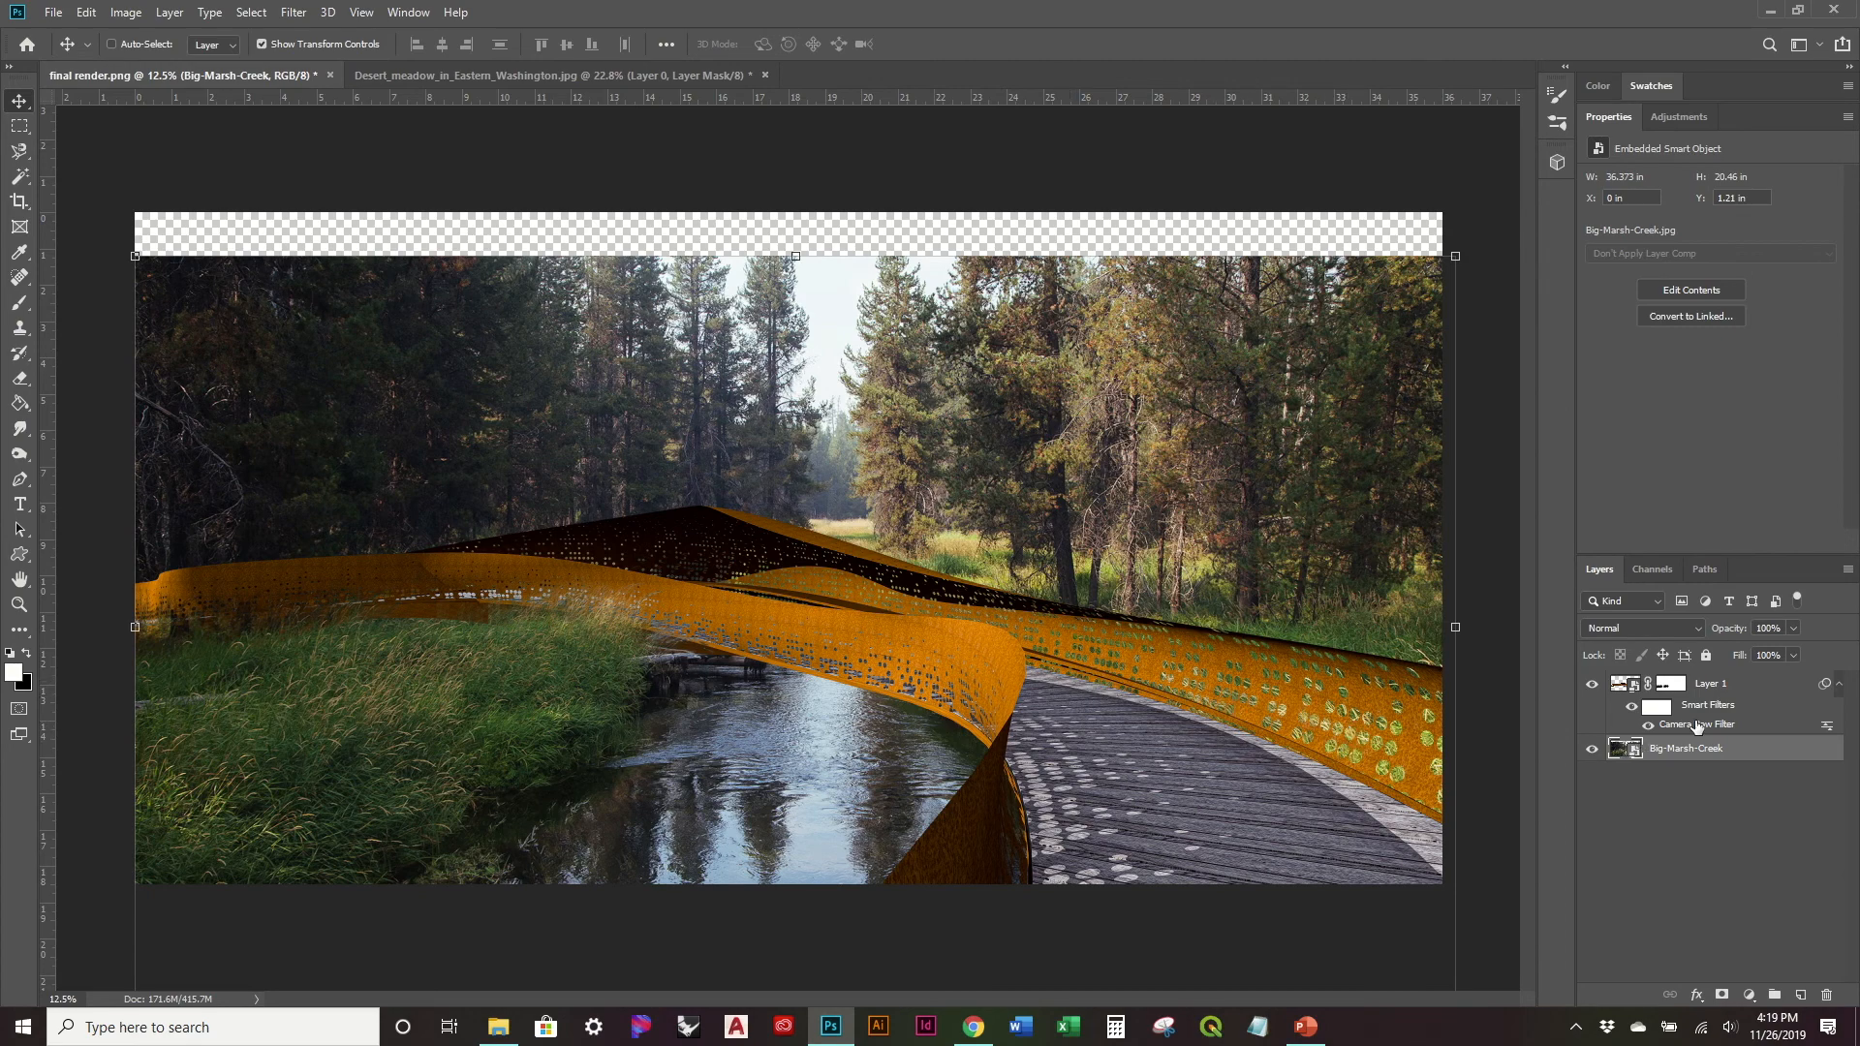
# Step: Choose the Sampled Brush #11 grass brush from The_Grasslands_by_midnightstouch set and target Layer 1's mask
pyautogui.scroll(3, 1424, 787)
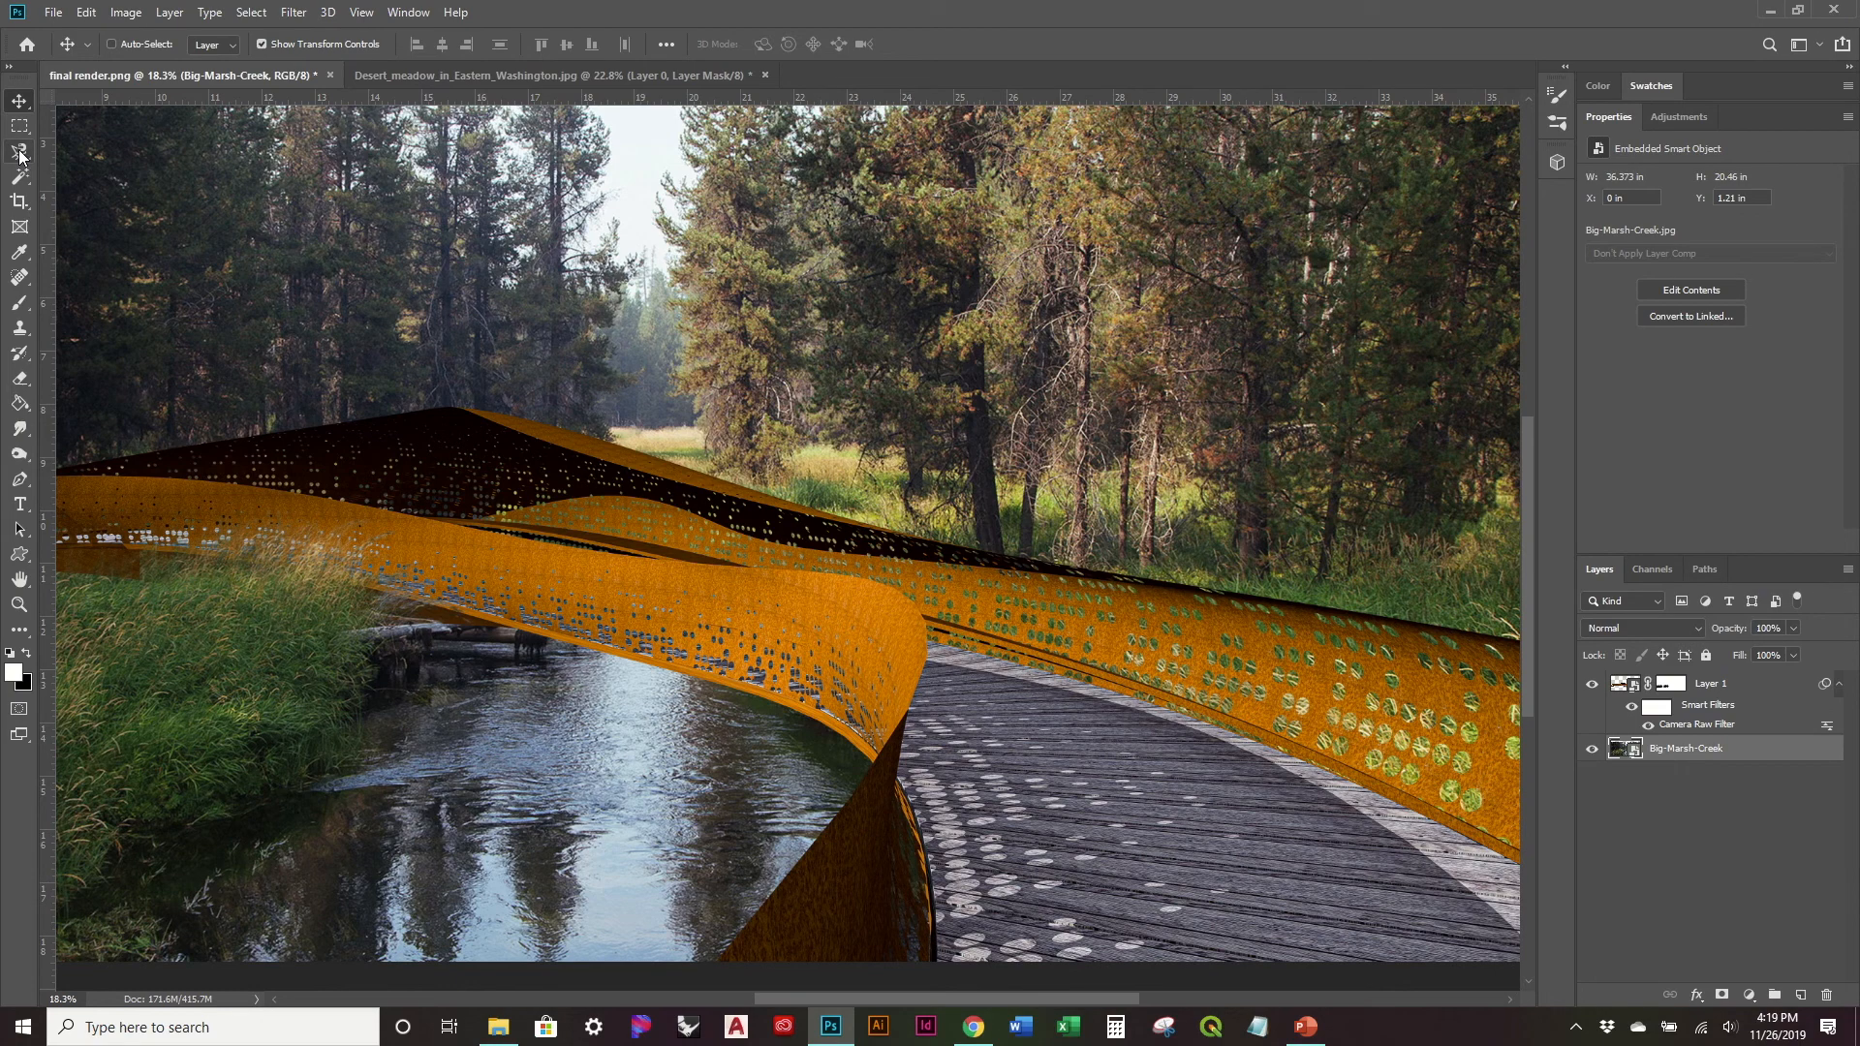
pyautogui.click(1555, 126)
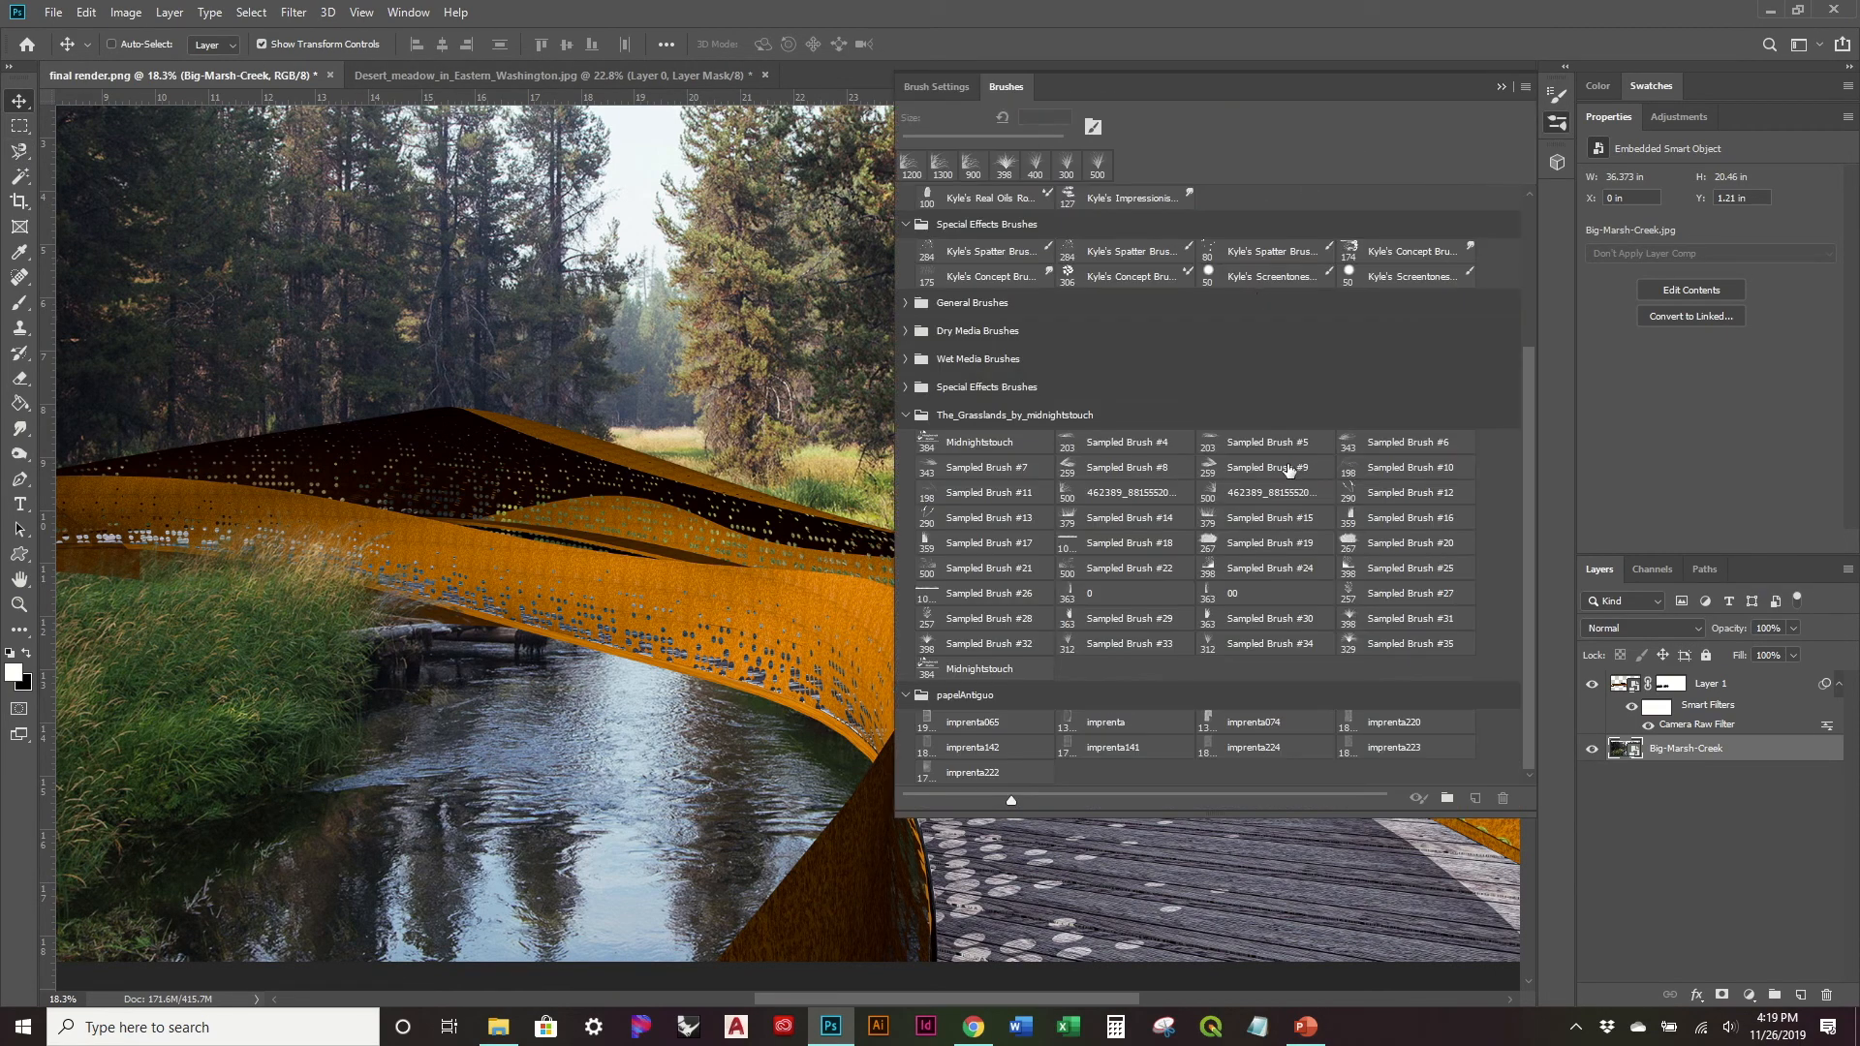
pyautogui.click(982, 494)
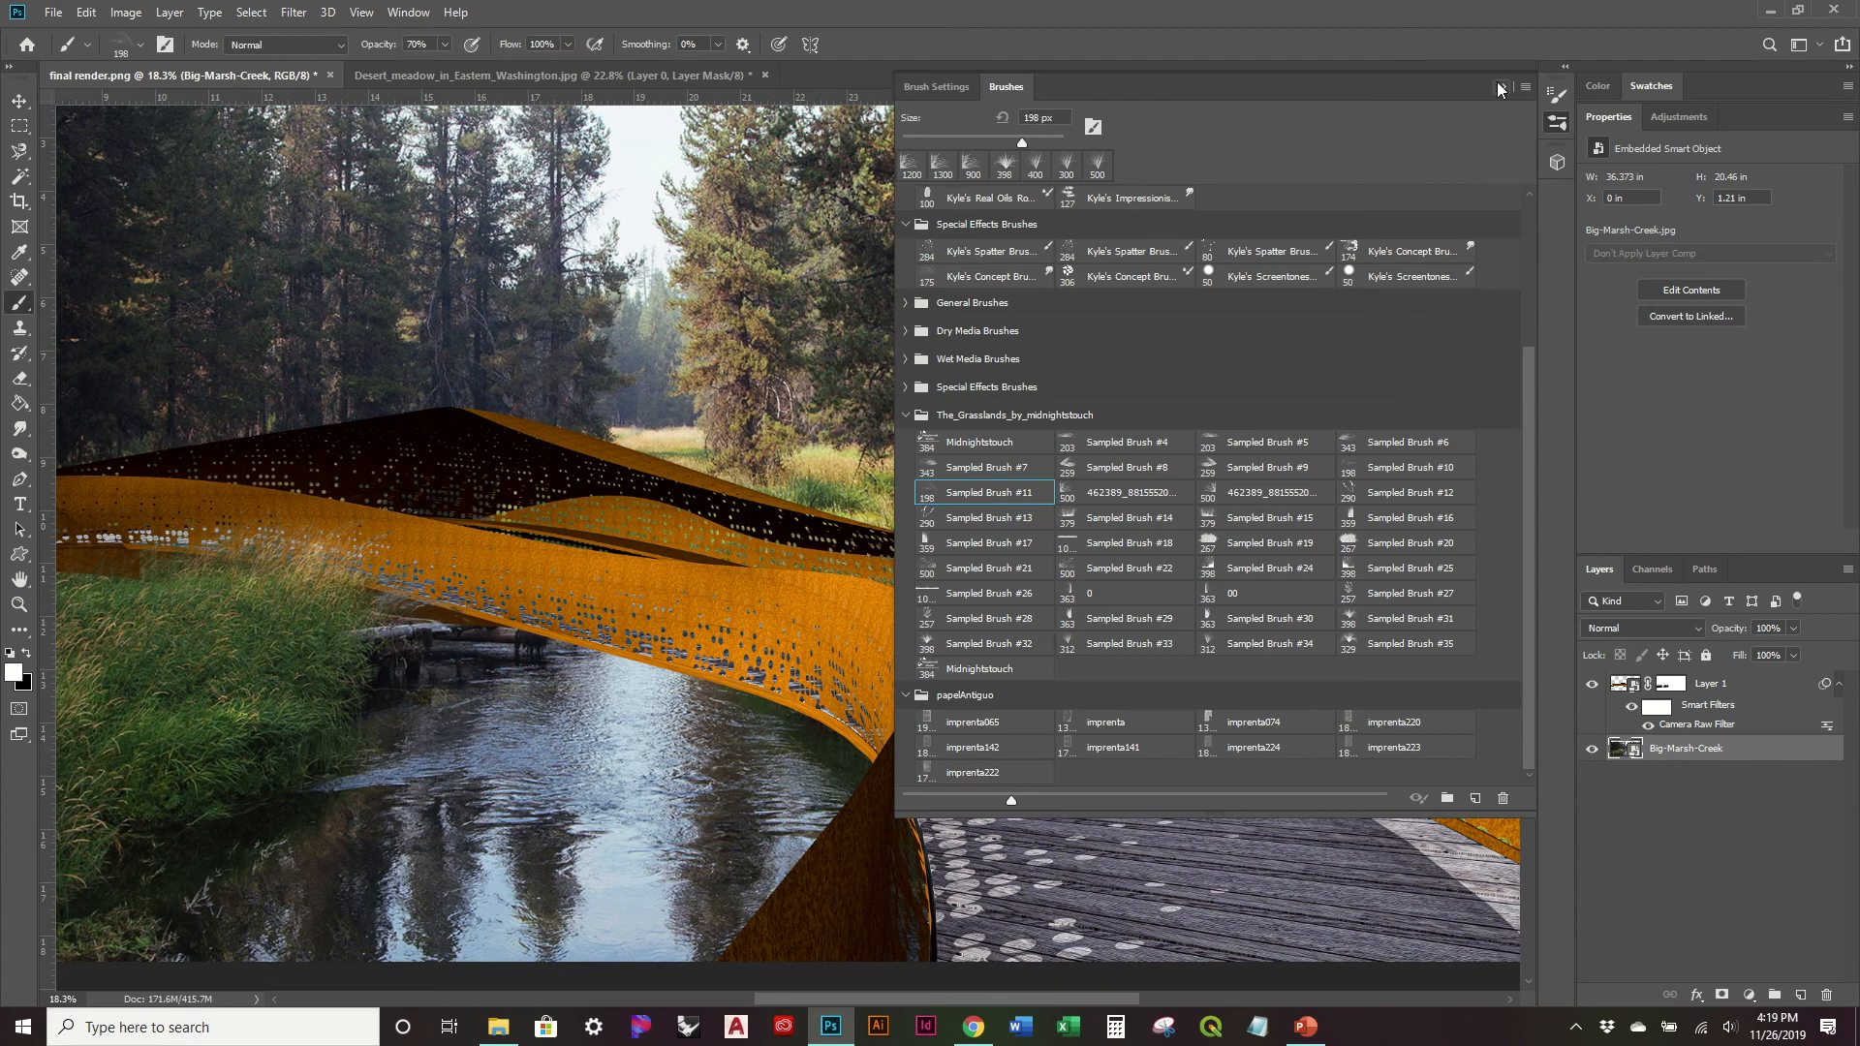
pyautogui.click(1498, 88)
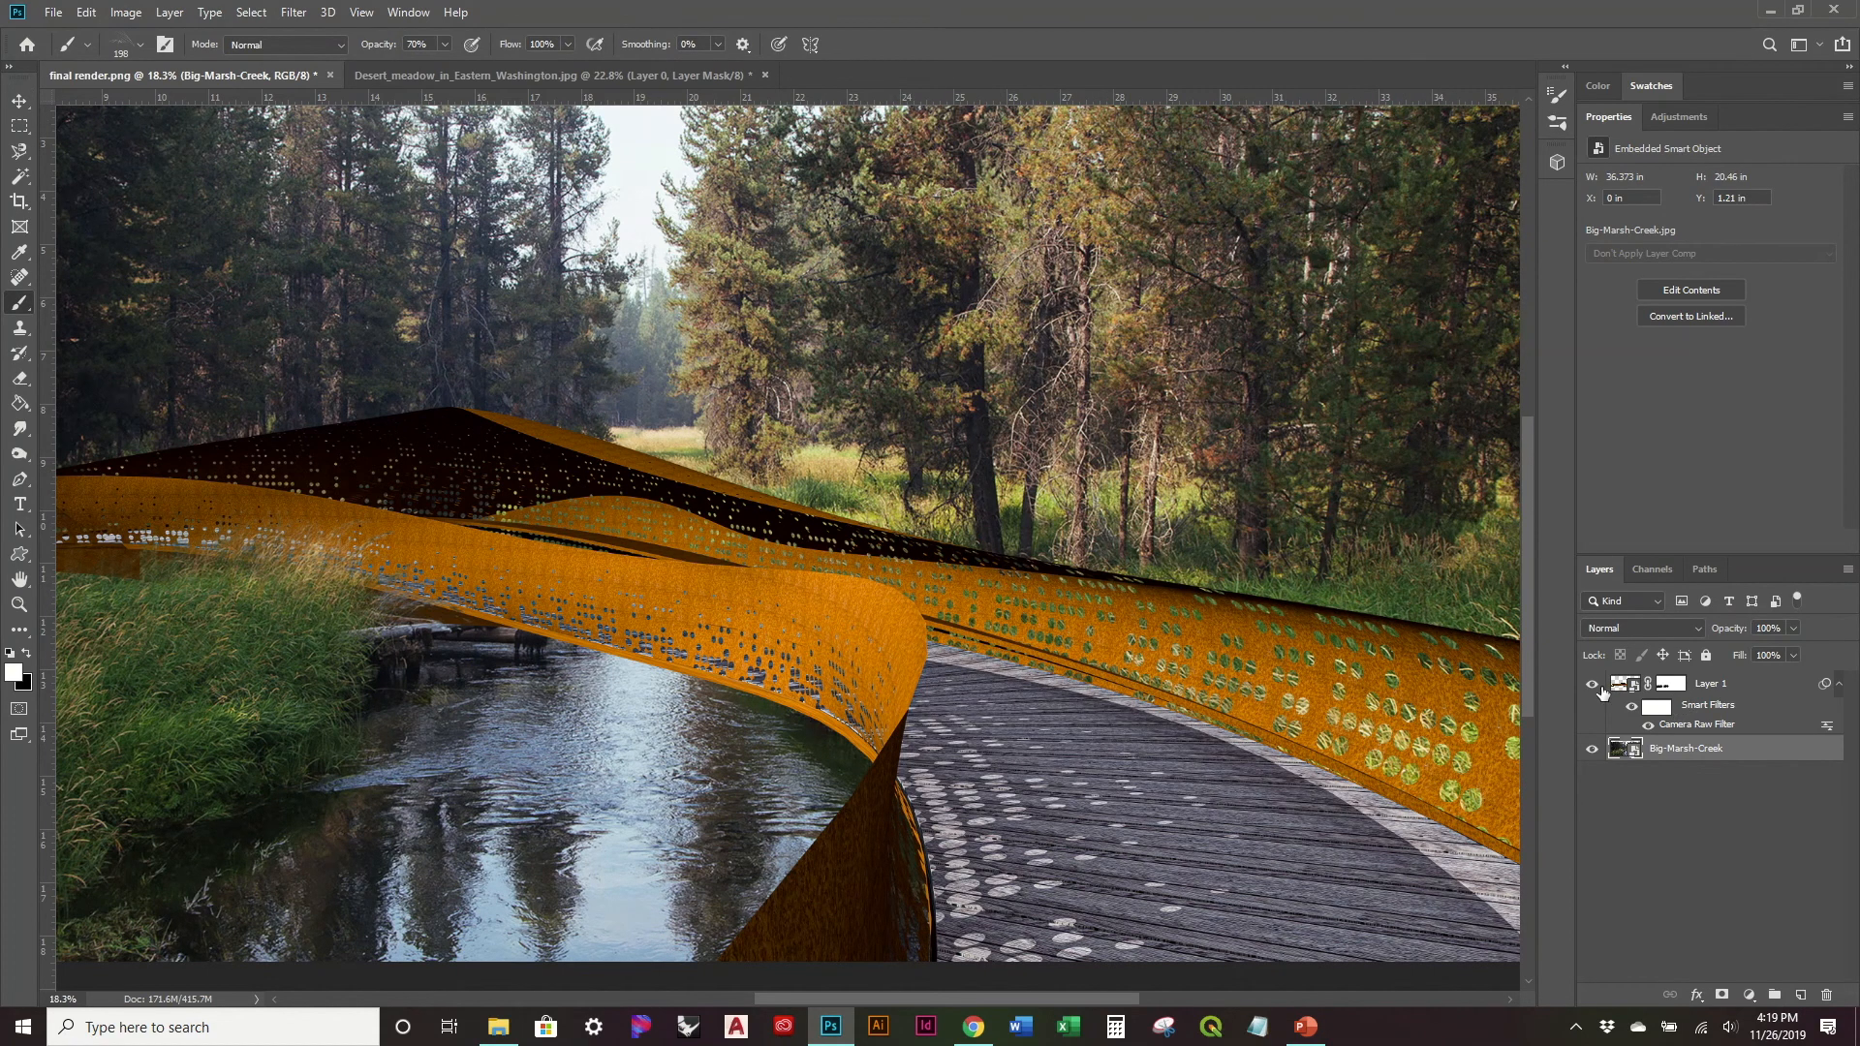
pyautogui.click(1671, 684)
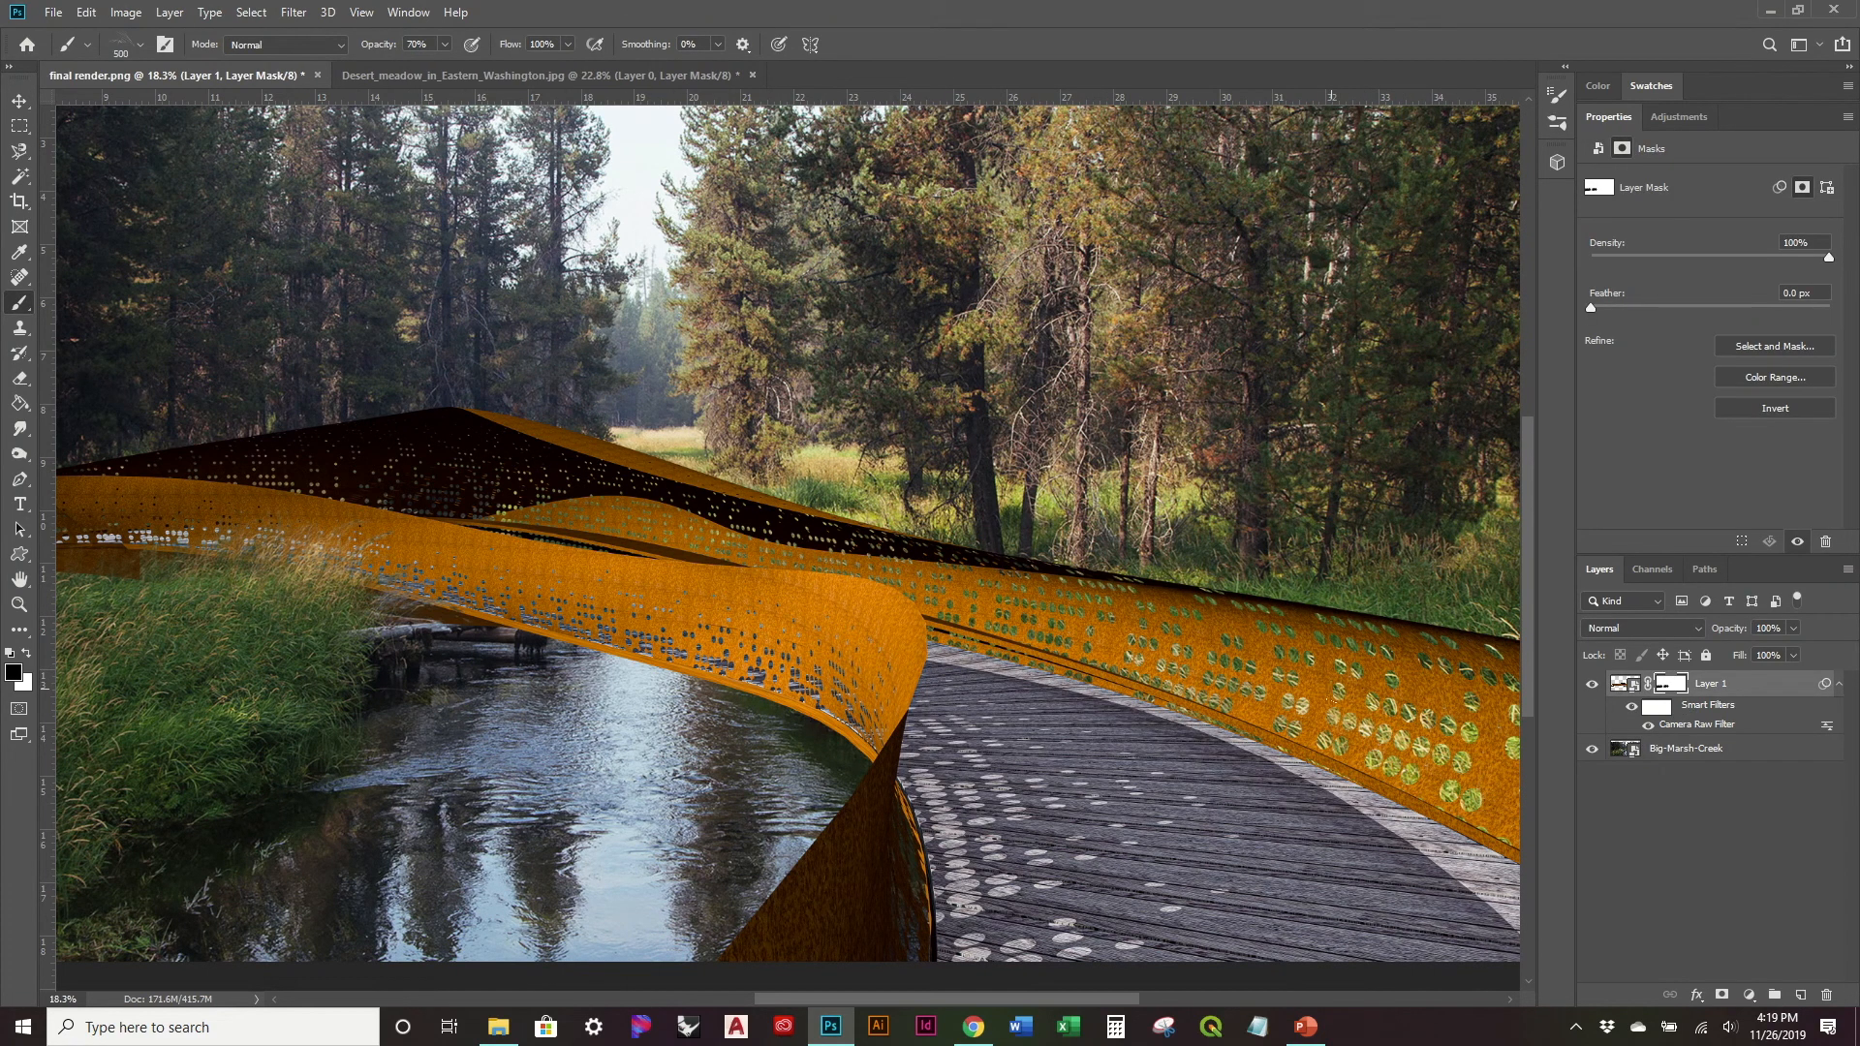
# Step: Enlarge the grass brush to 1300 px and paint black at 100% opacity on Layer 1's mask over the right railing's lower part
pyautogui.press(']')
pyautogui.press(']')
pyautogui.press(']')
pyautogui.press(']')
pyautogui.press(']')
pyautogui.press(']')
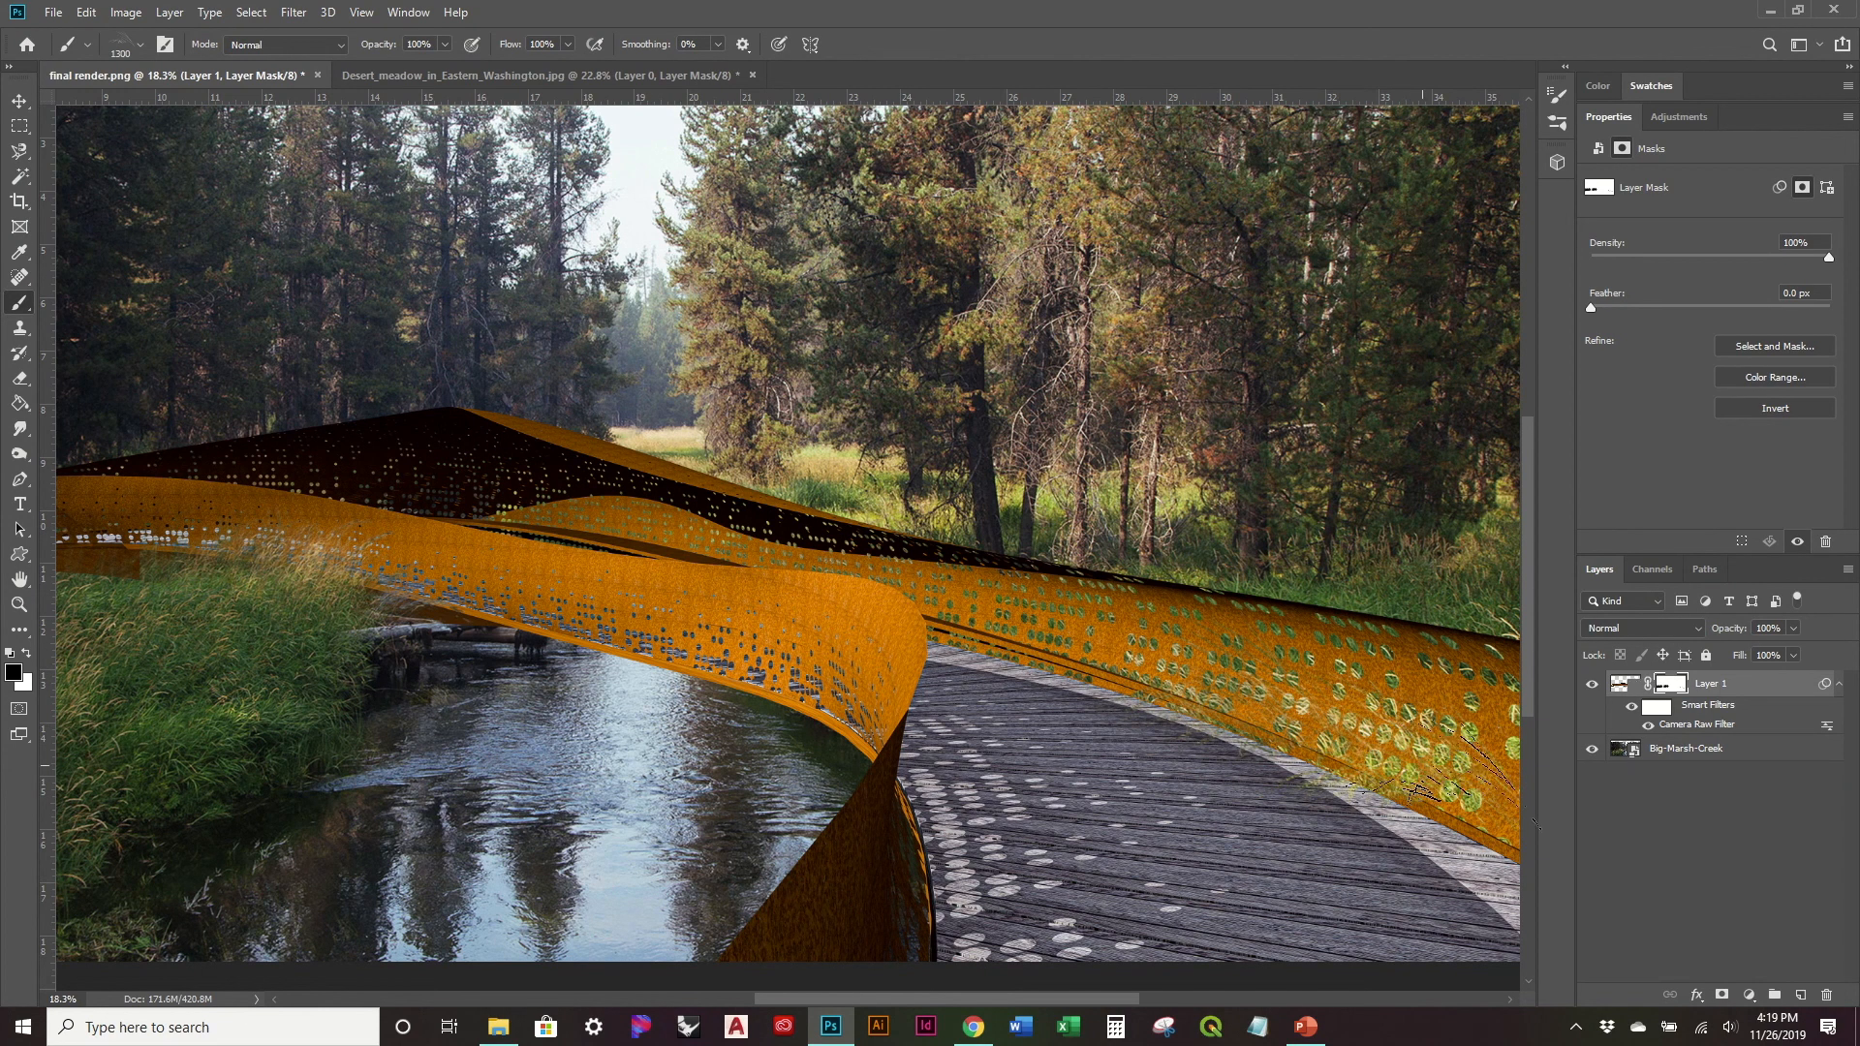
pyautogui.scroll(2, 1434, 814)
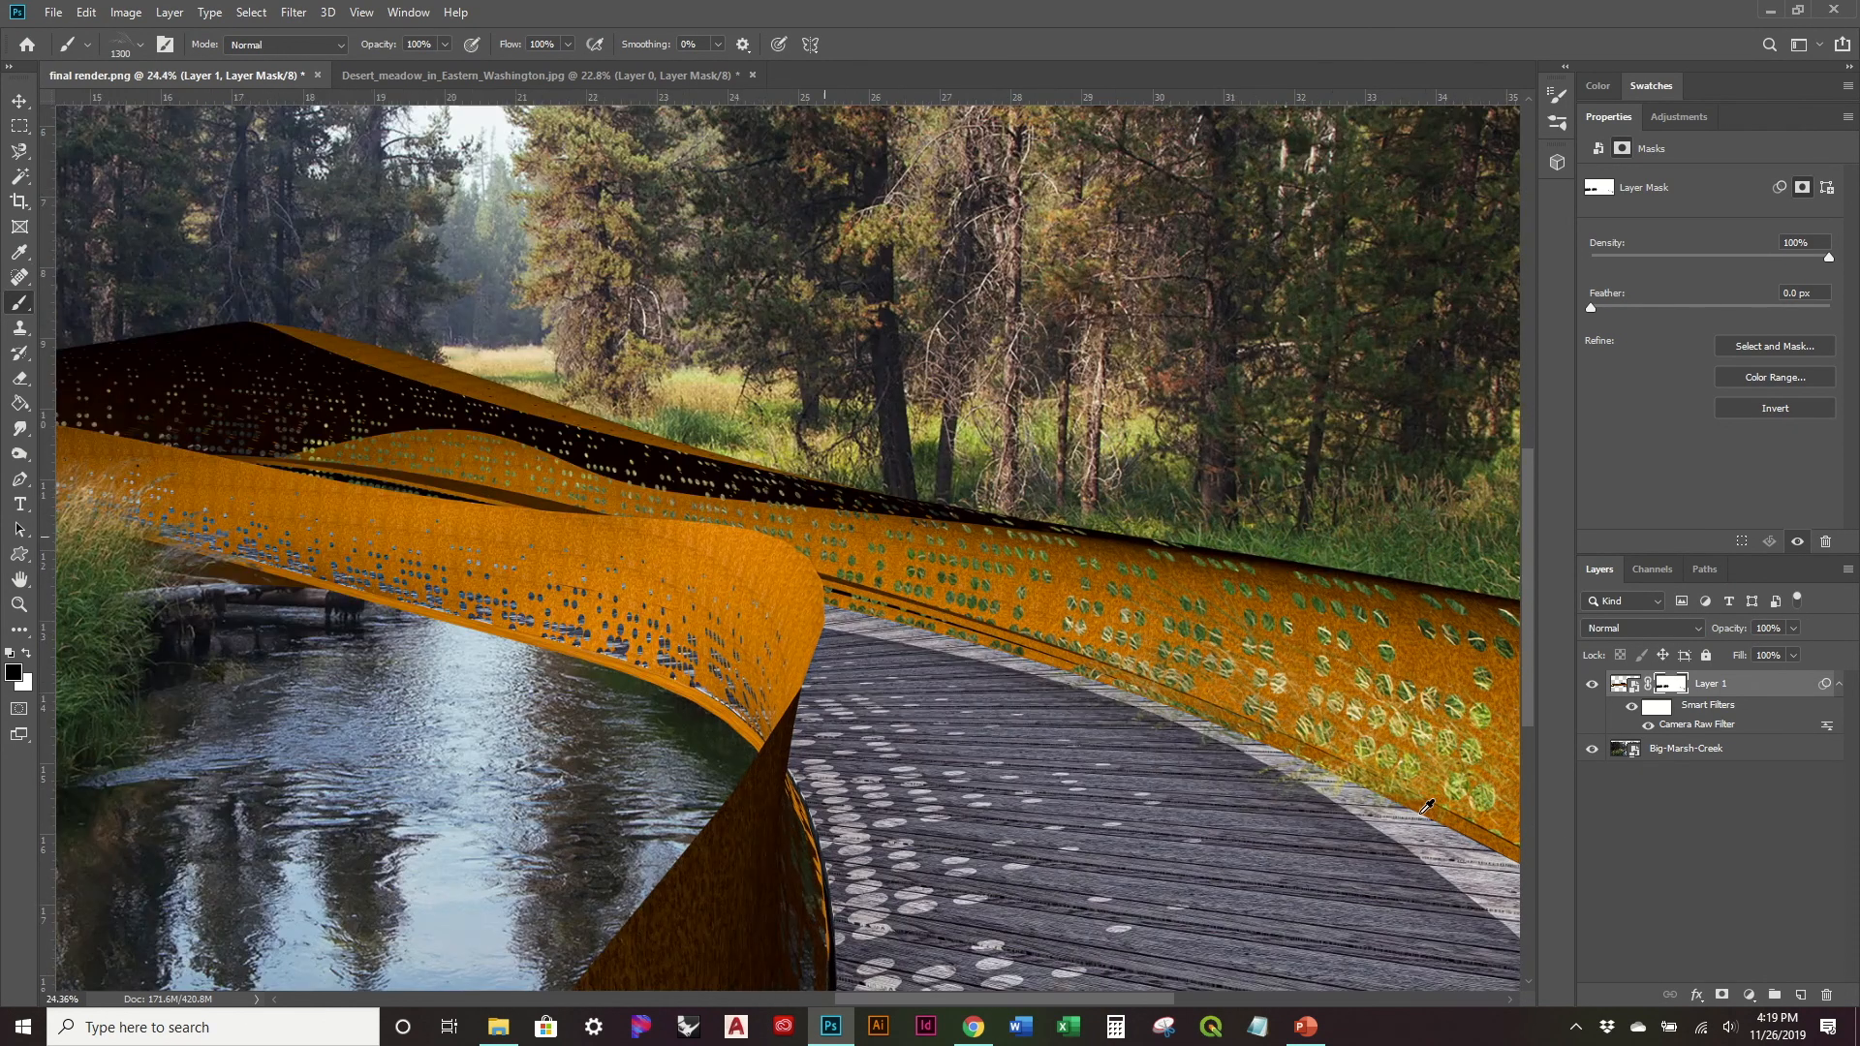
pyautogui.moveTo(1395, 853); pyautogui.dragTo(1029, 694)
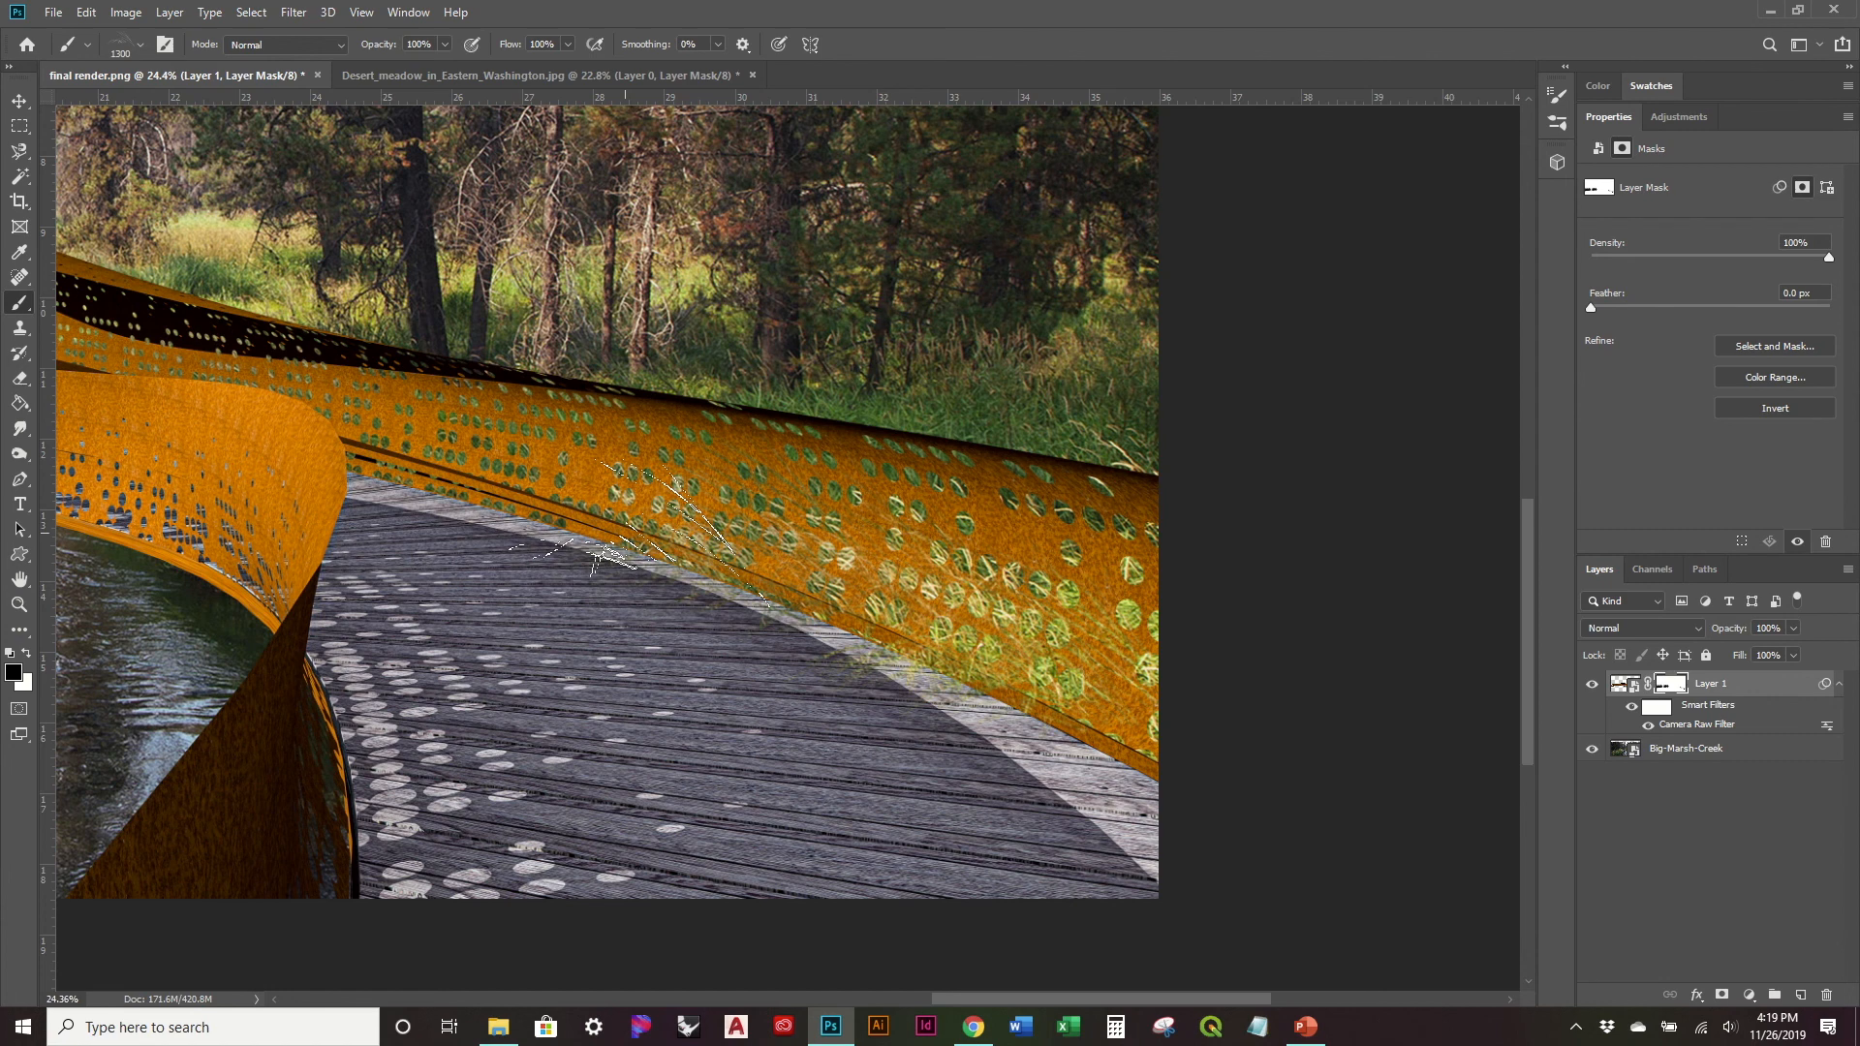
# Step: Reduce the grass brush to 1000 px and extend the masked grass along the right railing's base beside the boardwalk
pyautogui.press('[')
pyautogui.press('[')
pyautogui.press('[')
pyautogui.press('[')
pyautogui.press('[')
pyautogui.press('[')
pyautogui.press('[')
pyautogui.press(']')
pyautogui.press(']')
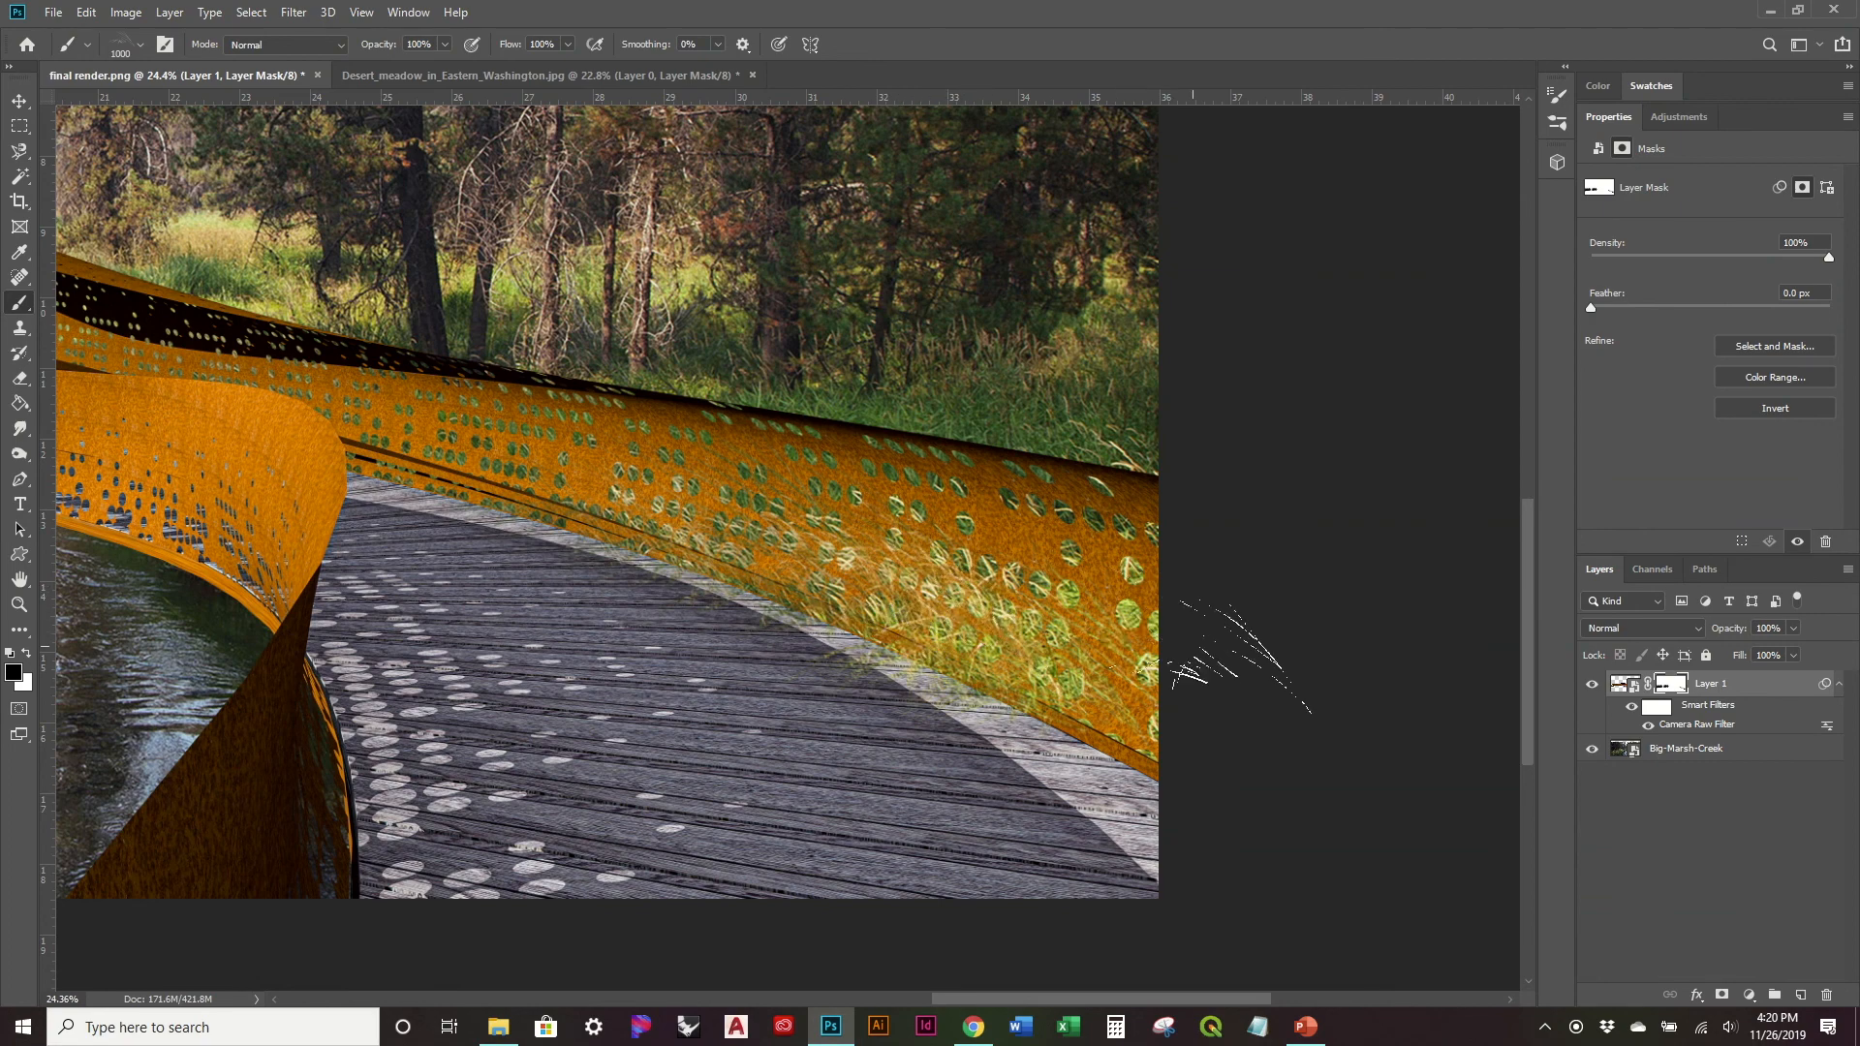
pyautogui.scroll(-6, 1177, 714)
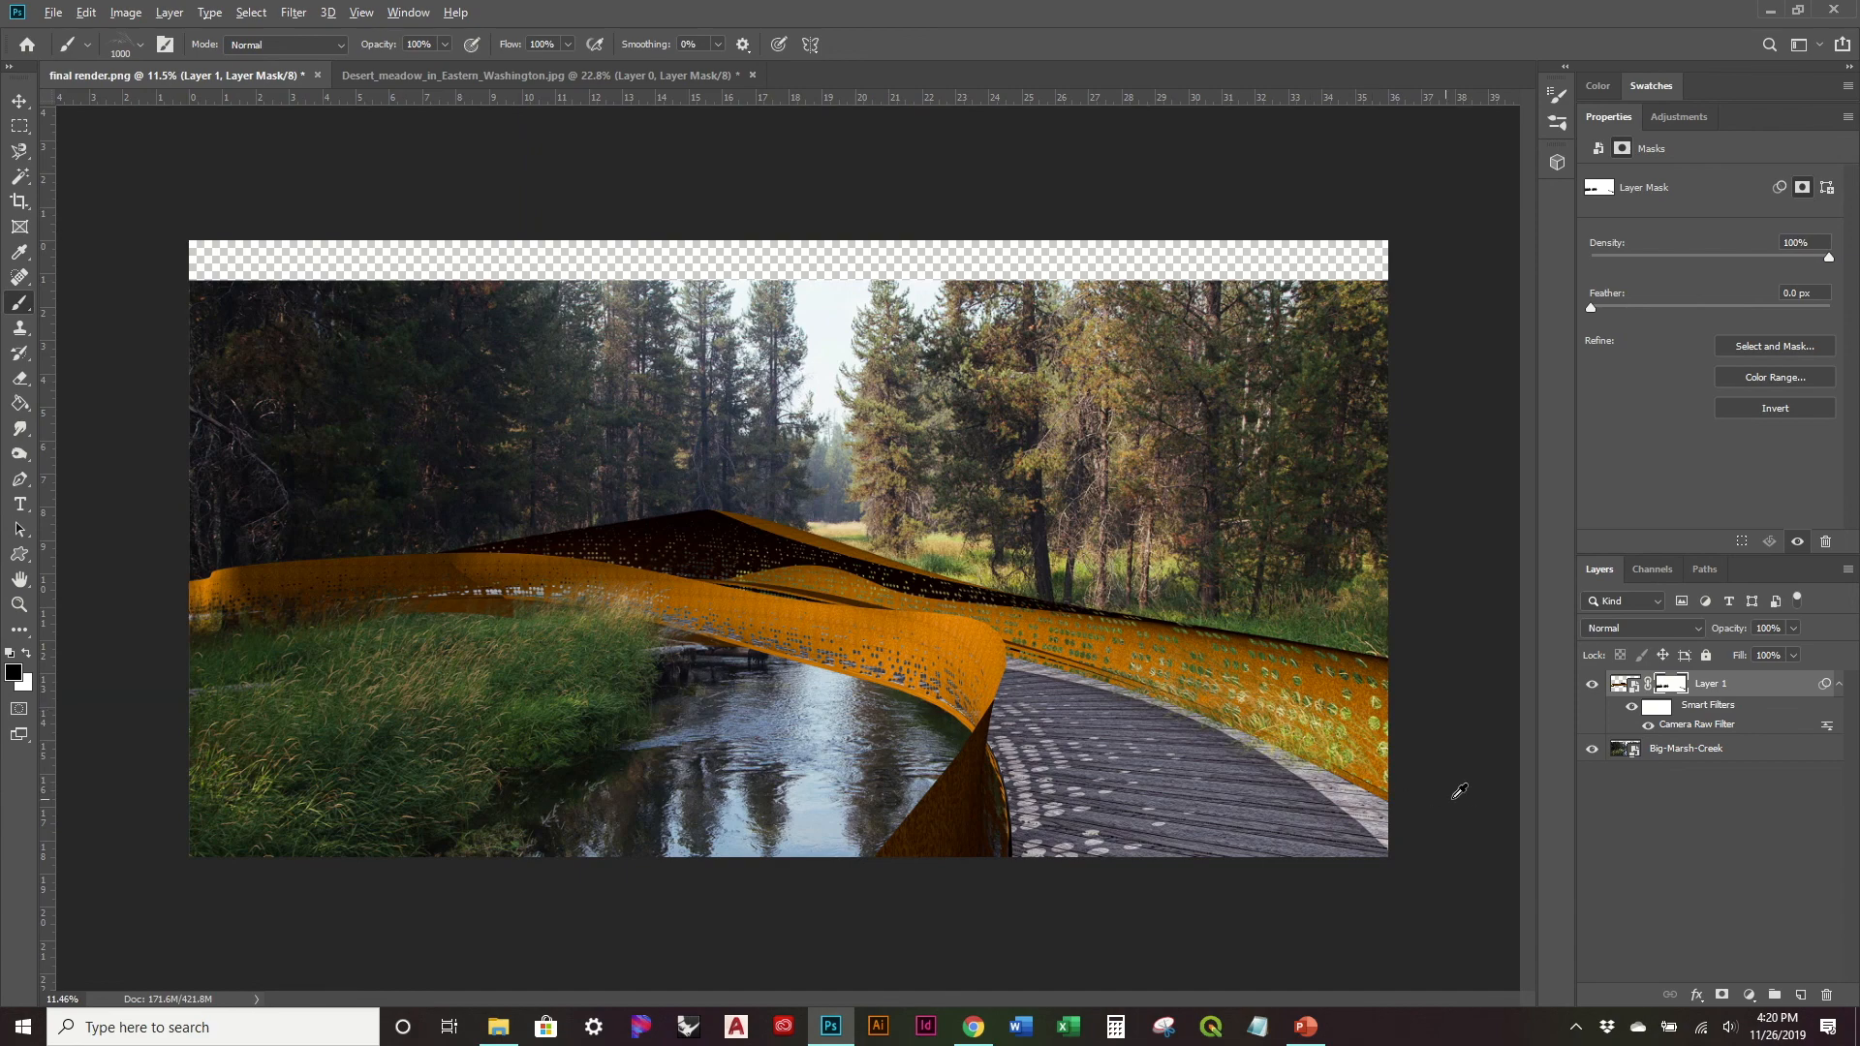
# Step: Paint more masked grass with the 1000 px brush at the right railing's lower end near the image edge
pyautogui.scroll(5, 1458, 809)
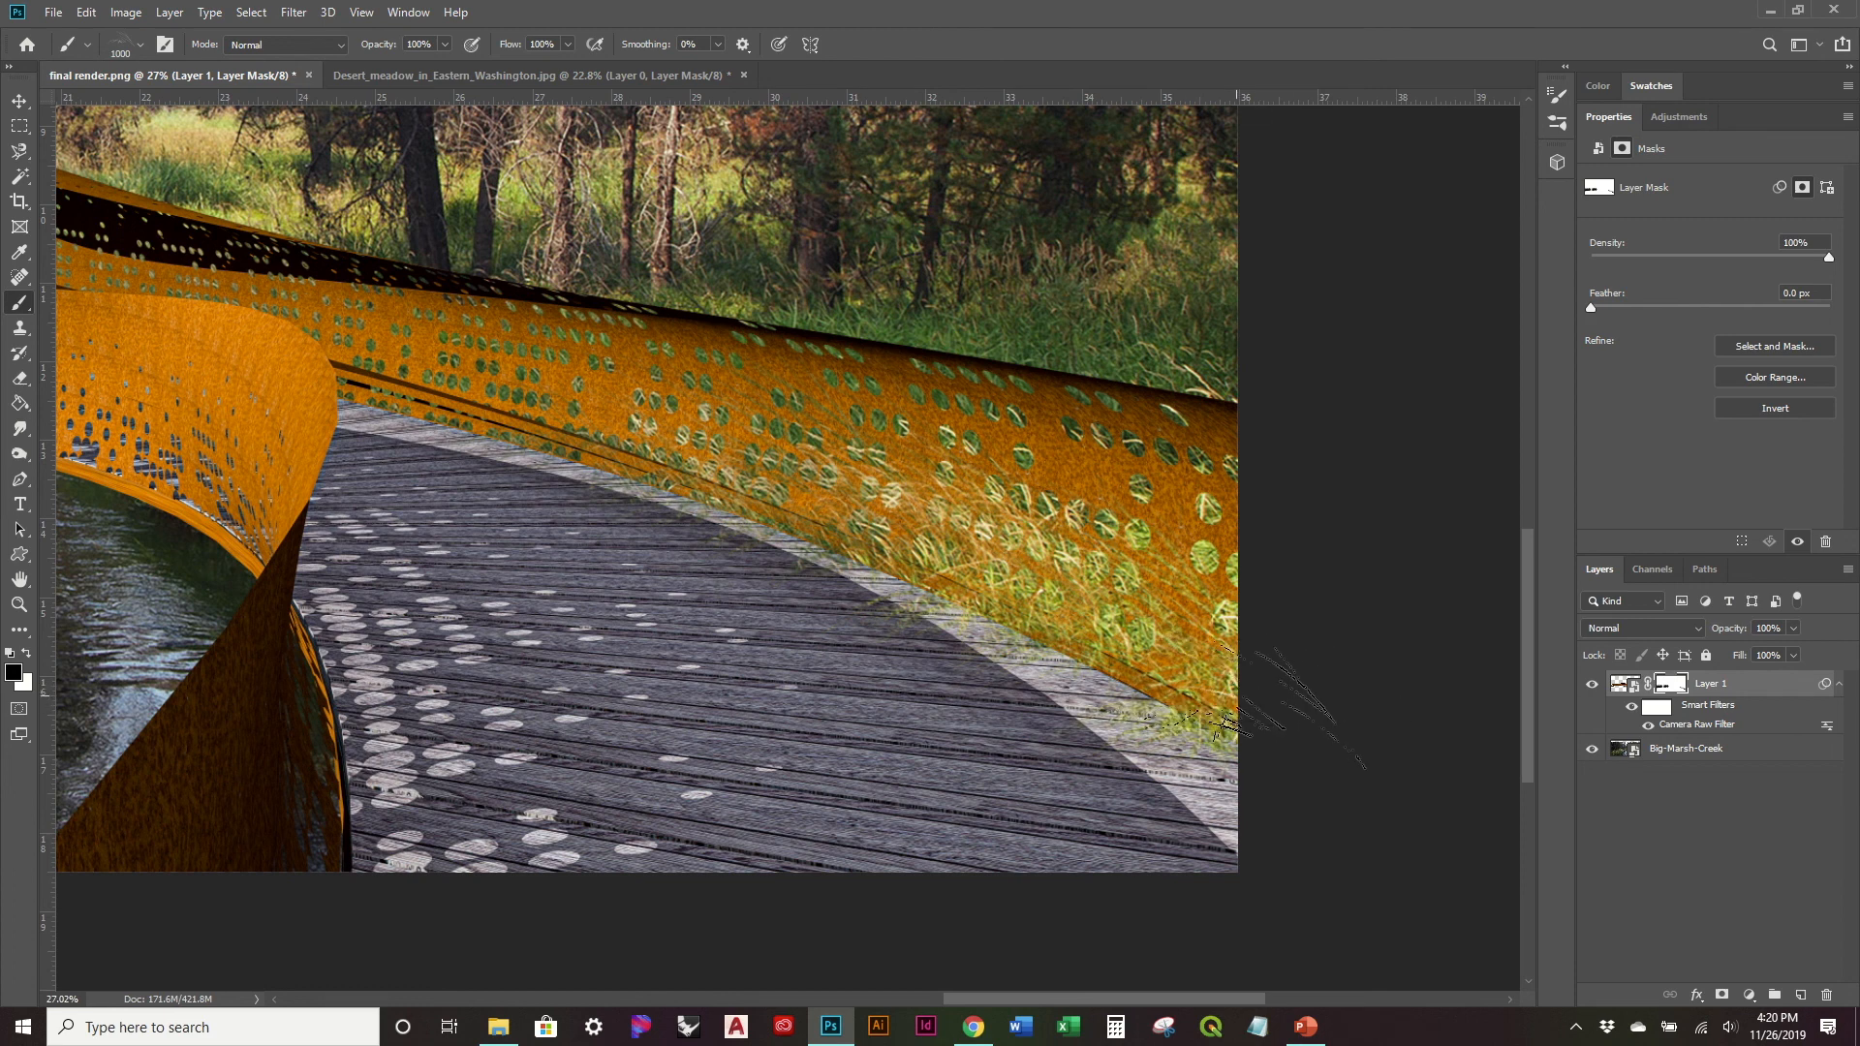
pyautogui.scroll(-2, 1291, 660)
pyautogui.scroll(-2, 1291, 660)
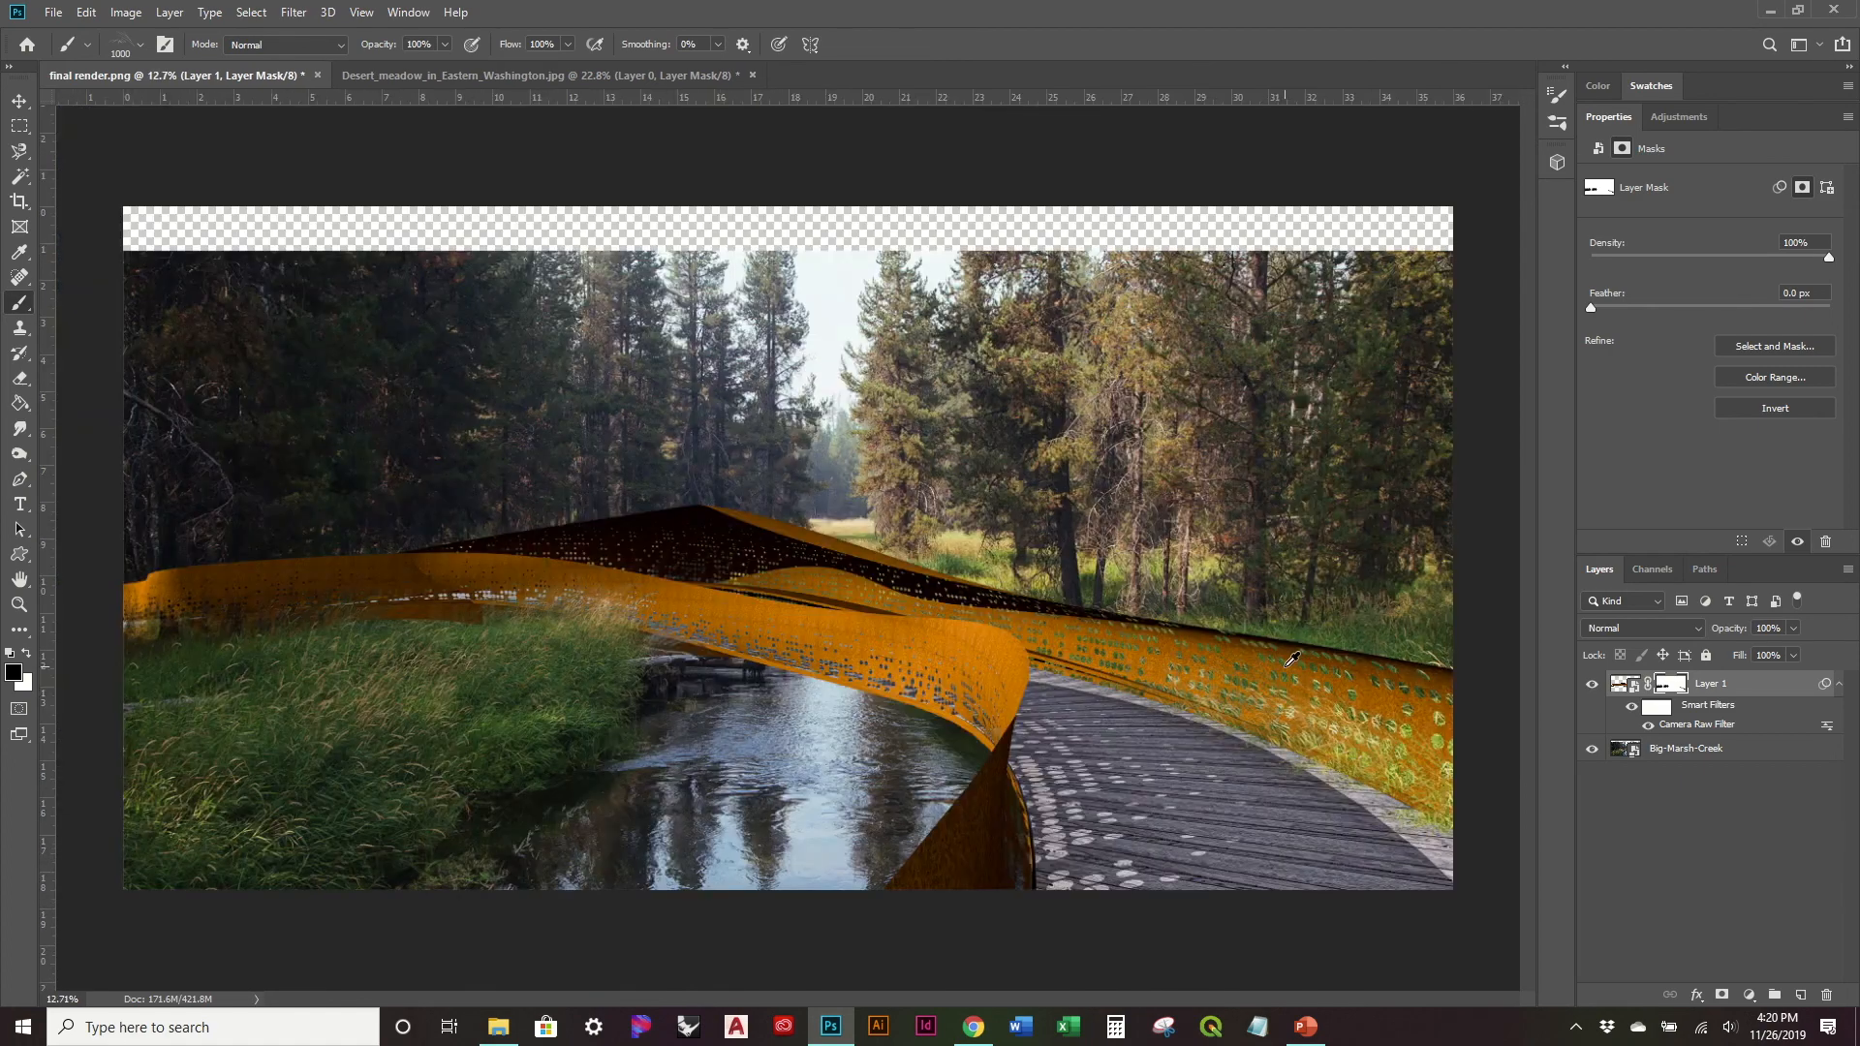
pyautogui.scroll(-1, 1292, 660)
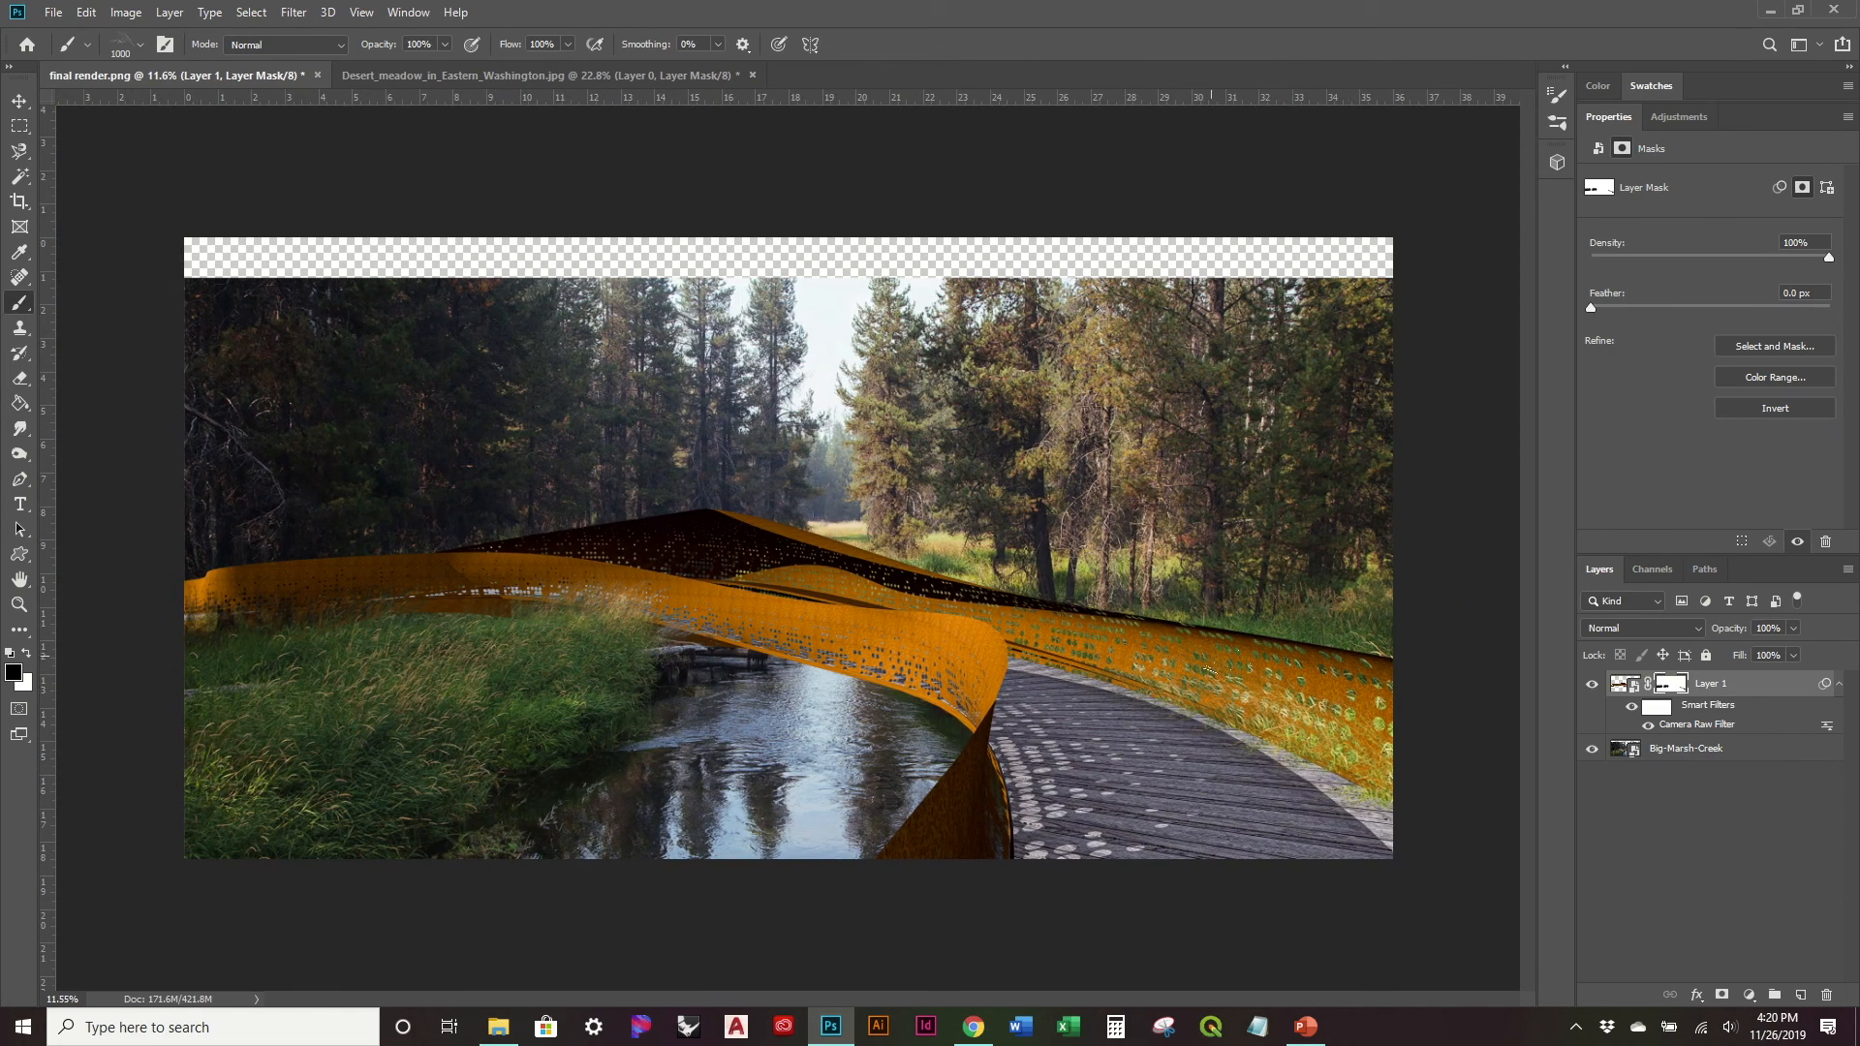